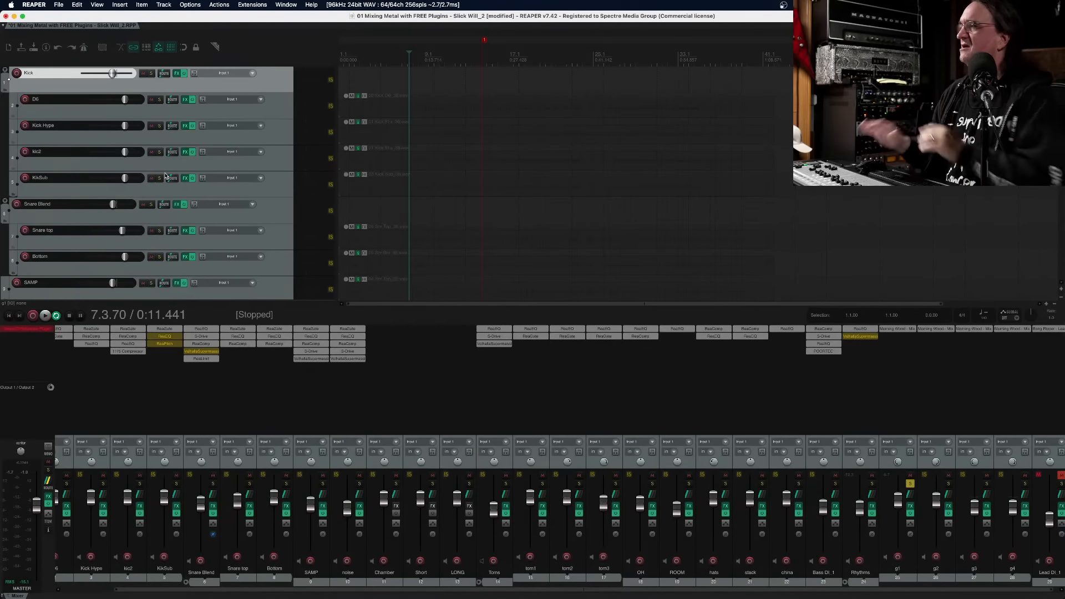
Clear the existing plugins from the Rhythms folder track and its guitar tracks g1 to g4
left_click(860, 329)
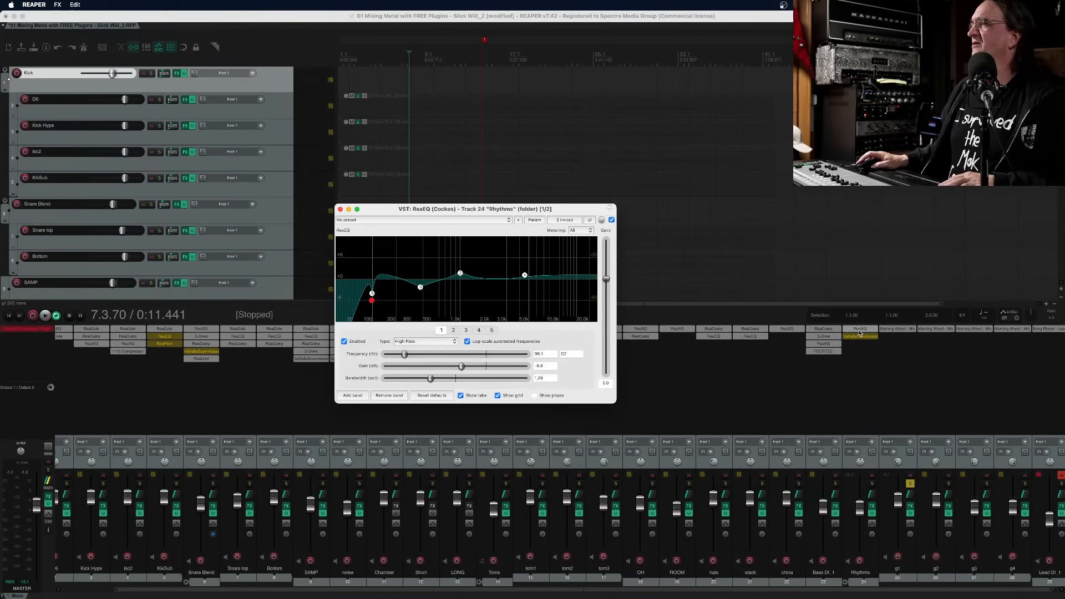
left_click(860, 329)
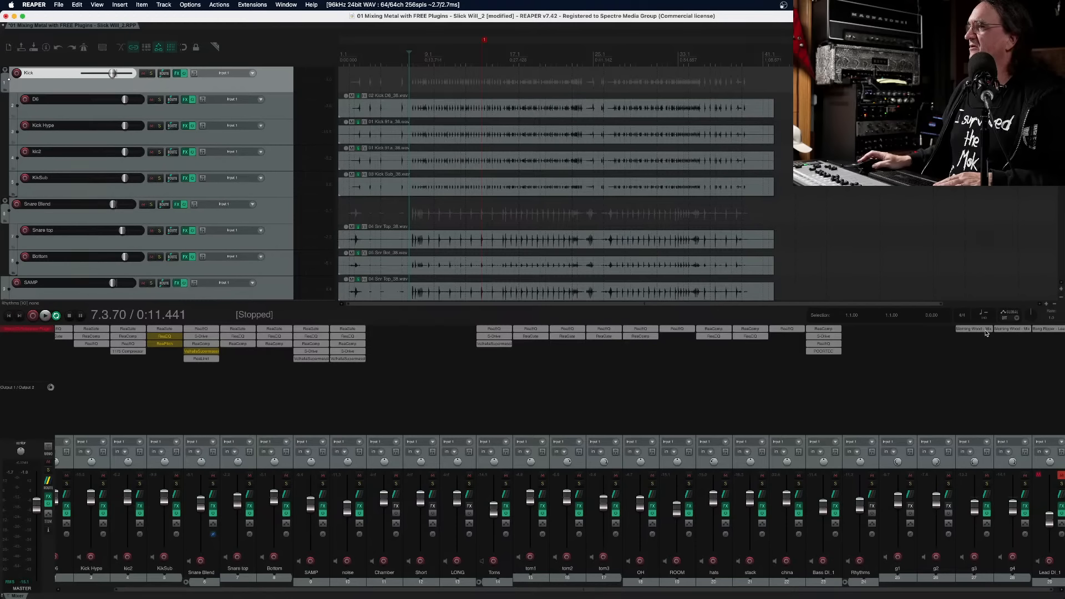
left_click(986, 331, "alt")
left_click(1011, 331, "alt")
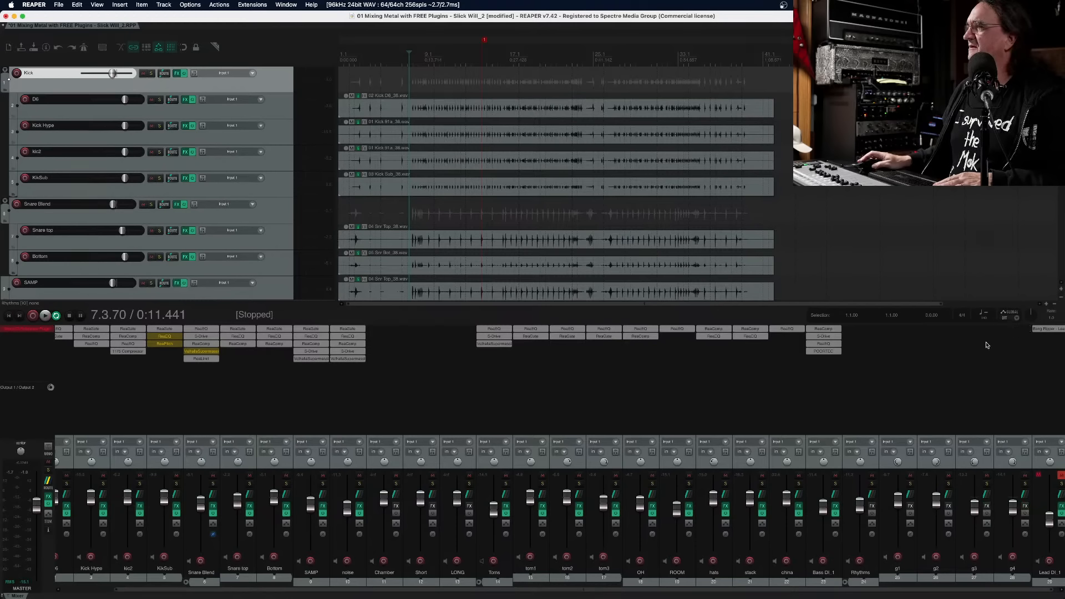
Solo the Rhythms folder track and audition the guitars without processing
left_click(872, 484)
key("space")
key("space")
Add the NAM Universal (WaveMind) plugin from the Free Plugins folder to the Rhythms track
left_click(861, 329)
left_click(466, 291)
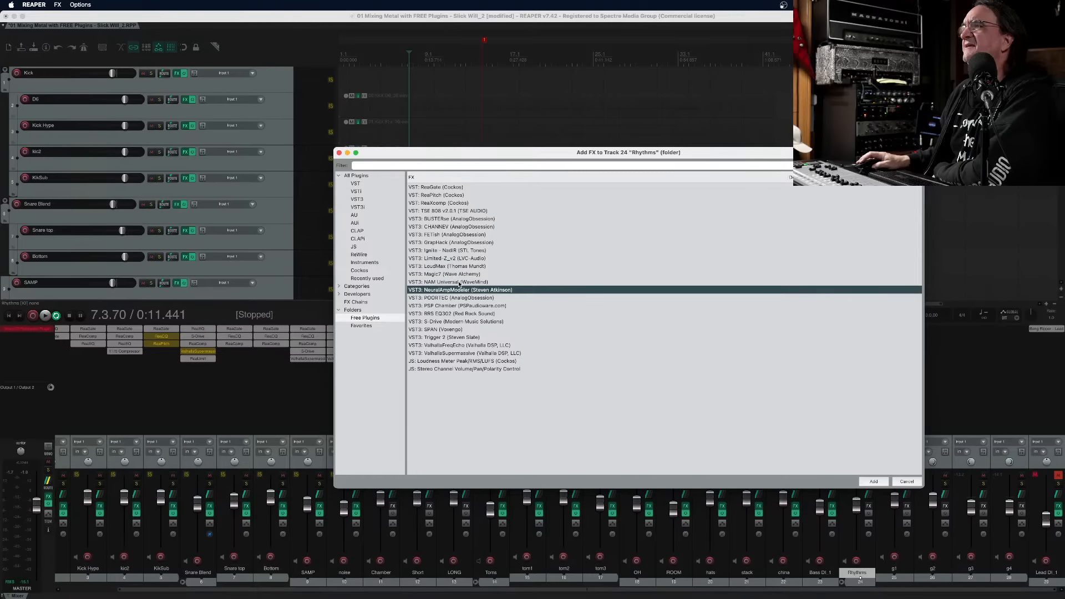
left_click(466, 282)
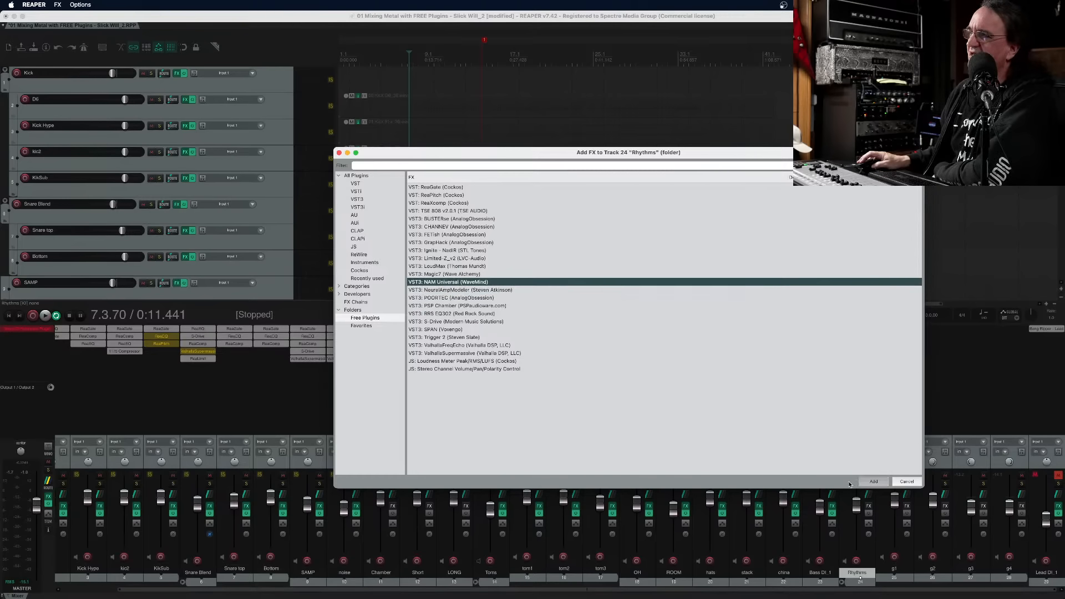
left_click(873, 481)
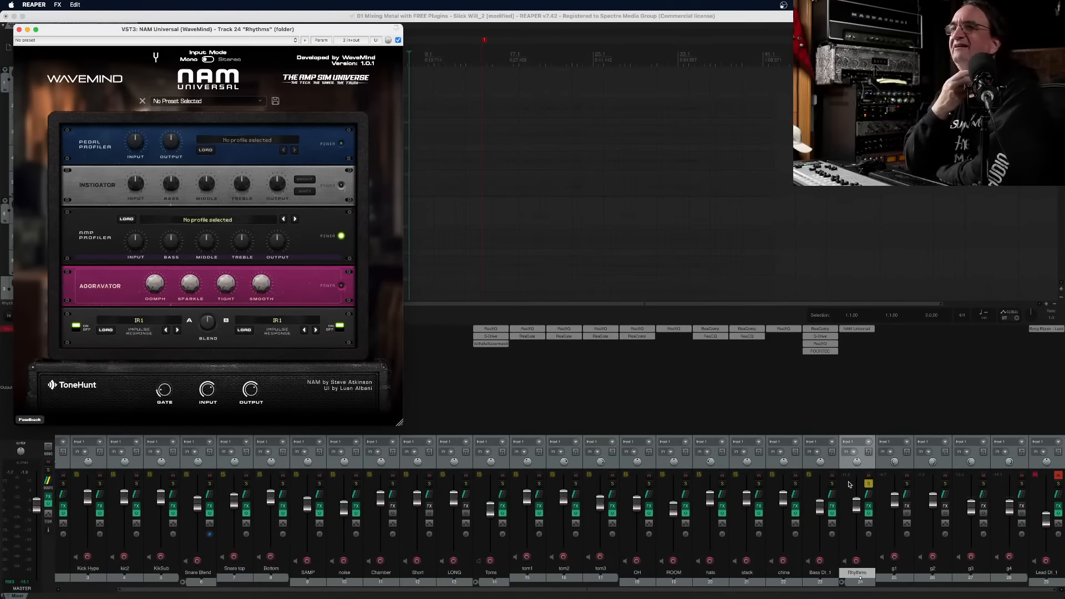
Load the "empire rhythm v4" preset in NAM Universal and set its input mode to Stereo during playback
left_click_drag(208, 29, 290, 95)
left_click(290, 167)
left_click(267, 189)
key("space")
left_click(292, 126)
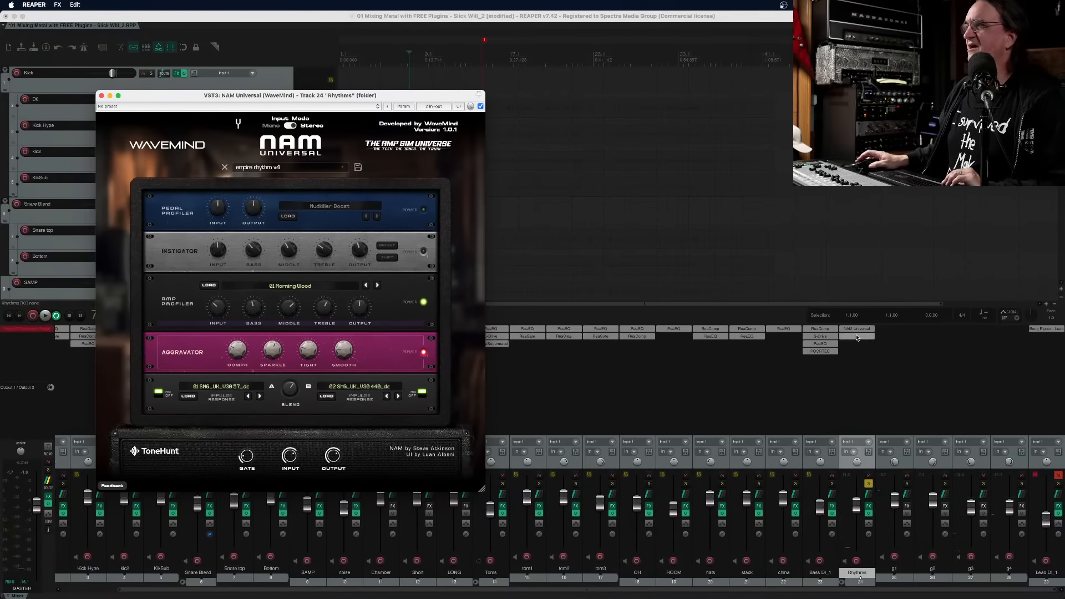
Add the TSE 808 v2.0.1 overdrive to the Rhythms track and place it before NAM Universal in the chain
right_click(858, 336)
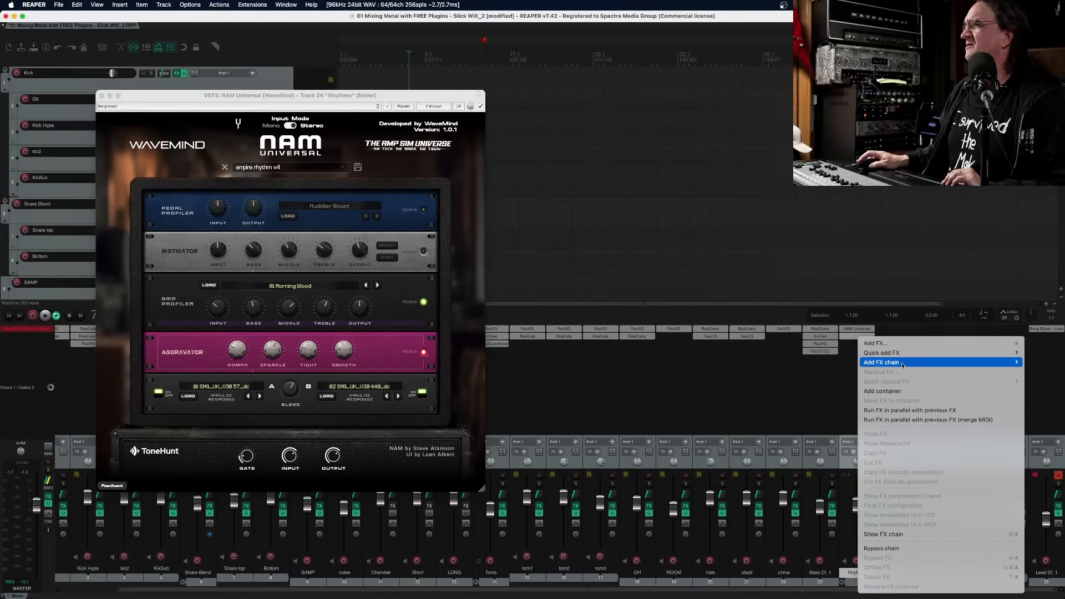
mouse_move(888, 363)
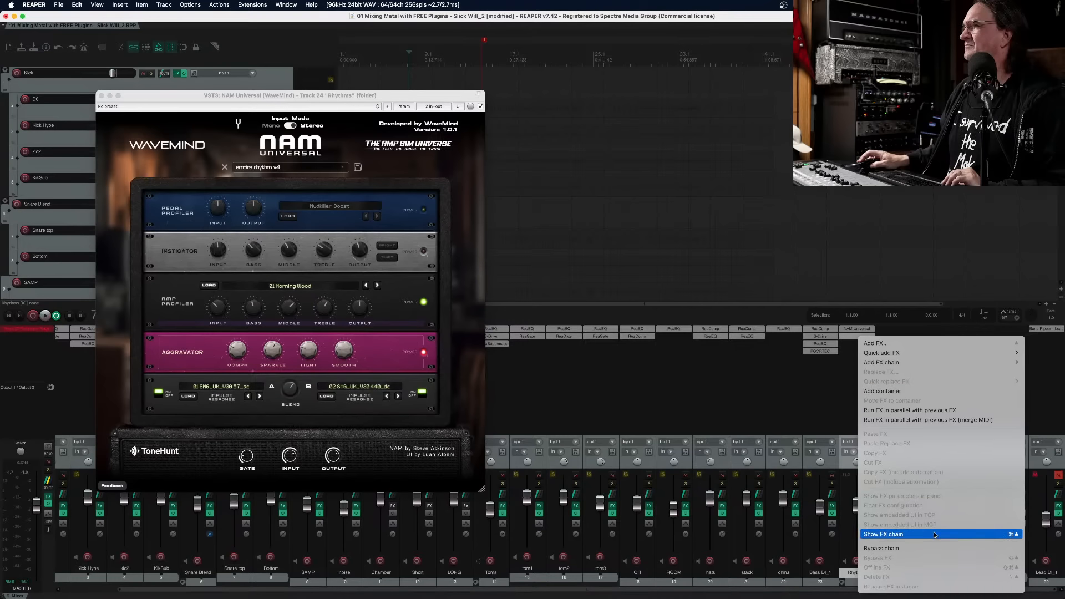
left_click(899, 344)
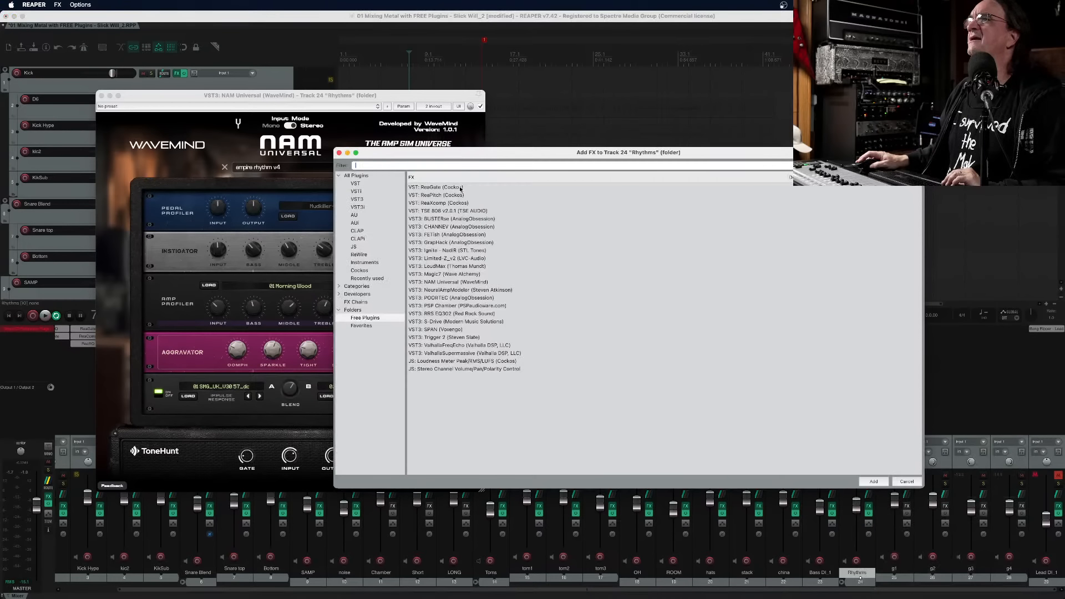
double_click(445, 211)
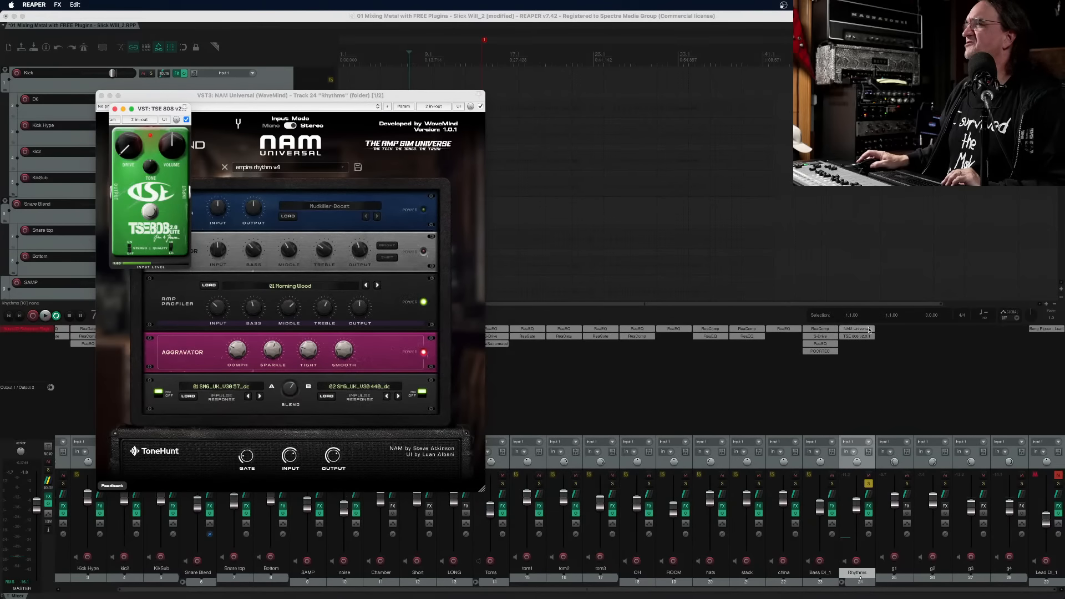
left_click_drag(864, 338, 857, 329)
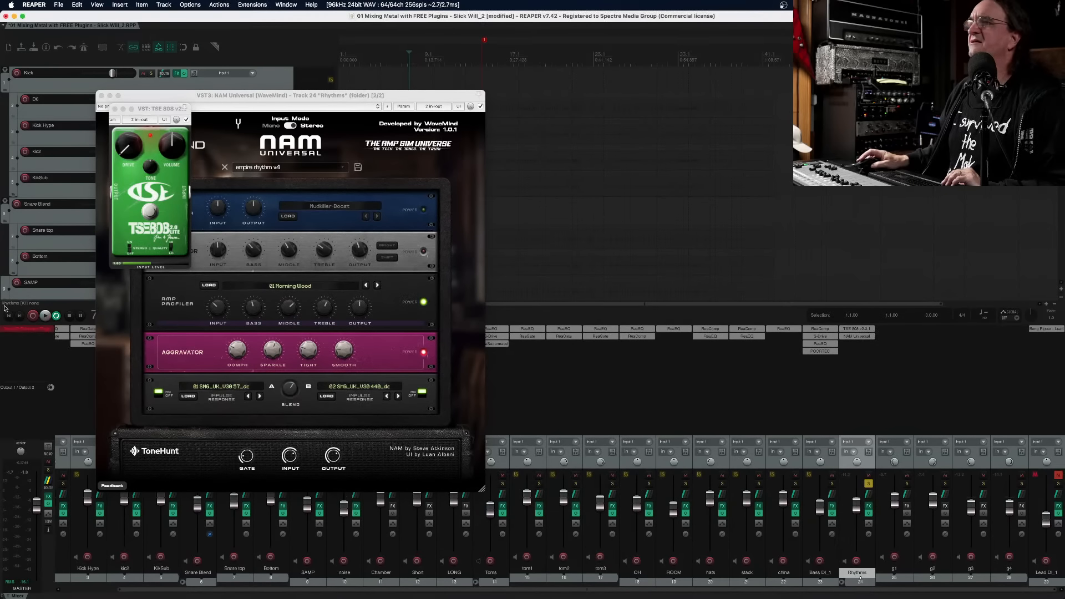
Place the TSE 808 window over the amp plugin and reset the g3 and g4 volume faders to their default level
left_click(112, 253)
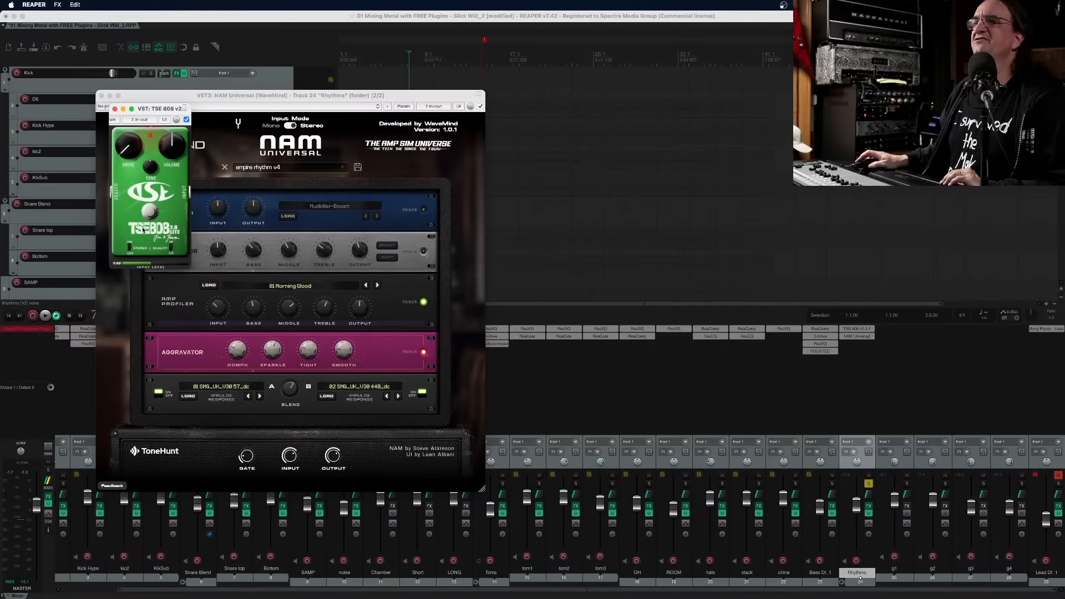
left_click_drag(140, 111, 295, 183)
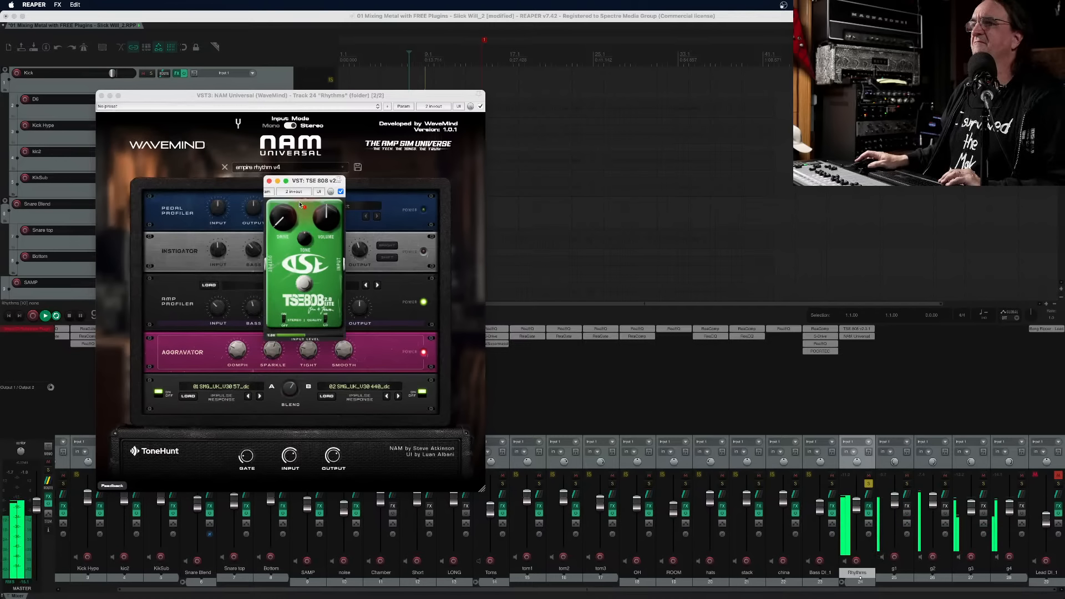
double_click(971, 509)
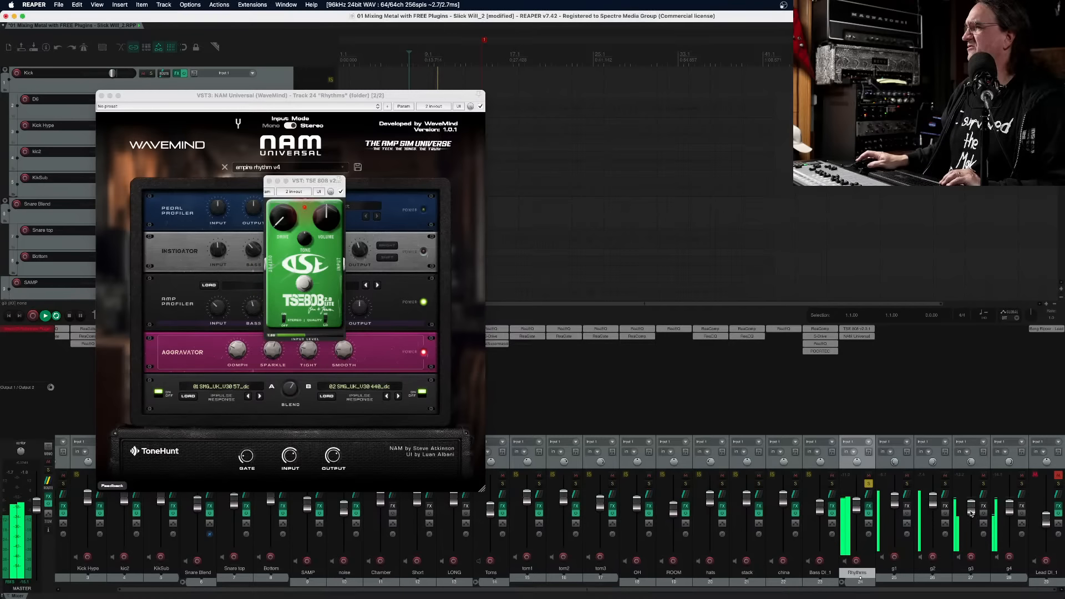
double_click(1009, 512)
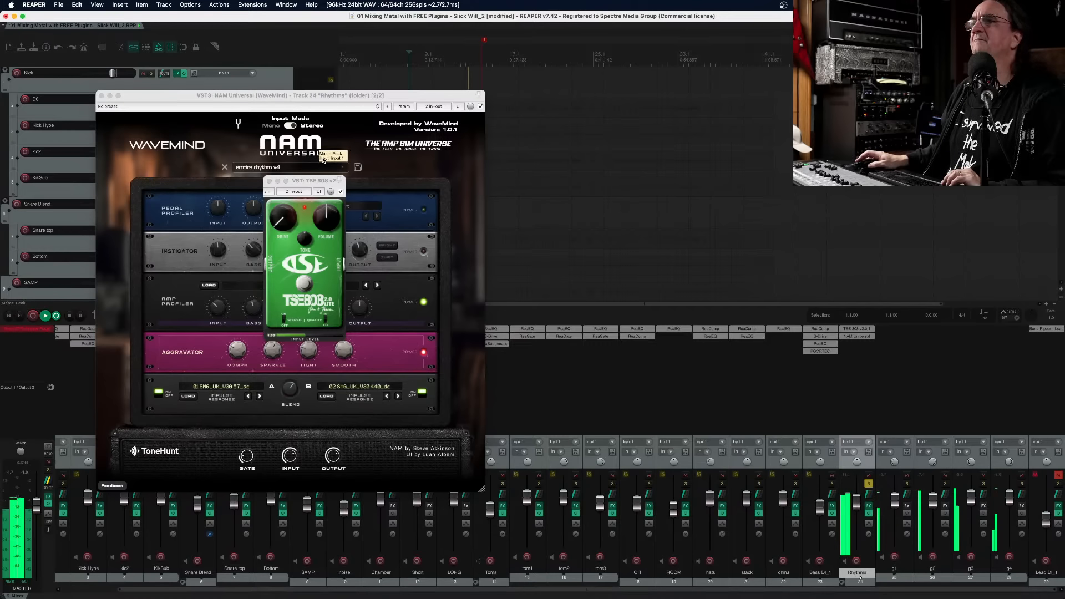
Close the TSE 808 window and shift NAM Universal's impulse response blend toward cabinet A
left_click(269, 181)
left_click_drag(286, 390, 273, 421)
key("space")
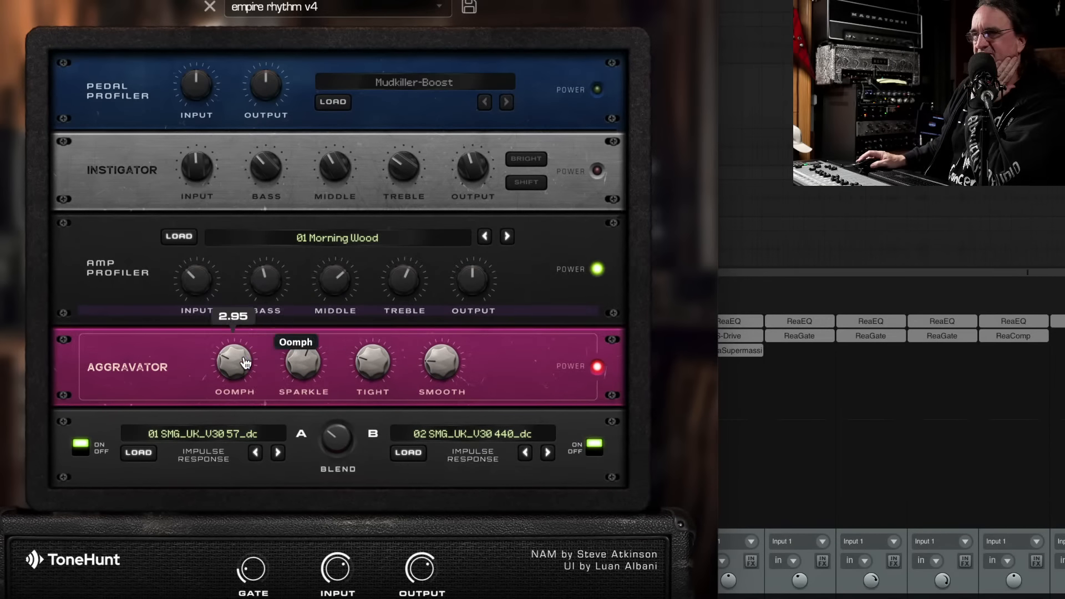
Adjust the Aggravator's Oomph, set Sparkle to 5.30 and Tight to 21.94 %, and raise Smooth
left_click_drag(244, 363, 275, 380)
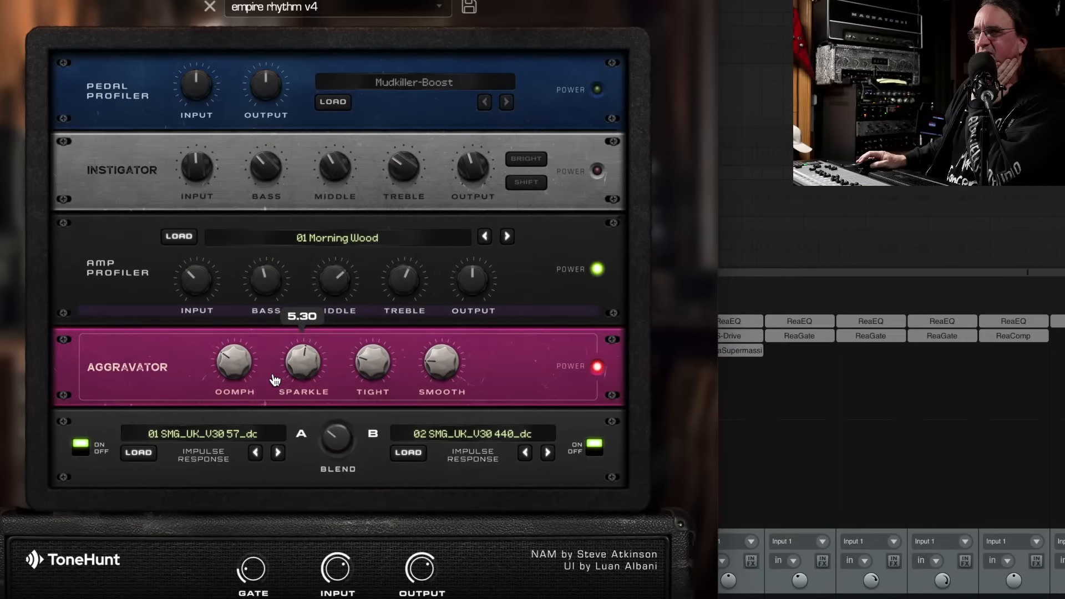
left_click_drag(371, 367, 334, 384)
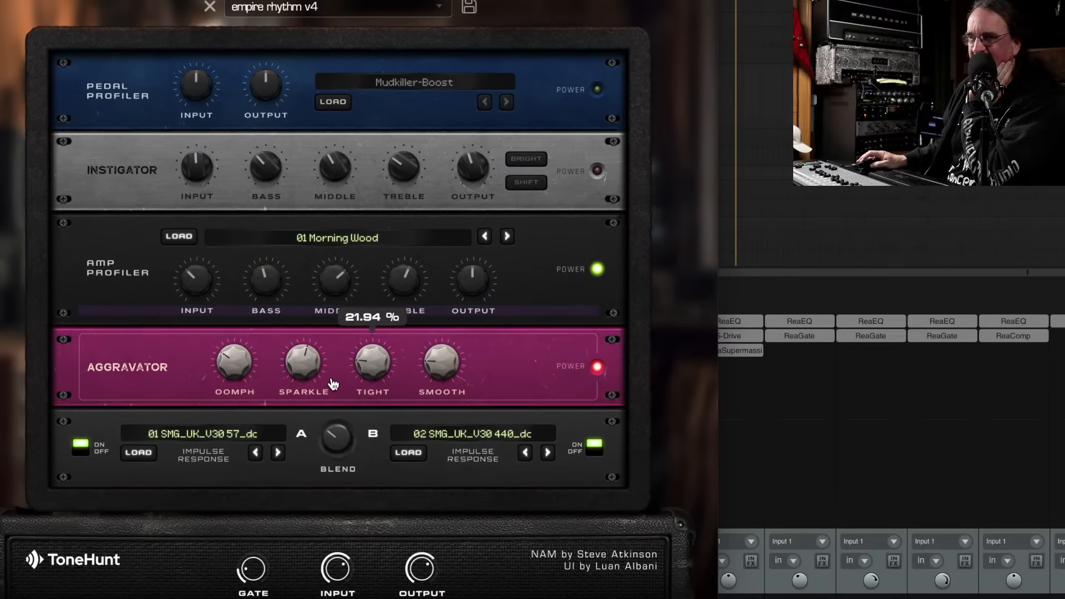
left_click_drag(447, 367, 445, 268)
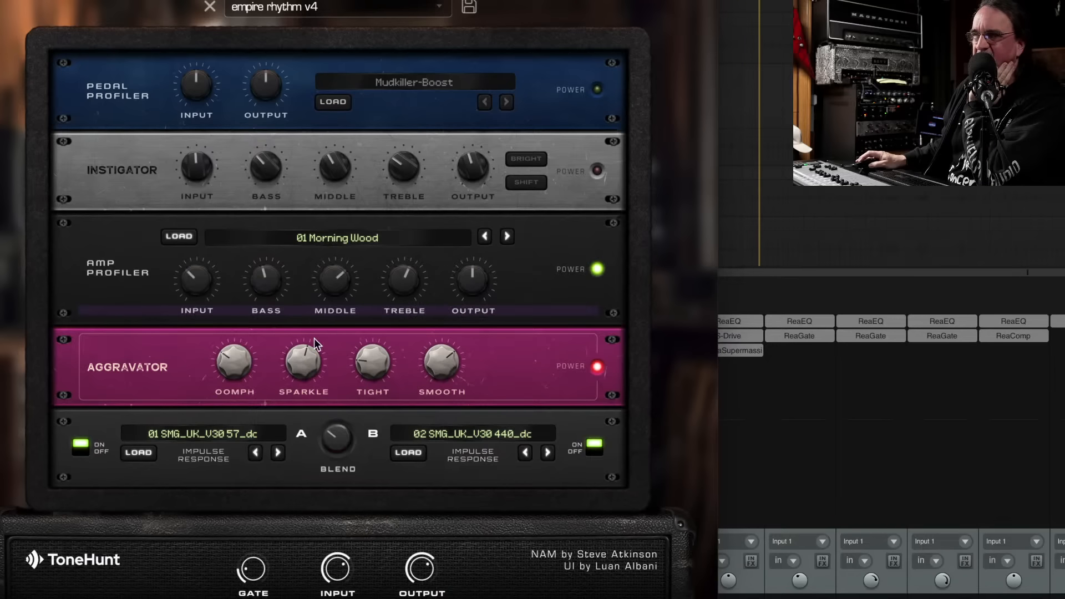
Sweep the Aggravator's Sparkle and Smooth to their extremes while listening, and settle both near the middle of their range
left_click_drag(308, 355, 296, 216)
left_click_drag(432, 356, 433, 268)
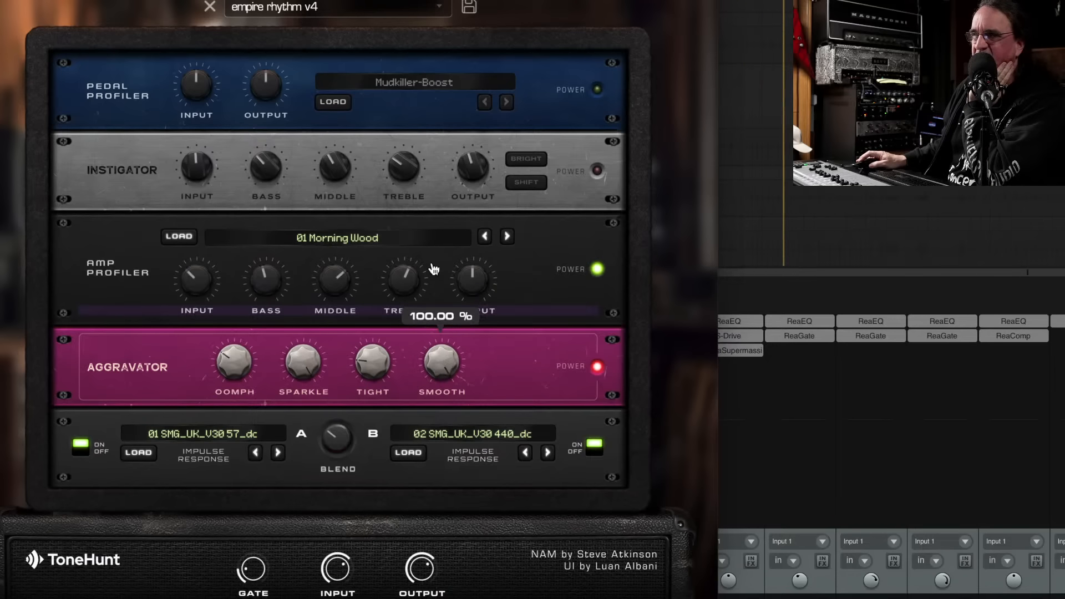
left_click_drag(436, 348, 442, 551)
left_click_drag(440, 373, 442, 290)
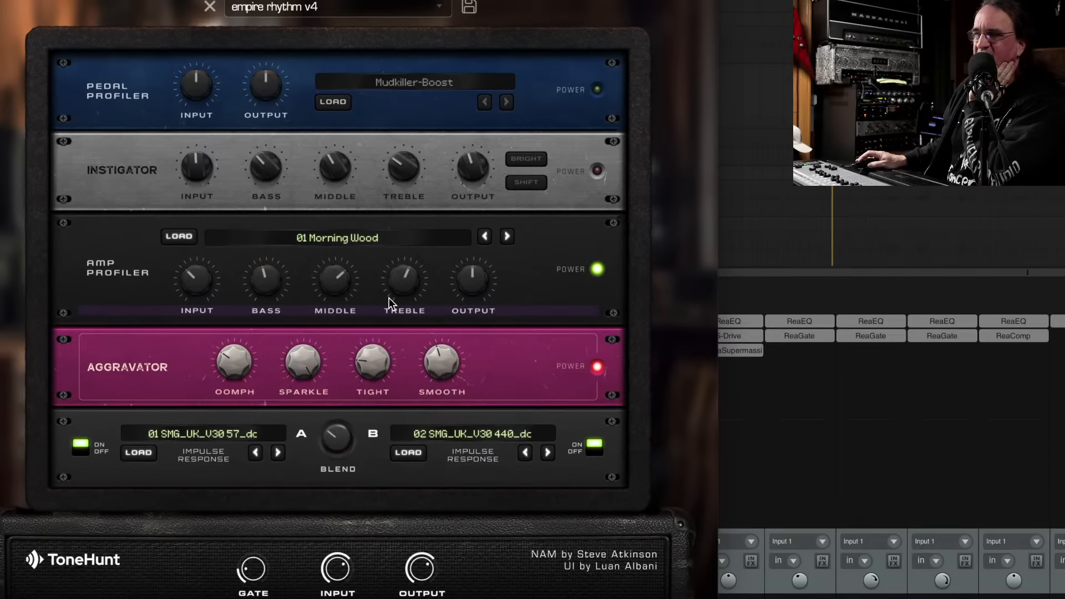
left_click_drag(312, 363, 280, 373)
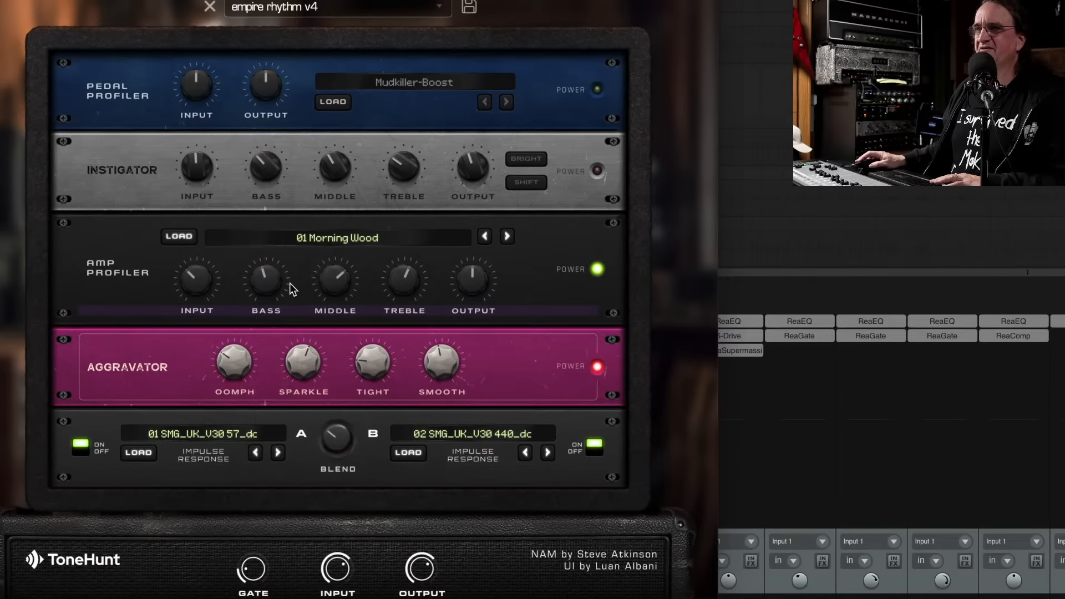
Look through the available amp profiles and load the "Empire Rhythm v3" preset
left_click(341, 238)
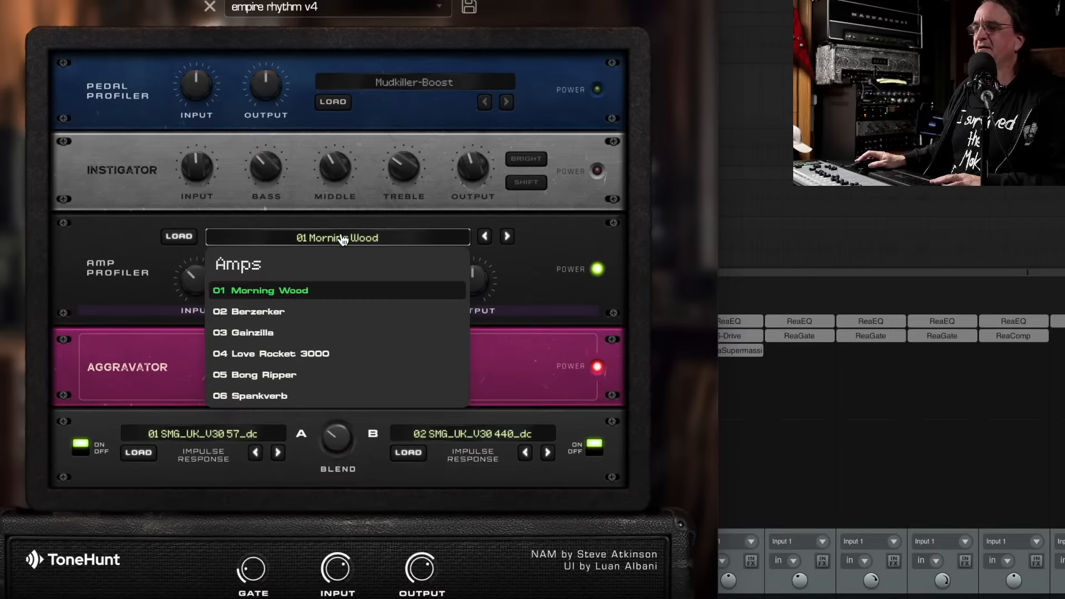
left_click(245, 222)
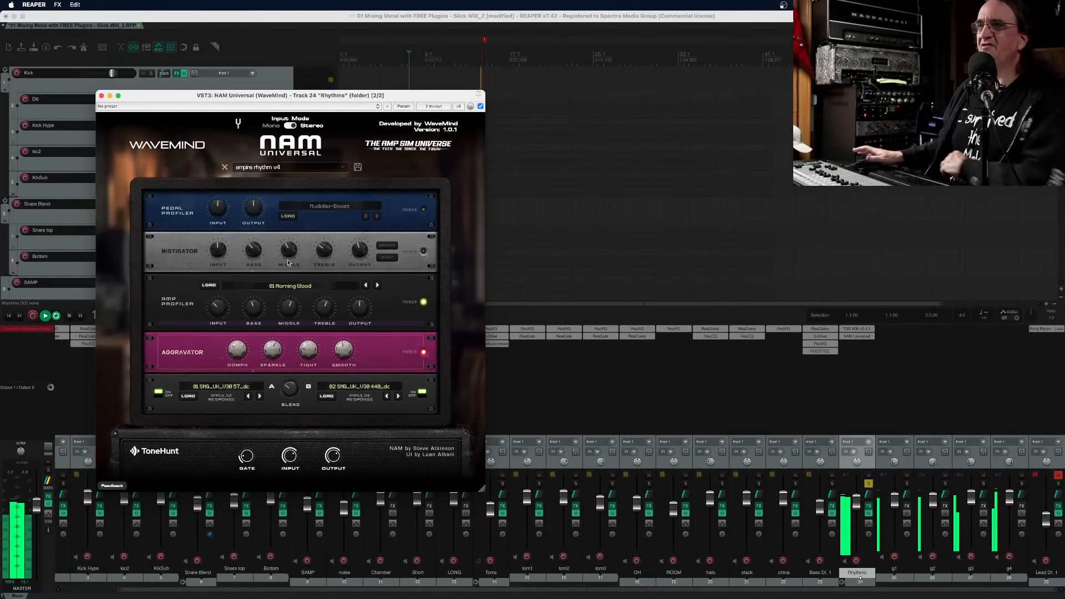
left_click(285, 167)
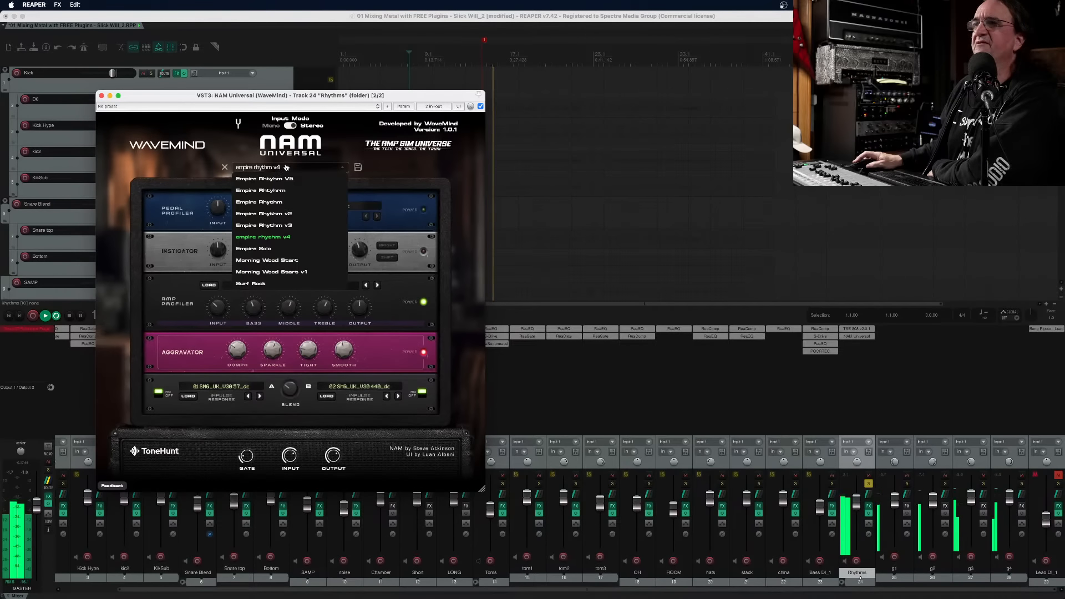
left_click(297, 225)
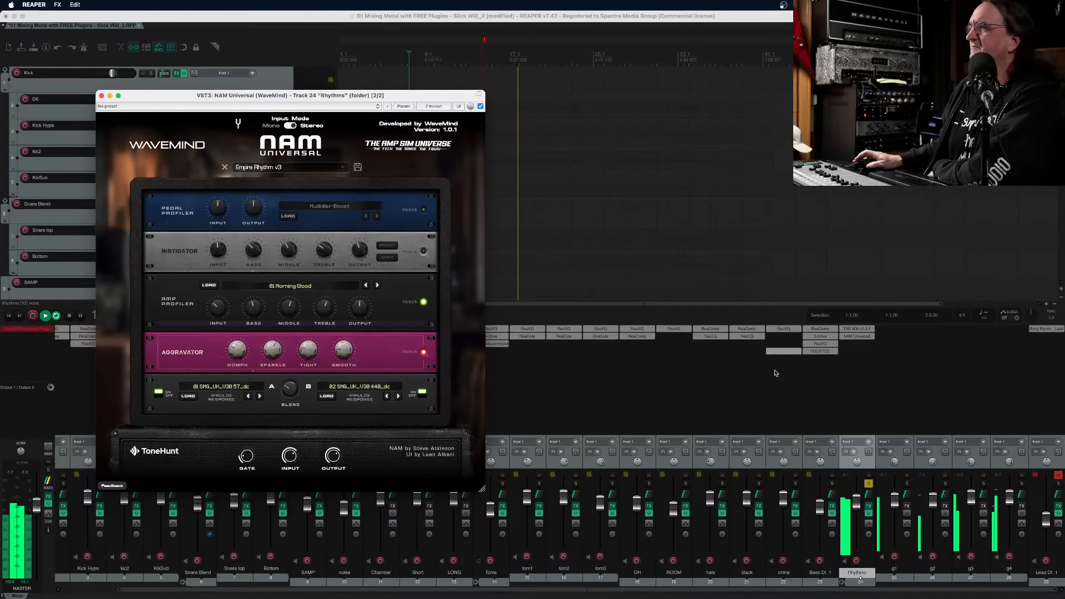
Unsolo the Rhythms track and audition the guitar tone within the full mix
left_click(869, 484)
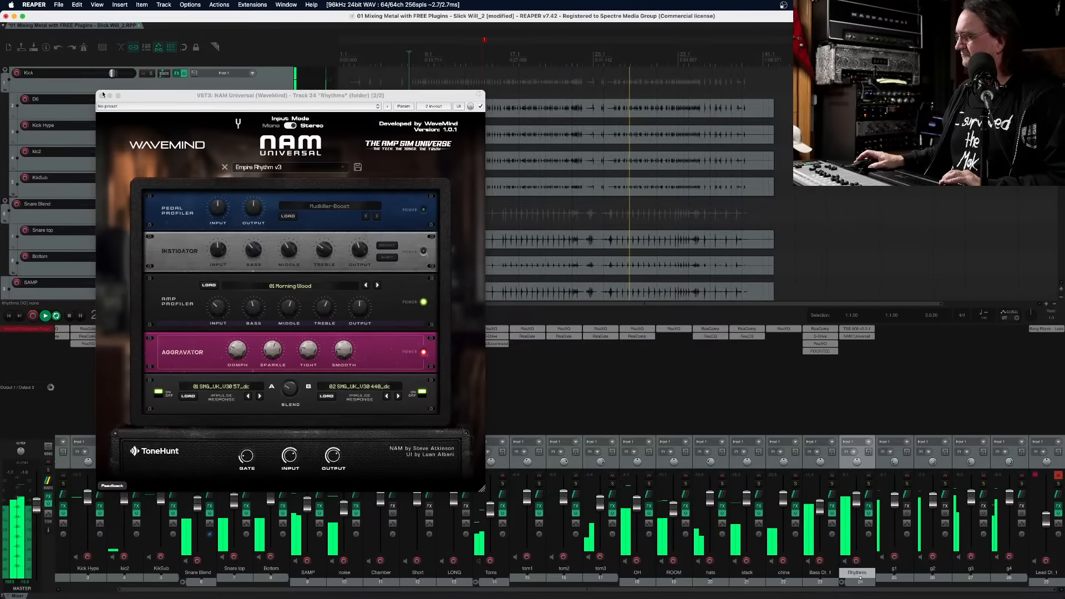
key("space")
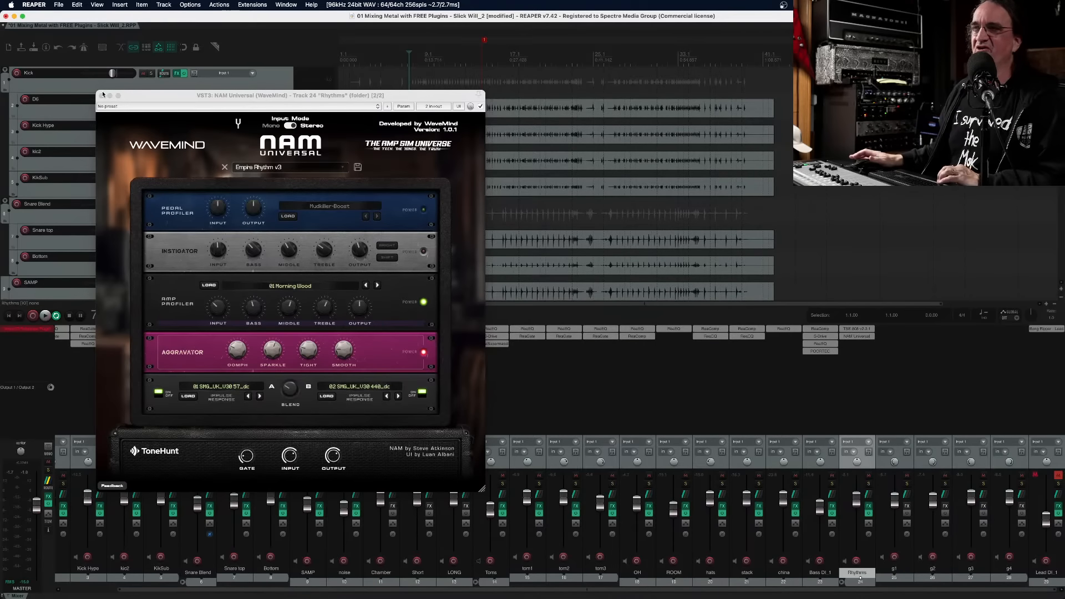
key("space")
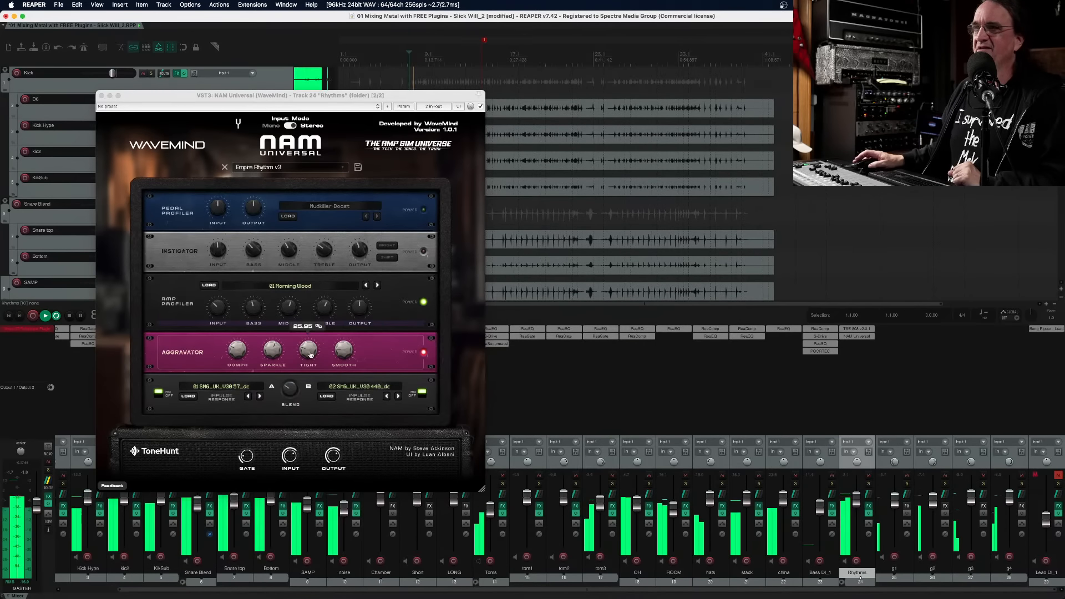
Audition every amp profile in the full mix, cycling back around to 01 Morning Wood, and stop playback
left_click(378, 286)
left_click(378, 286)
left_click(378, 286)
left_click(379, 286)
left_click(378, 285)
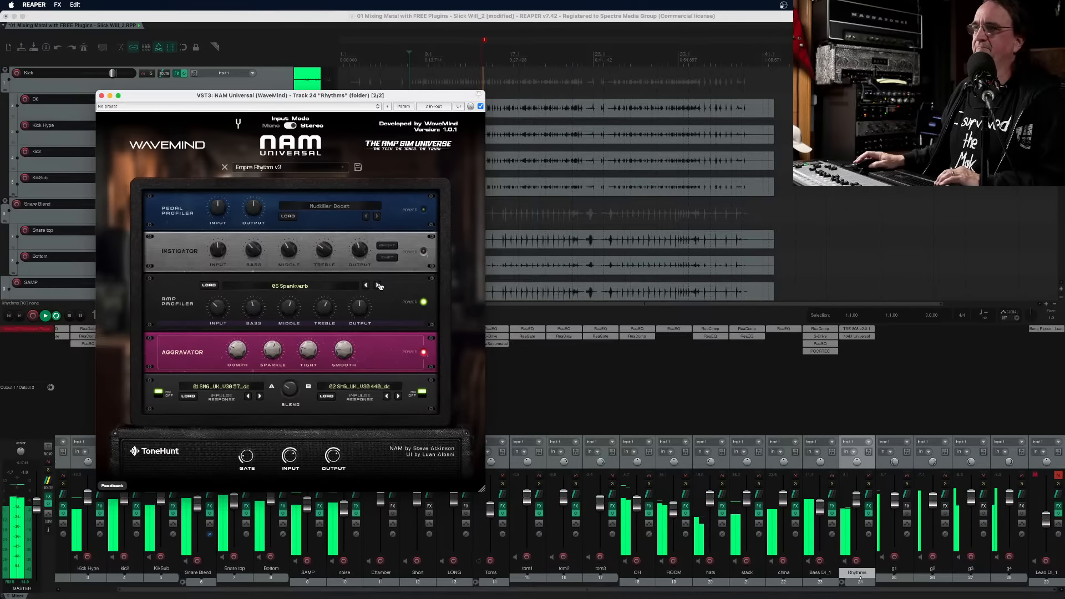
left_click(379, 286)
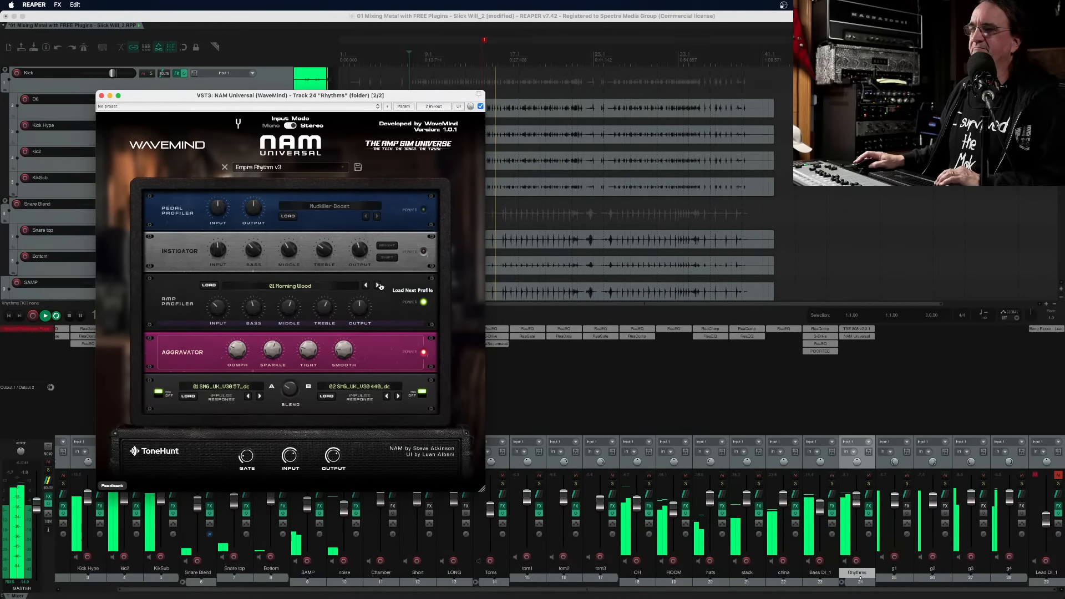
key("space")
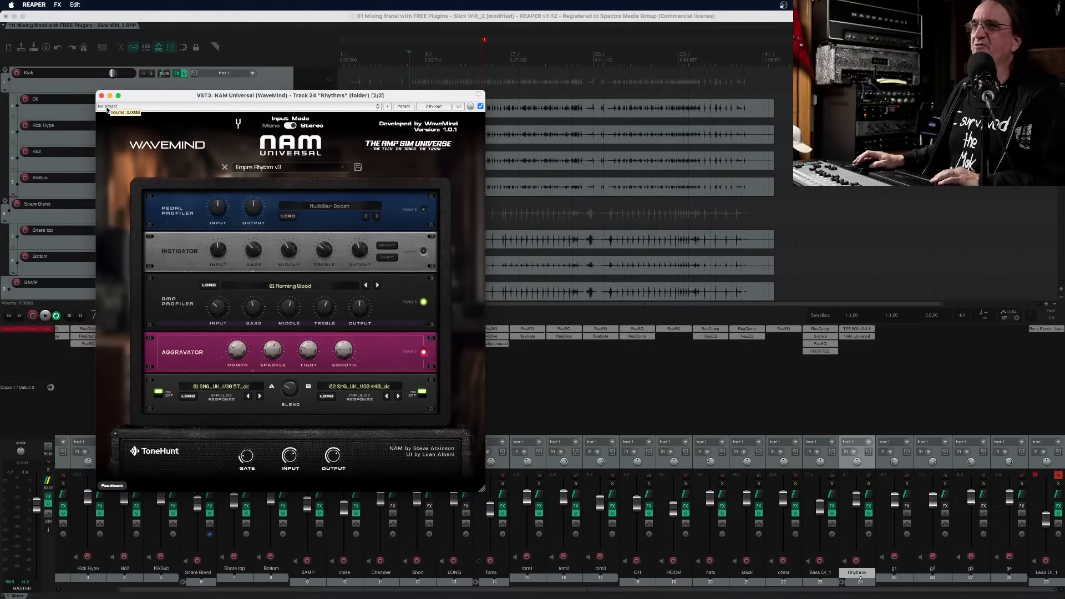
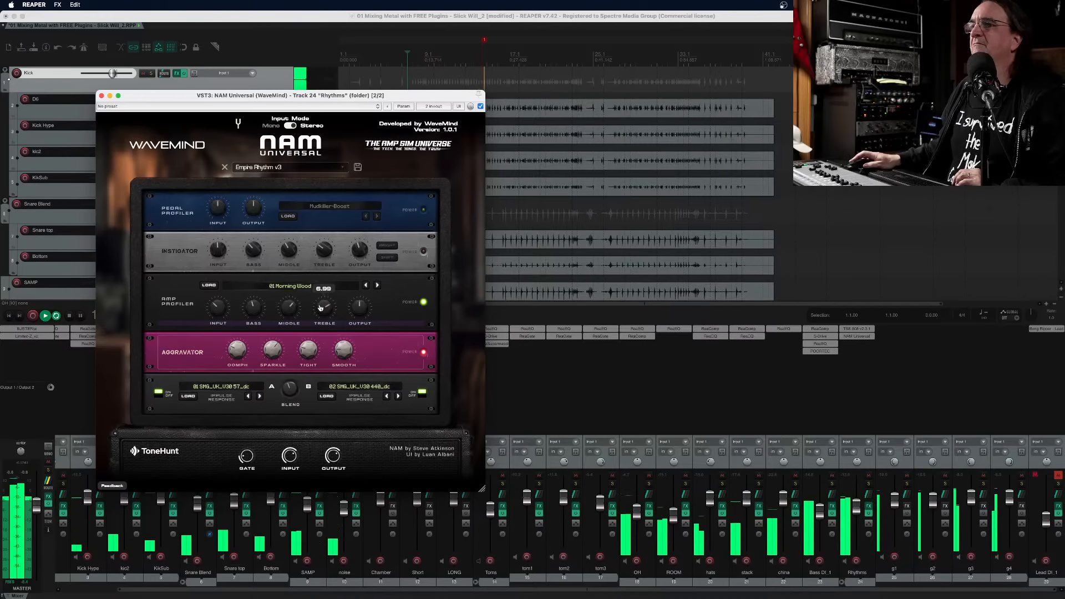
Set the Amp Profiler's Treble to about 7
mouse_move(324, 308)
left_mouse_down()
mouse_move(325, 273)
mouse_move(319, 310)
left_mouse_up()
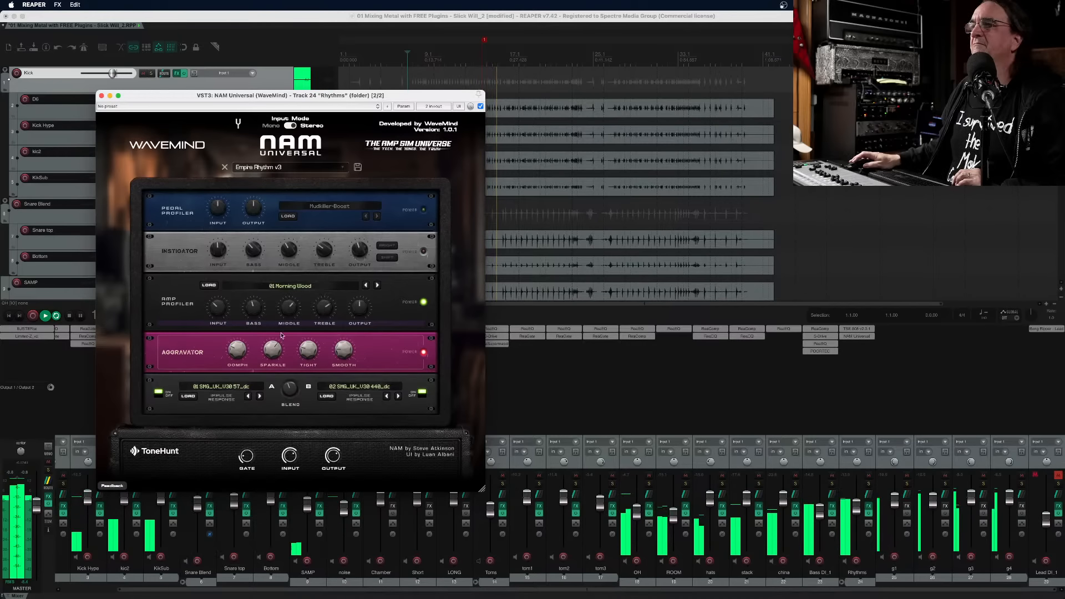
Fine-tune the Aggravator knobs, the amp's Middle and the impulse response blend in NAM Universal while the full mix plays
mouse_move(276, 355)
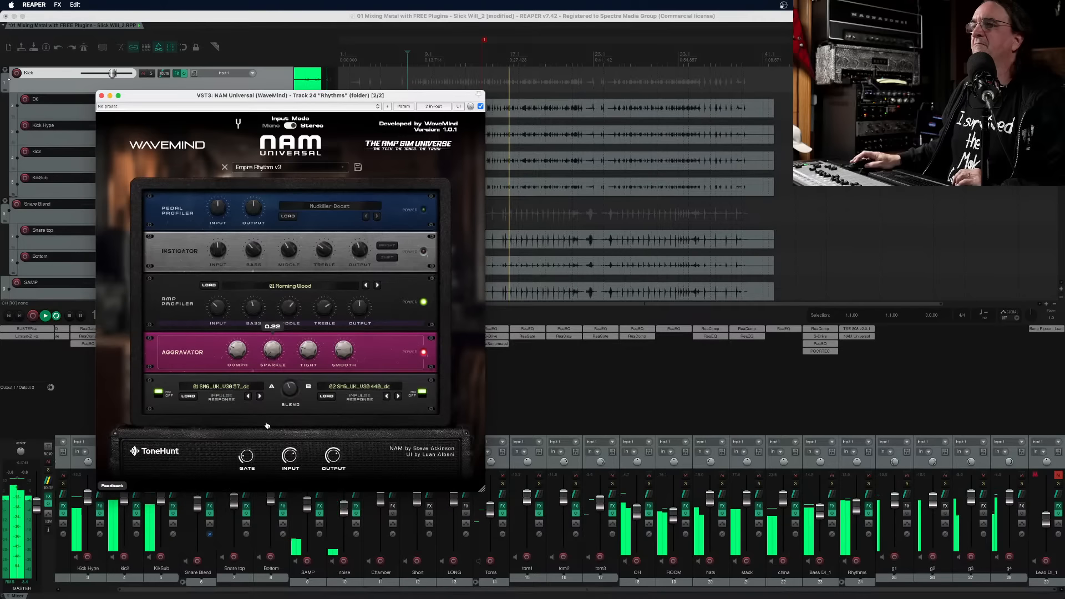
left_click_drag(238, 349, 272, 257)
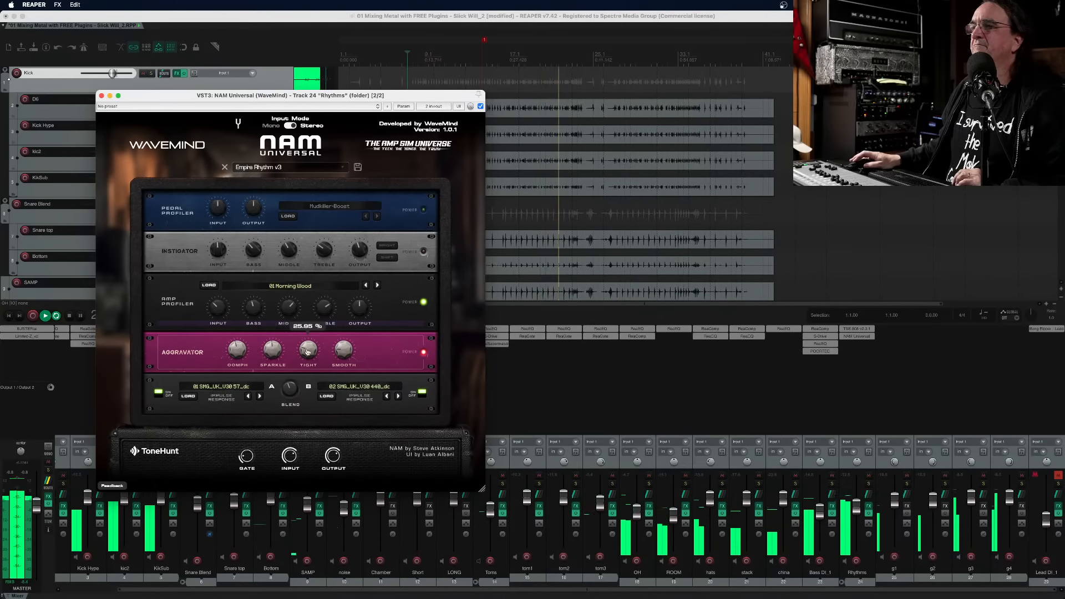
left_click_drag(292, 310, 293, 318)
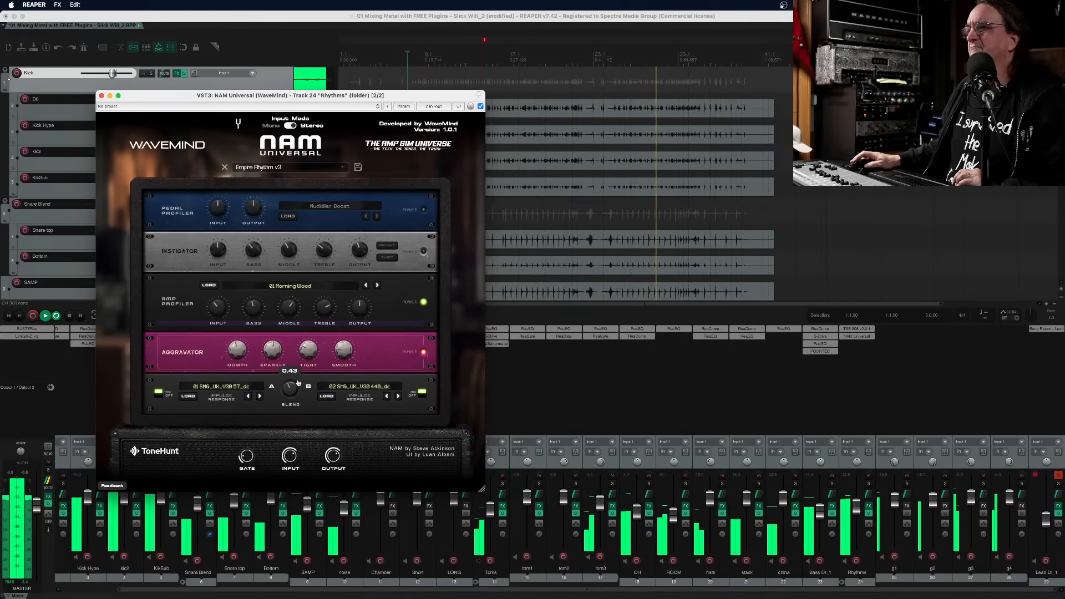
left_click_drag(294, 390, 293, 399)
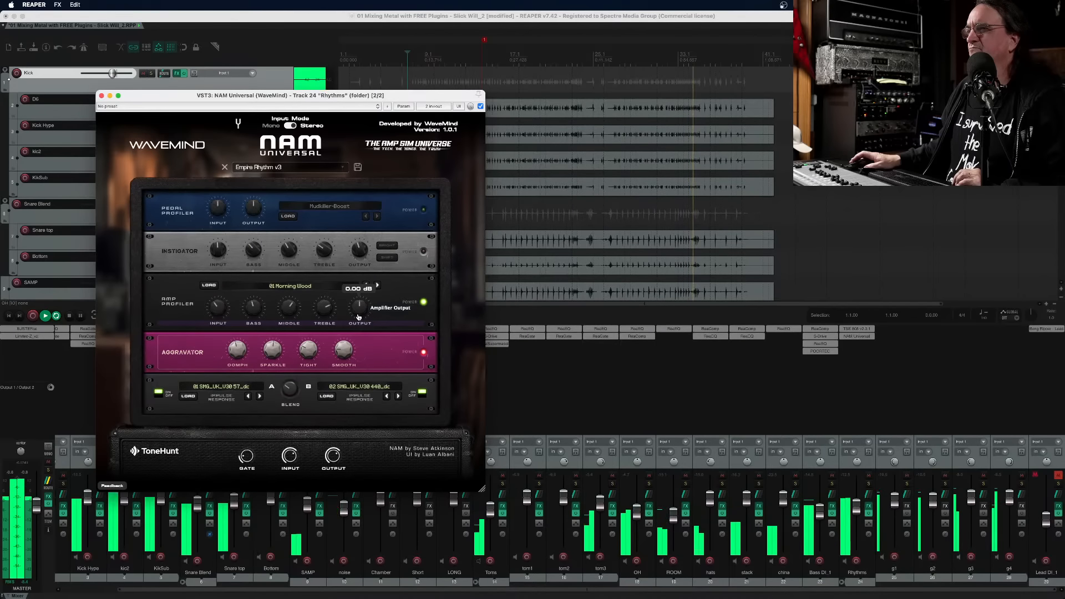
mouse_move(359, 317)
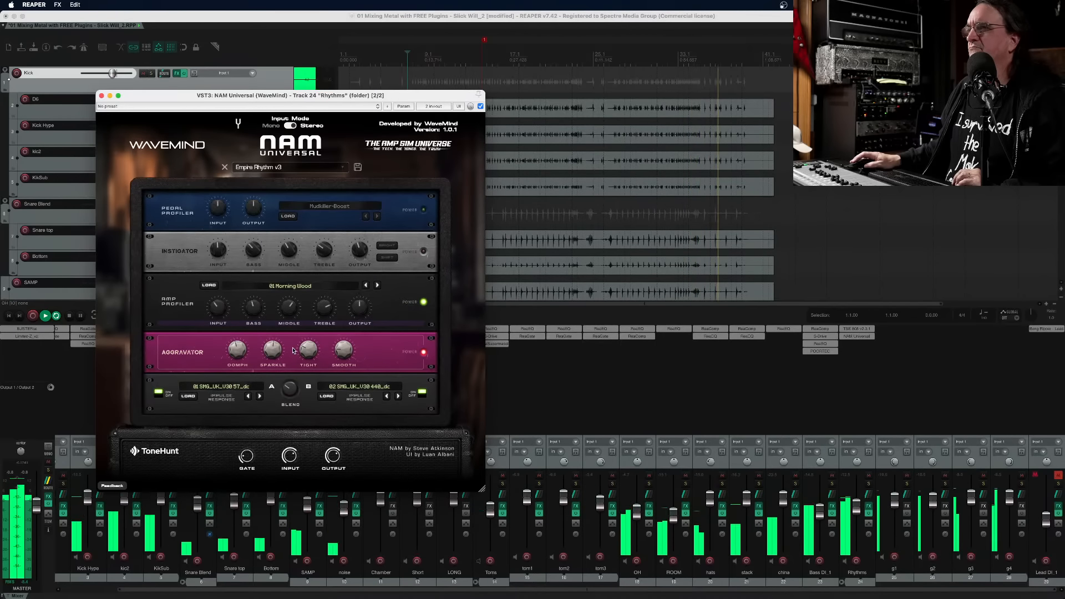
mouse_move(304, 354)
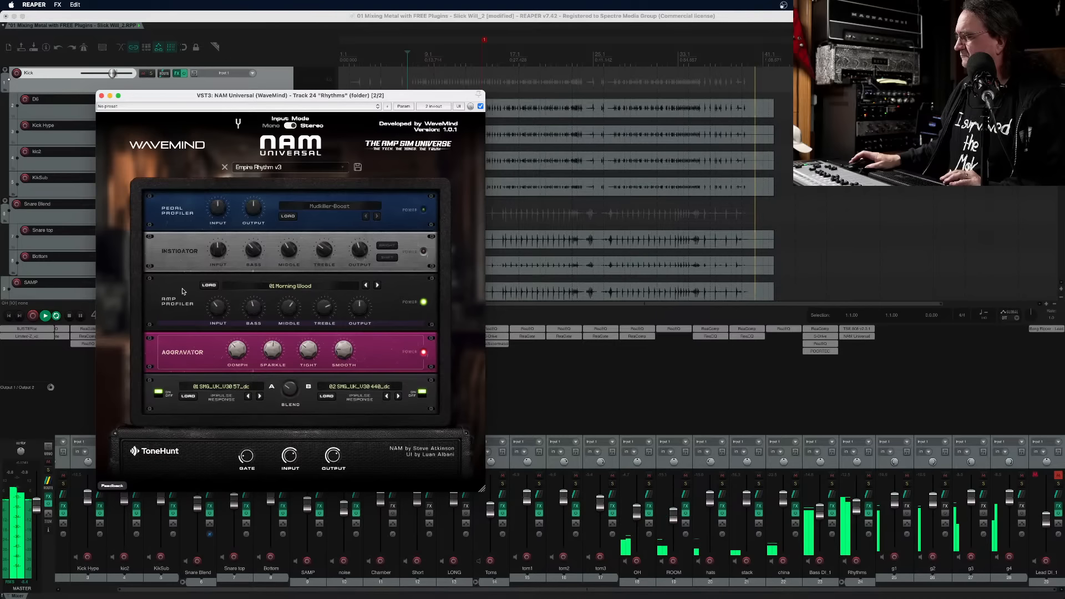
key("space")
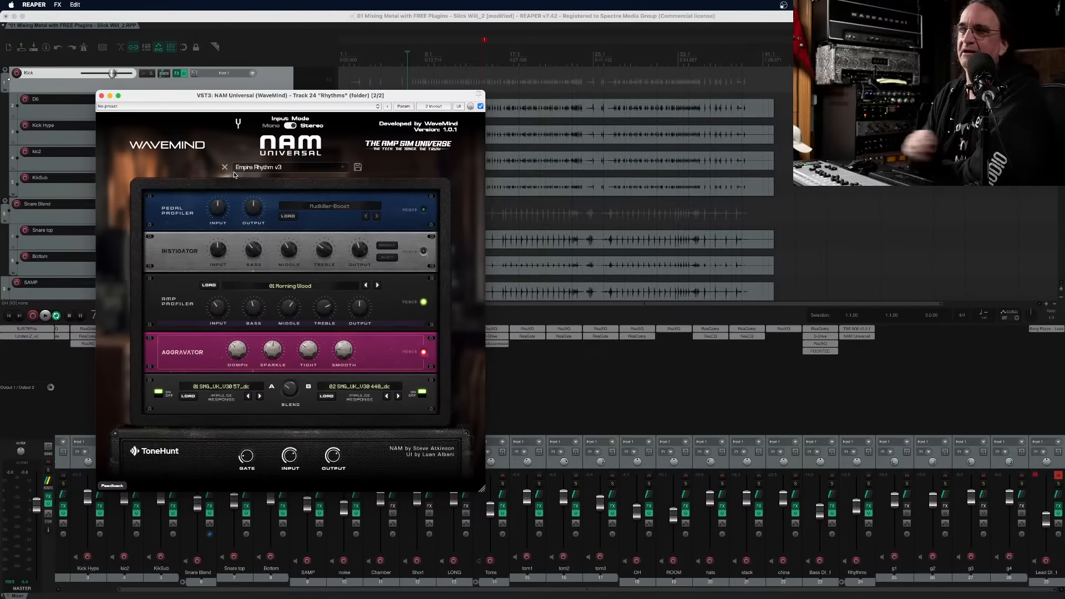
Close NAM Universal and audition the rhythm guitar tone in the full mix
left_click(102, 95)
key("space")
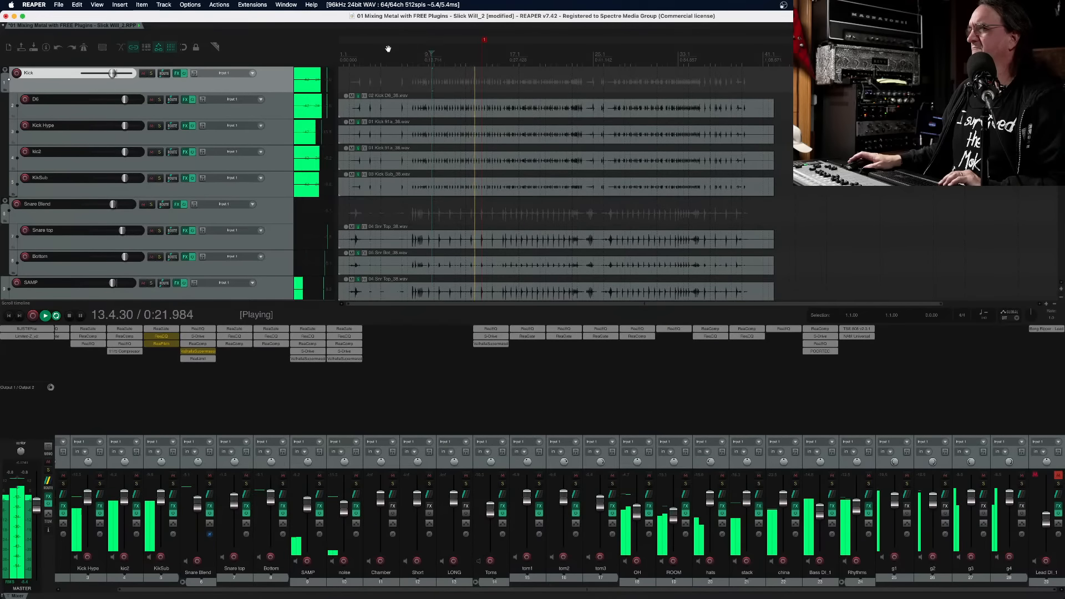
key("space")
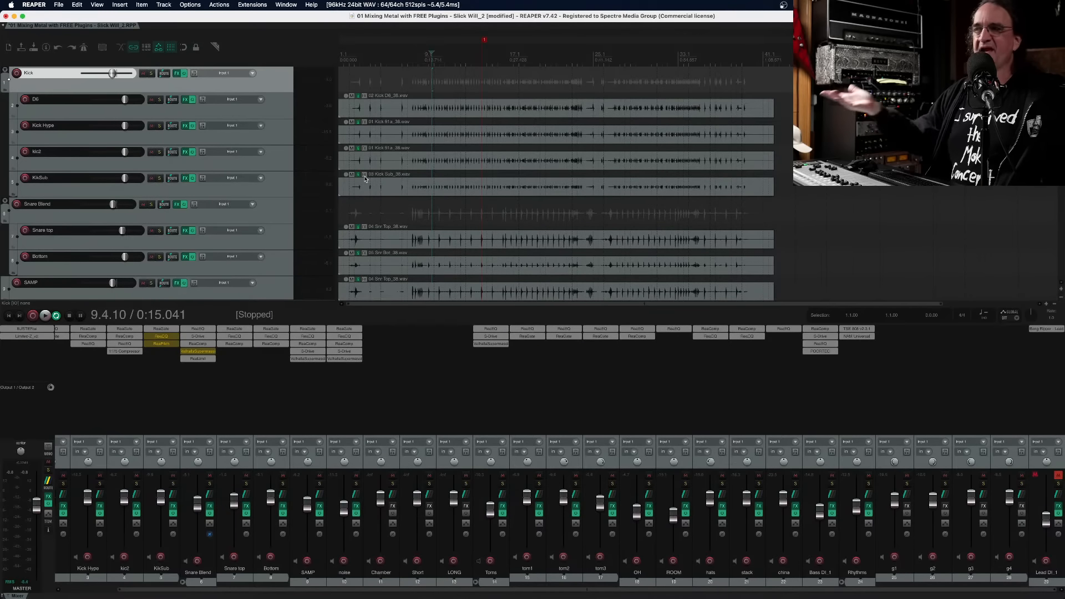
Inspect the S-Drive overdrive on the Kick track and remove it from that track's effects chain
scroll(77, 346, "left", 3)
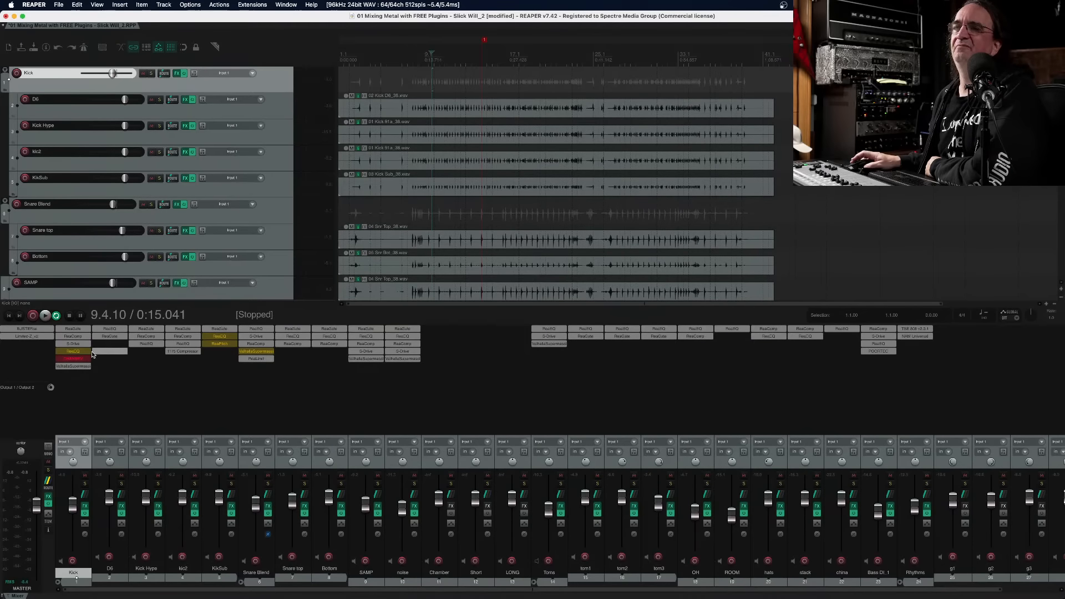
left_click(77, 344)
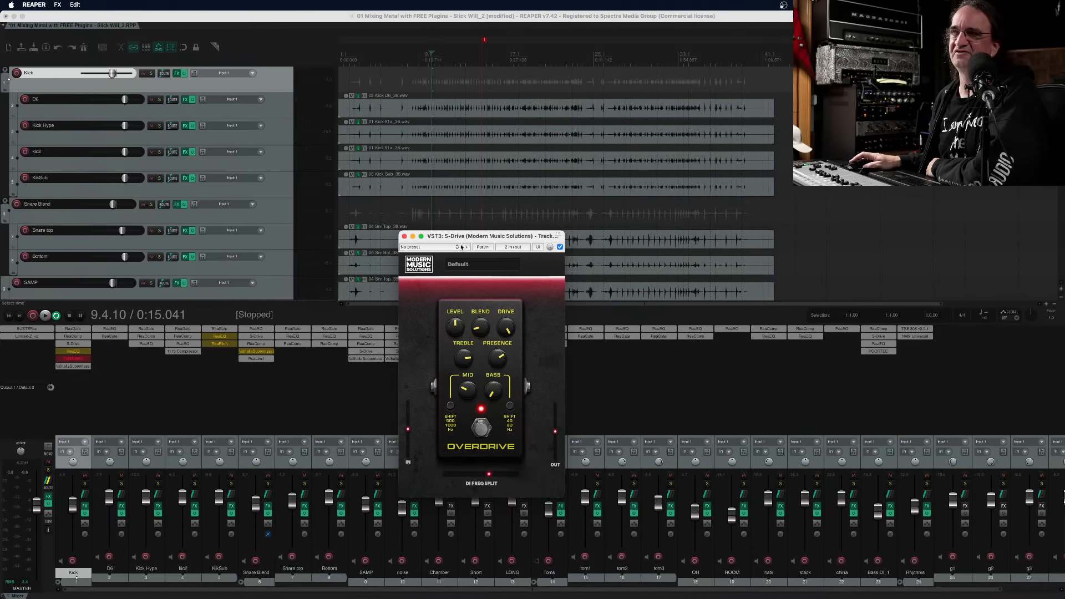
left_click(430, 247)
left_click(429, 249)
left_click(404, 236)
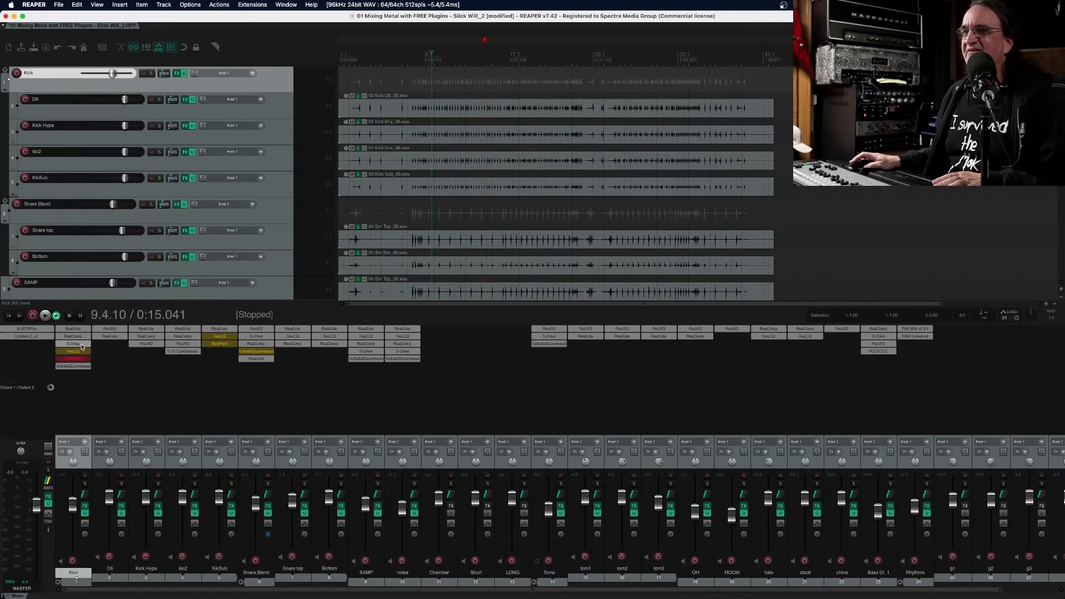
left_click(78, 345)
key("Delete")
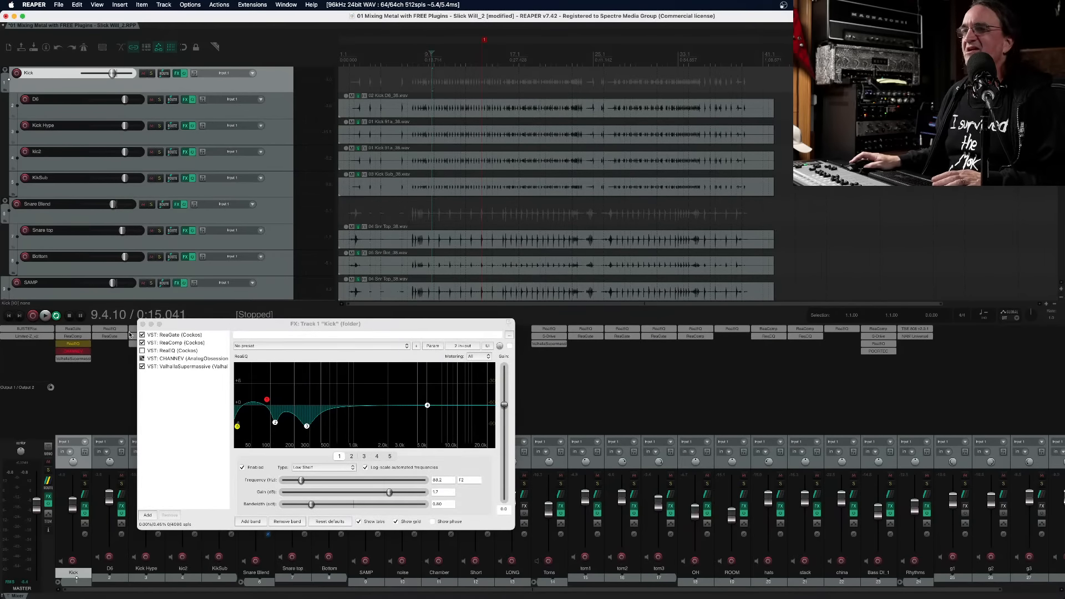
left_click(143, 324)
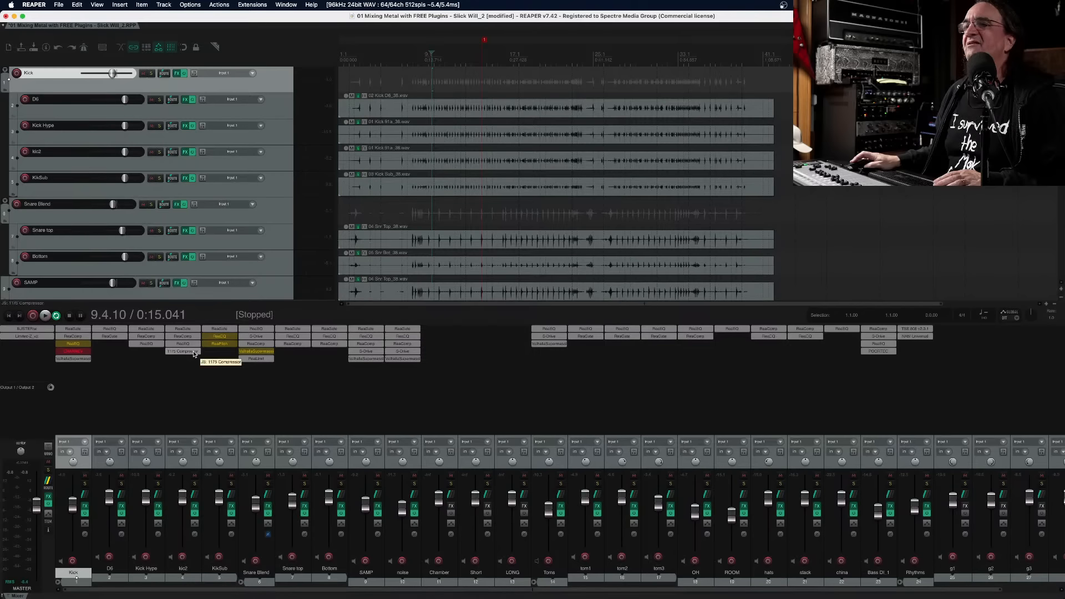
Remove all remaining effects from the kick, snare, SAMP and noise tracks
left_click(182, 351)
left_click(215, 310)
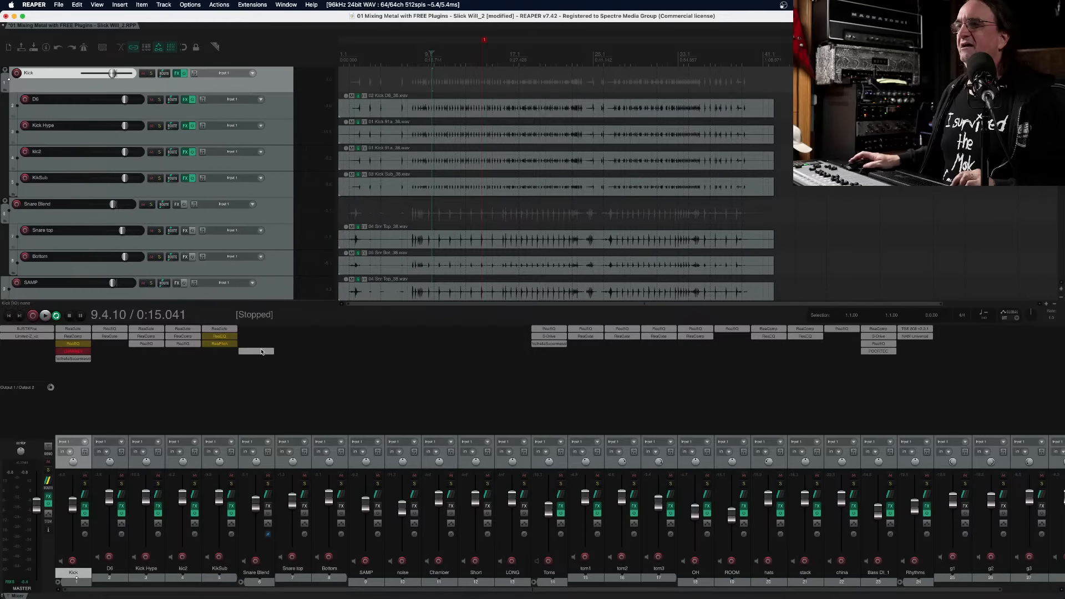
left_click_drag(226, 343, 93, 356)
left_click(74, 331, "alt")
left_click(74, 331, "alt")
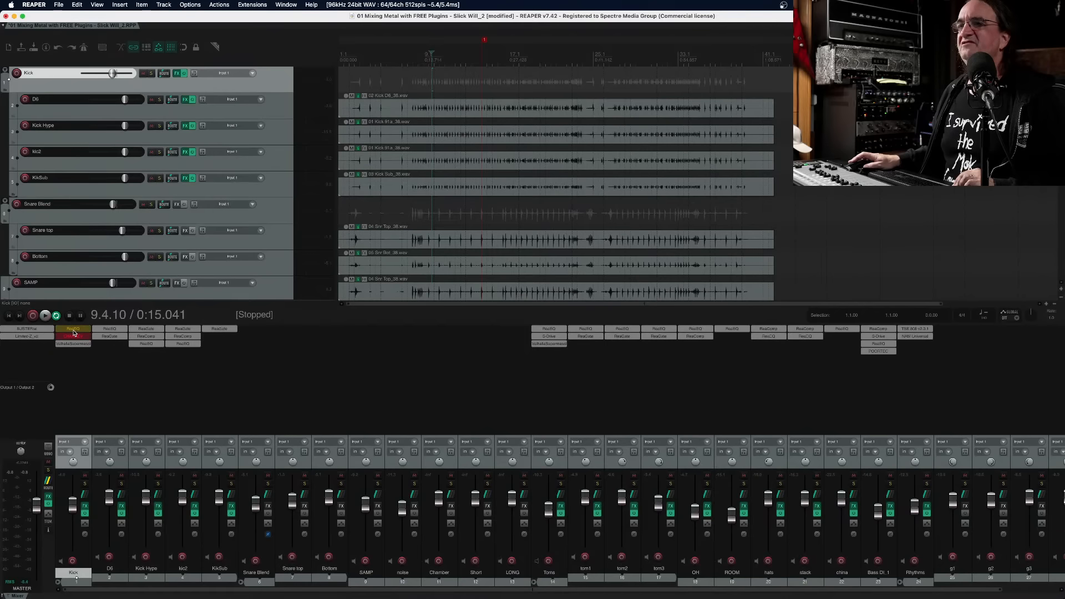
left_click(73, 331, "alt")
left_click(74, 332, "alt")
left_click(74, 331, "alt")
left_click(137, 329, "alt")
left_click(137, 329, "alt")
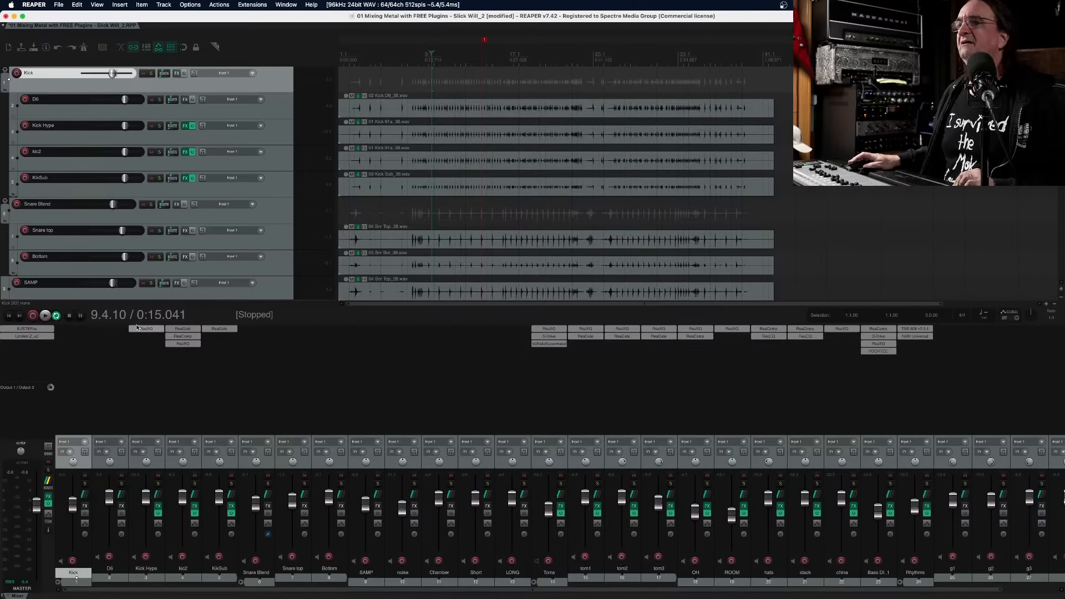
left_click(220, 330, "alt")
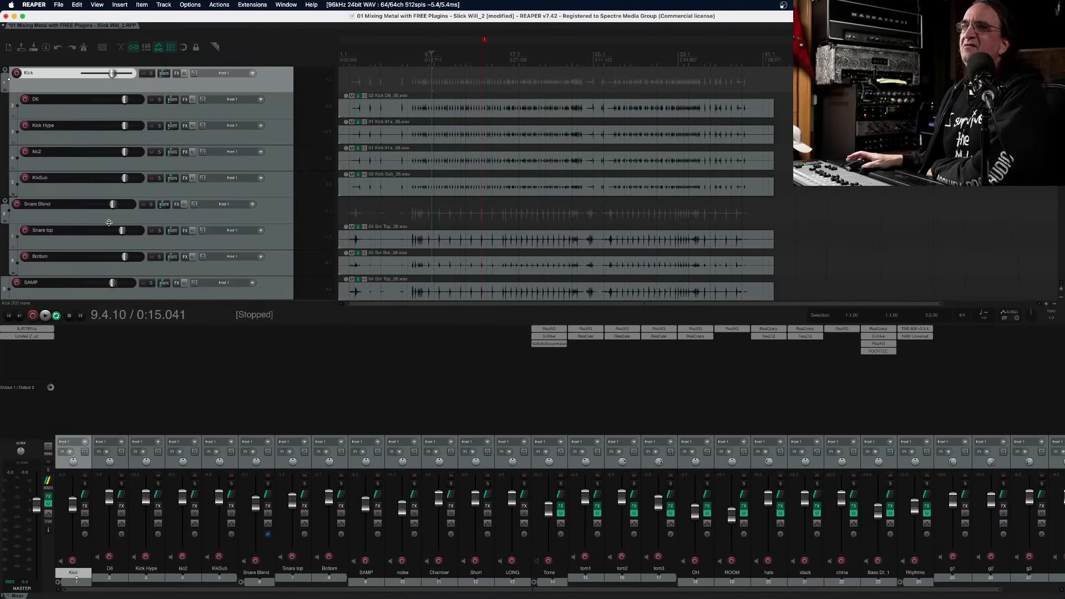
Audition the unprocessed D6, Kick Hype, kic2 and KikSub tracks one at a time in solo
left_click(158, 101)
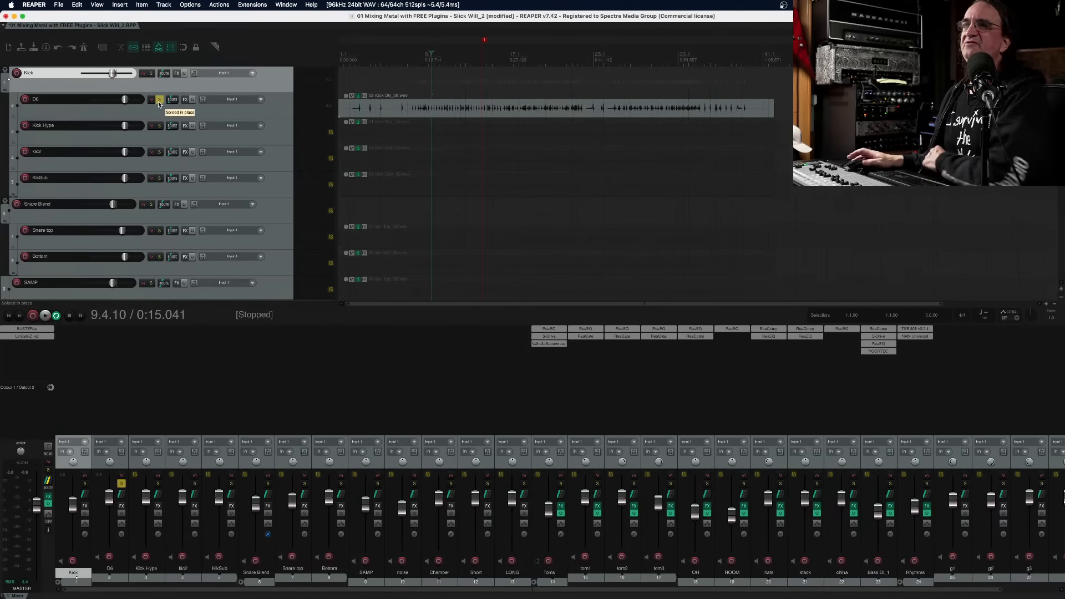
key("space")
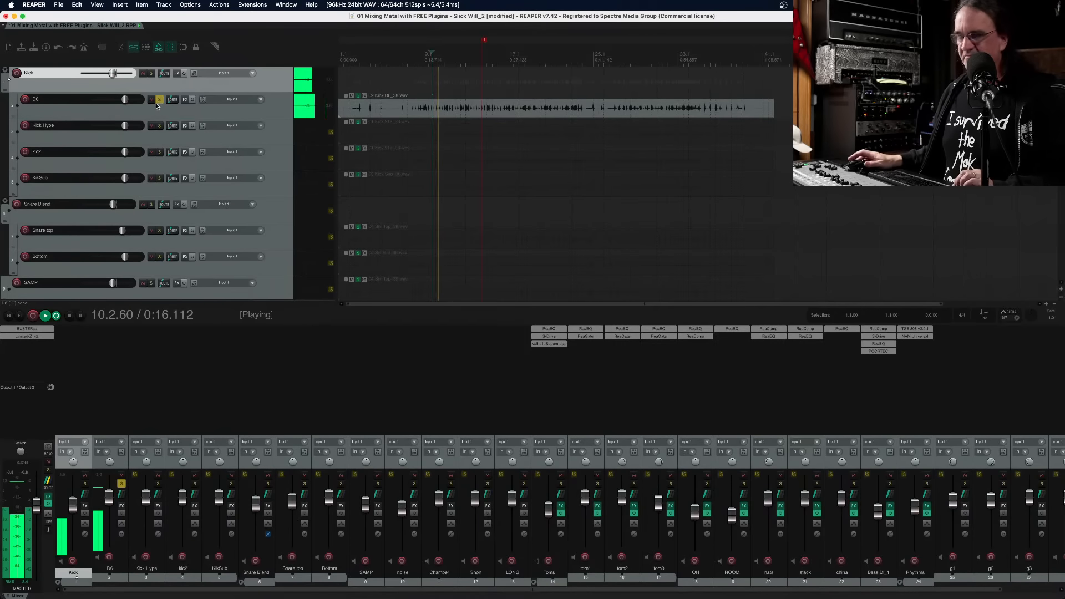
left_click(158, 484)
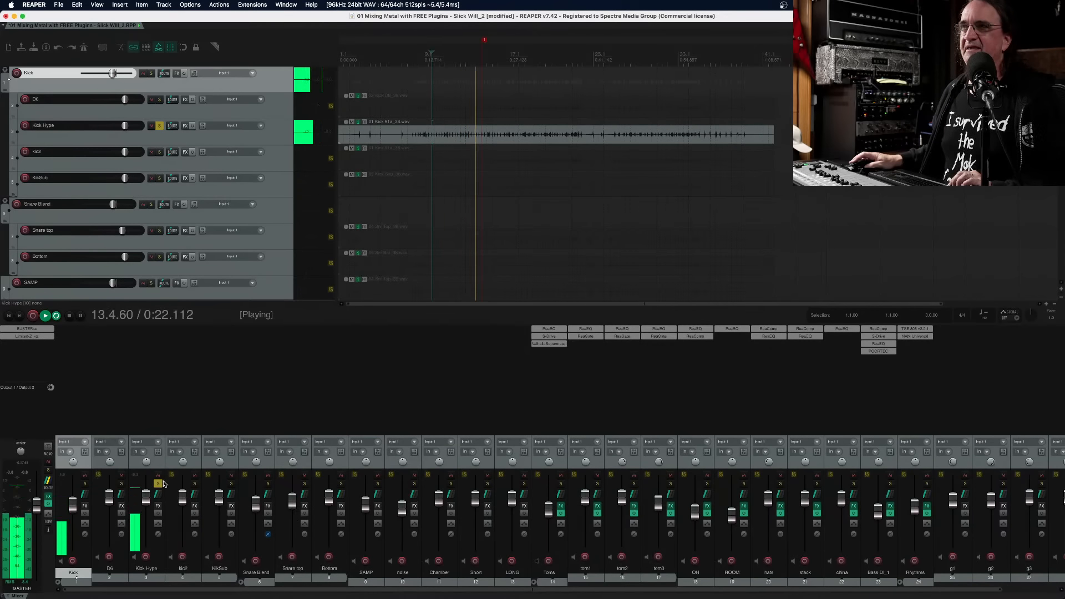
key("space")
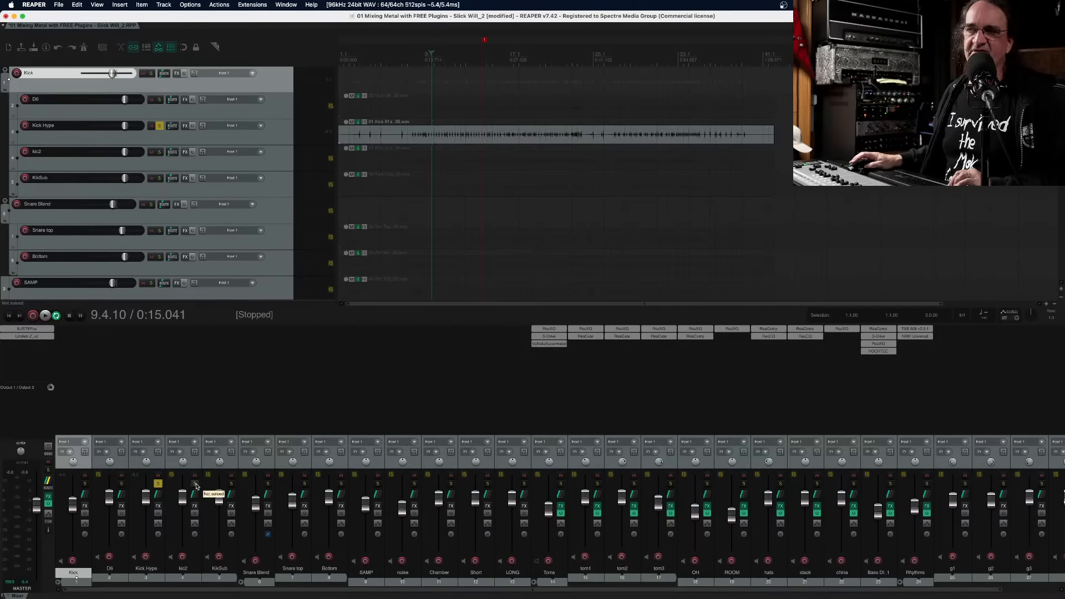
left_click(195, 484)
key("space")
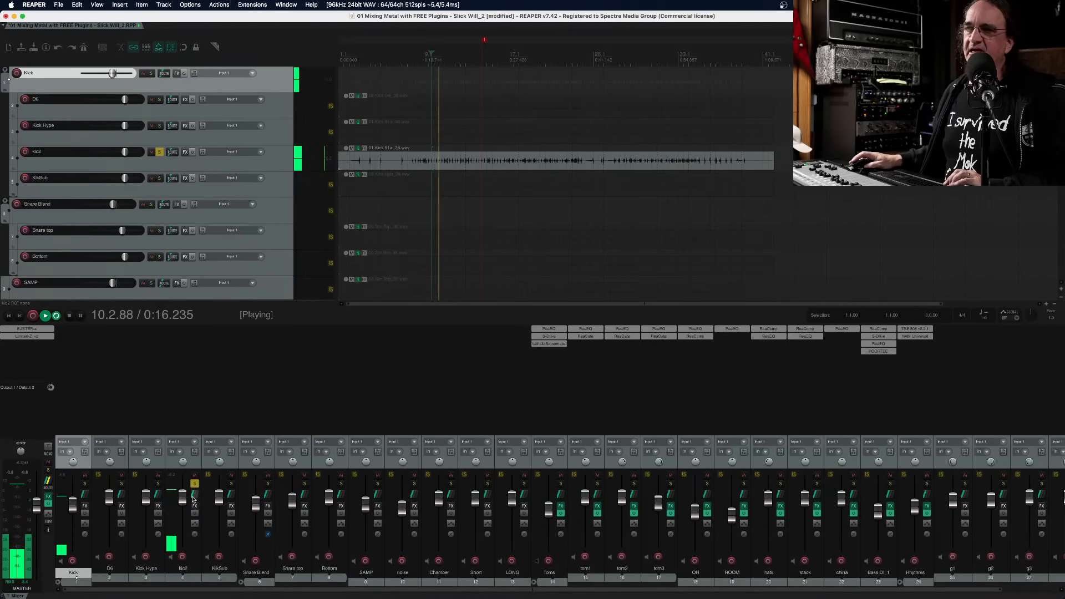
left_click(231, 484)
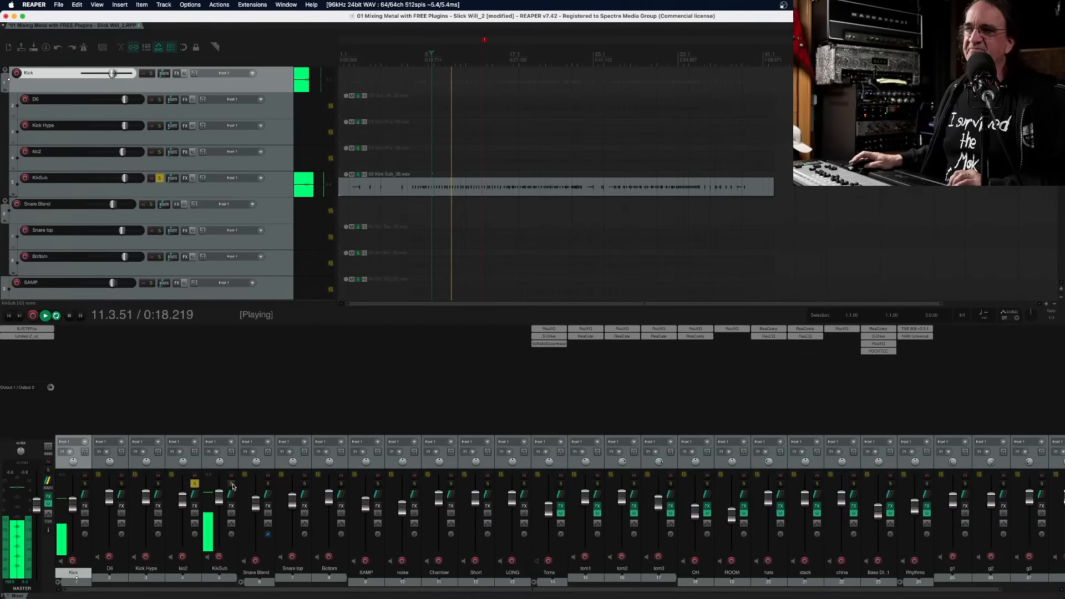
Solo the Kick folder instead of KikSub and listen to all the kick tracks together
left_click(85, 484)
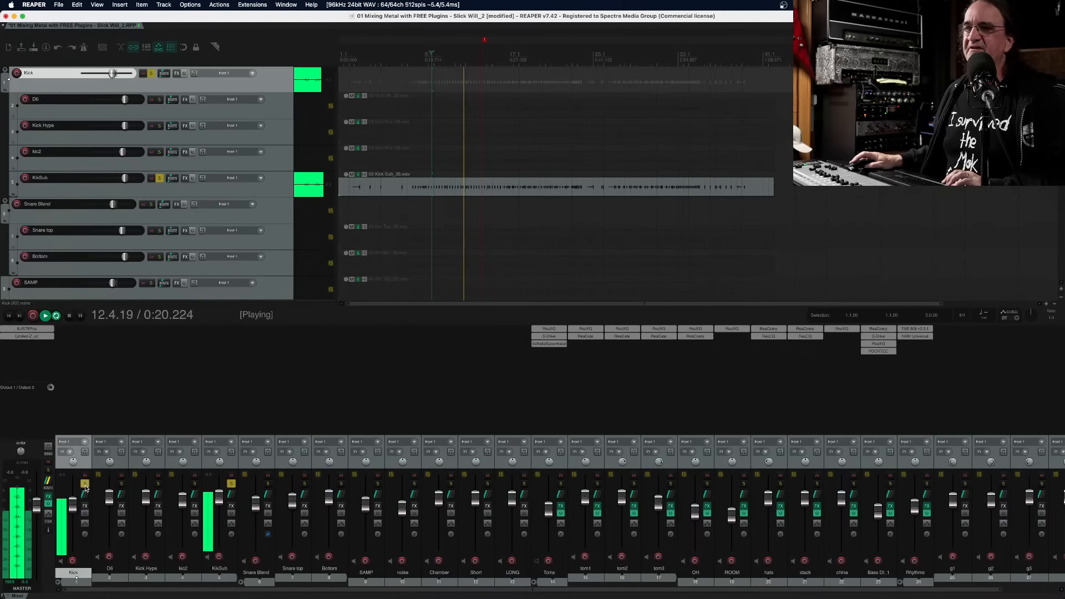
left_click(232, 484)
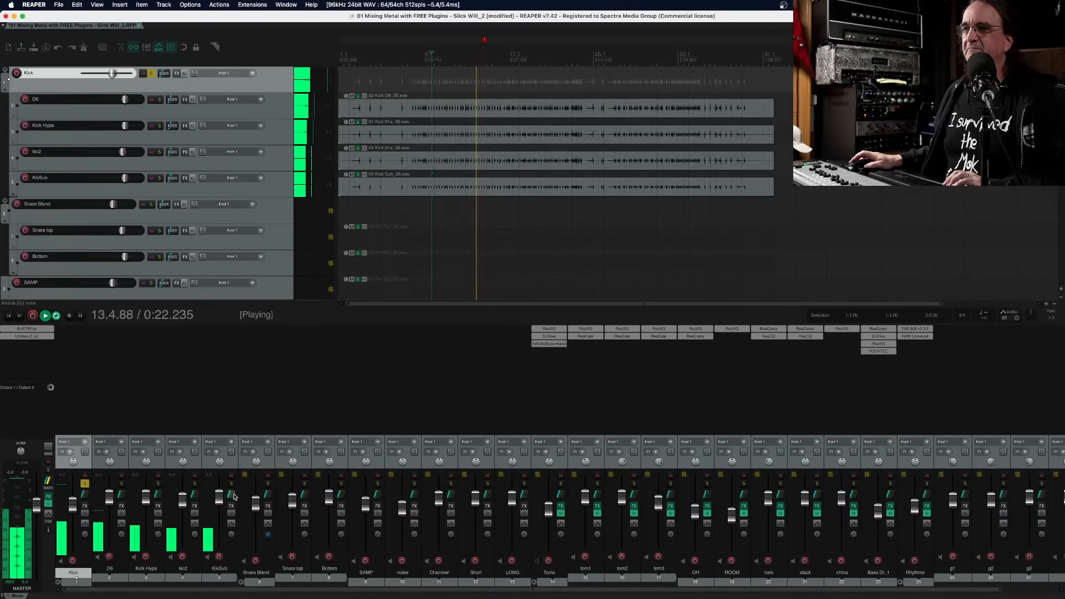
key("space")
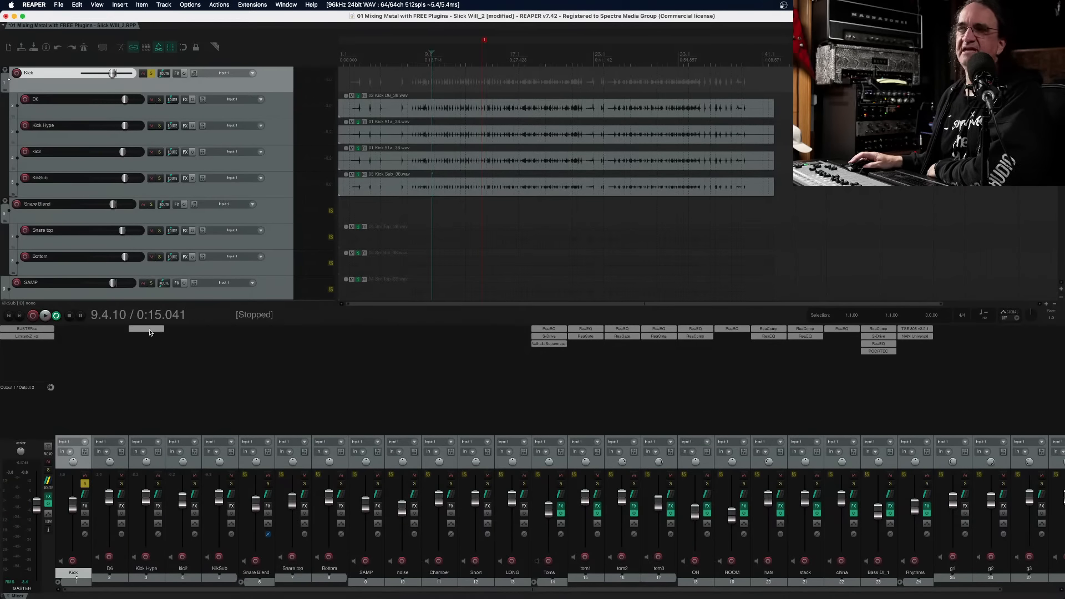
Add ReaGate to the Kick Hype track and load its "Kick - Fast Attack Hype" preset
double_click(149, 331)
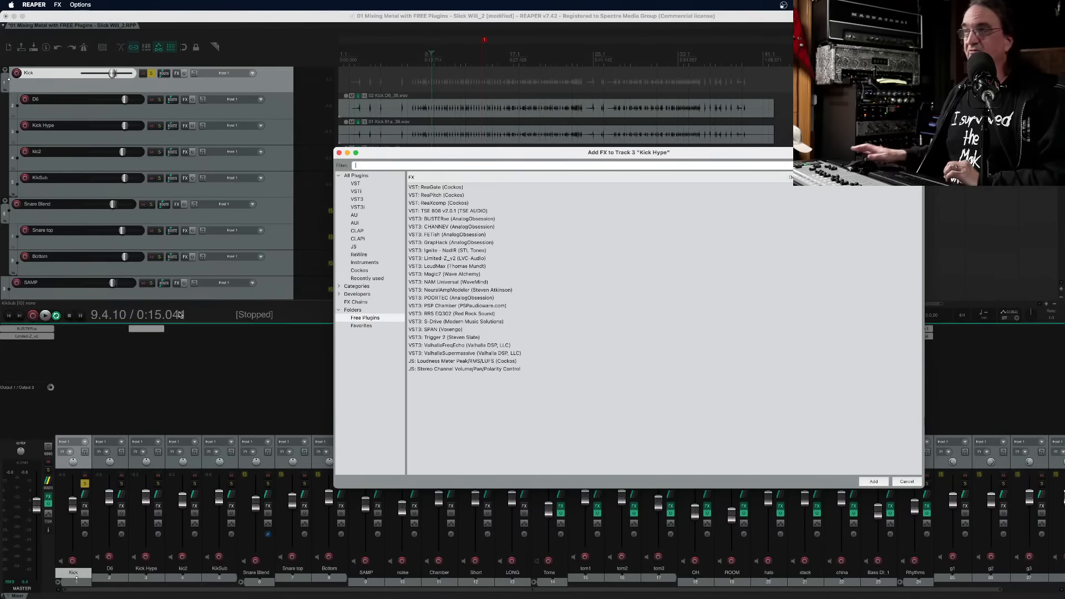
double_click(462, 188)
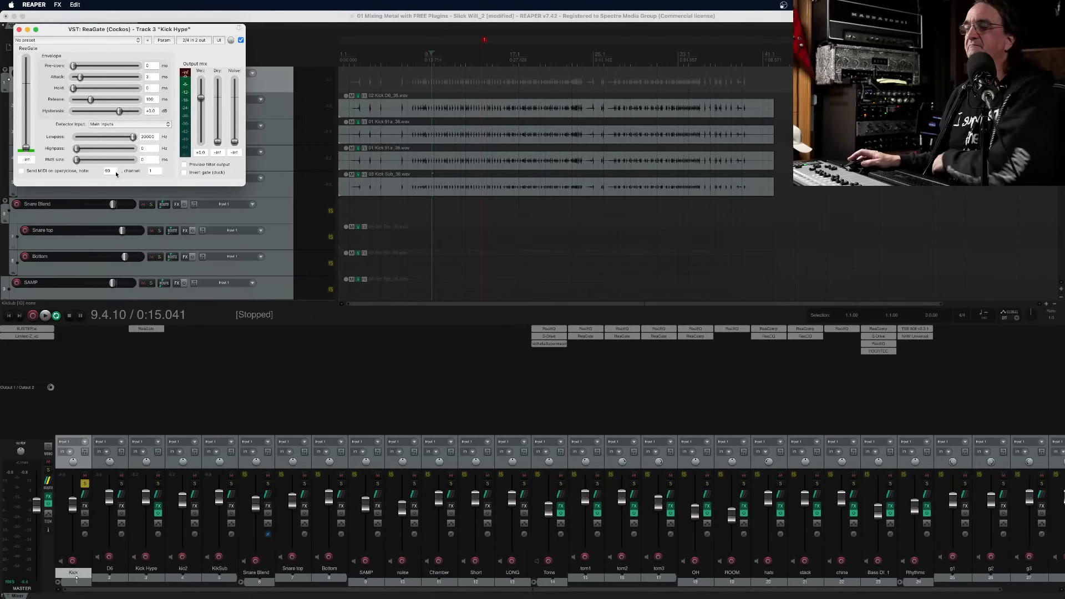
left_click_drag(127, 33, 329, 272)
left_click(272, 278)
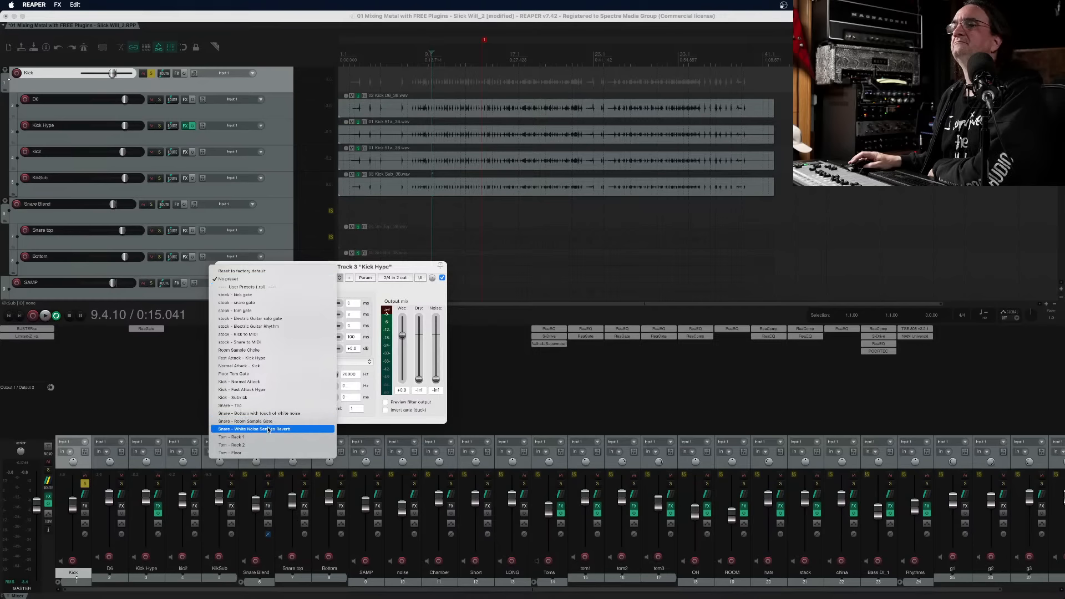
left_click(251, 391)
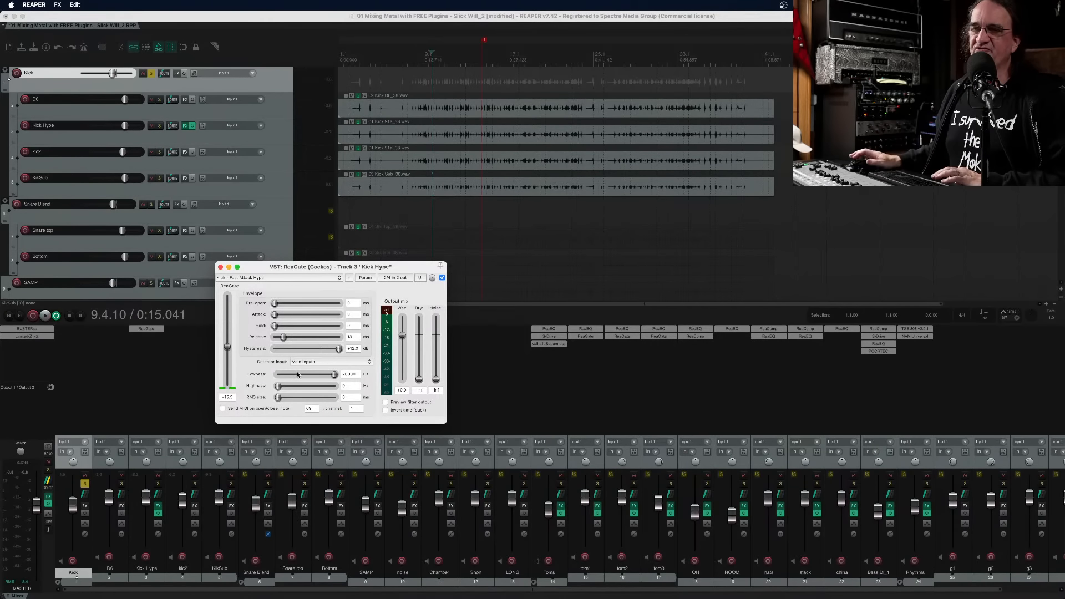
Solo Kick Hype during playback and compare the gate's Attack at 3 ms with 0 ms, leaving it at 0
left_click(158, 483)
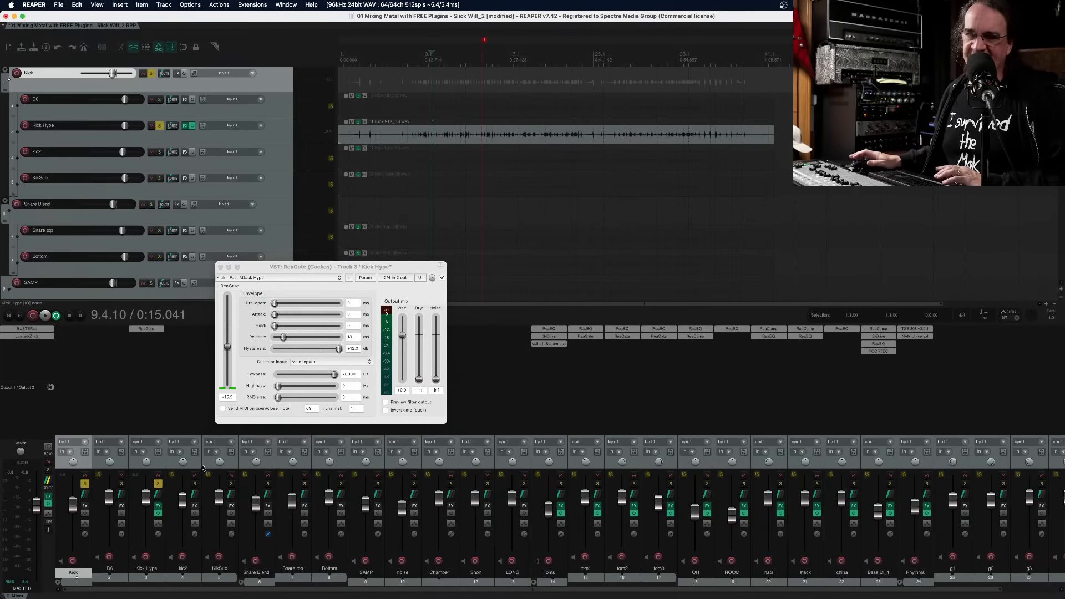
key("space")
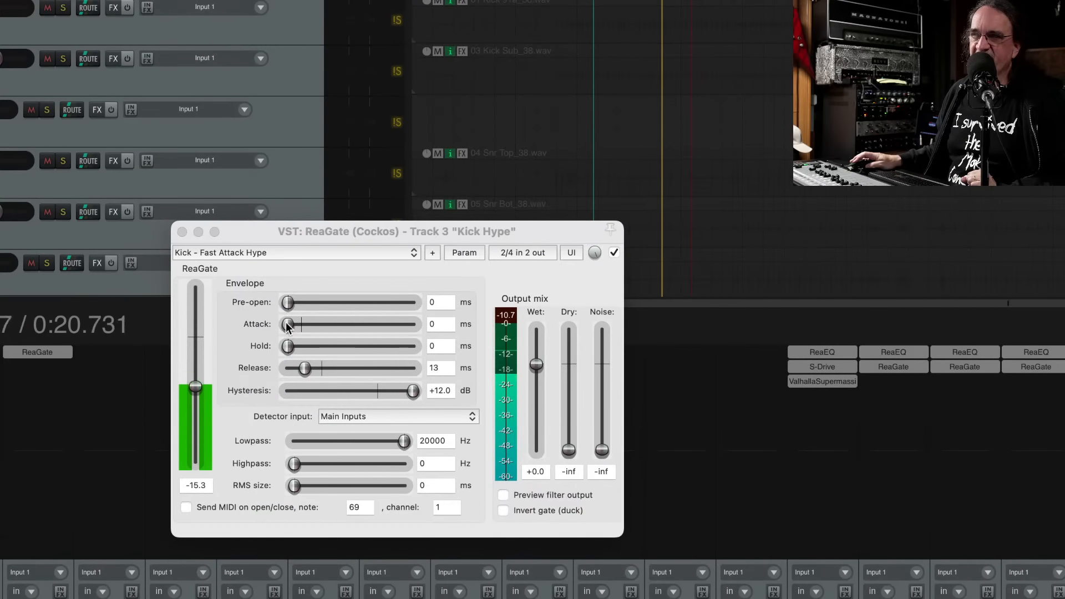
left_click_drag(287, 325, 301, 324)
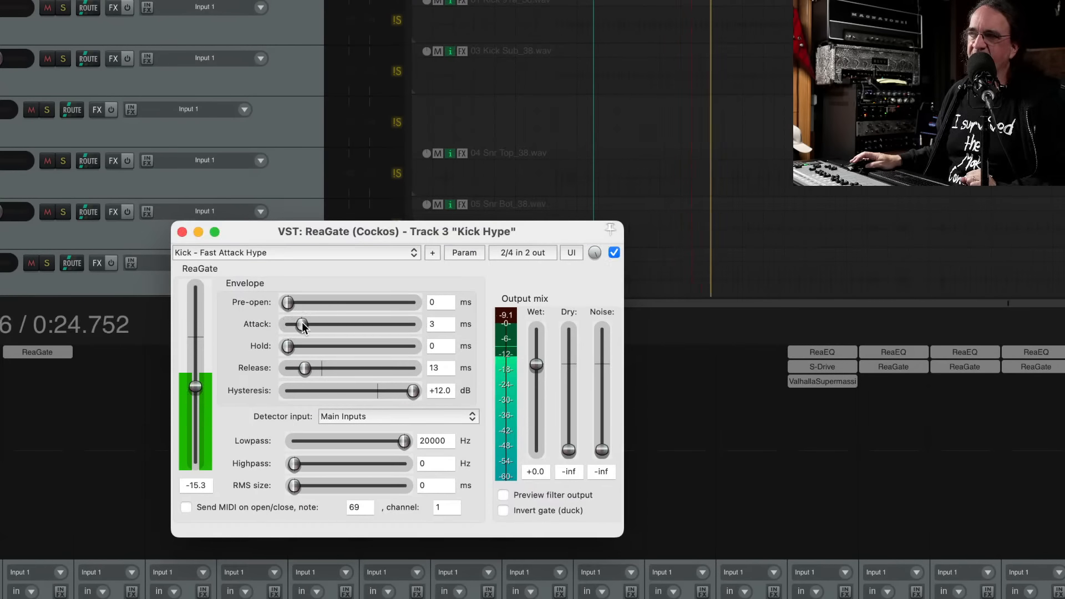
left_click_drag(302, 326, 286, 327)
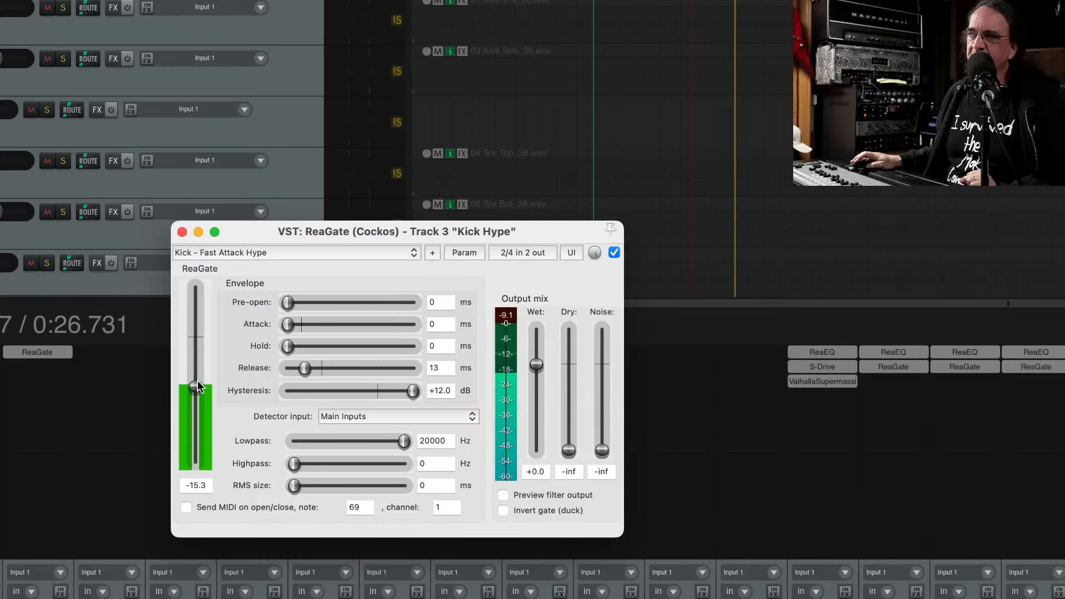
Set the threshold of the gate on Kick Hype to about -16.1 dB while the track plays
left_click_drag(197, 382, 197, 381)
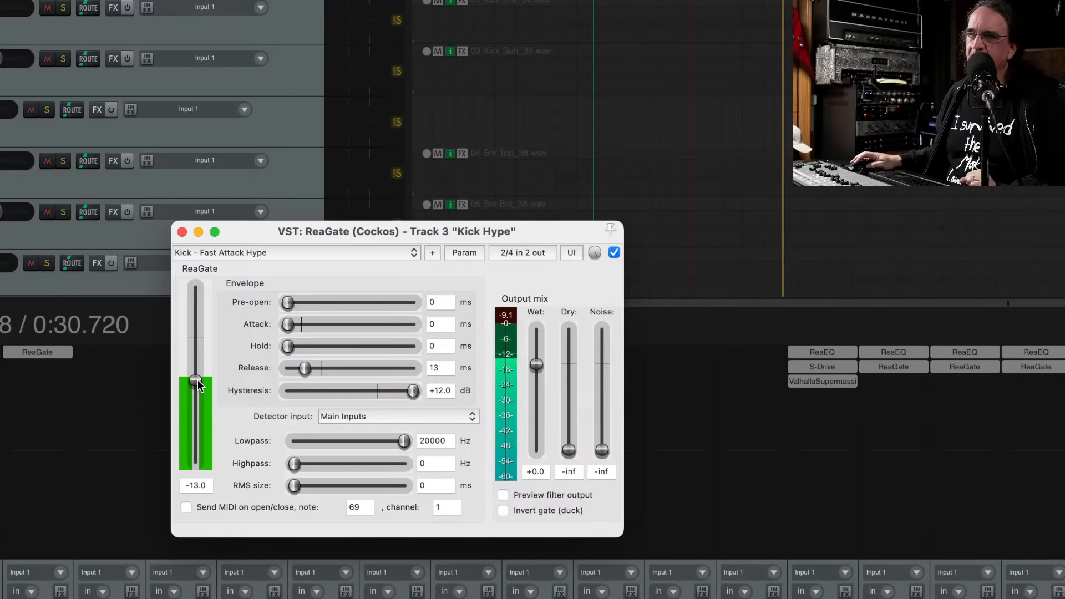
left_click_drag(197, 380, 203, 380)
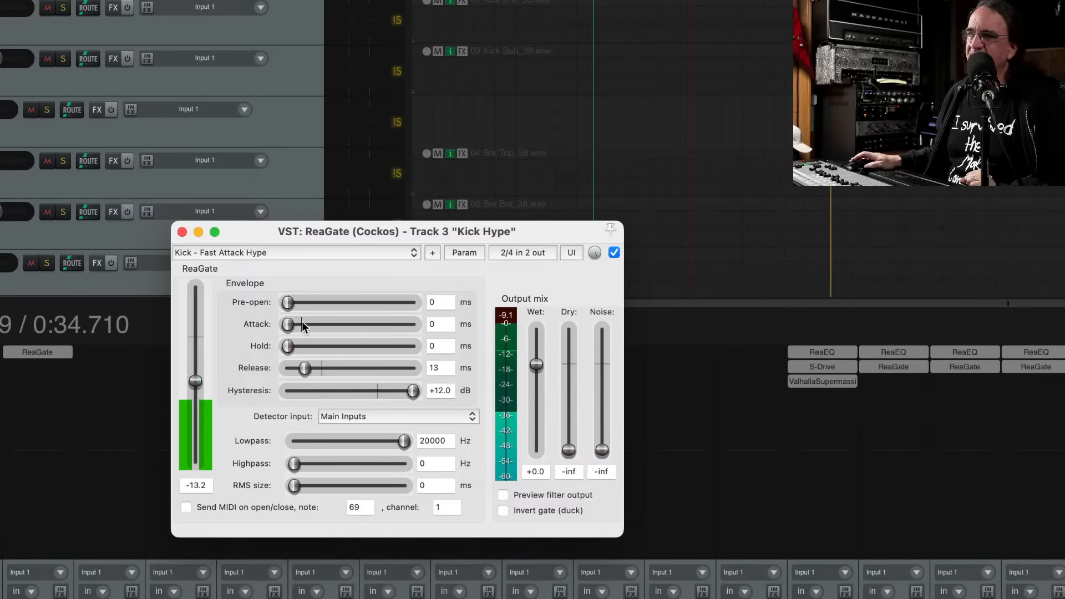
mouse_move(287, 303)
left_mouse_down()
mouse_move(305, 303)
mouse_move(273, 302)
left_mouse_up()
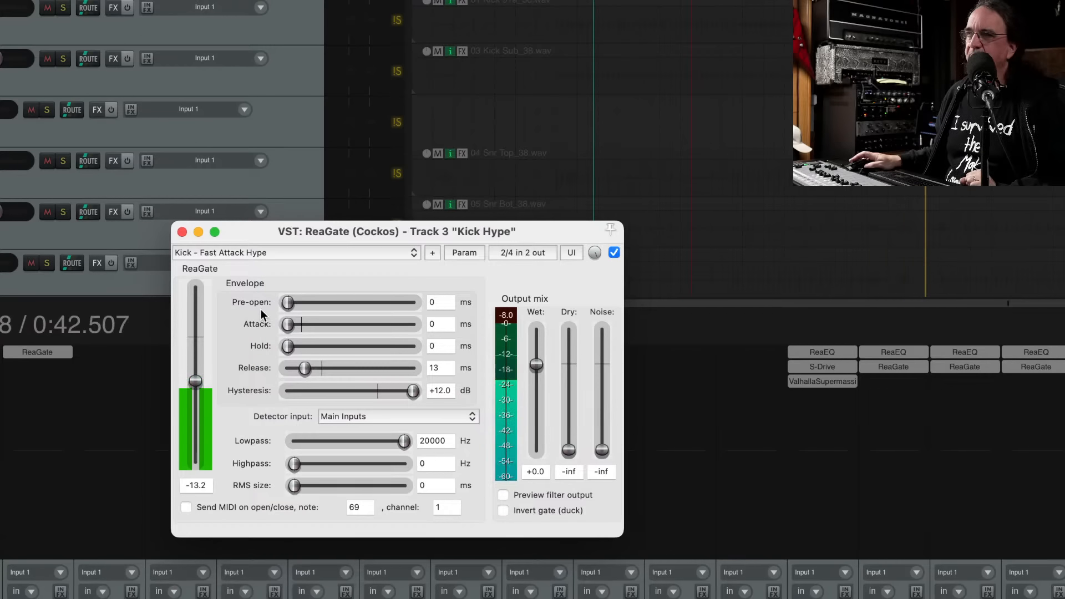
left_click_drag(195, 382, 197, 393)
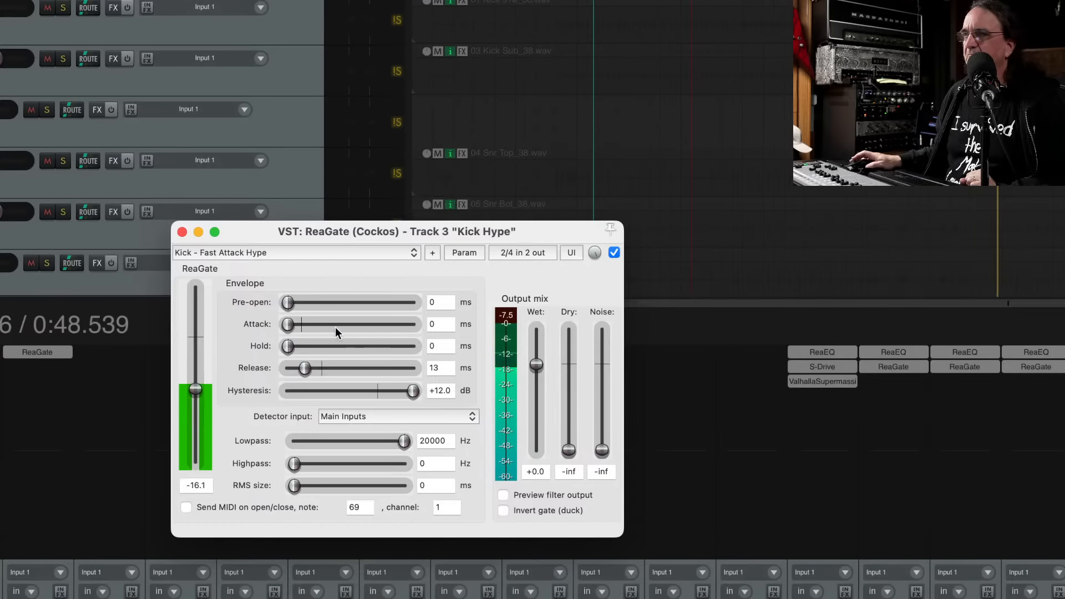
Compare Kick Hype with the gate bypassed and active, leave it active, close its window and stop playback
left_click(614, 253)
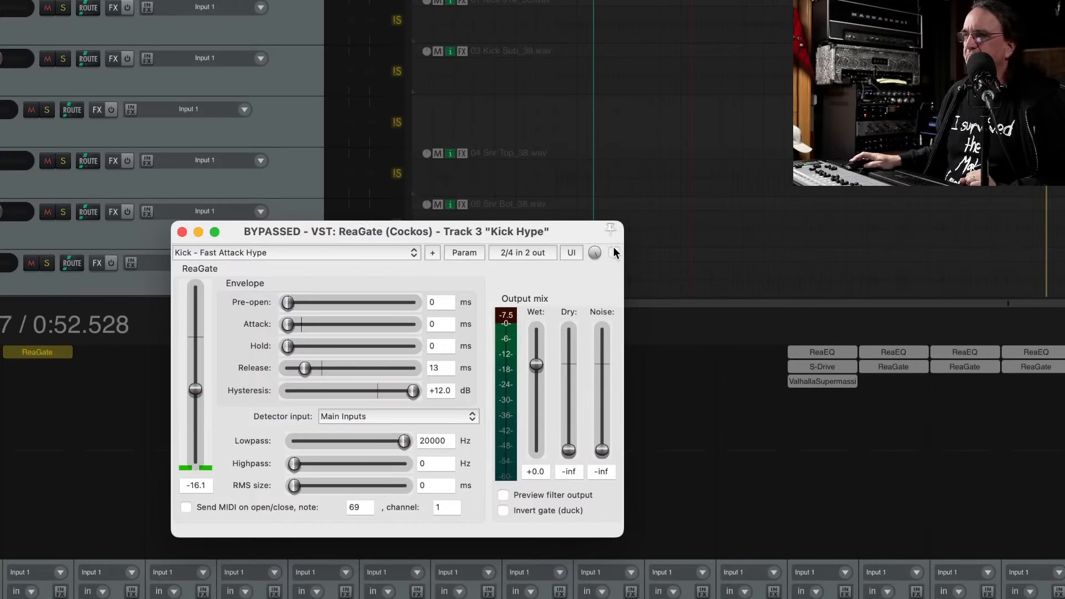
left_click(614, 251)
left_click(182, 232)
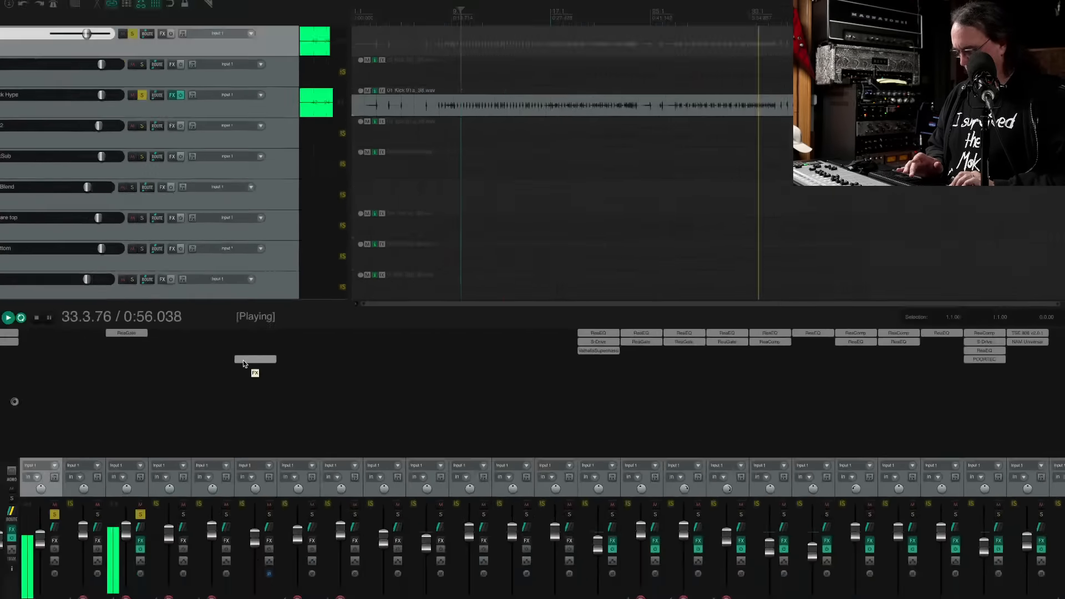
key("space")
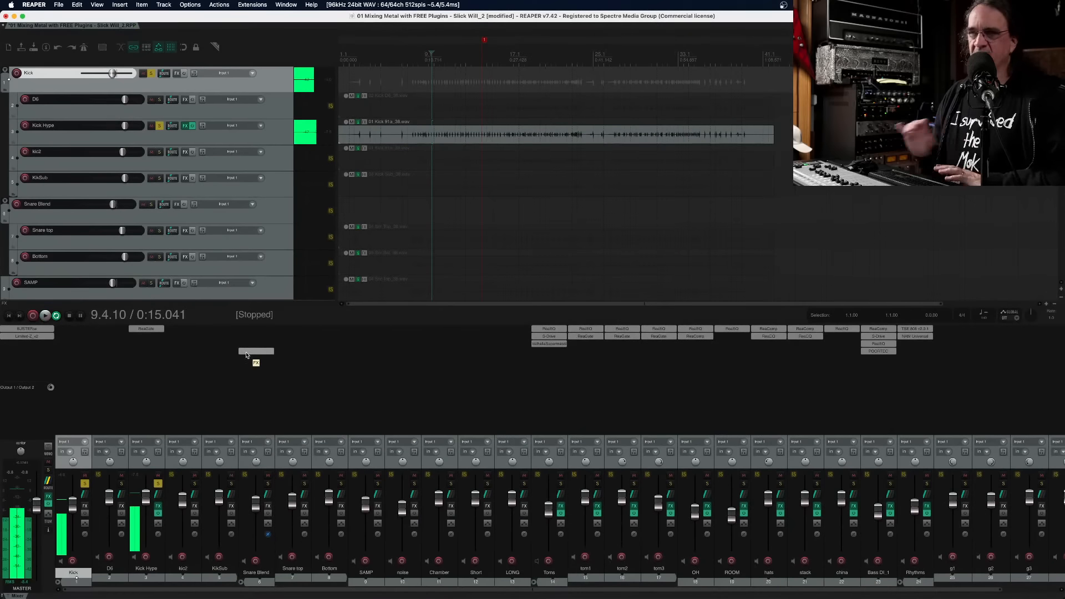
Add CHANNEV after the gate on the Kick Hype track, load its "Kick Hype" preset and close the plugin window
double_click(146, 339)
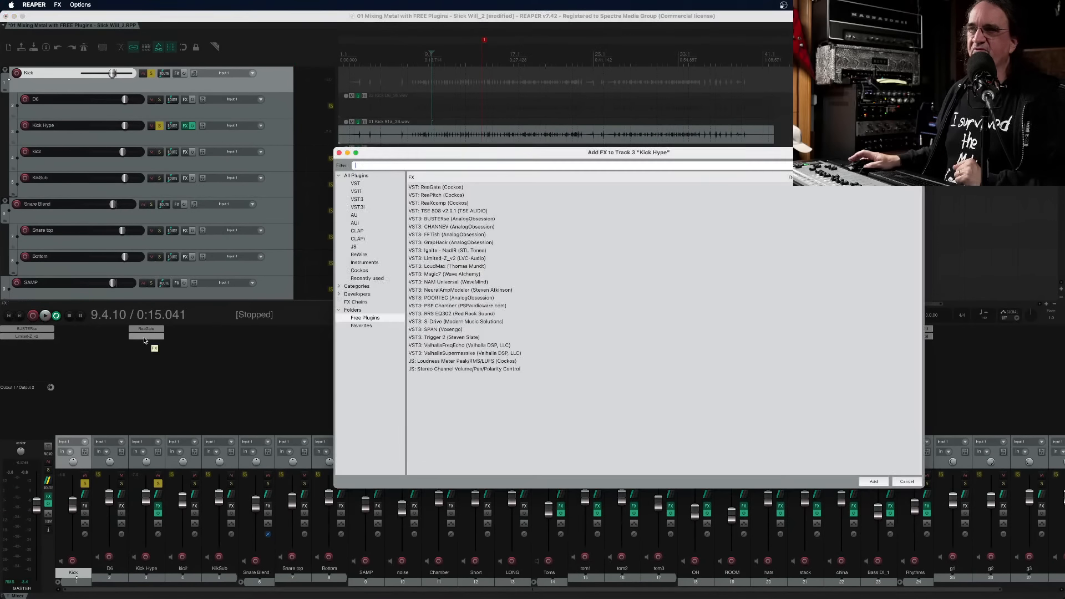
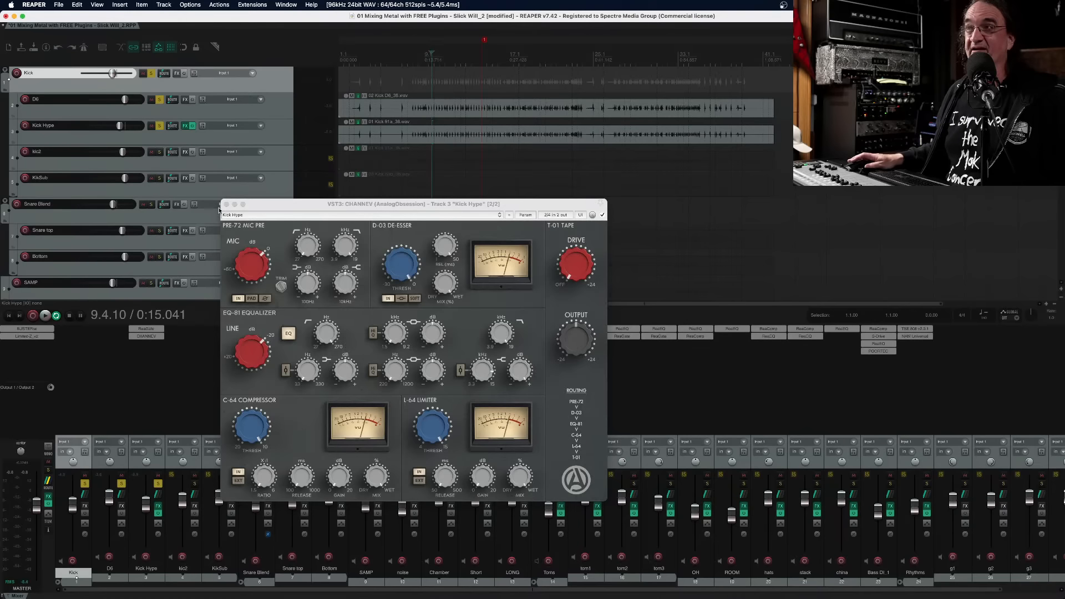
left_click(226, 205)
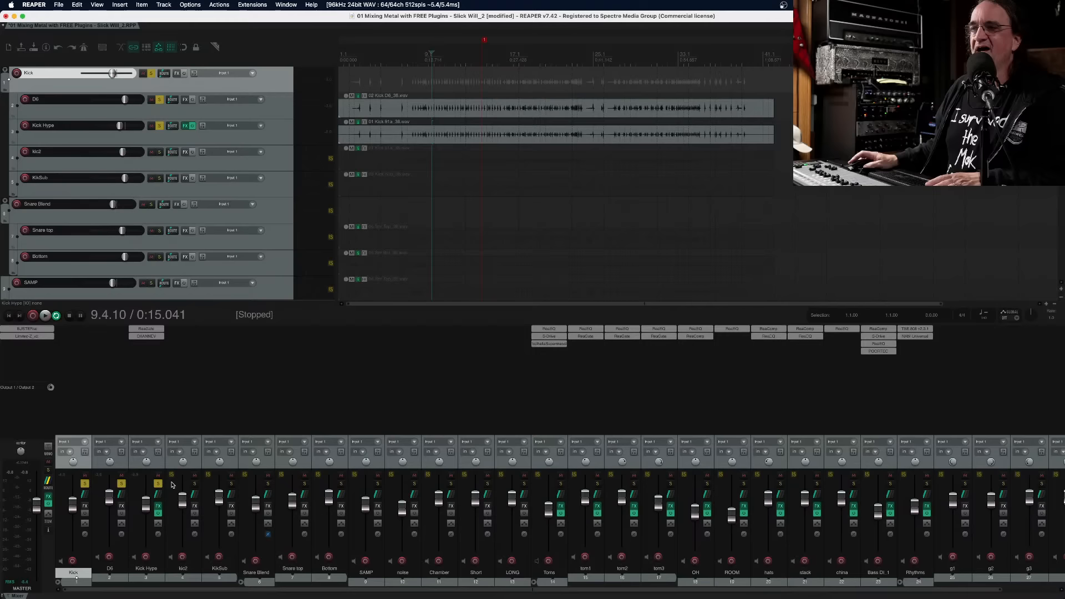
Add kic2 and KikSub to the soloed kick tracks and listen to all four together
left_click(232, 484)
key("space")
left_click_drag(222, 505, 222, 513)
left_click(195, 483)
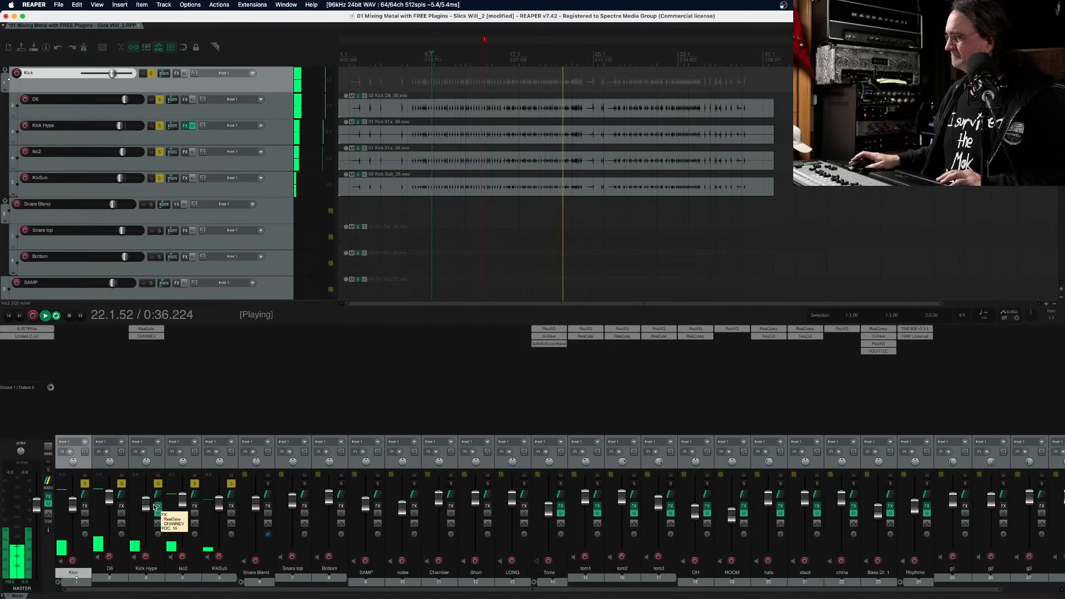
key("space")
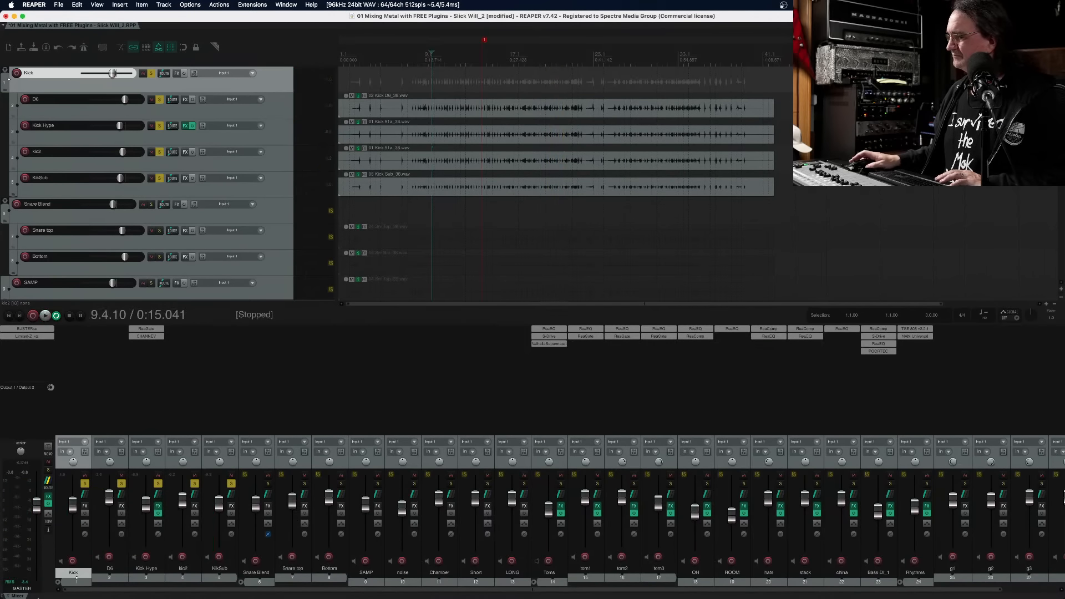
Add the RRS EQ302 graphic equaliser to the Kick folder track and dismiss its update notice
double_click(76, 332)
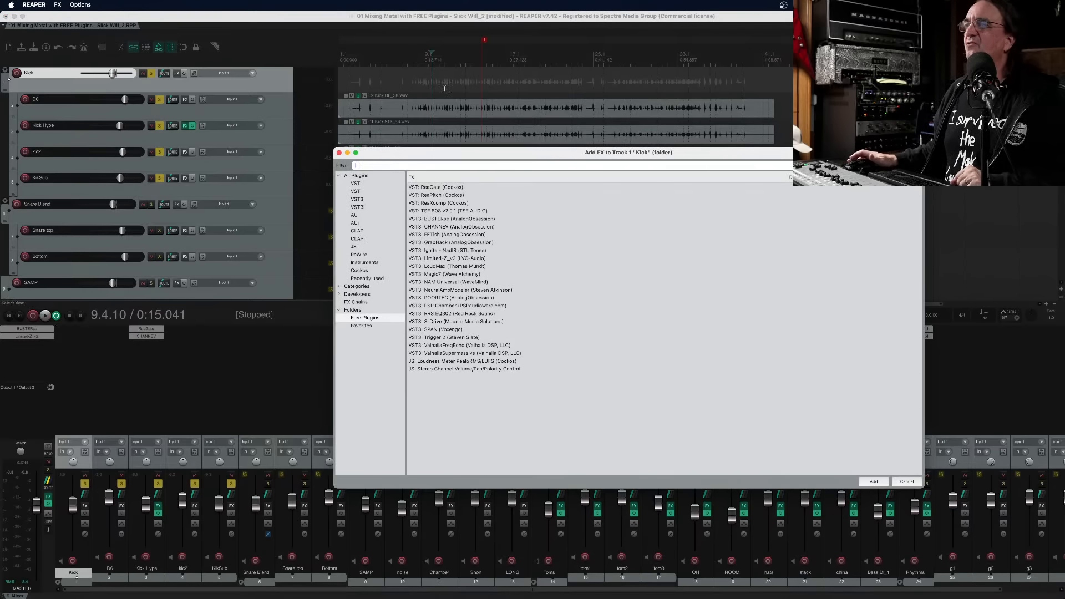
left_click(491, 315)
double_click(492, 315)
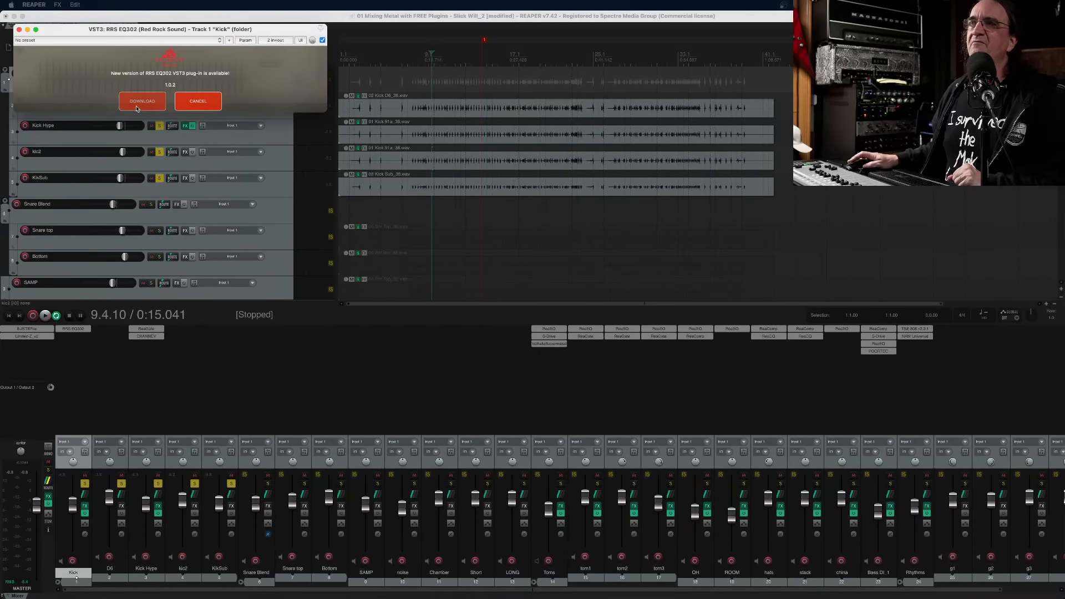
left_click(151, 102)
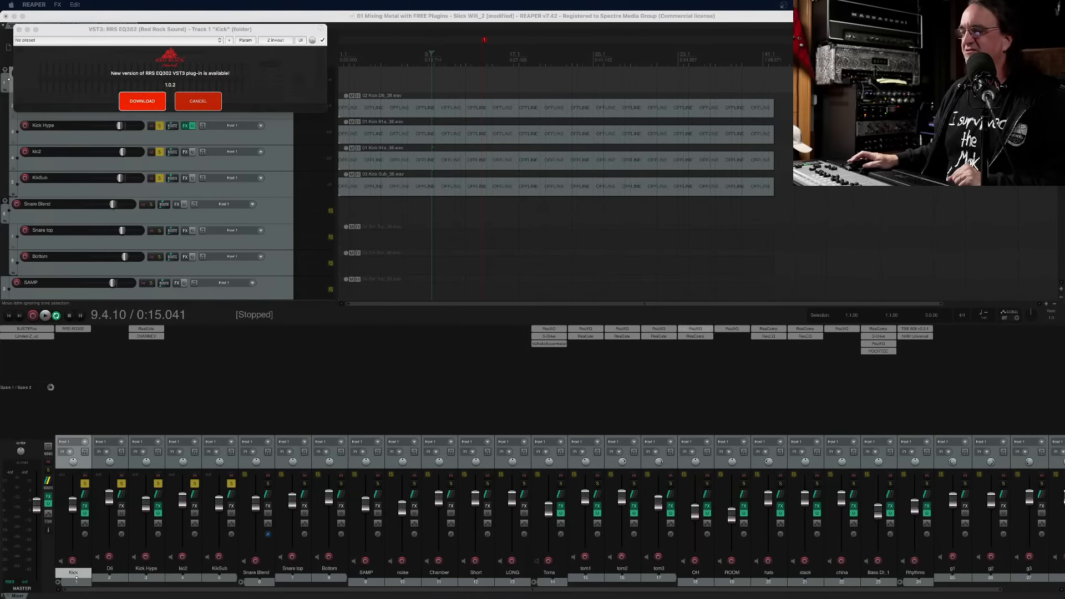
left_click(211, 104)
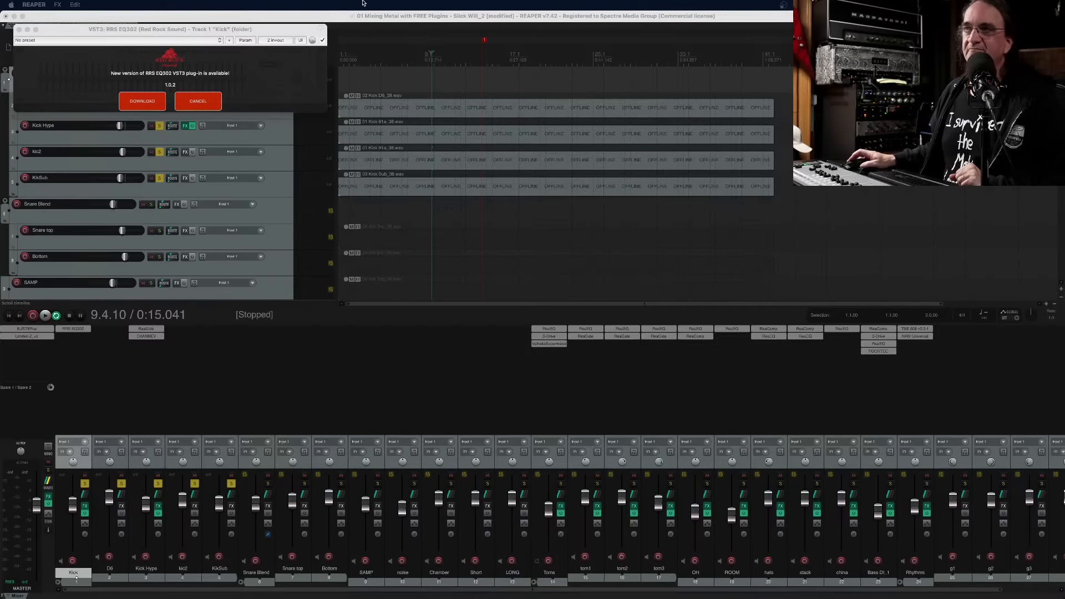
left_click(191, 102)
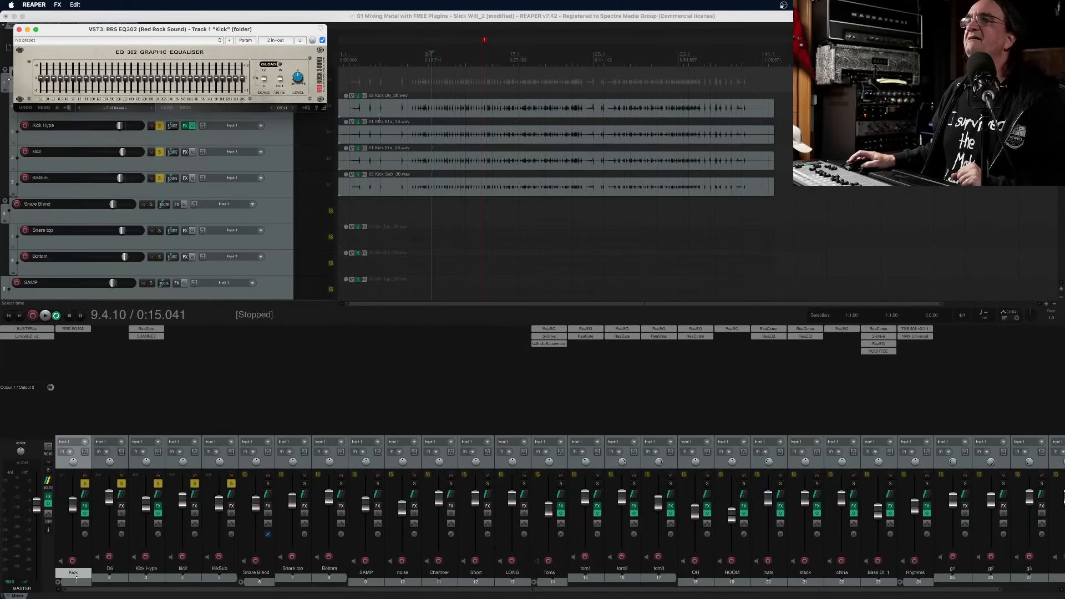
Enlarge the EQ302 window, load the "Lars Kick v2" preset and move the window below the Kick folder track
left_click_drag(327, 110, 541, 290)
left_click_drag(324, 109, 872, 444)
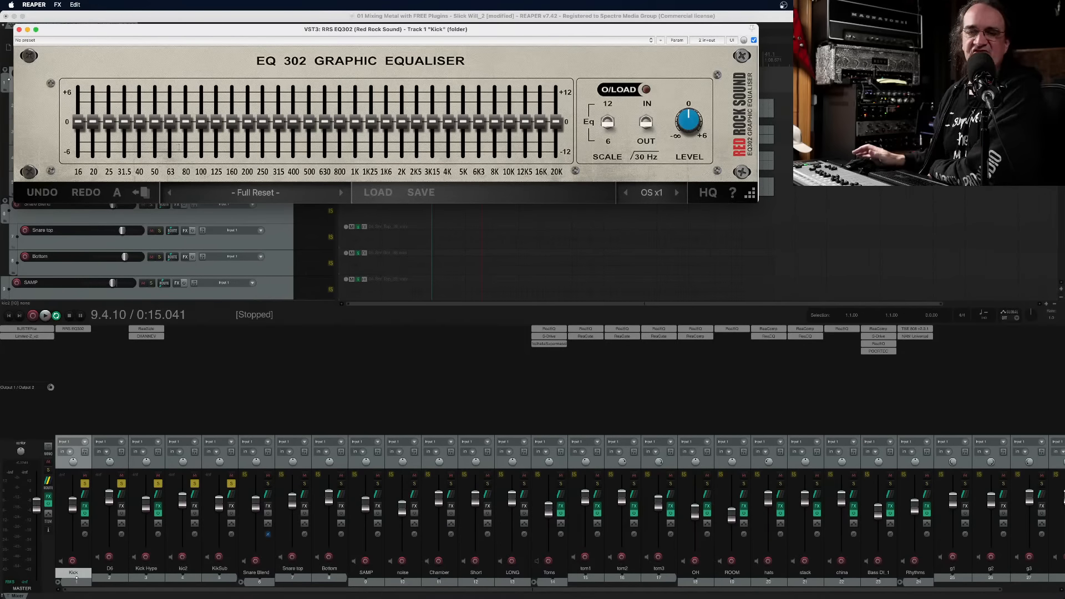
left_click(54, 39)
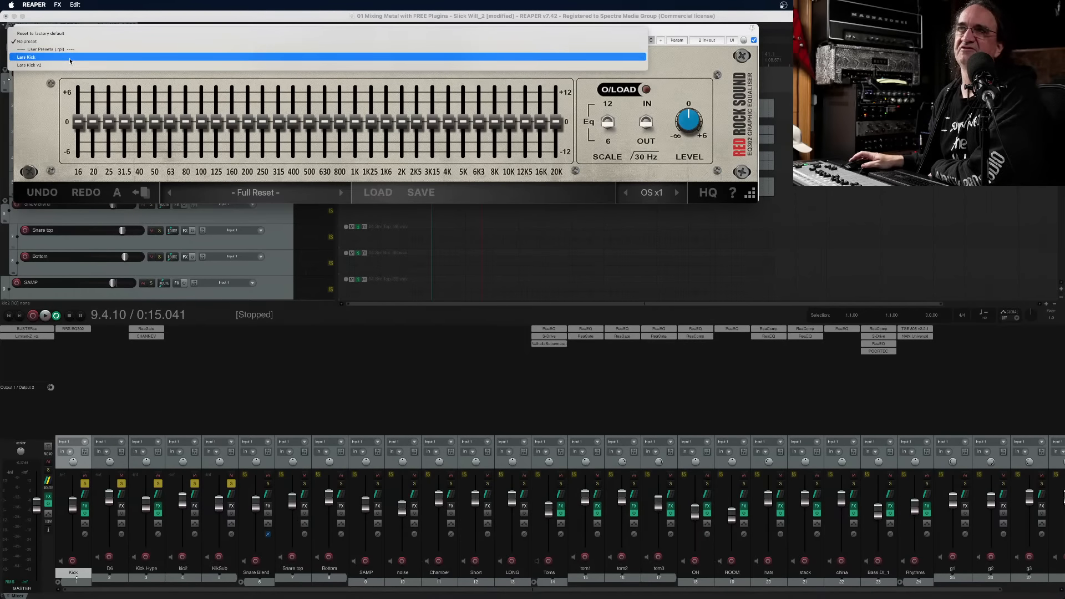
left_click(68, 65)
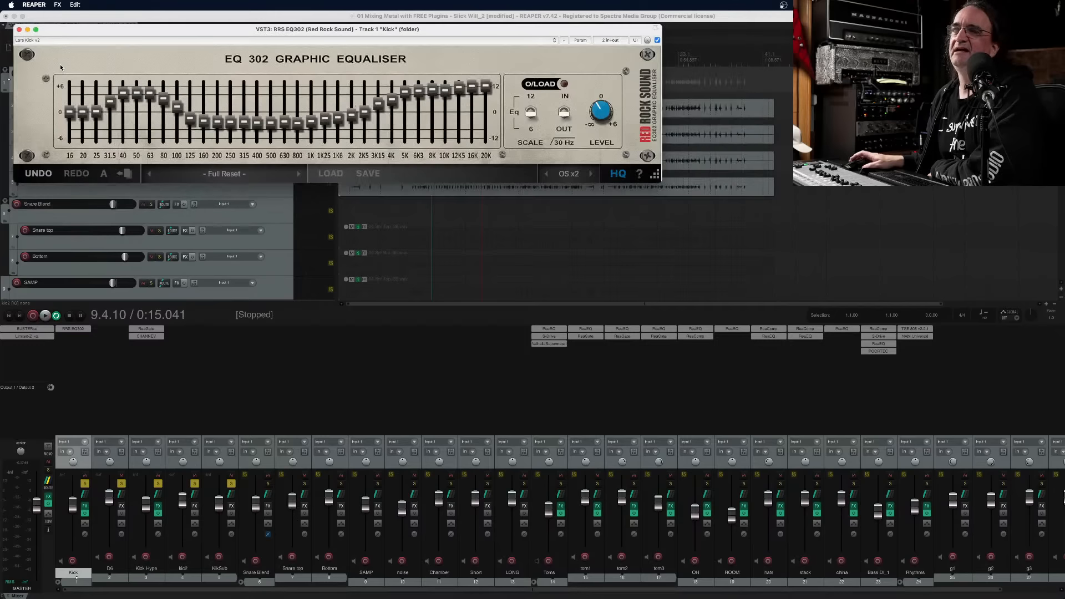
left_click_drag(198, 29, 257, 152)
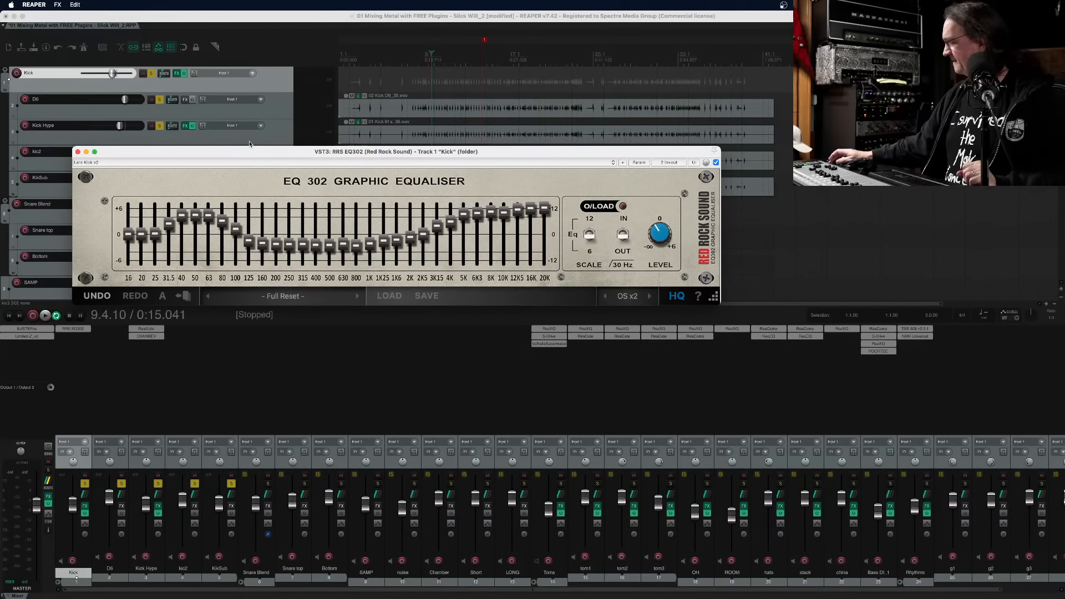
Play the equalised kicks, lower the Kick folder slightly and clear the solos to hear them in the full mix
key("space")
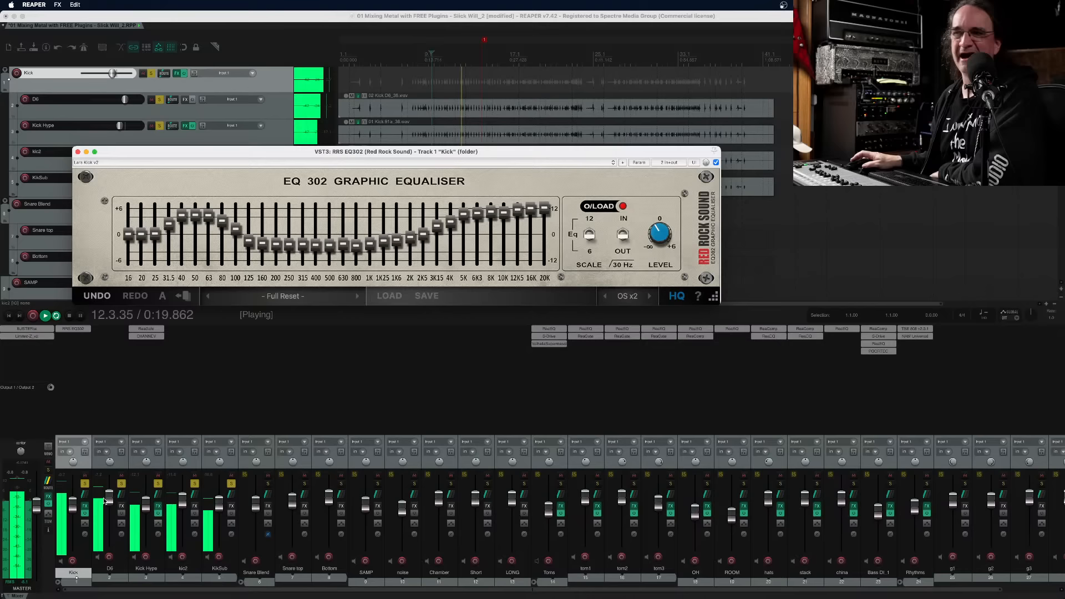
left_click(84, 484)
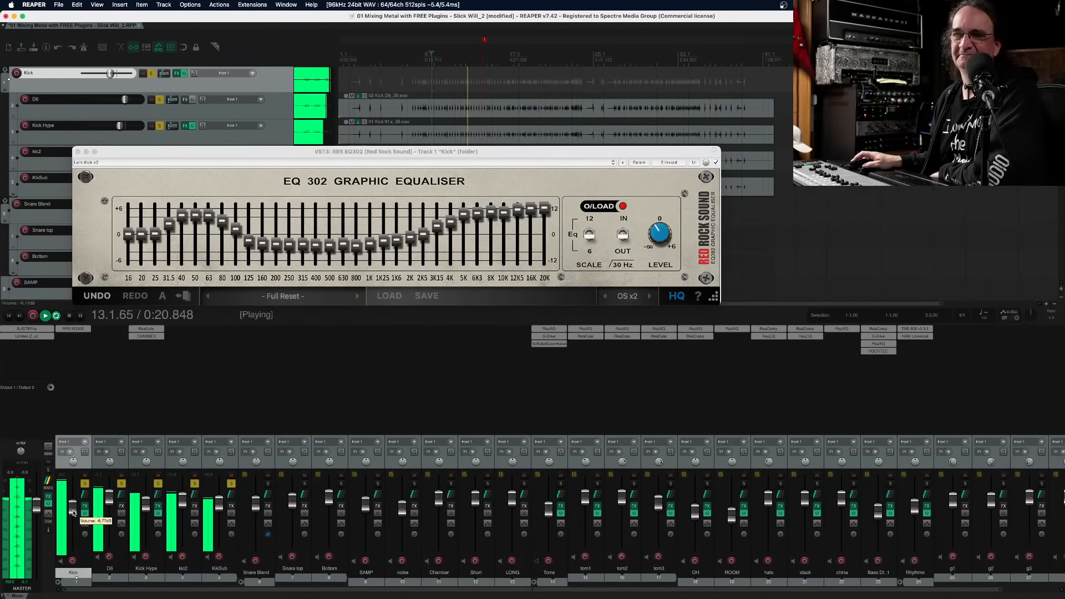
left_click(119, 484)
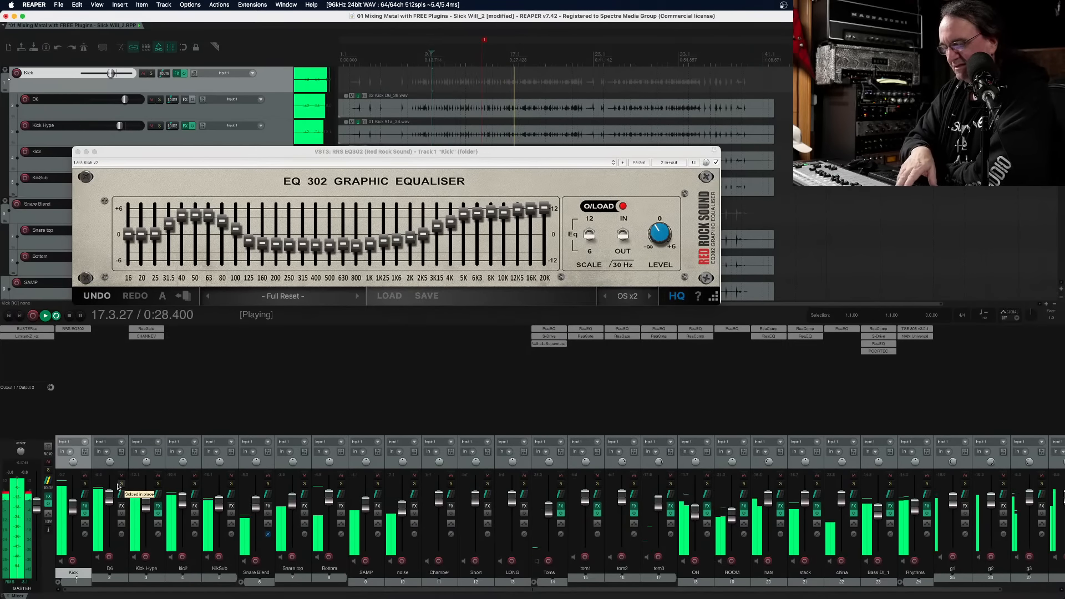
Solo the Kick folder and rebalance its tracks by lowering Kick Hype, kic2 and KikSub
left_click(85, 484)
left_click_drag(146, 538, 146, 515)
left_click_drag(219, 503, 182, 507)
right_click(185, 541)
left_click(183, 540)
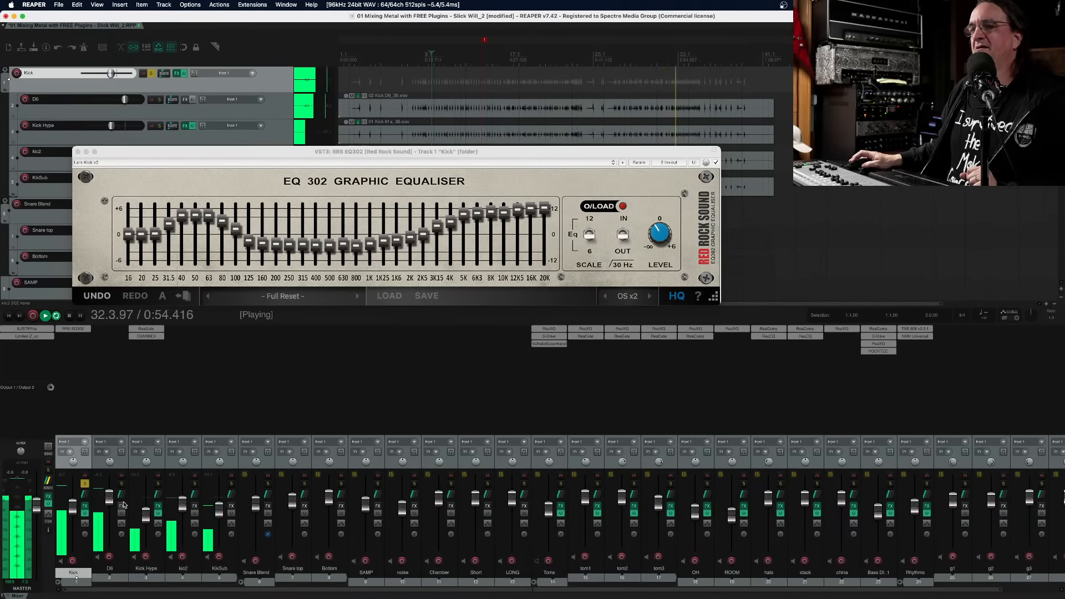
Compare the soloed Kick folder with the EQ302 bypassed and active, leaving the equaliser active
left_click(716, 163)
left_click(716, 162)
key("space")
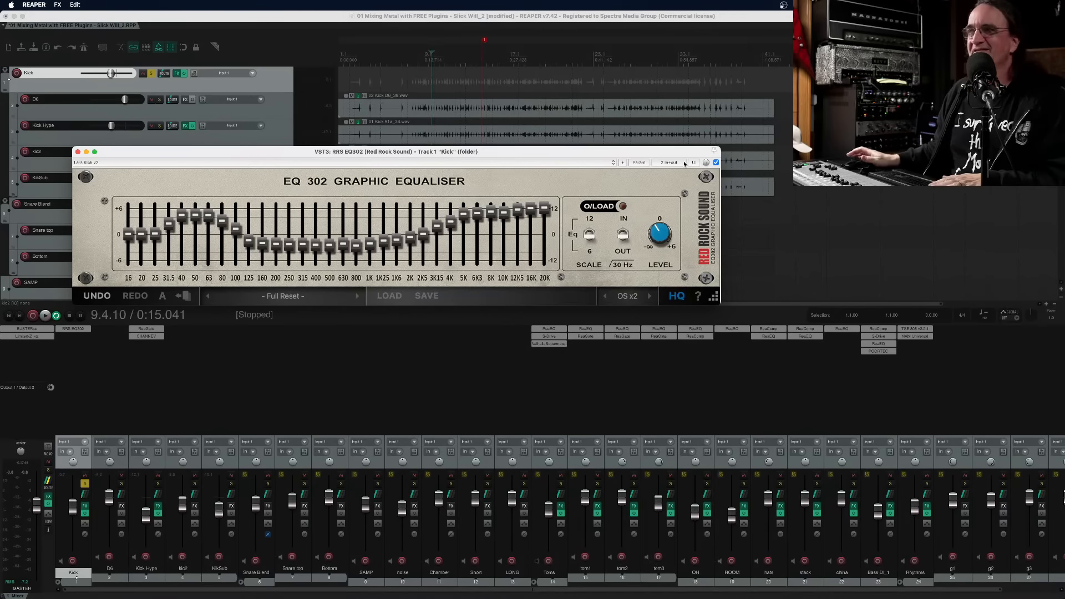
key("space")
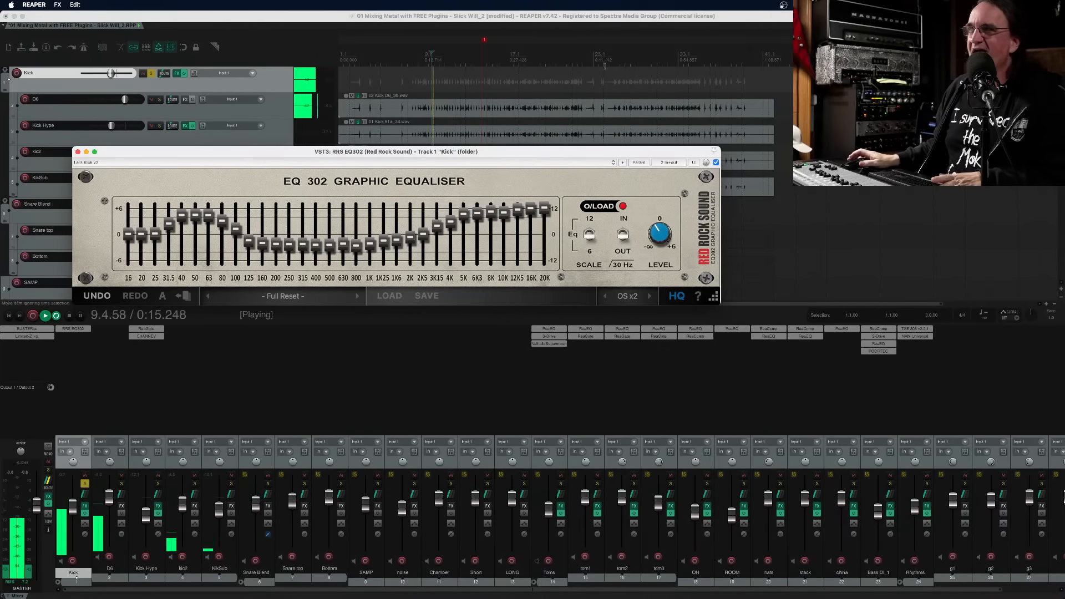
left_click(716, 162)
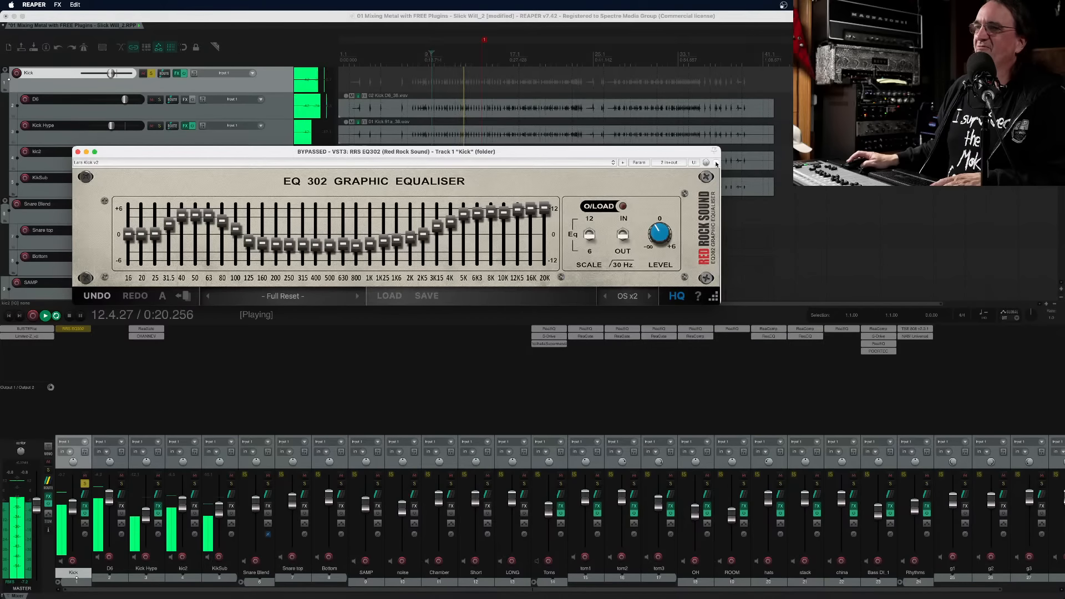
left_click(715, 163)
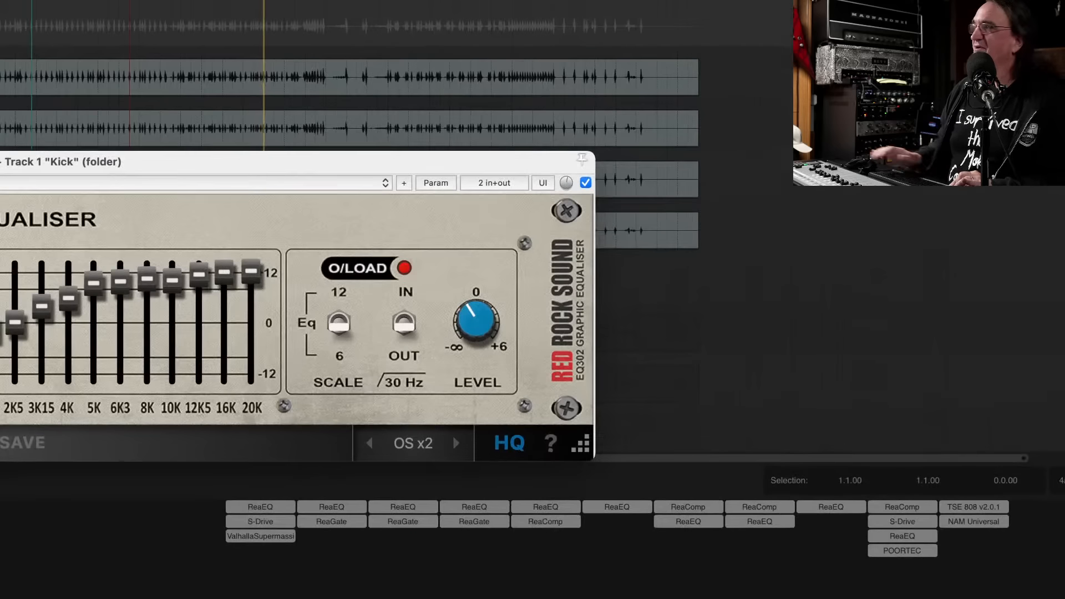
Try the EQ302's wet/dry mix and scale switch, leaving the scale at ±12 dB
mouse_move(568, 184)
left_mouse_down()
mouse_move(568, 222)
mouse_move(568, 183)
mouse_move(568, 198)
left_mouse_up()
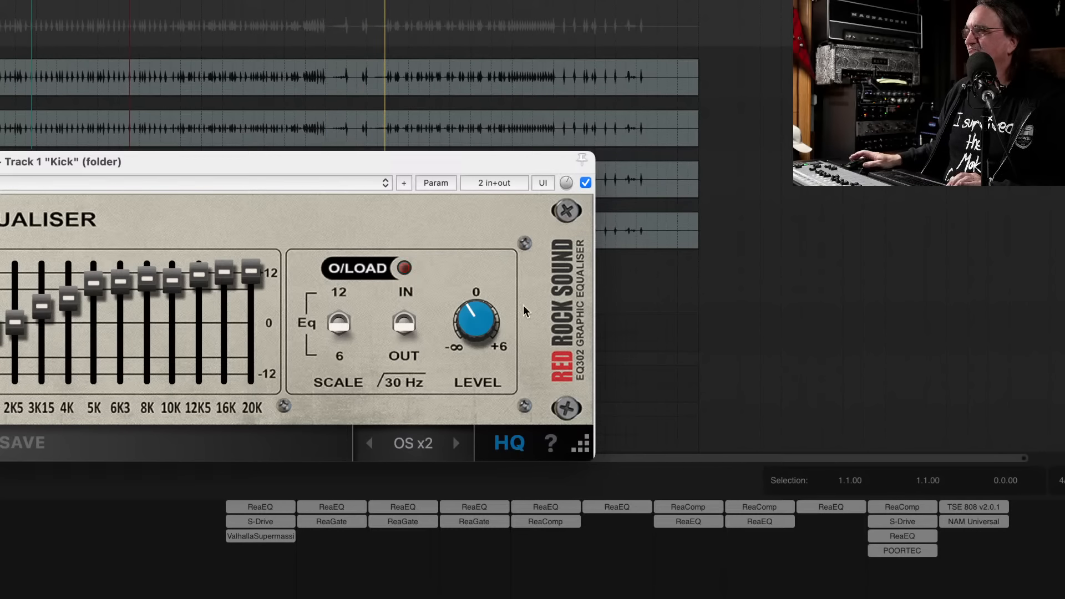
left_click(342, 326)
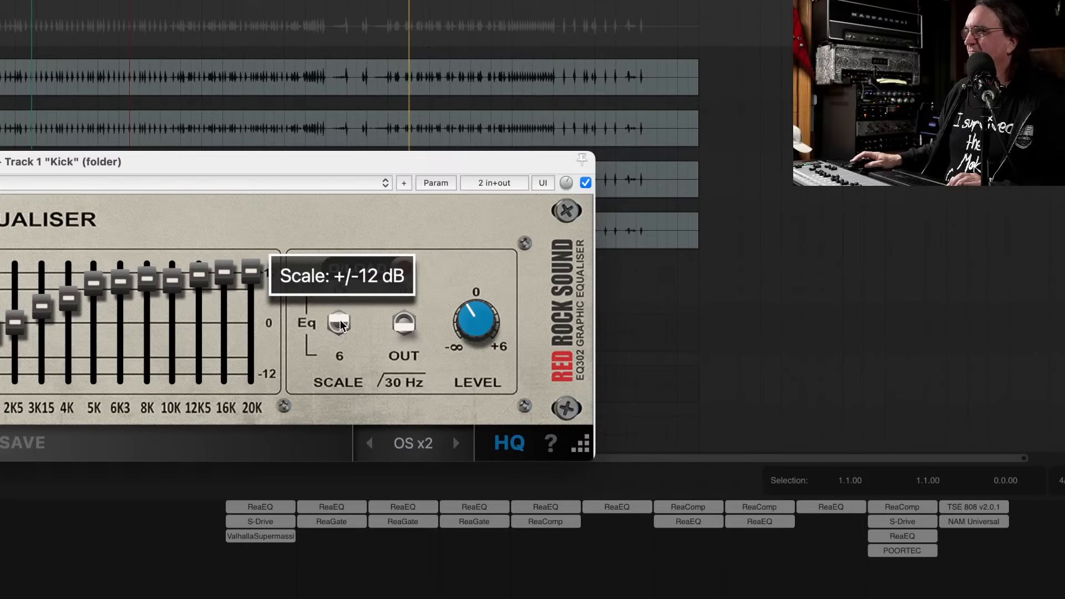
left_click(341, 326)
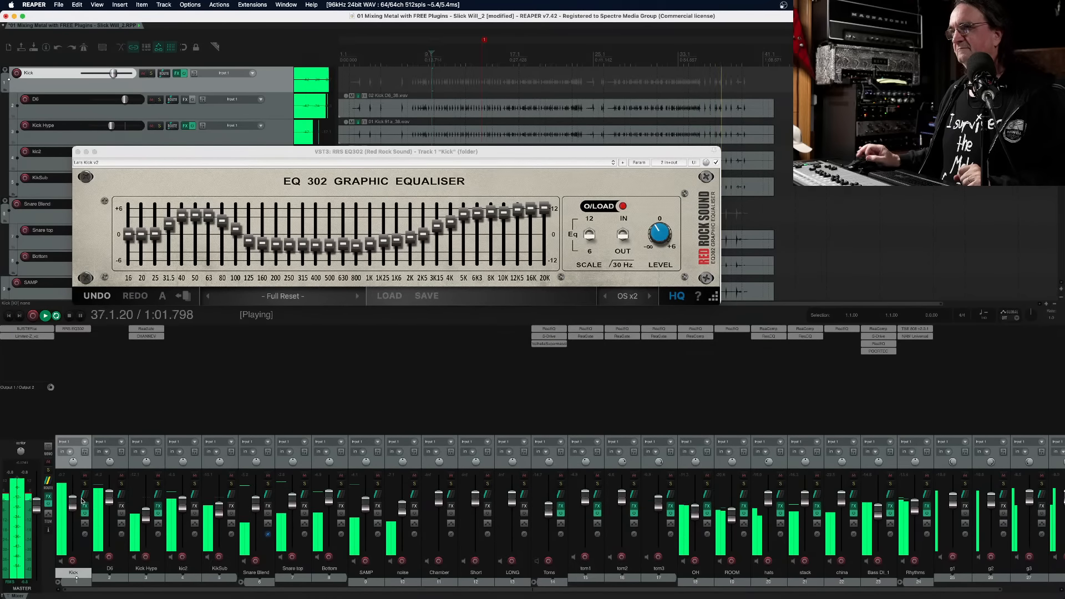
Close the equaliser window, stop the full mix and replay the song with only the D6 track soloed
left_click(78, 152)
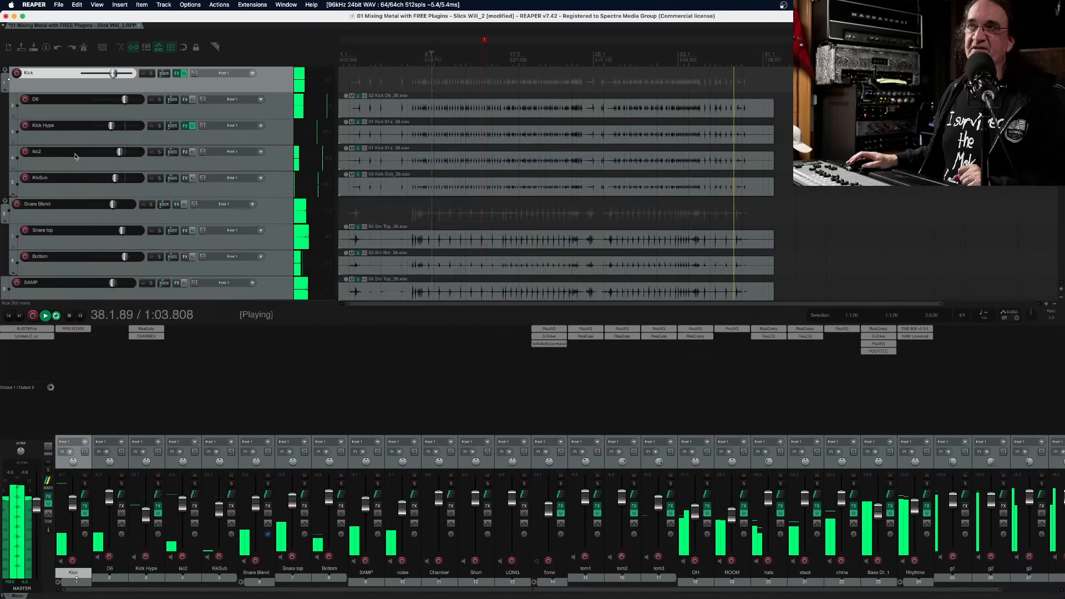
key("space")
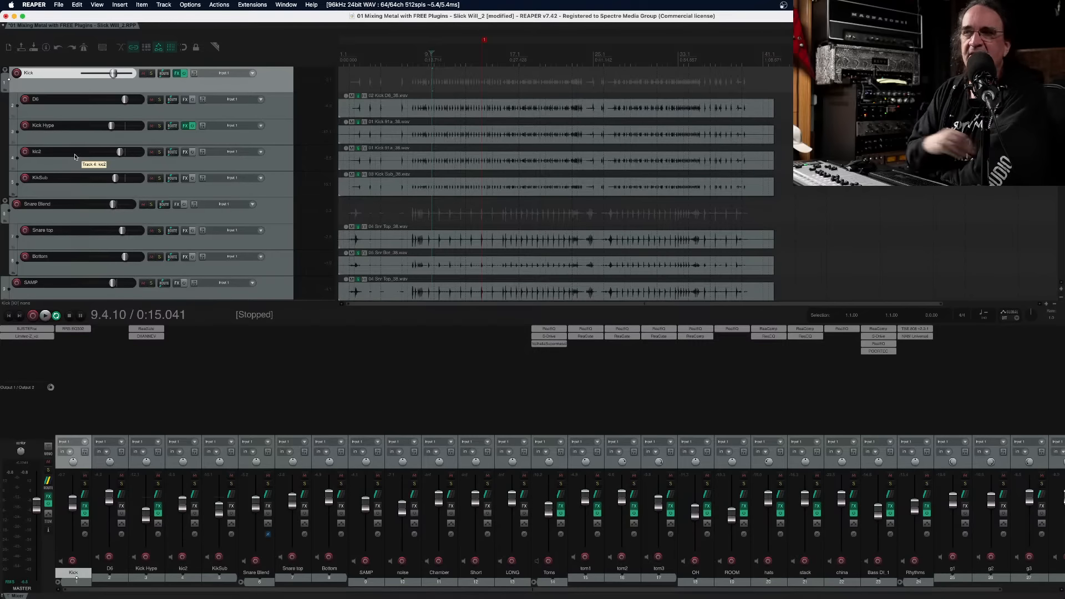
left_click(122, 484)
key("space")
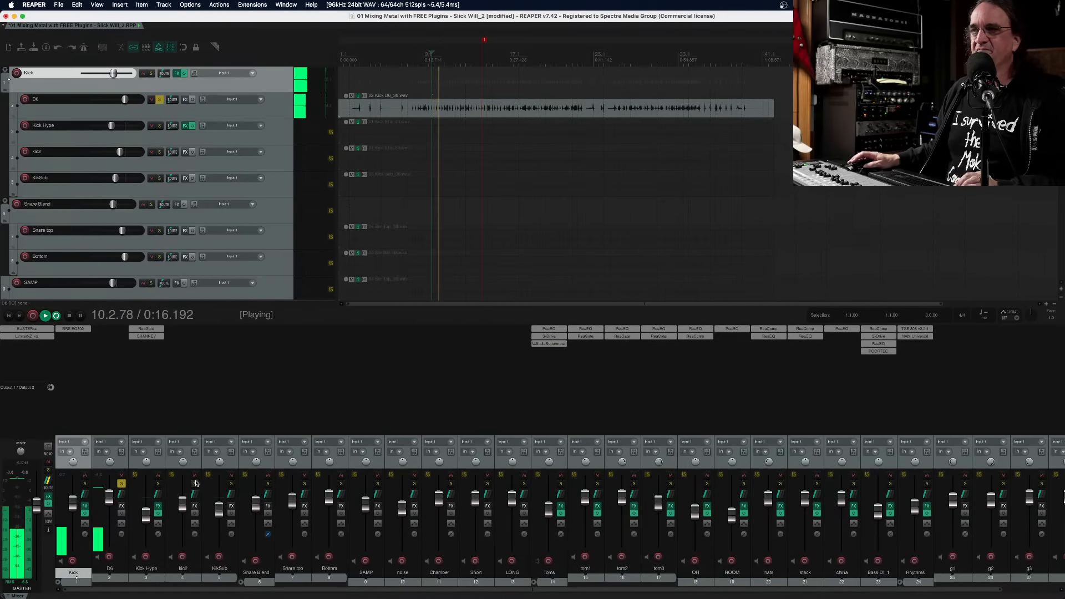
Audition the kic2 and KikSub tracks individually in solo, then return playback to the full mix
left_click(195, 484)
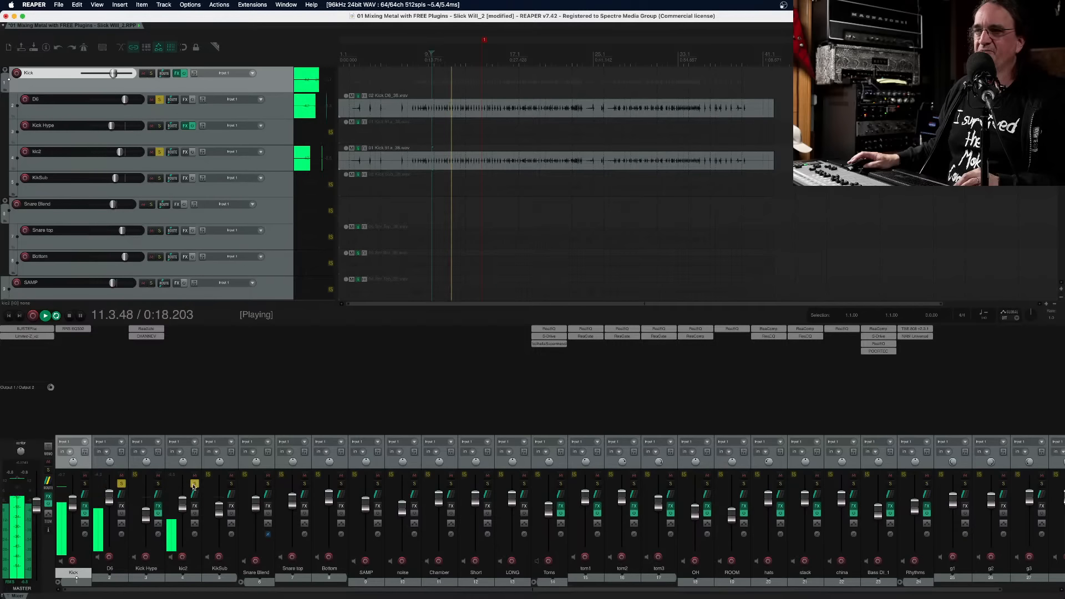
left_click(121, 485)
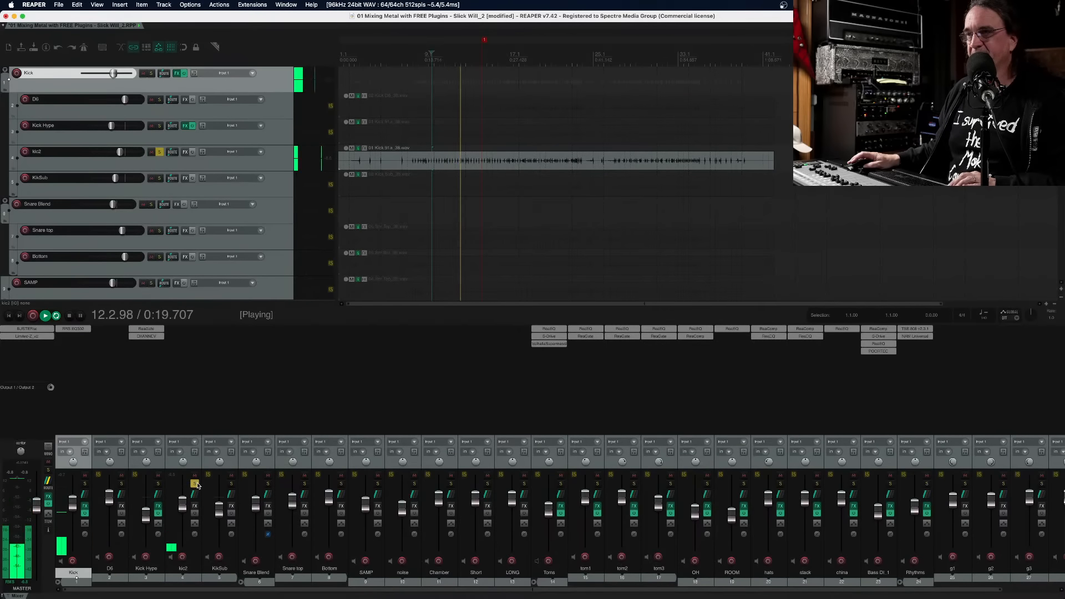
left_click(231, 484)
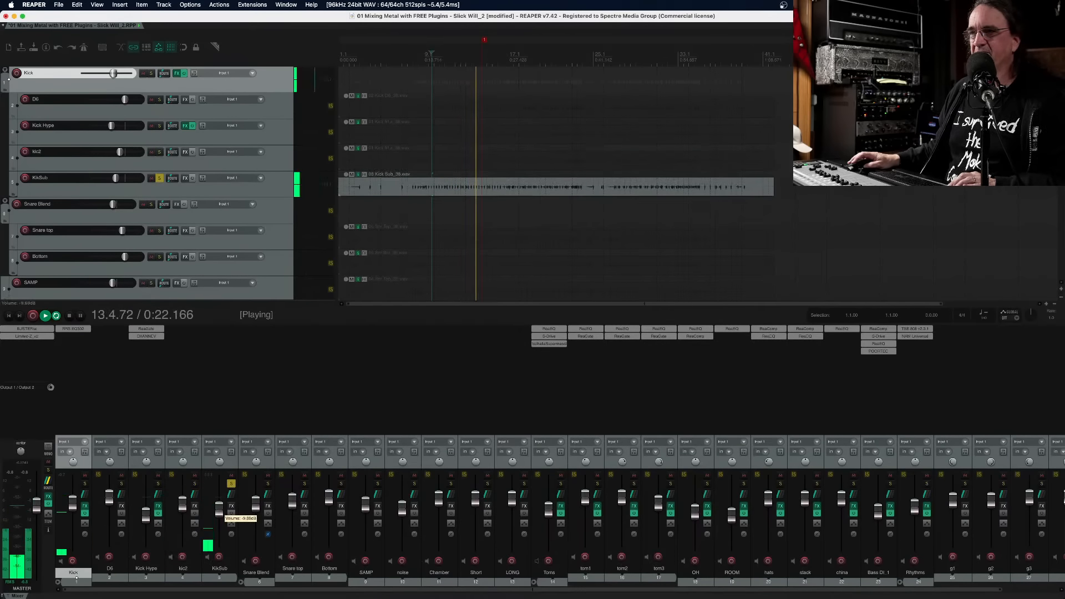
left_click(231, 475)
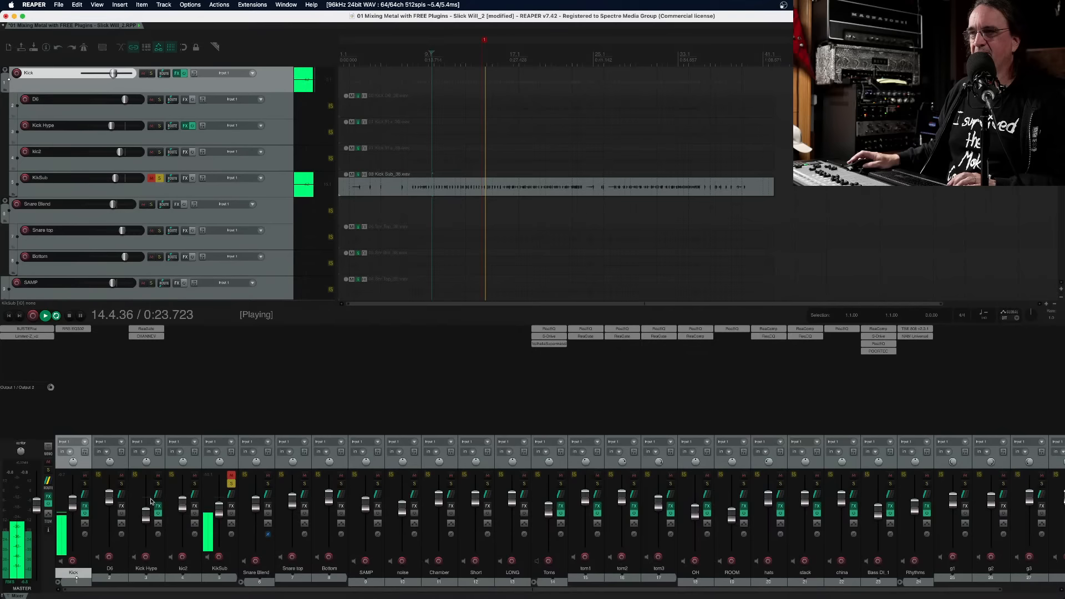
left_click(231, 485)
left_click(231, 475)
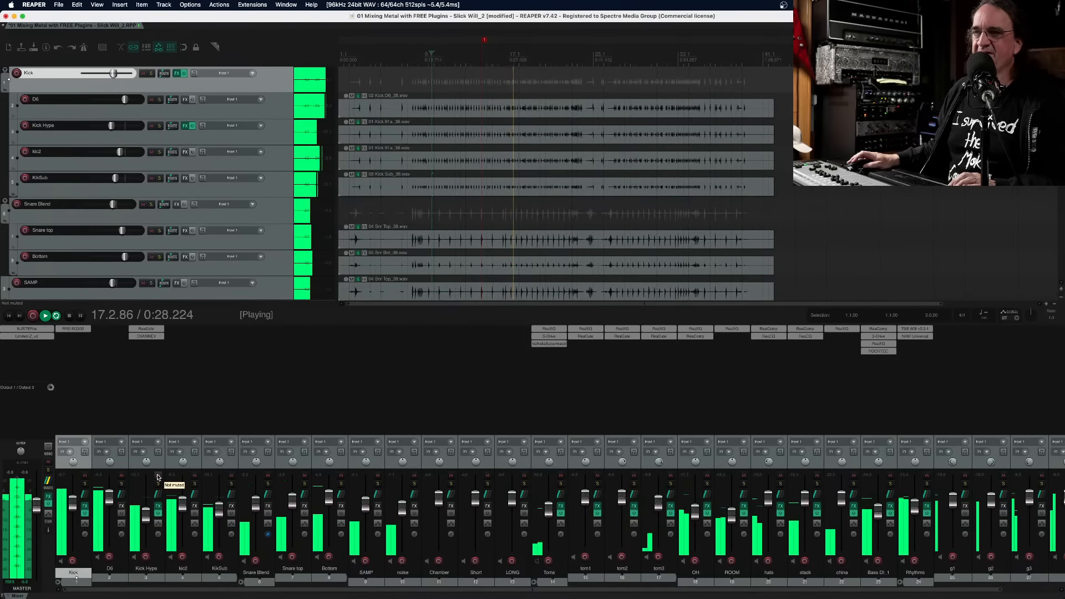
Compare the full mix with Kick Hype muted and unmuted, raise its fader slightly and stop playback
left_click(159, 476)
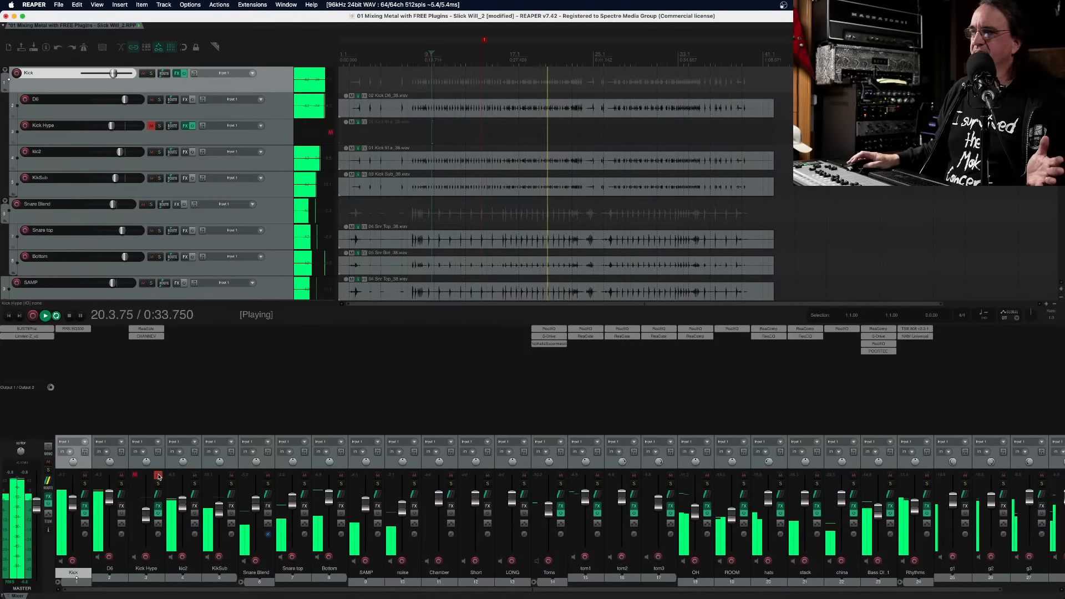
left_click(158, 476)
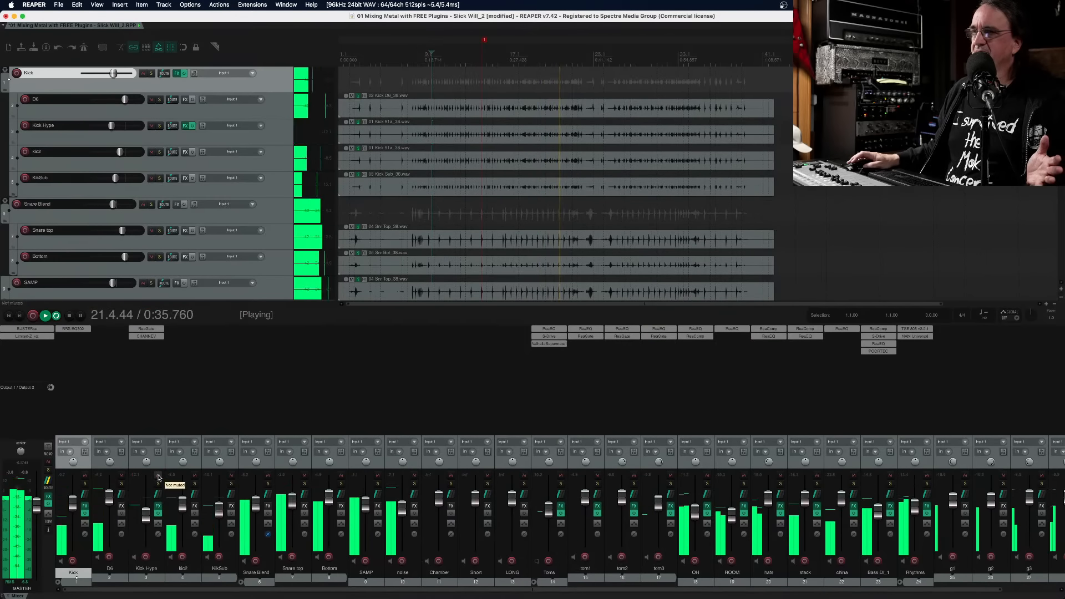
mouse_move(146, 515)
left_mouse_down()
mouse_move(148, 495)
mouse_move(146, 535)
mouse_move(145, 511)
left_mouse_up()
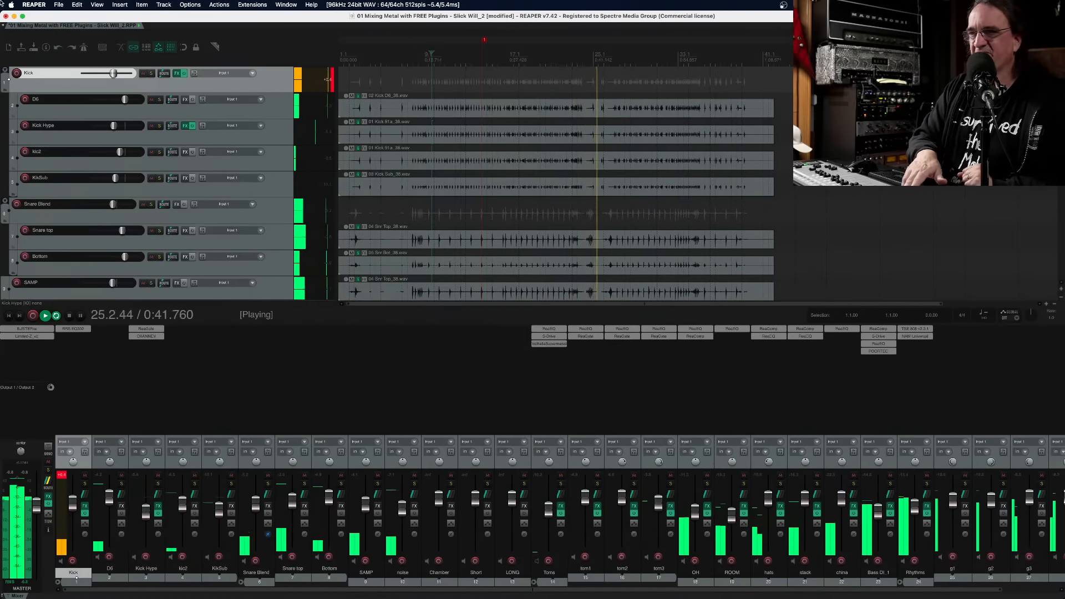
key("space")
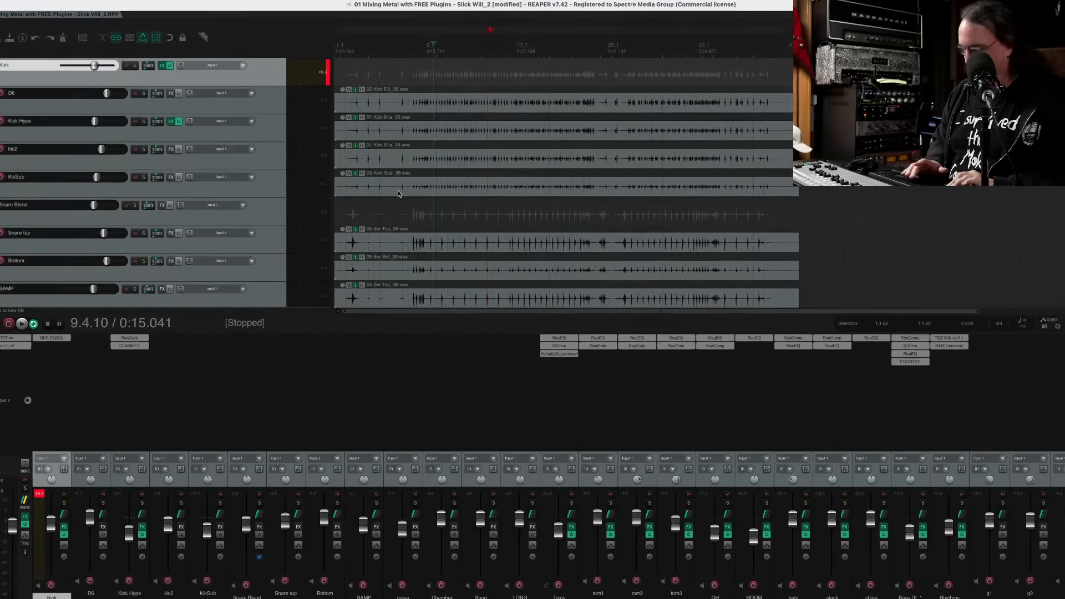
Replay the song and add the D6, Kick Hype, kic2 and KikSub tracks to the solo one after another
left_click(103, 503)
key("space")
left_click(142, 503)
left_click(181, 503)
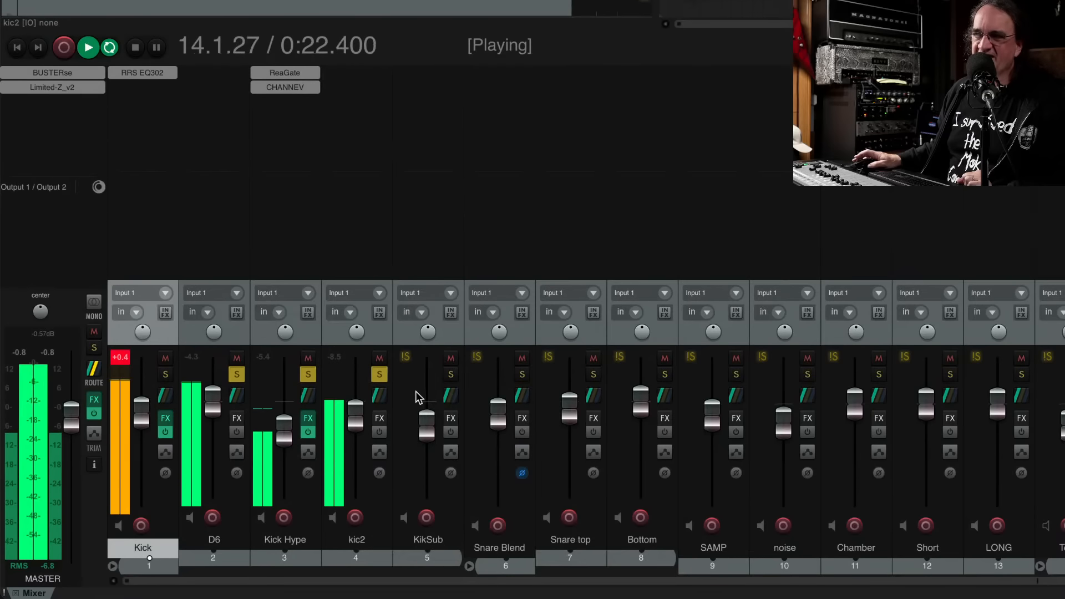
left_click(451, 375)
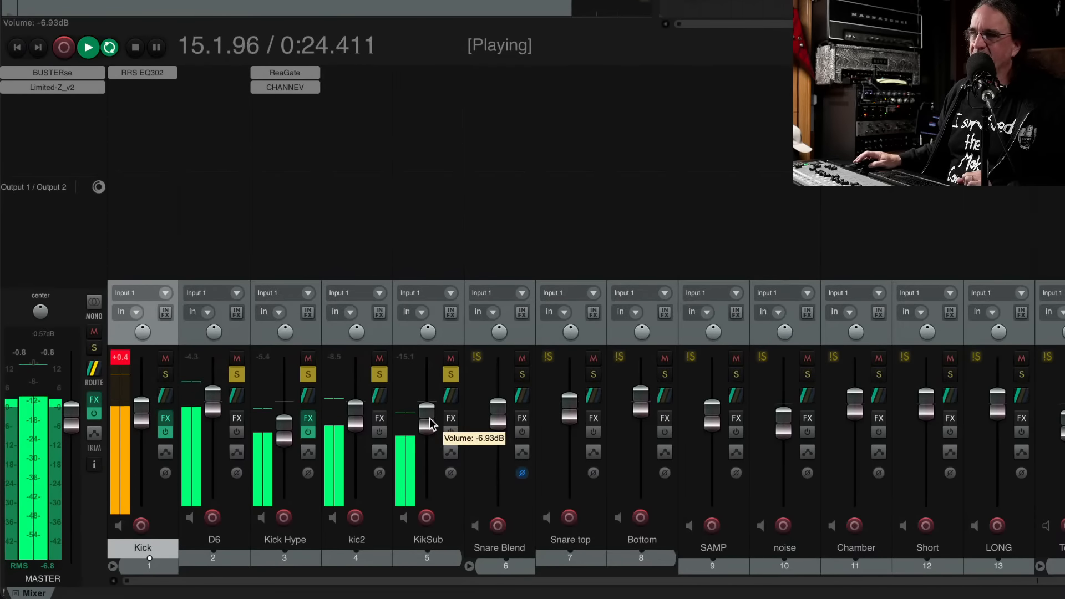
Readjust the KikSub and Kick Hype levels, unsolo all four kick tracks, stop playback and reset Kick Hype's clip indicator
left_click_drag(430, 419, 430, 422)
left_click_drag(284, 431, 284, 468)
left_click(236, 375)
left_click(308, 375)
left_click(380, 374)
left_click(451, 374)
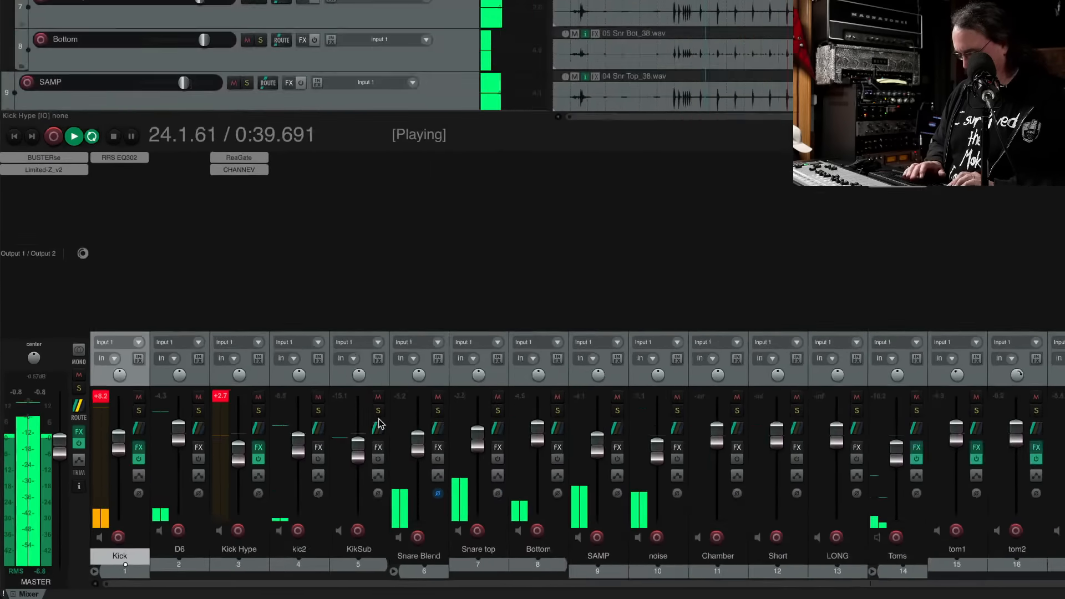
key("space")
left_click(220, 397)
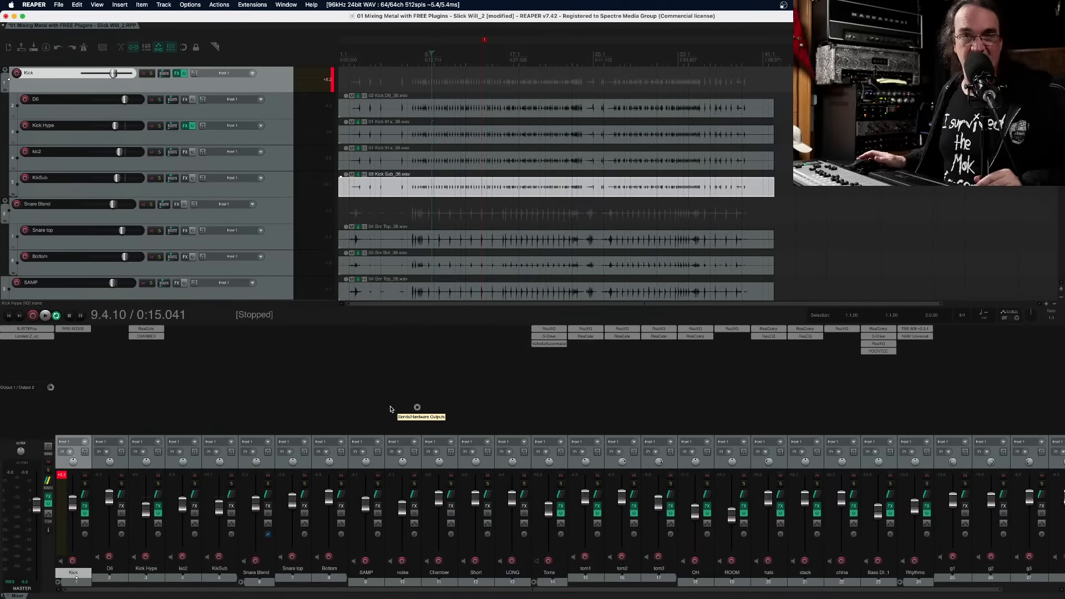
Select the D6, Kick Hype, kic2 and KikSub items and run the "Item edit: Phase alignment" action
left_click(454, 111)
left_click(446, 188, "shift")
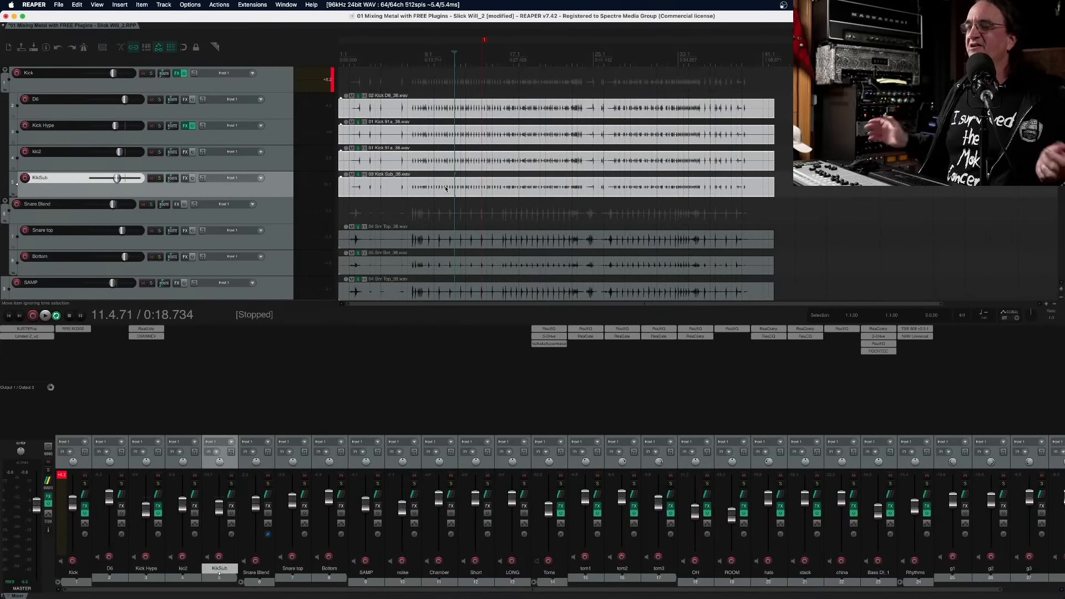
left_click(219, 5)
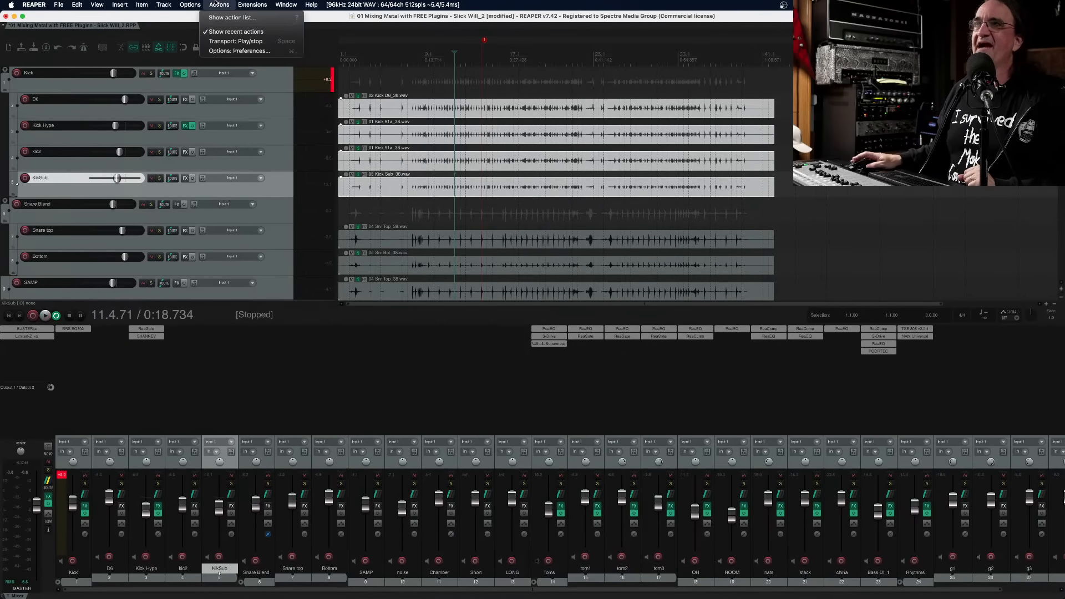
left_click(221, 18)
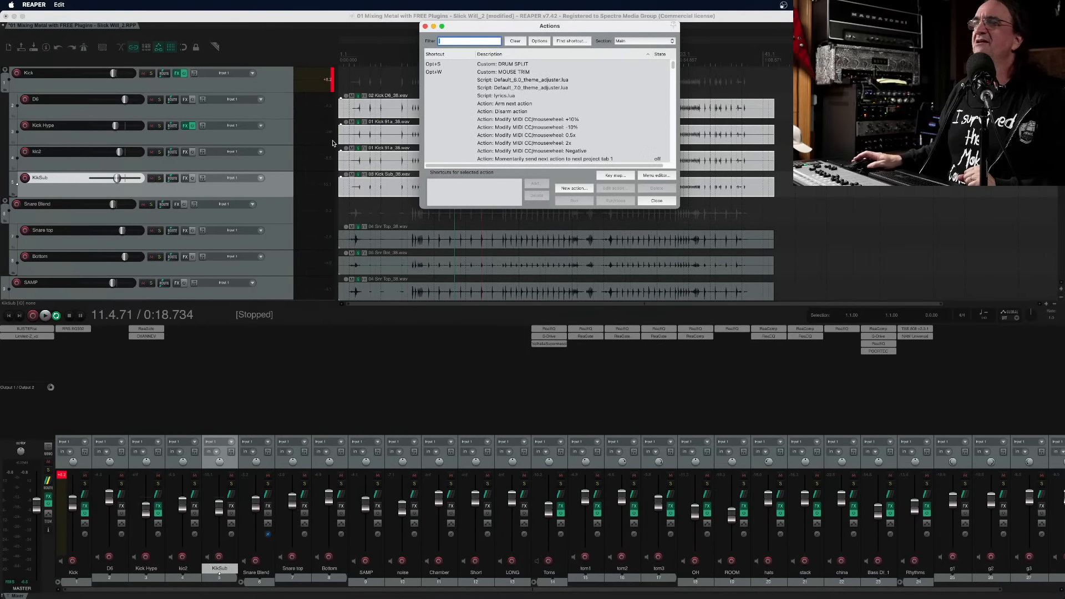
type("phase")
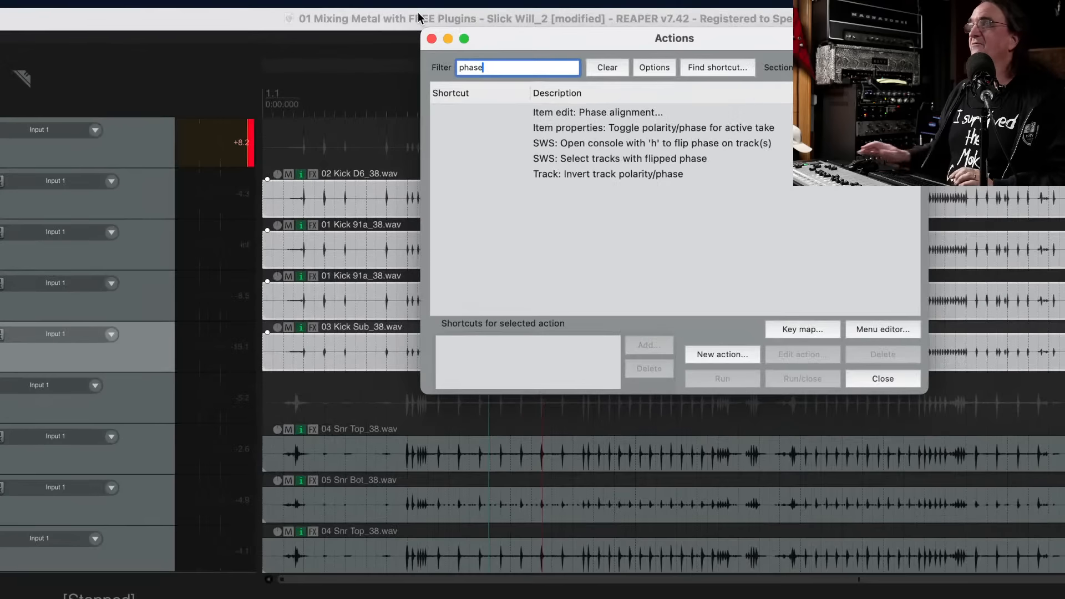
left_click(630, 115)
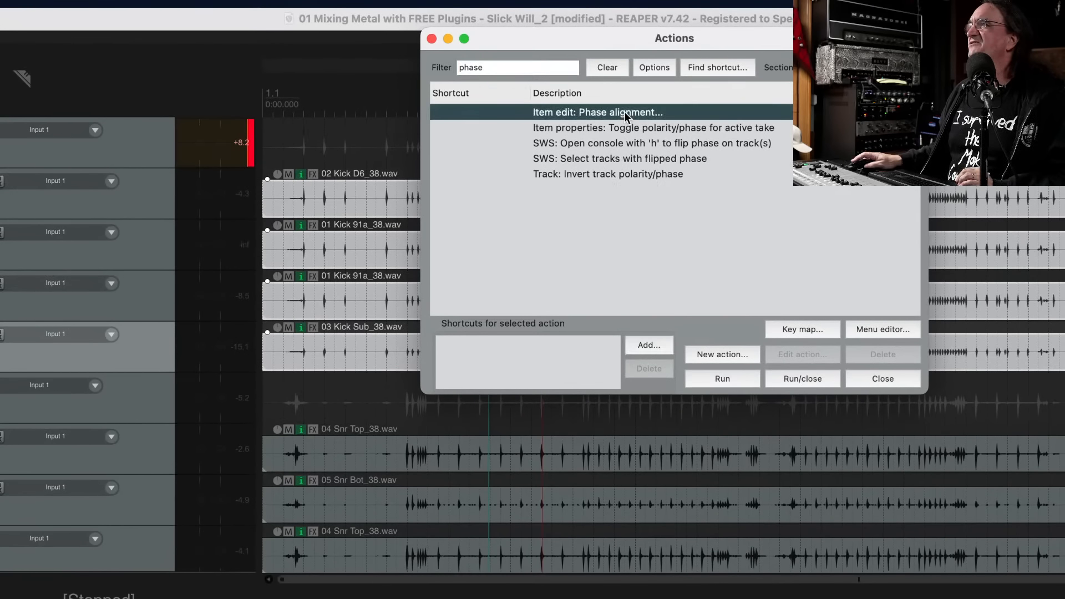
left_click(738, 378)
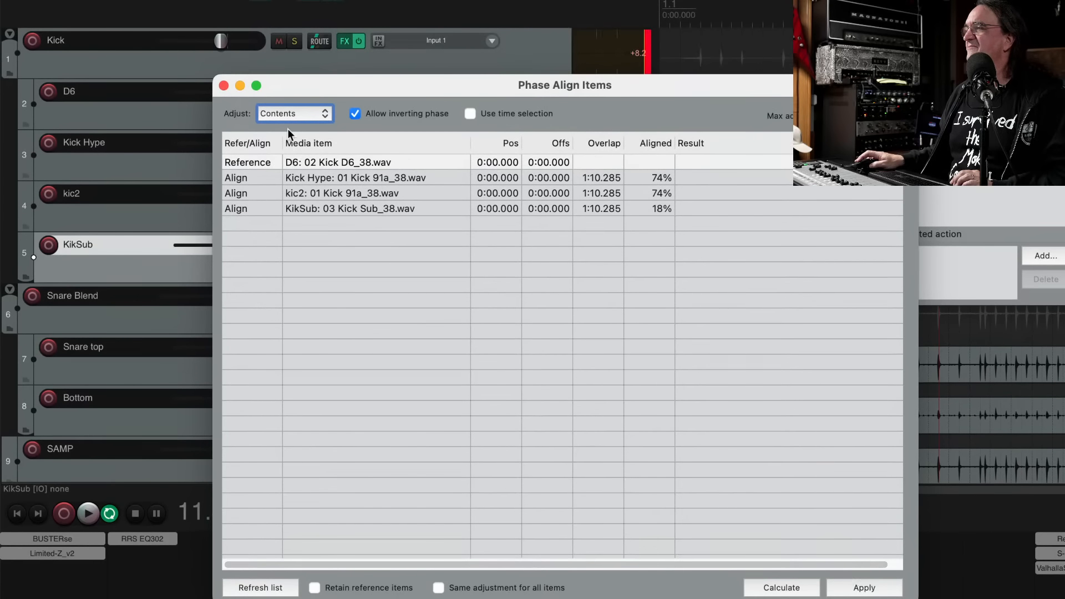
Keep the adjustment mode at Contents and apply phase alignment to the kick items with D6 as reference
left_click(262, 113)
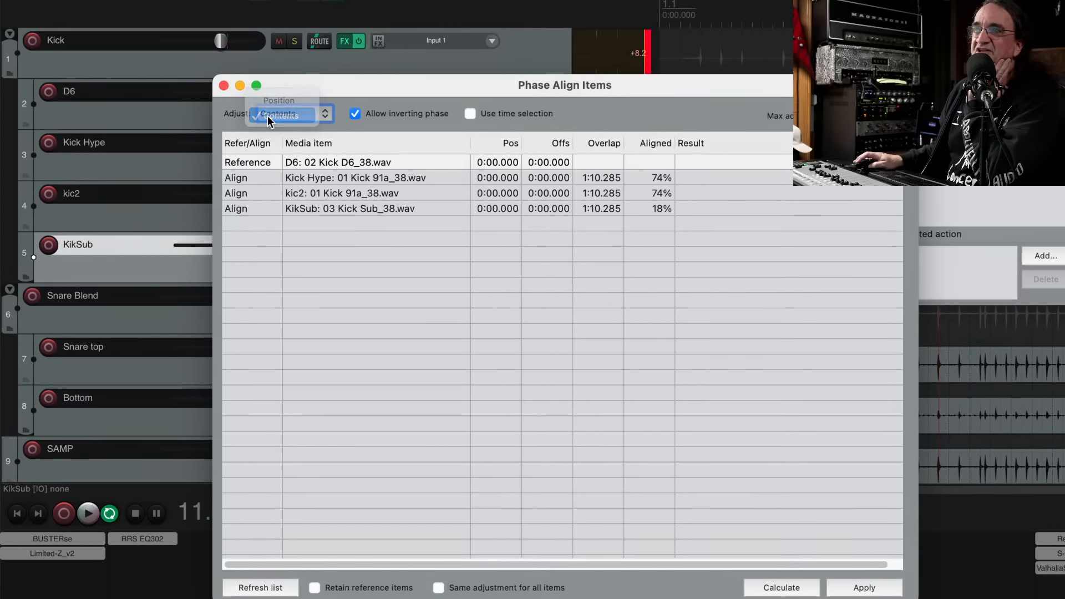
left_click(268, 116)
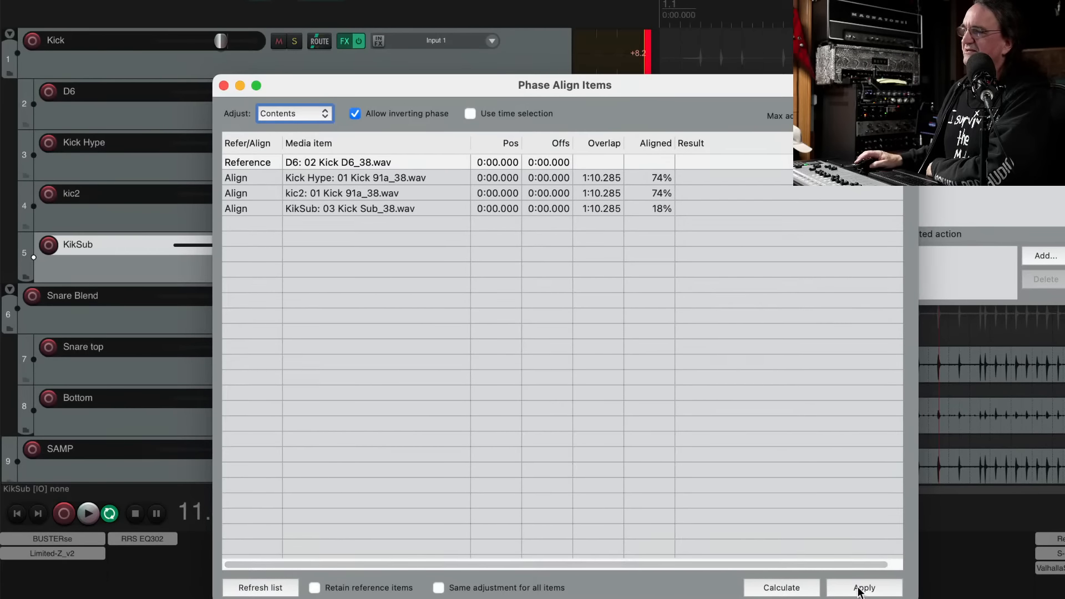
left_click(859, 588)
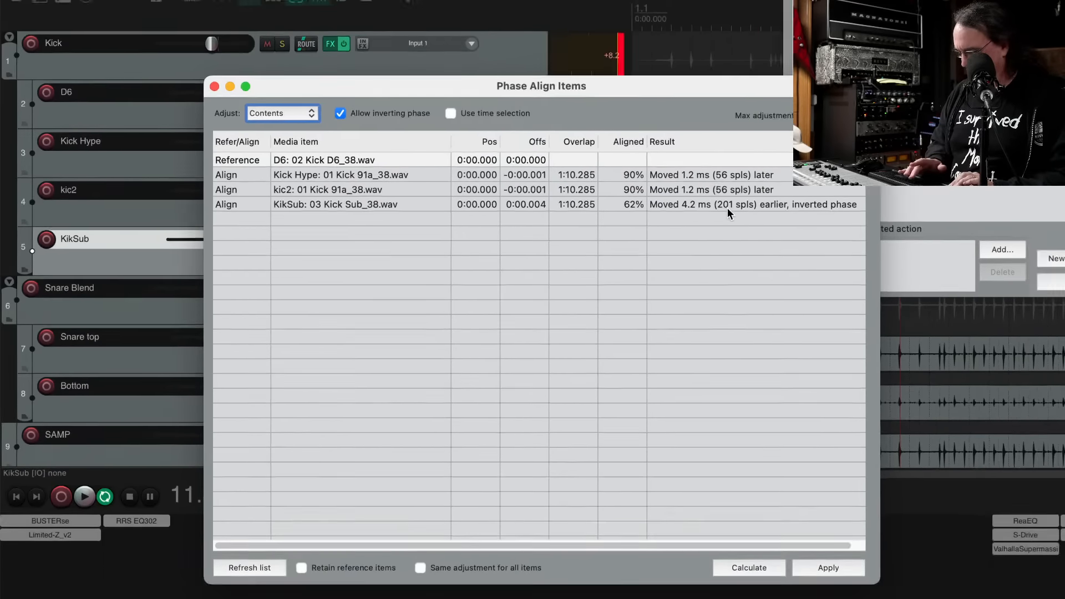
Listen to the phase-aligned Kick folder in solo, reset its clip indicator and hear it in the full mix
left_click(85, 484)
key("space")
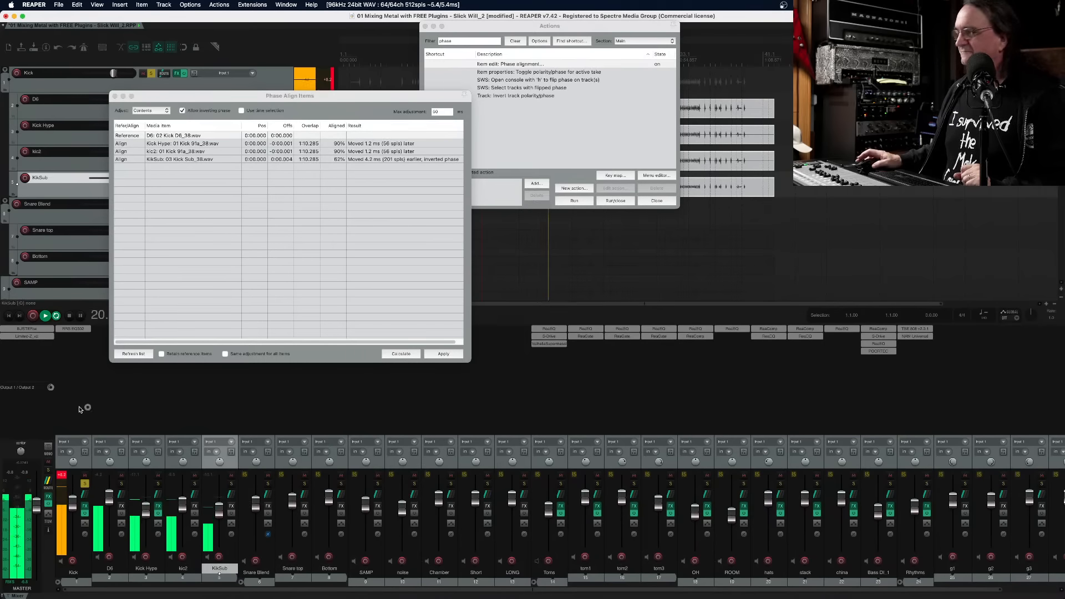
left_click(65, 477)
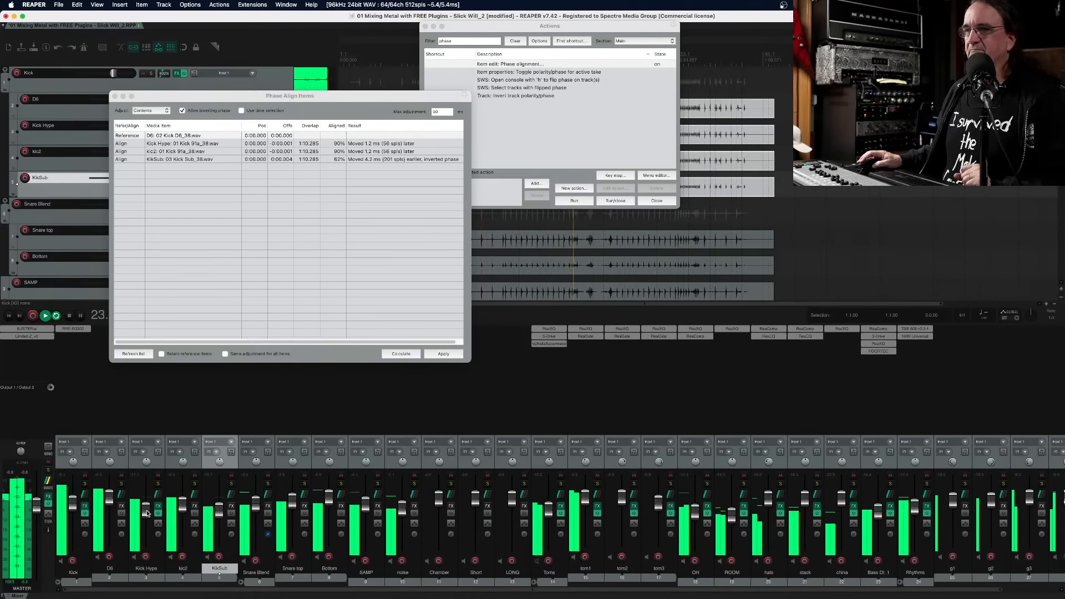
mouse_move(147, 514)
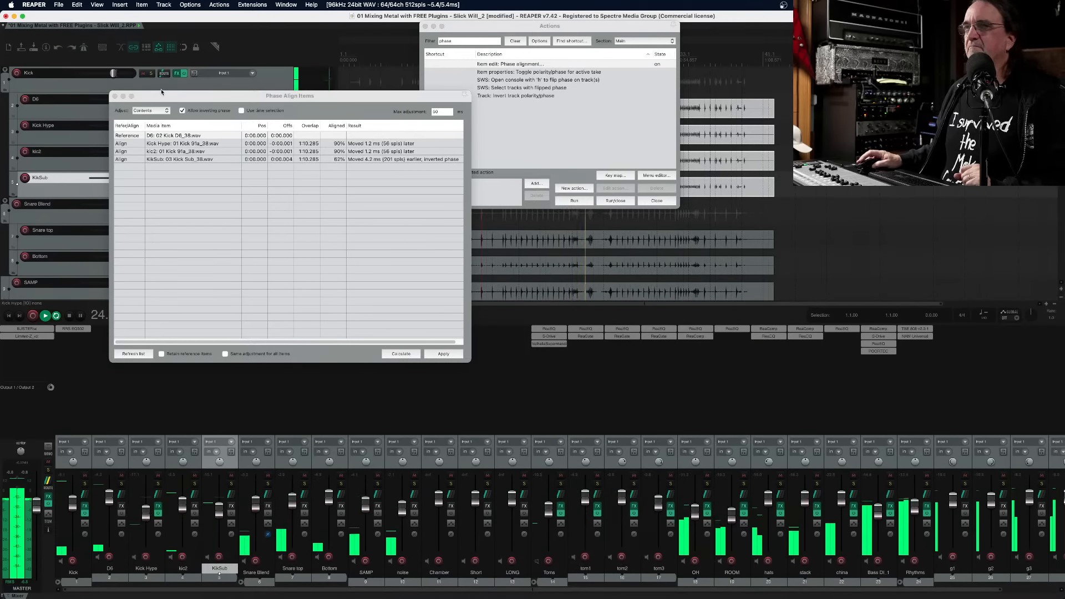
Close the Phase Align Items and Actions windows and stop playback
left_click(115, 96)
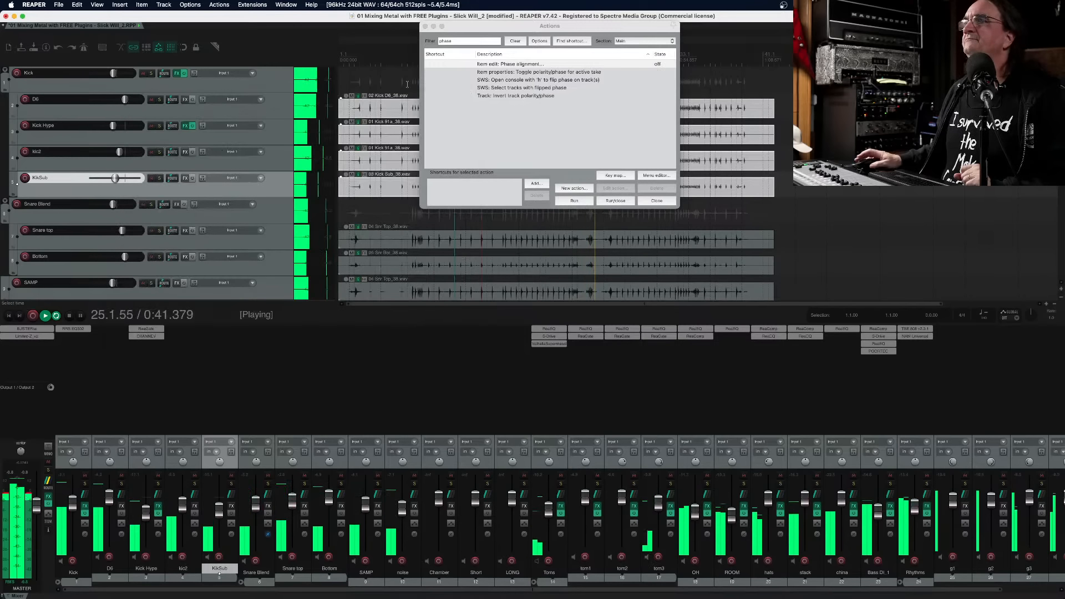
left_click(656, 201)
key("space")
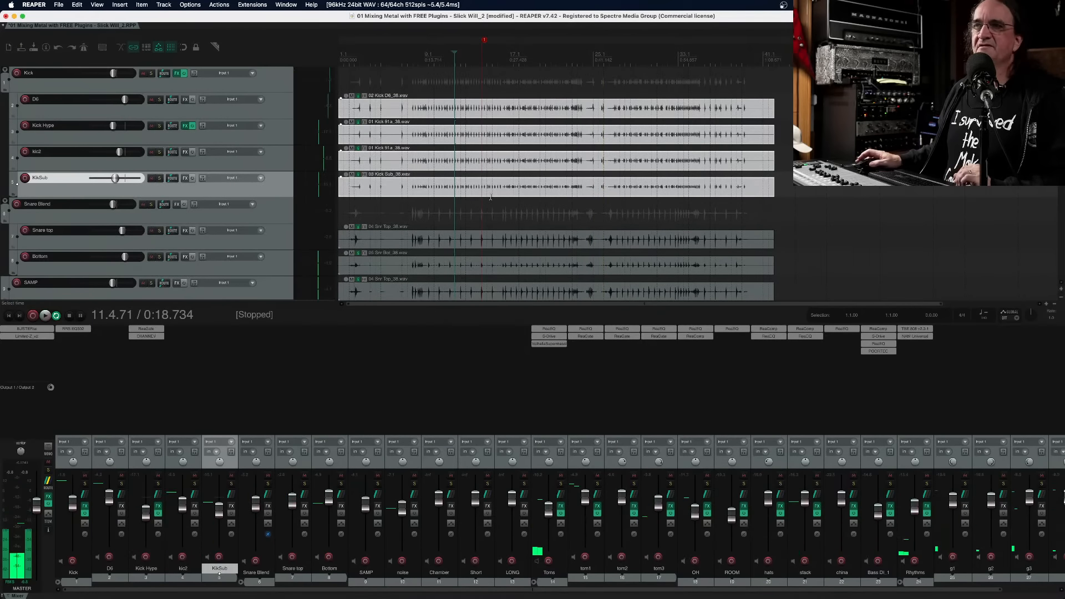
Delete the noise track from the project and confirm the deletion
scroll(444, 183, "down", 4)
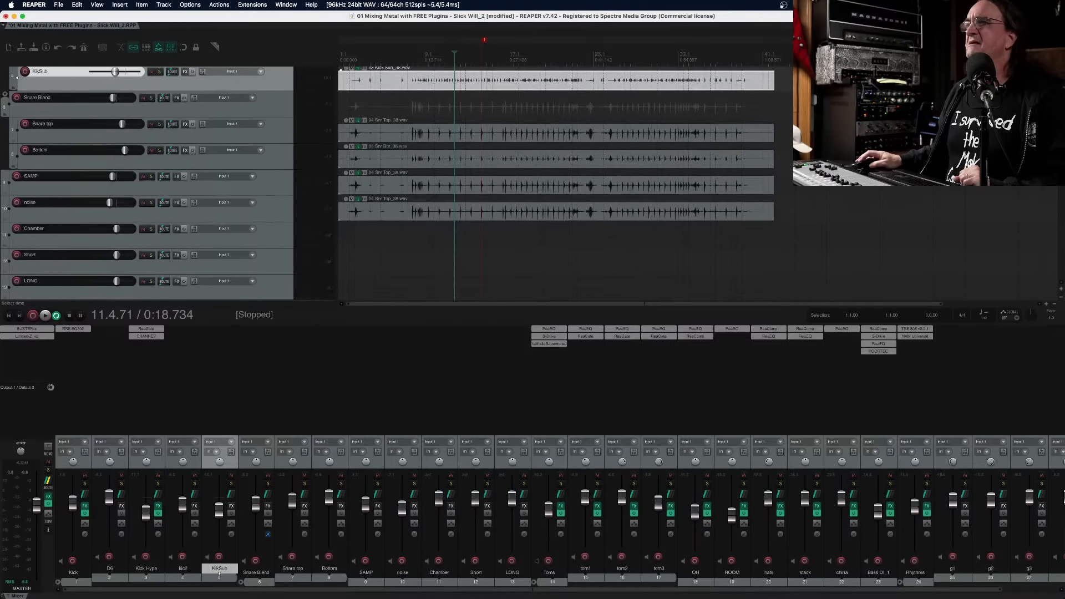
left_click(267, 212)
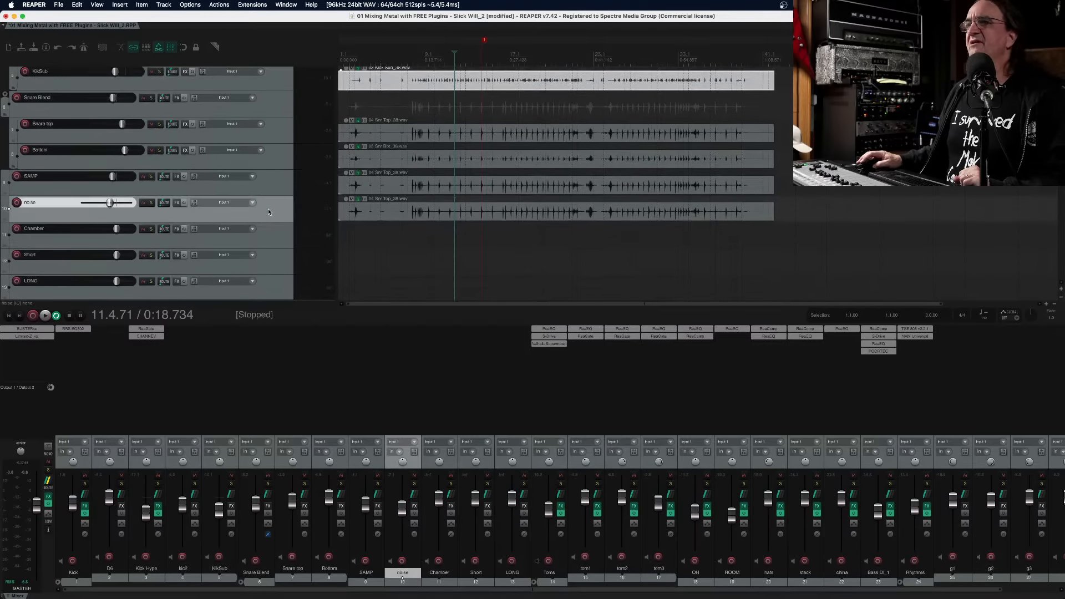
key("Delete")
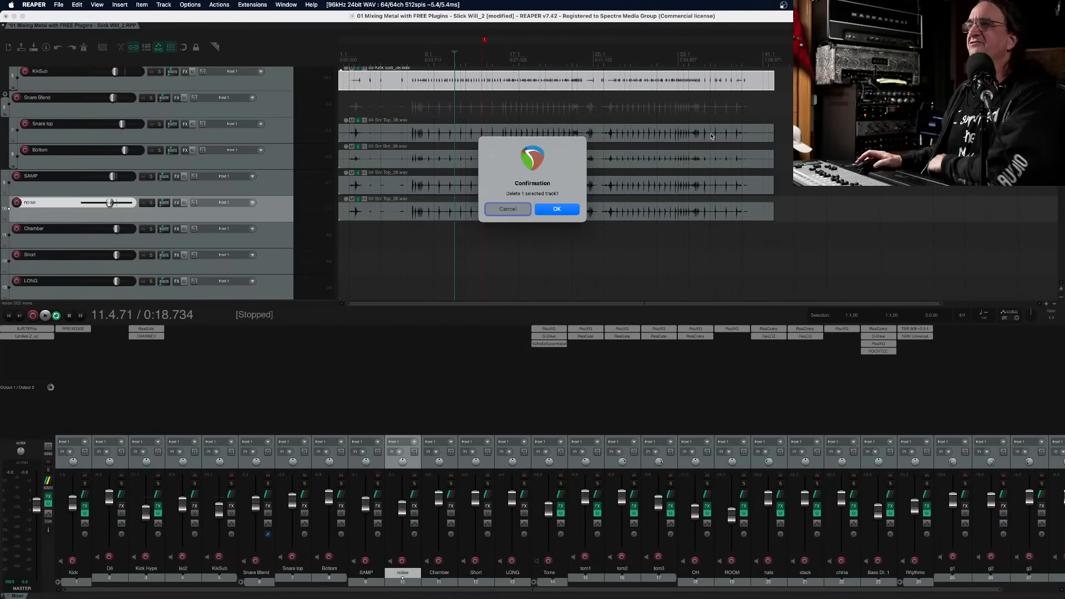
left_click(566, 209)
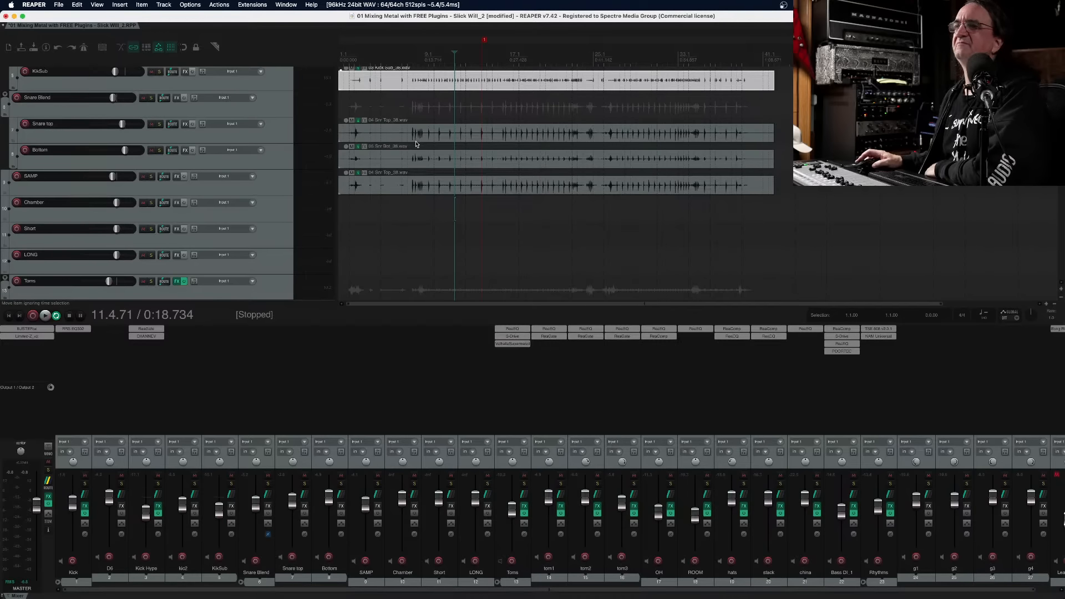
Select the media items on the Snare top, Bottom and SAMP tracks
scroll(427, 192, "down", 4)
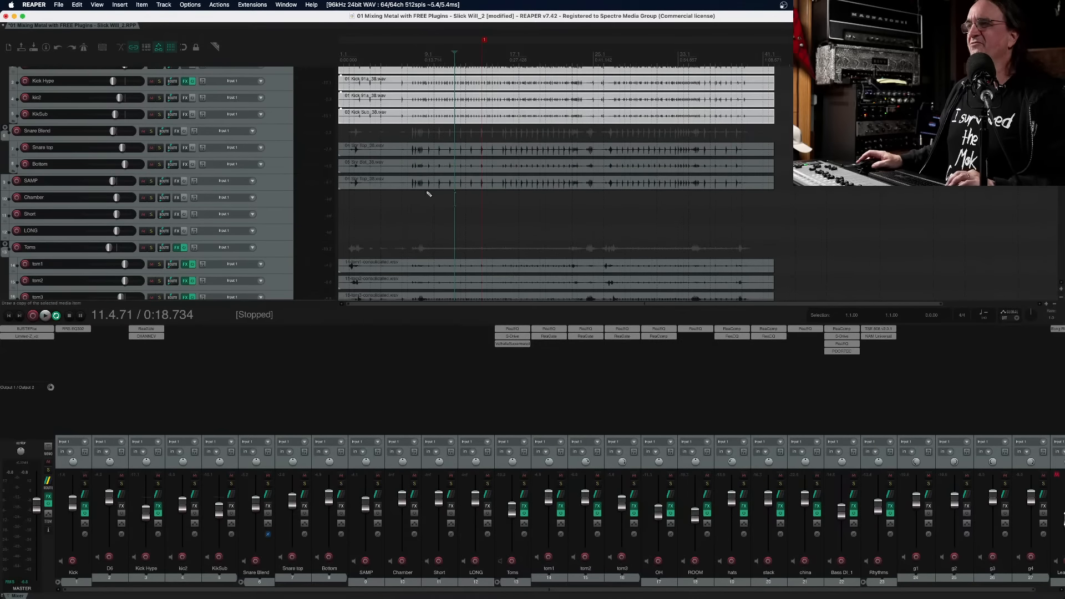
scroll(441, 178, "down", 1)
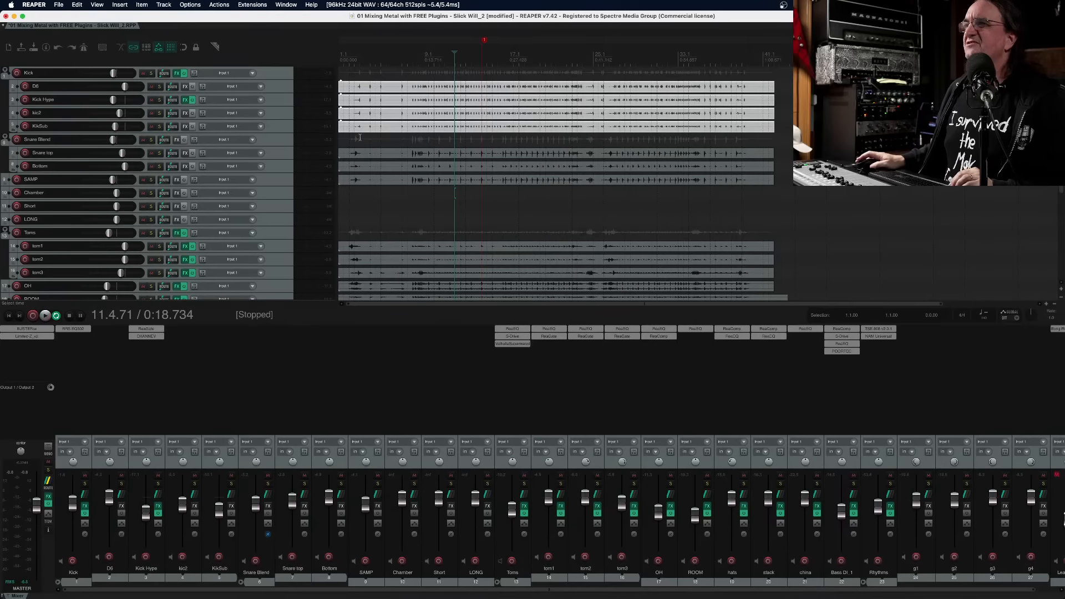
left_click(435, 159)
left_click(437, 154)
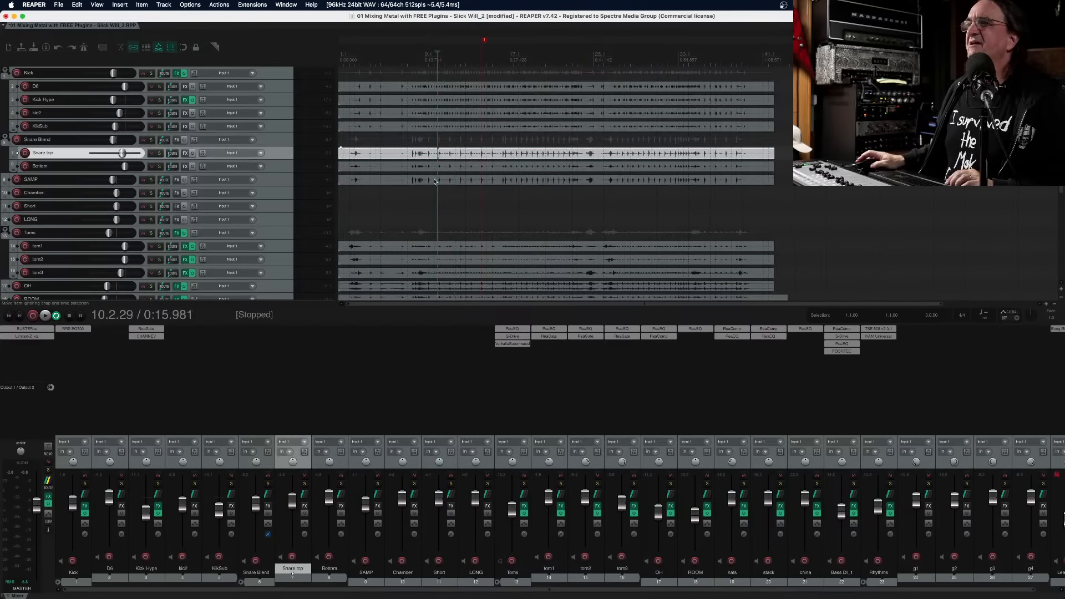
left_click(436, 182, "shift")
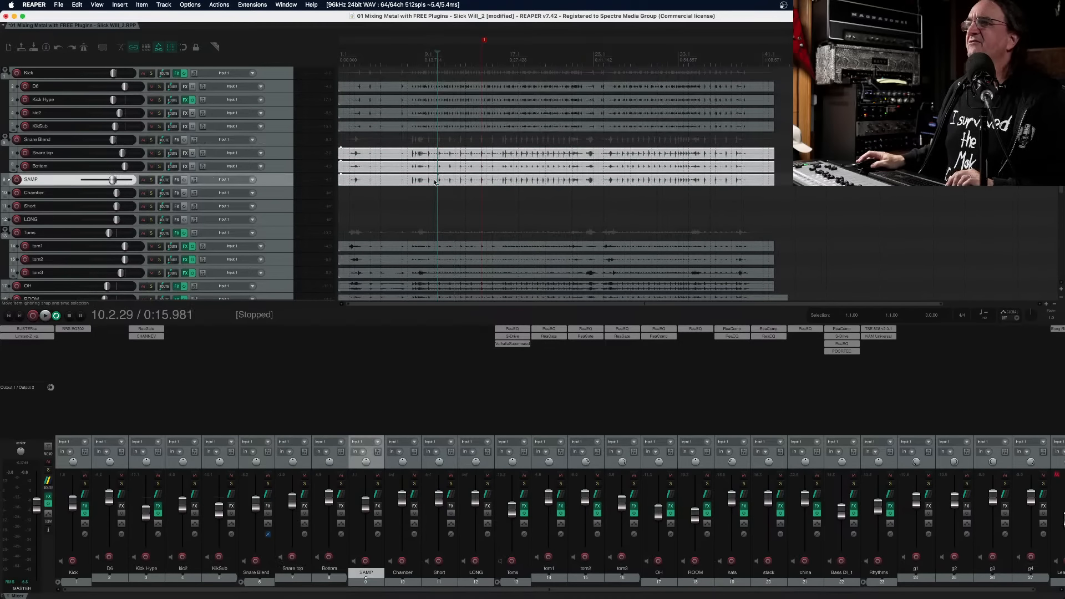
Run the Item edit: Phase alignment action and apply it to the selected snare items with Snare top as reference
left_click(219, 4)
left_click(224, 19)
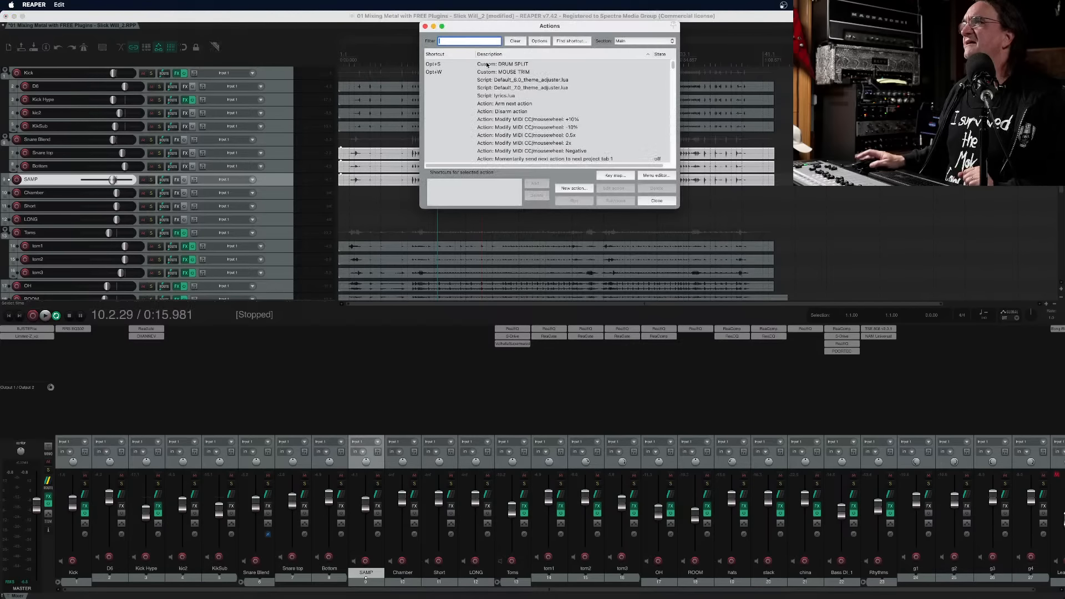
type("phase")
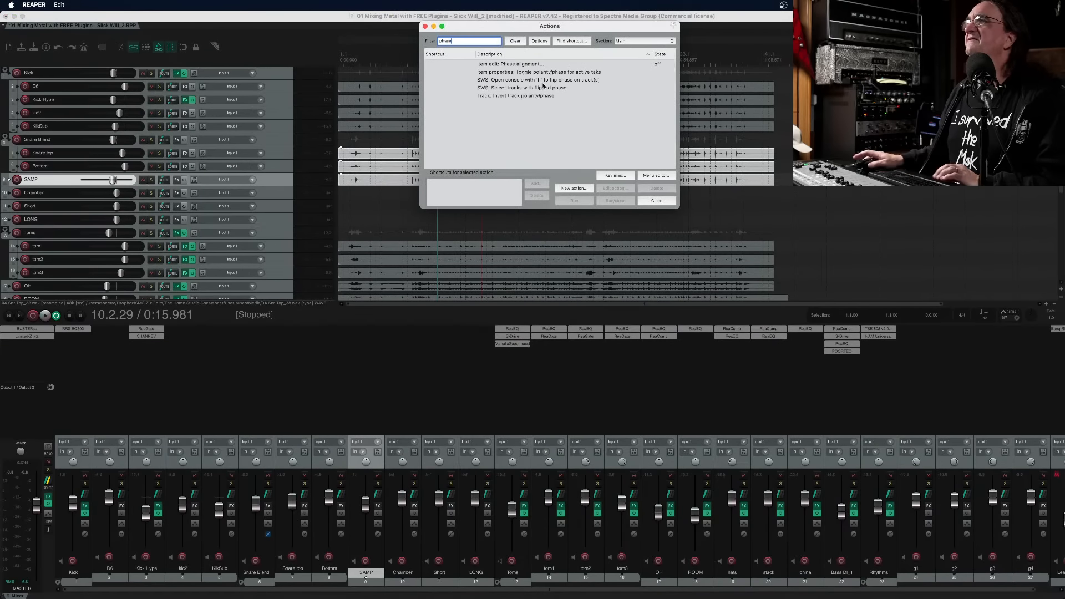
left_click(529, 64)
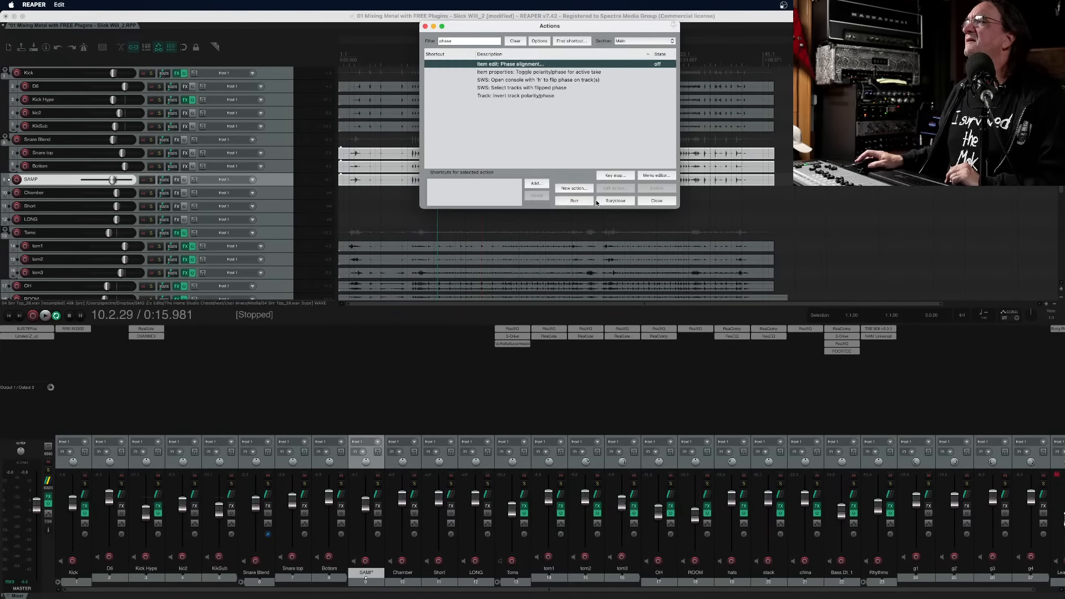
left_click(575, 201)
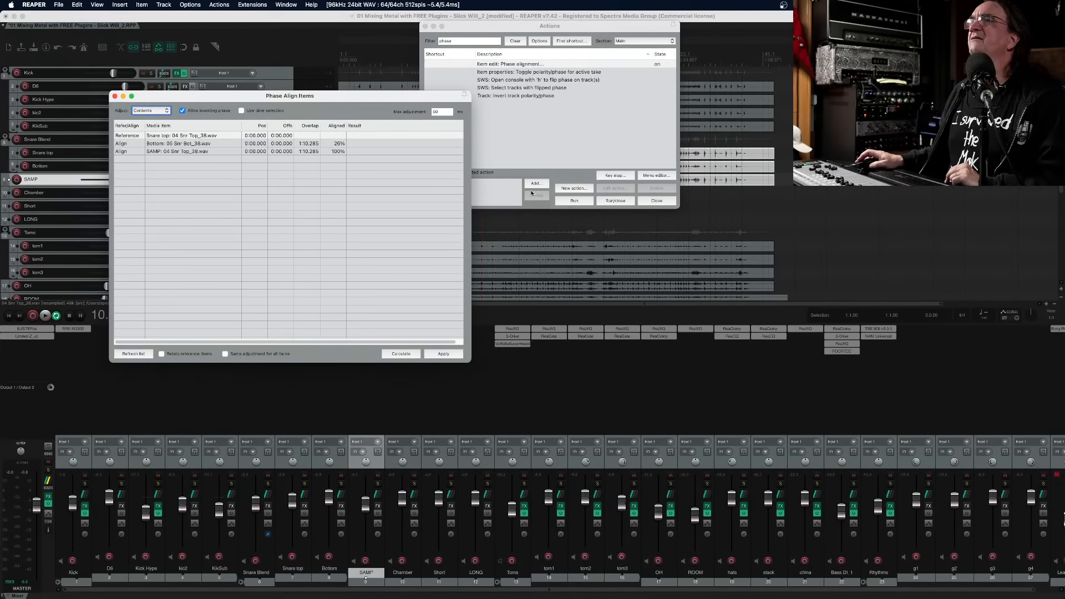
left_click(439, 354)
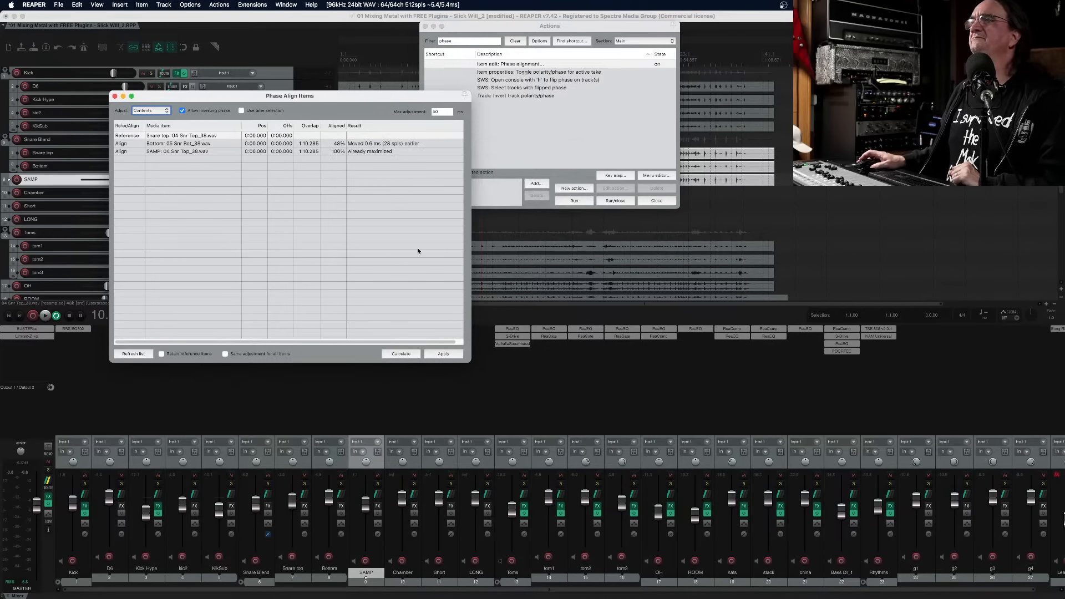
left_click(115, 97)
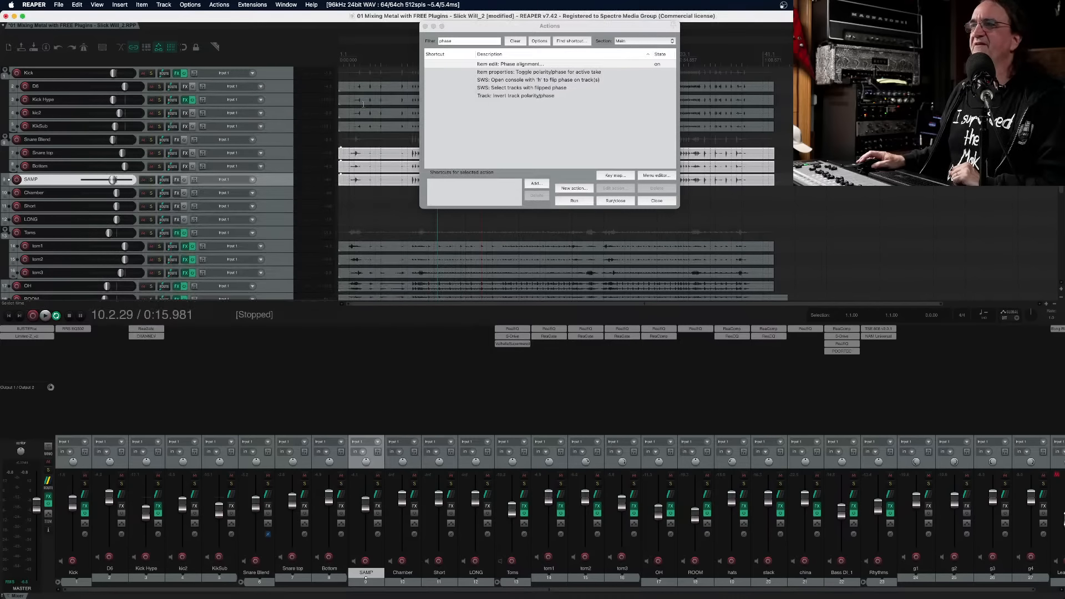
left_click(657, 201)
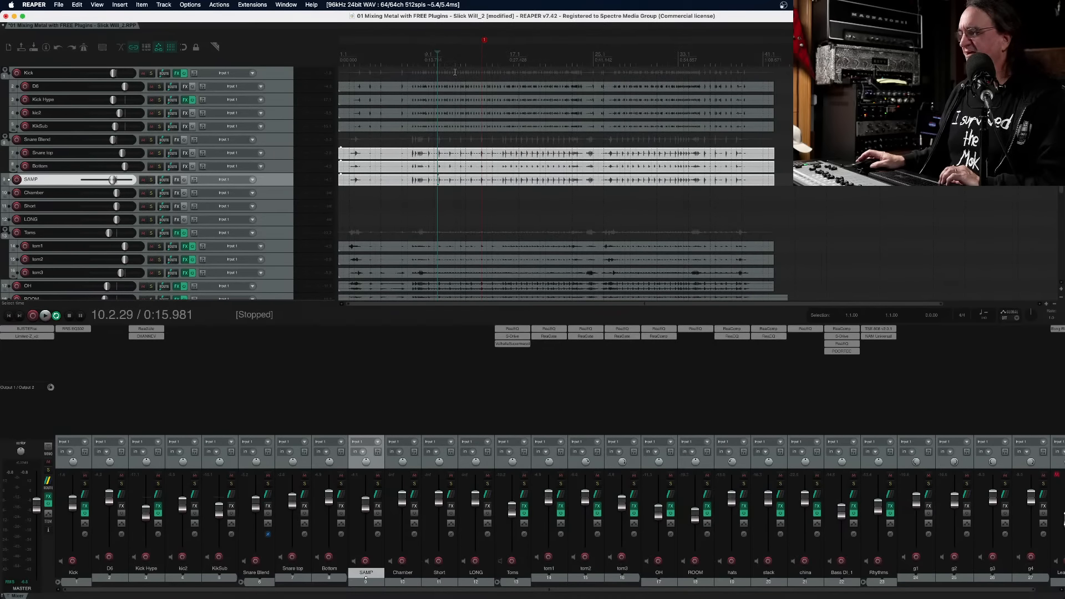
Play the phase-aligned snares in the full mix, and solo the Snare Blend folder
key("space")
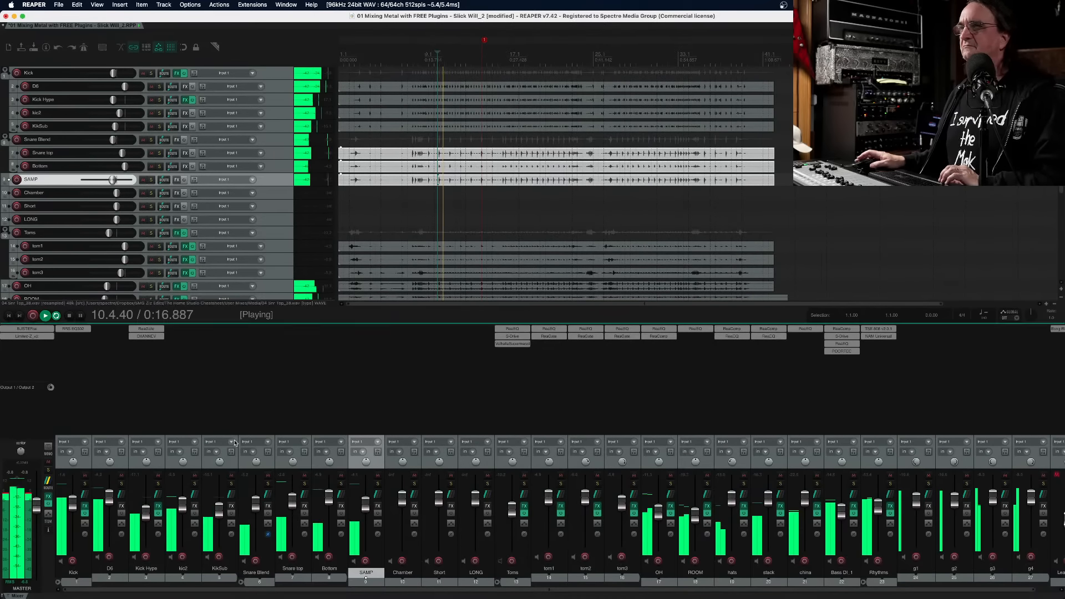
key("space")
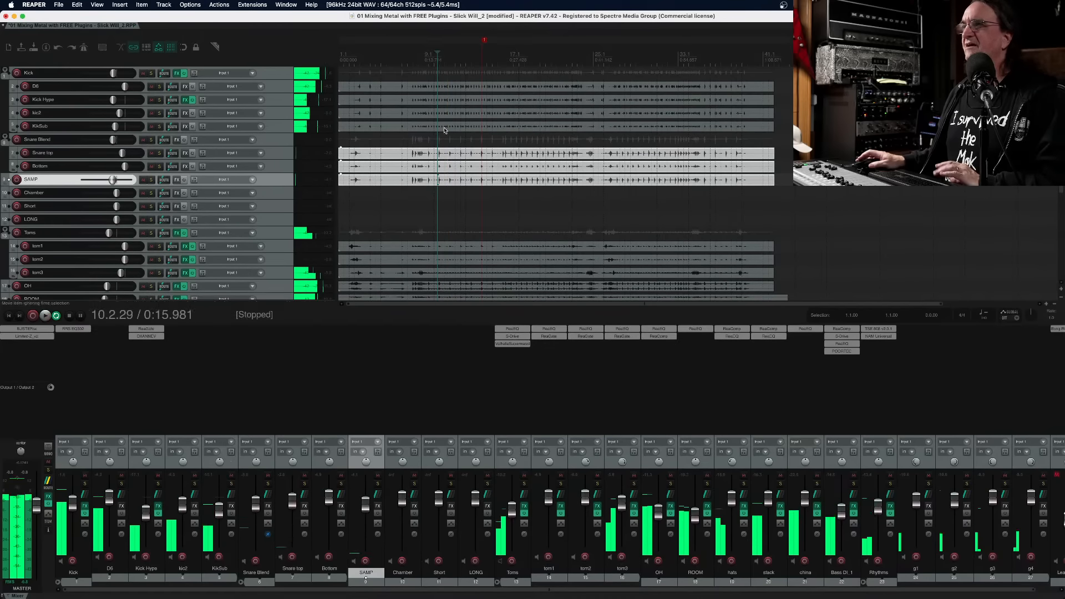
key("space")
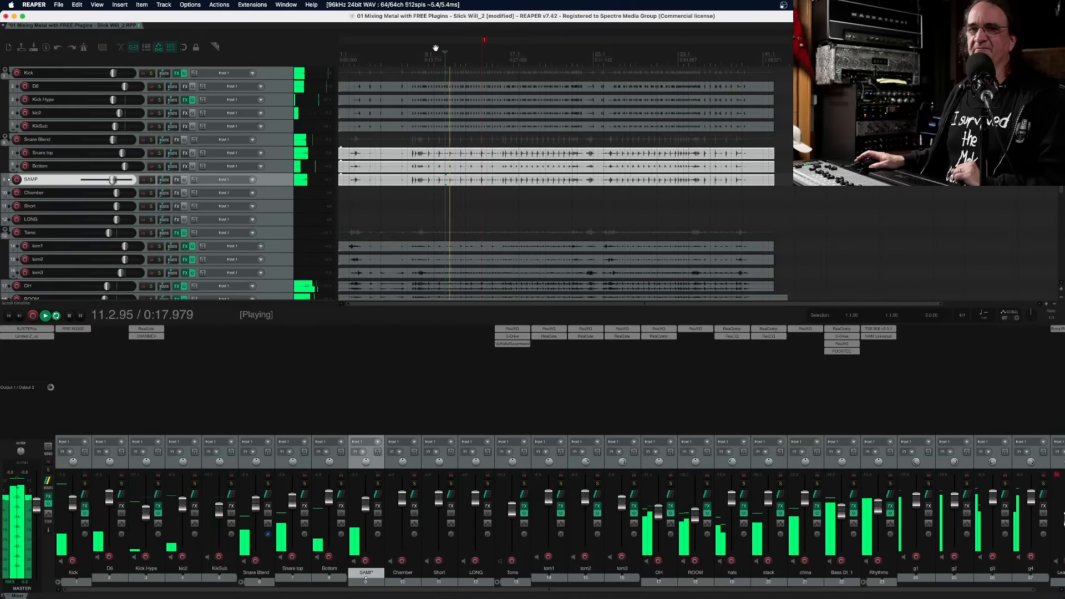
left_click(268, 483)
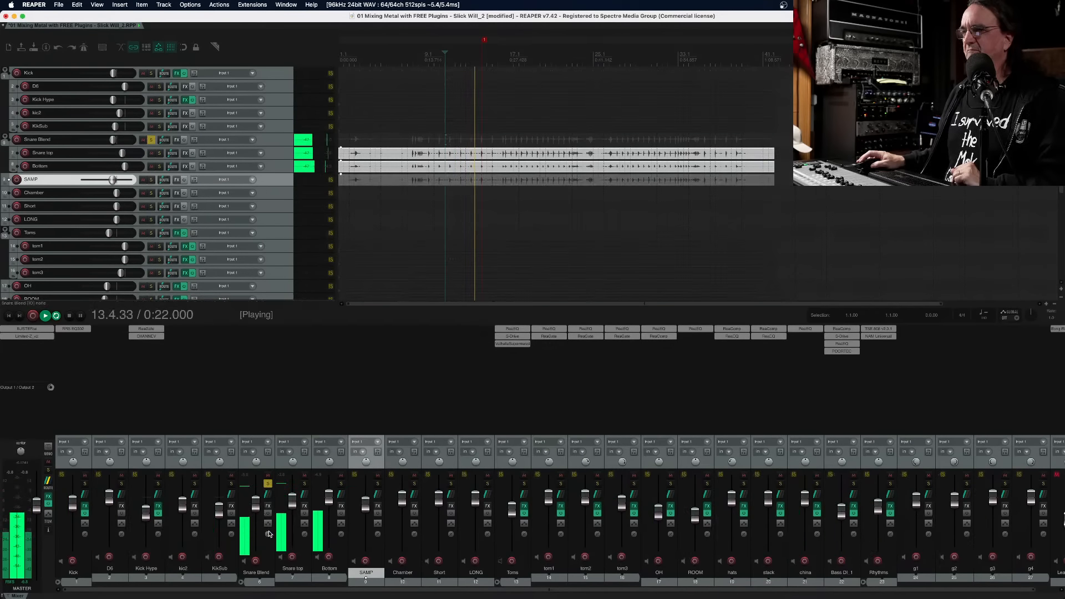
Audition SAMP alongside the soloed Snare Blend, and lower the Bottom track's volume slightly
left_click(378, 483)
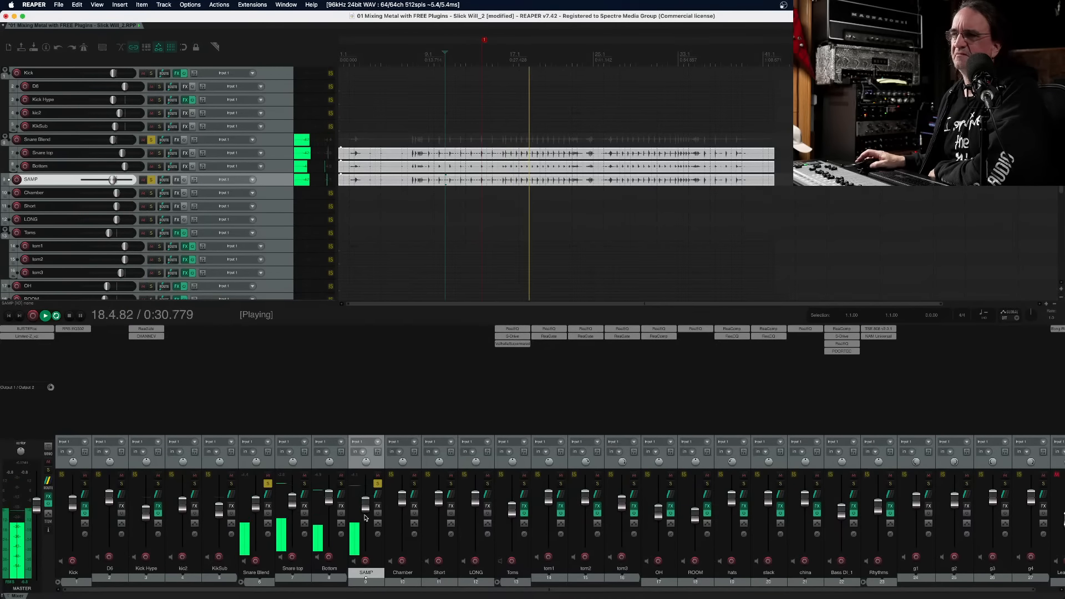
left_click(377, 484)
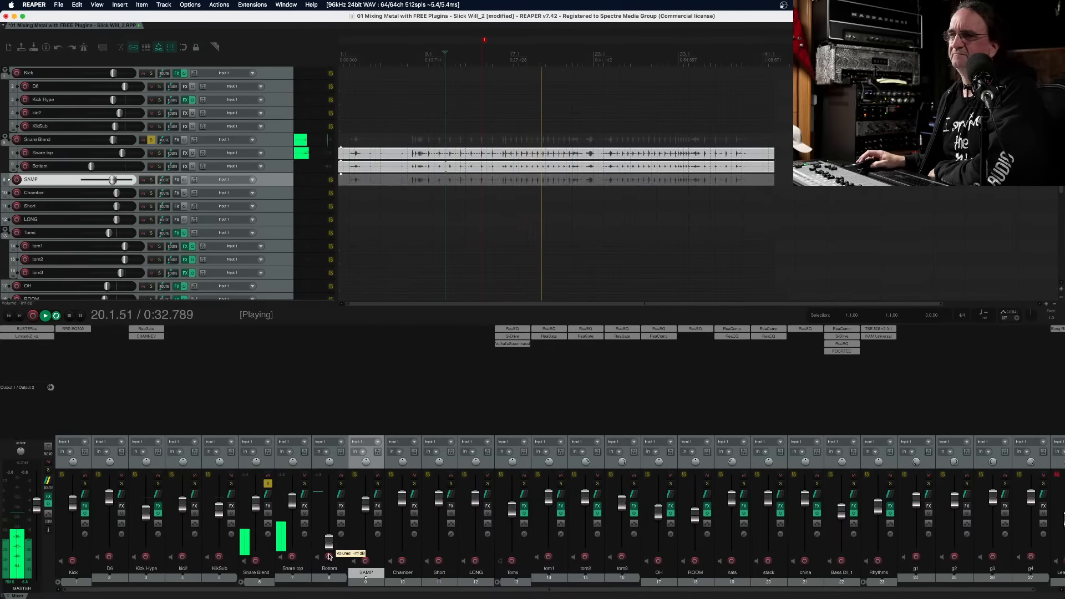
left_click_drag(328, 497, 326, 506)
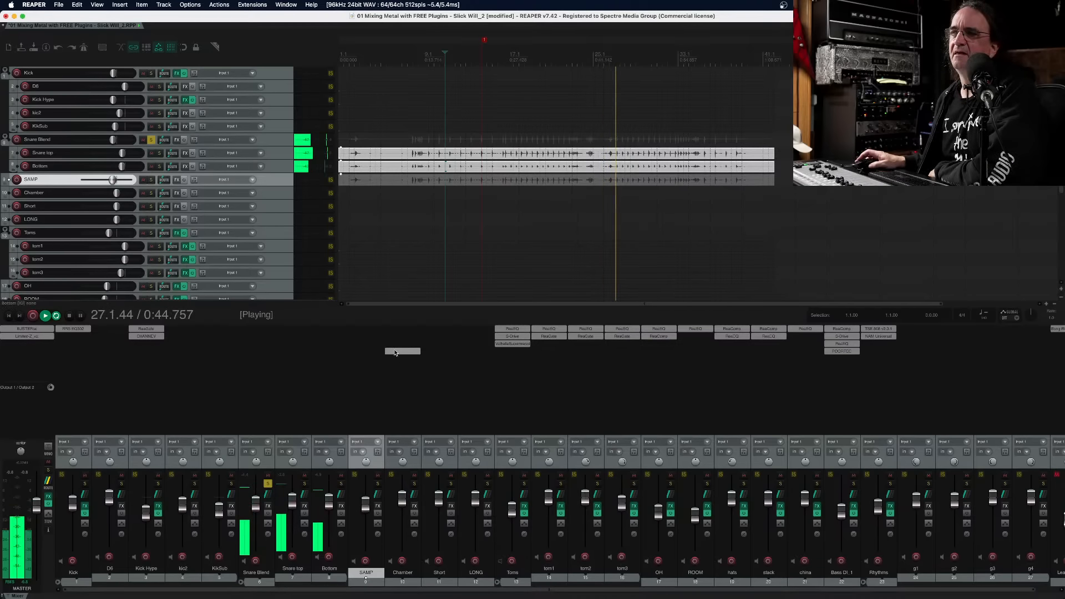
Add the CHANNEV plugin to the Snare Blend folder and open its preset list
right_click(252, 332)
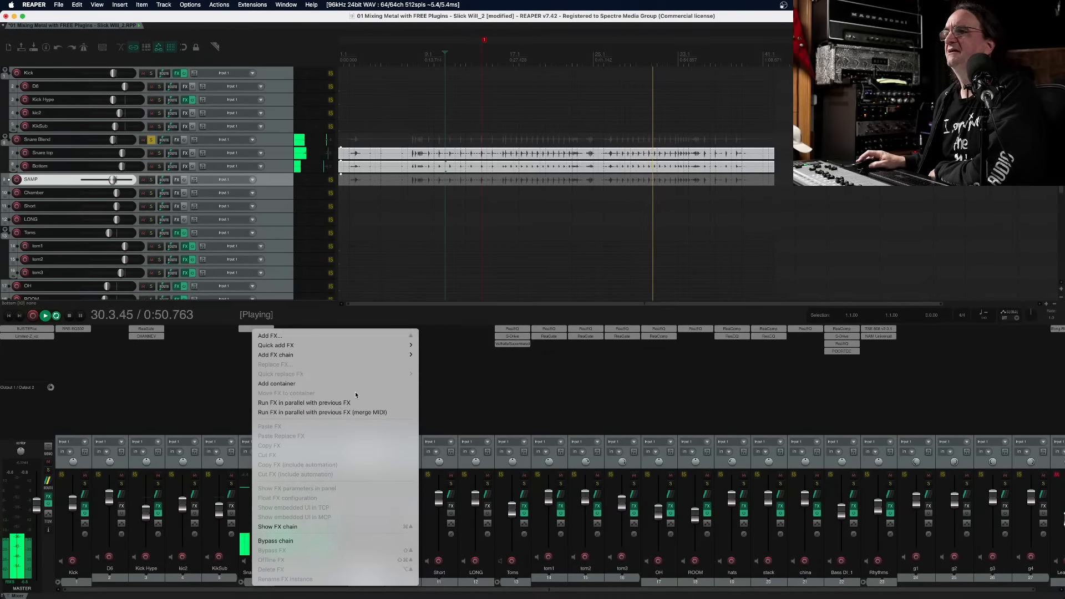
left_click(356, 357)
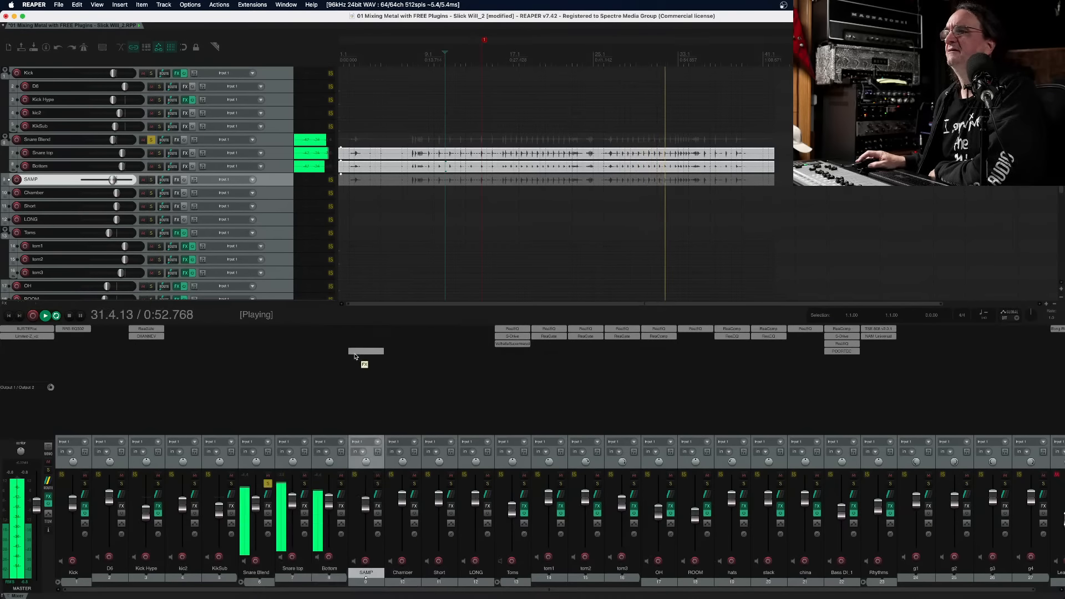
double_click(254, 375)
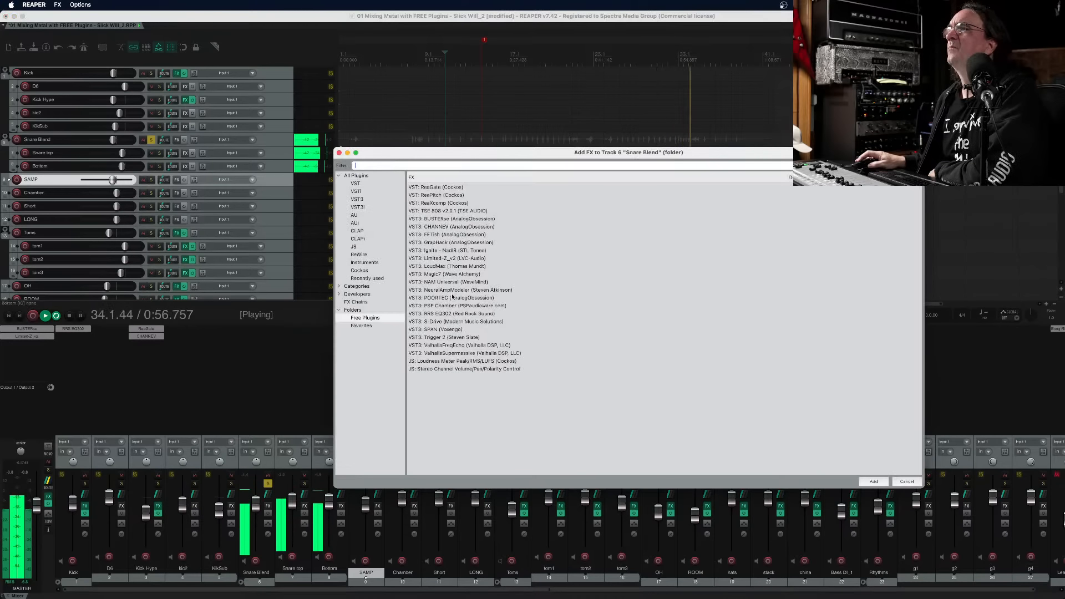
double_click(451, 227)
left_click(393, 190)
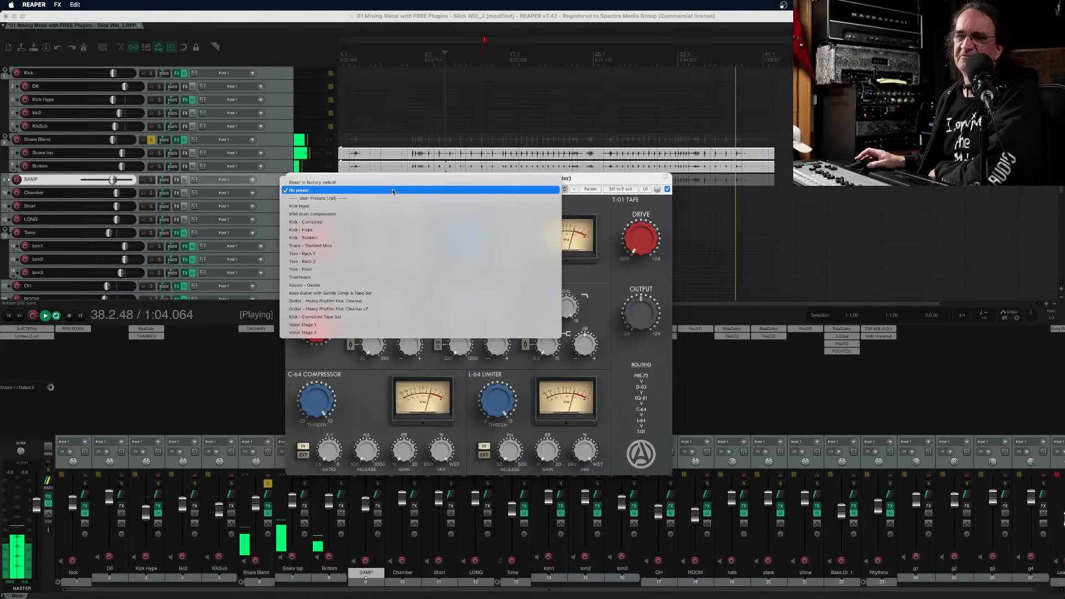
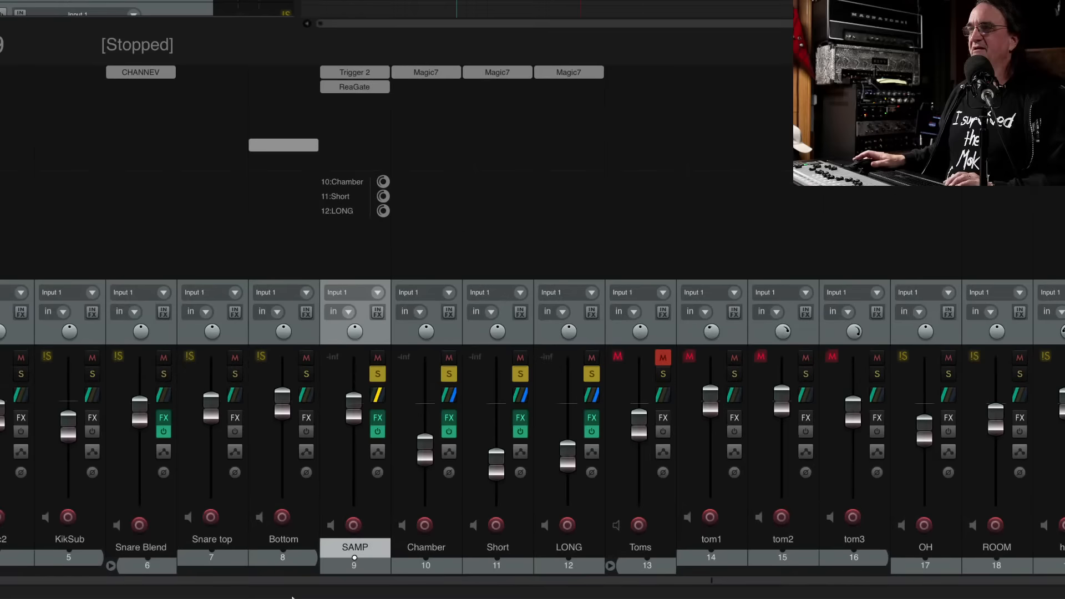
Bypass Magic7 on the Chamber, Short and LONG tracks, and ReaGate on SAMP
left_click(435, 72)
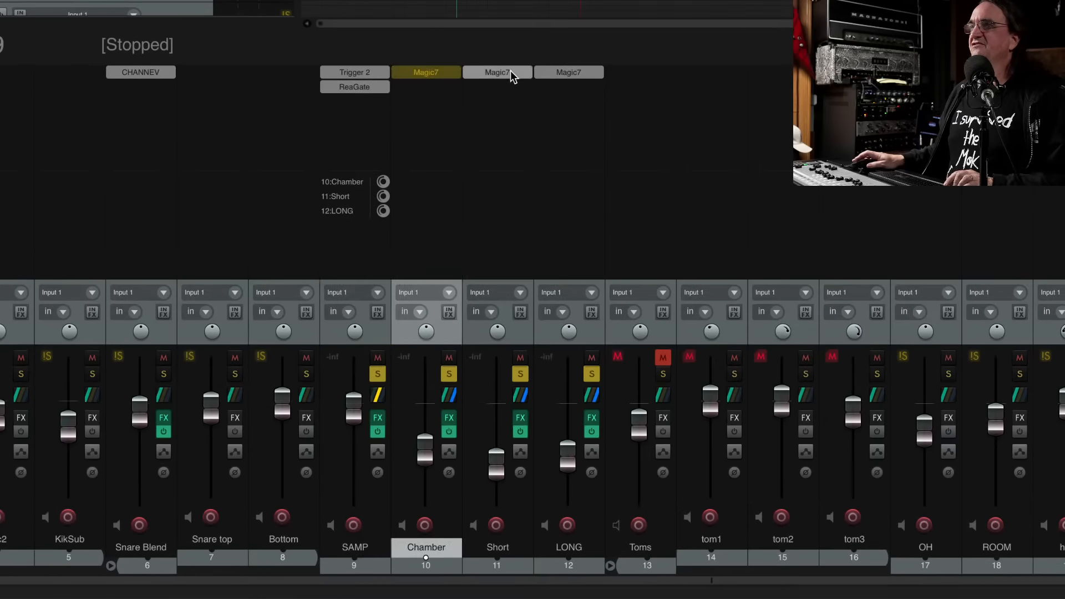
left_click(510, 73, "ctrl")
left_click(564, 73, "ctrl")
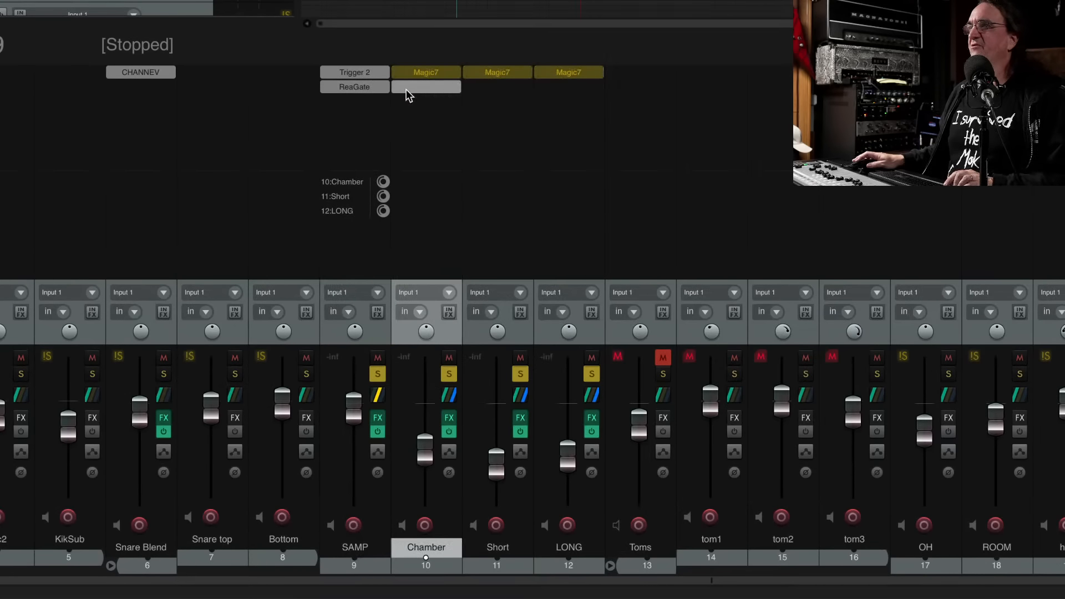
left_click(368, 89, "ctrl")
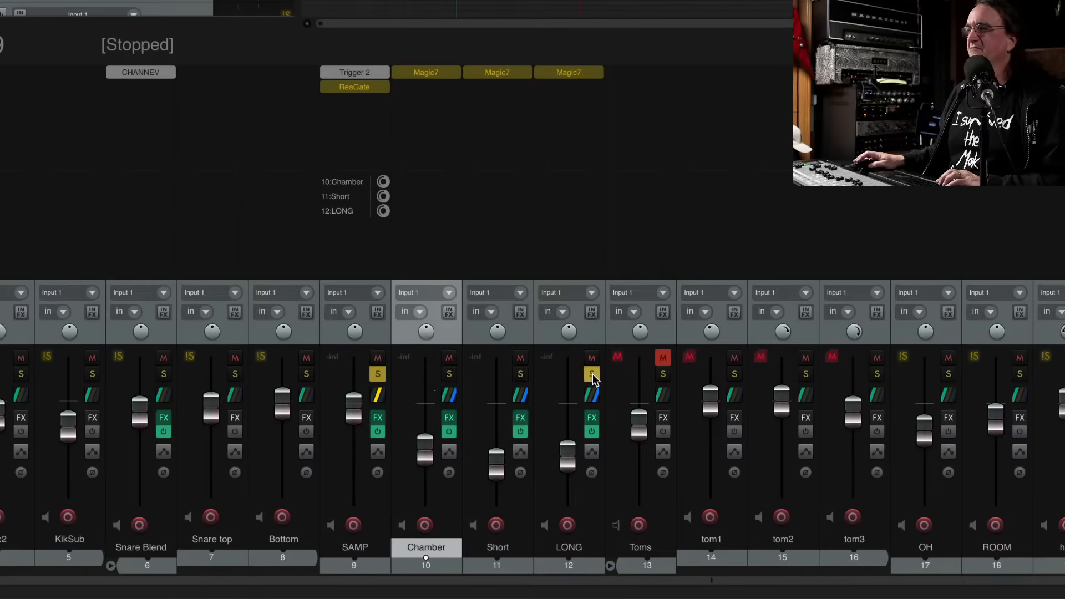
Enable the SAMP track's master send and re-enable its ReaGate during playback
left_click(378, 396)
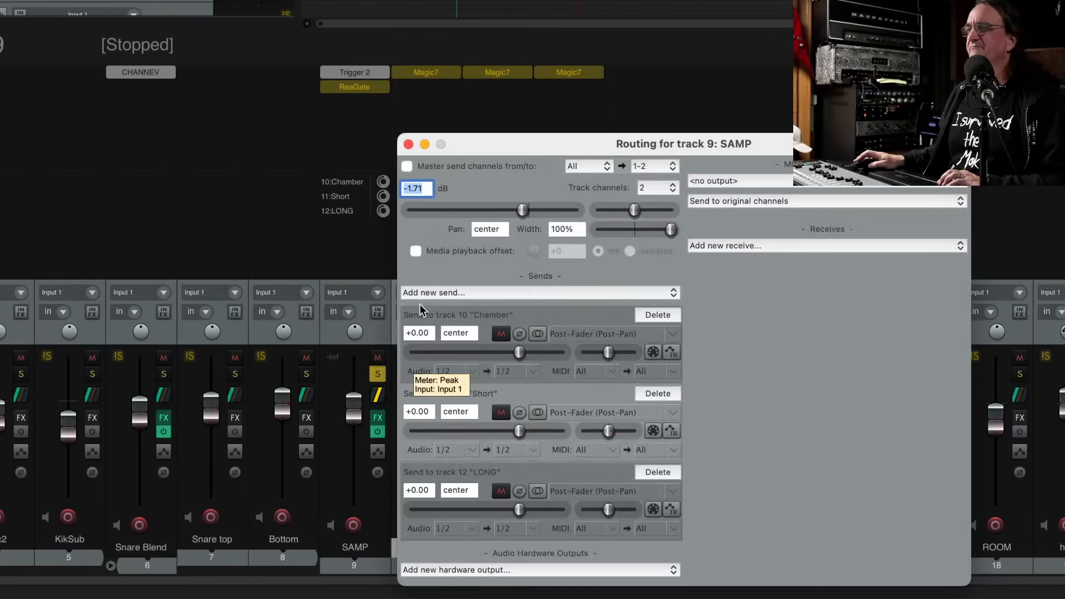
left_click(407, 166)
key("space")
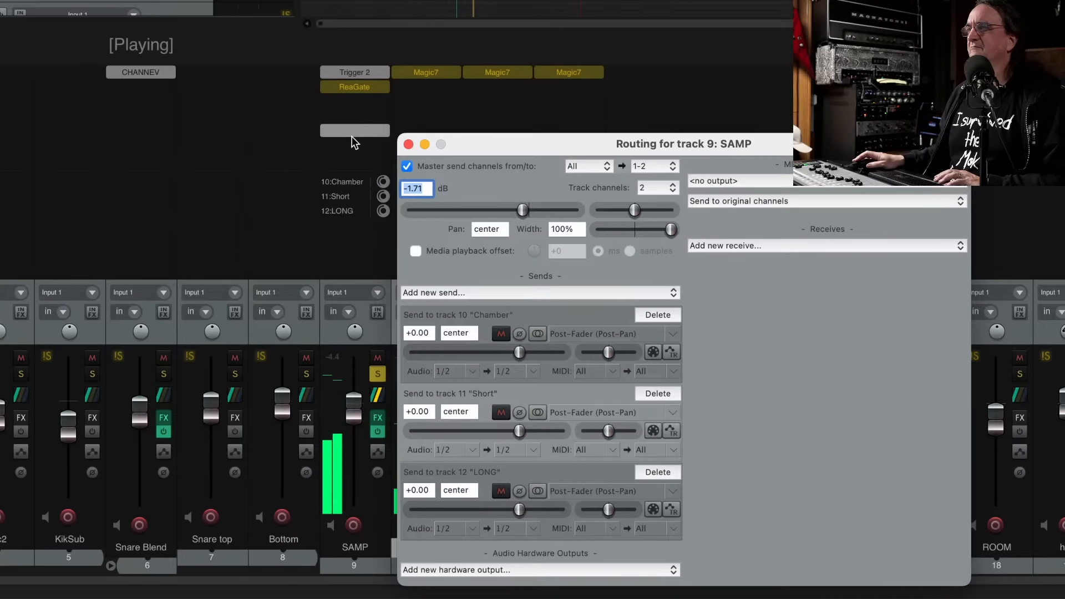
left_click(354, 89, "shift")
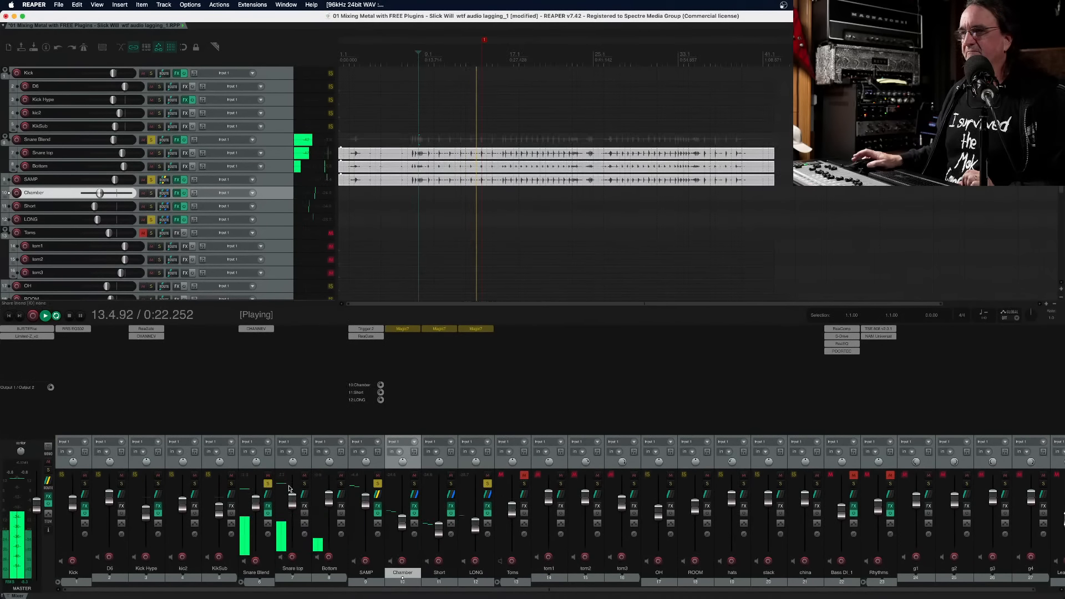
Lower the SAMP track's volume to -3.58 dB and toggle its master send in the routing settings
left_click_drag(366, 501, 365, 509)
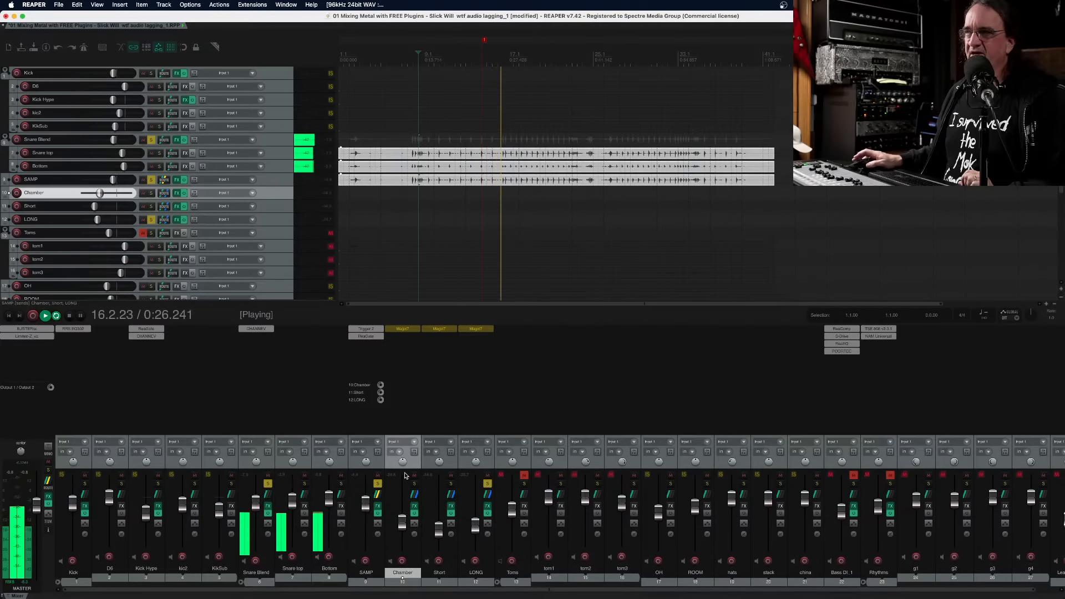
left_click(381, 443)
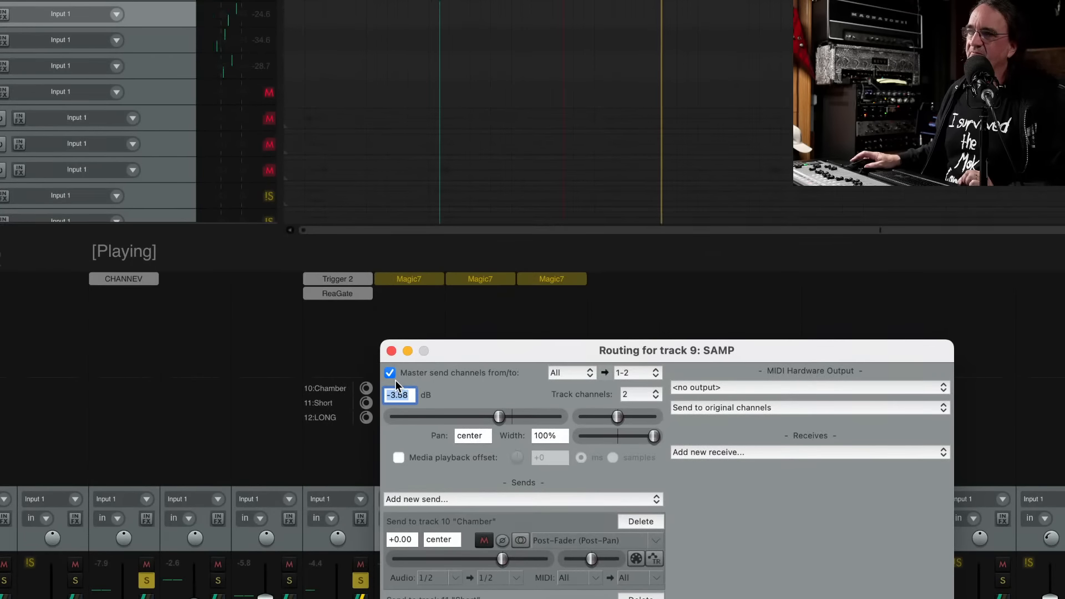
left_click(389, 373)
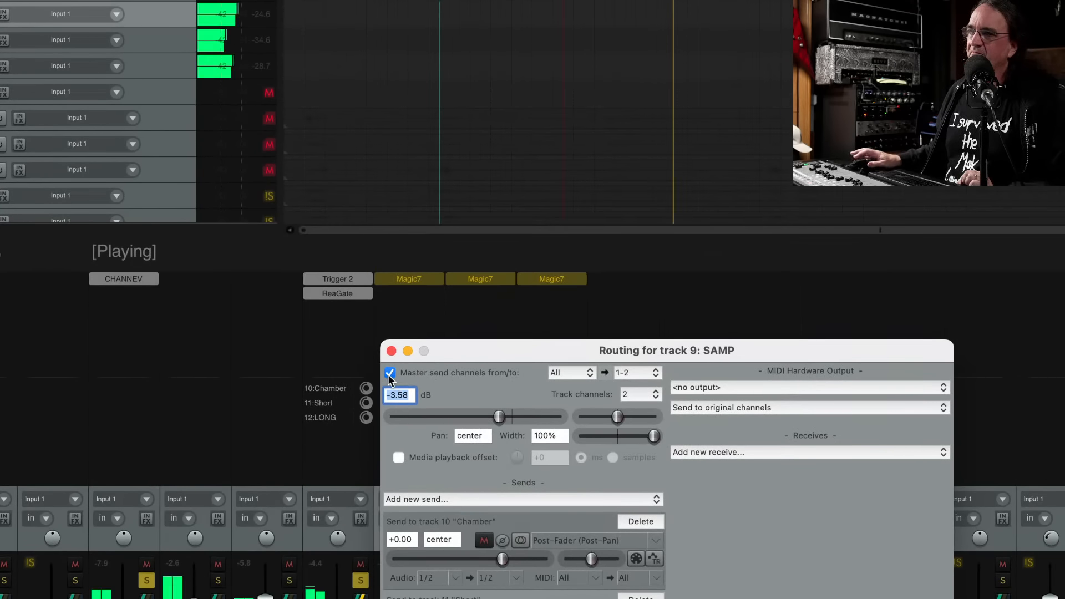
left_click(392, 351)
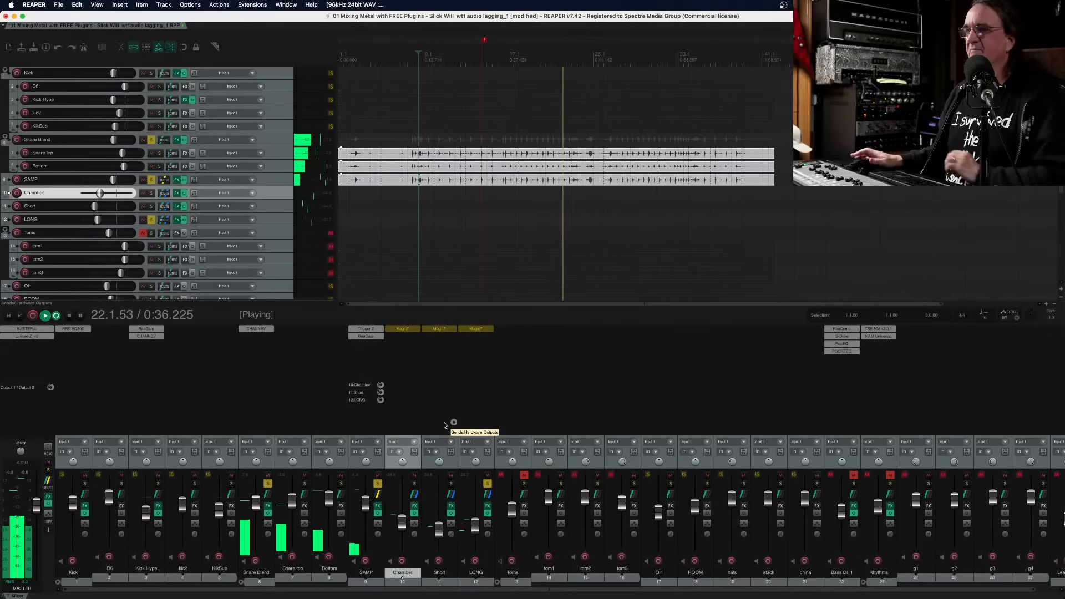
Re-enable the Magic7 reverbs on the Chamber, Short and LONG tracks while the snare plays
left_click(405, 330, "shift")
left_click(429, 330, "shift")
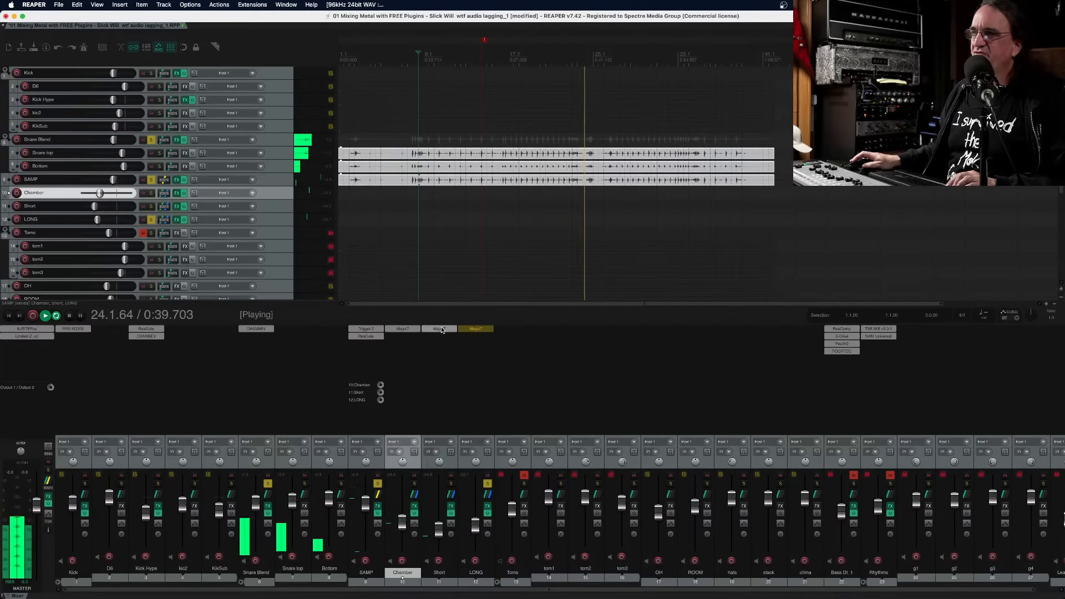
left_click(476, 330, "shift")
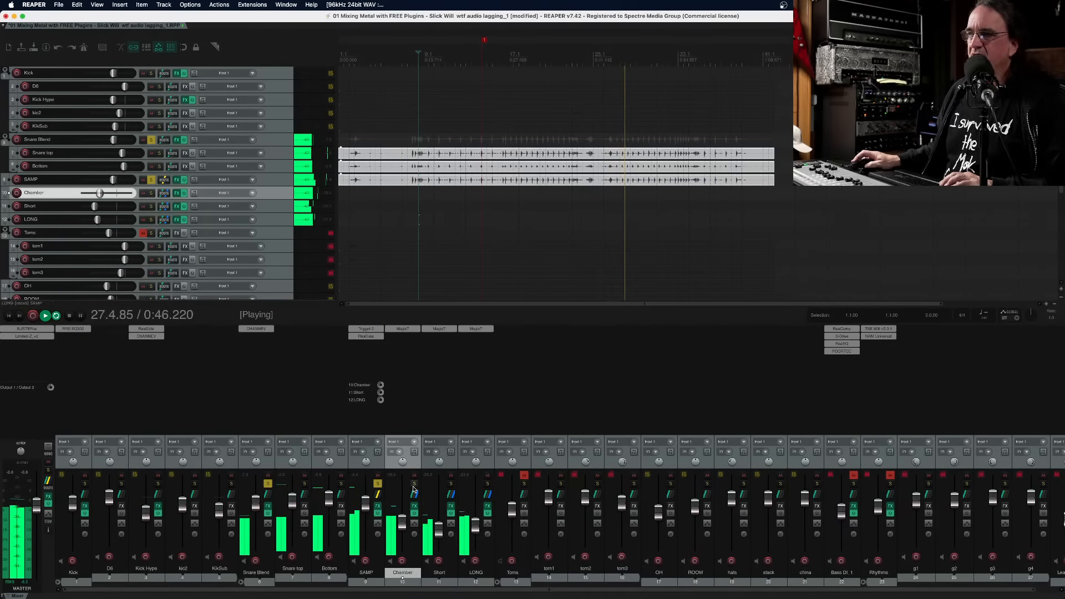
Unsolo Snare Blend and rebalance the Chamber, Short and LONG reverb levels against the soloed SAMP track
left_click(268, 483)
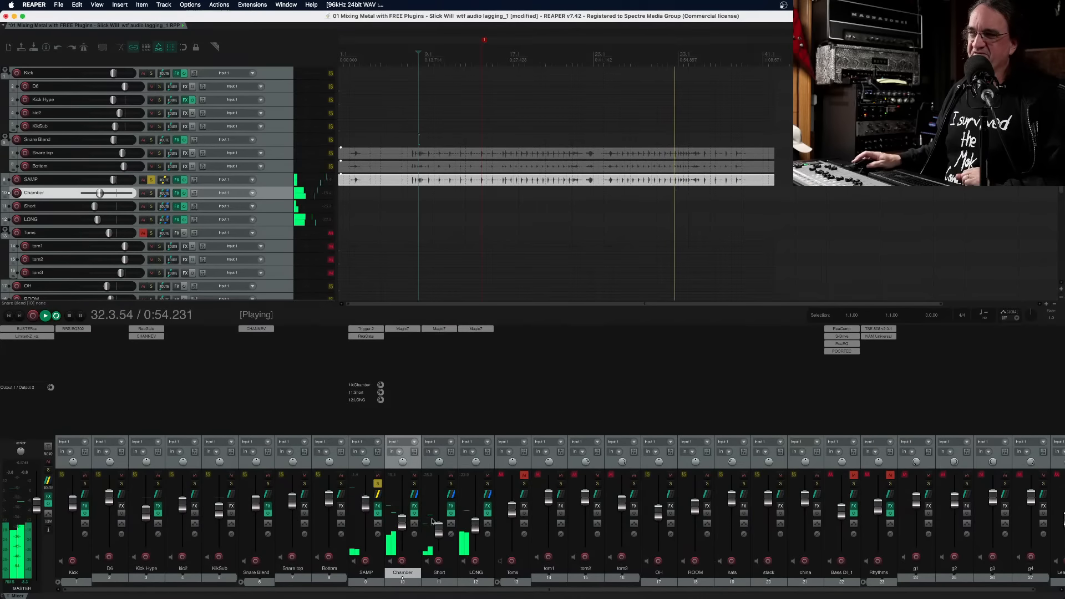
left_click_drag(440, 536, 402, 523)
mouse_move(475, 524)
left_mouse_down()
mouse_move(478, 510)
mouse_move(476, 525)
left_mouse_up()
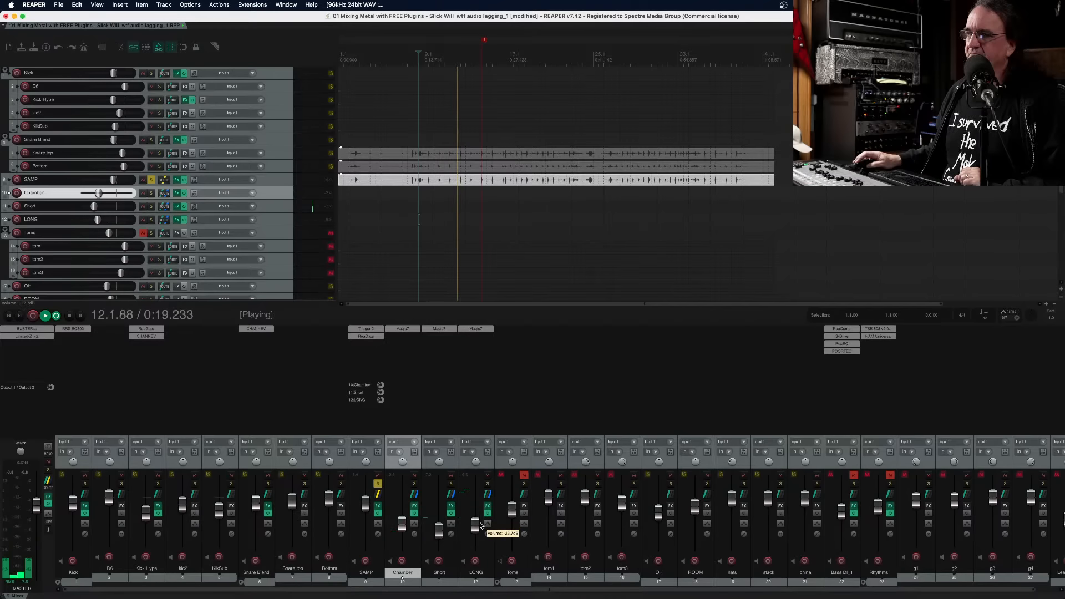
key("space")
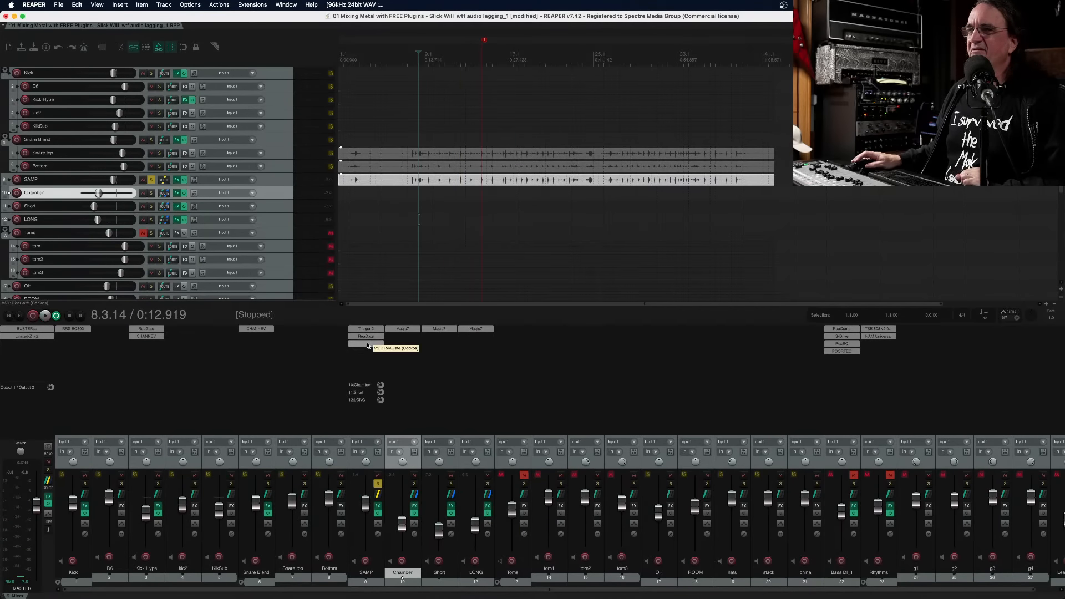
Add the CHANNEV plugin to the SAMP track after ReaGate, leaving it without a preset
double_click(366, 345)
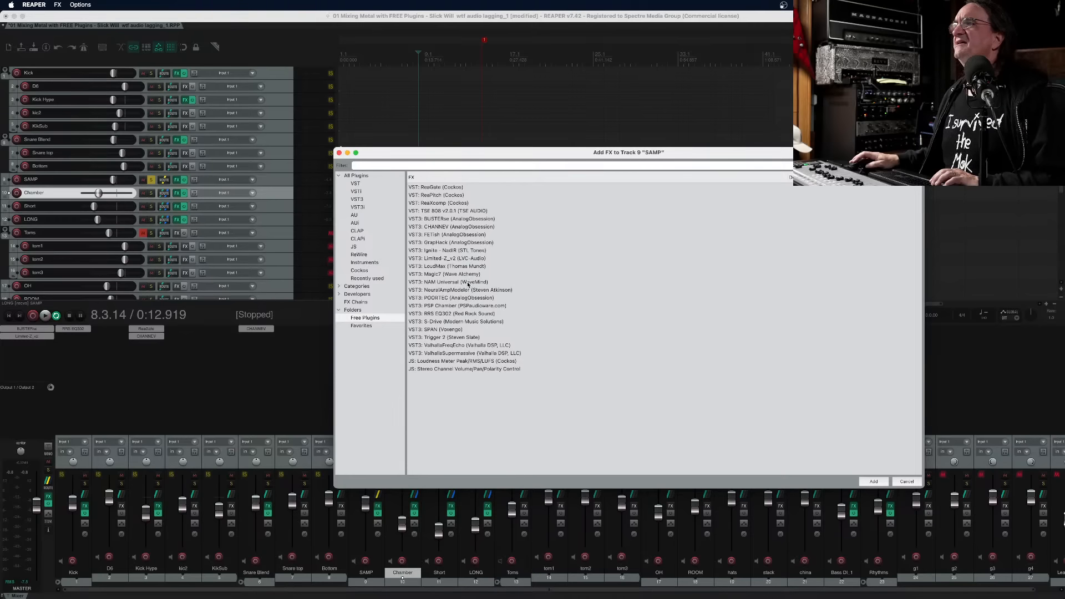
double_click(449, 226)
left_click_drag(268, 30, 545, 145)
left_click(379, 155)
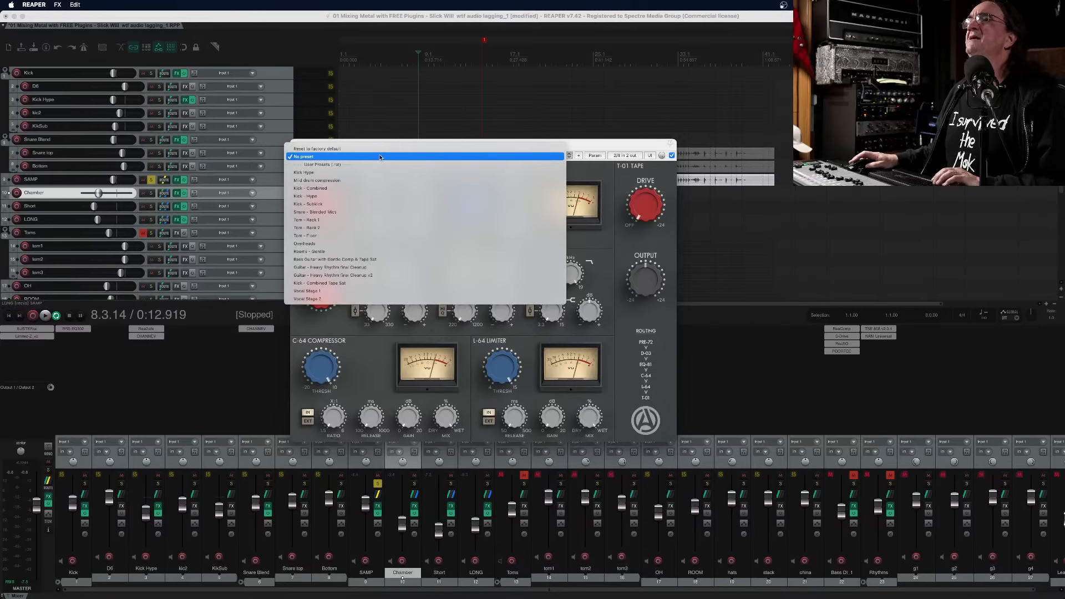
left_click(590, 148)
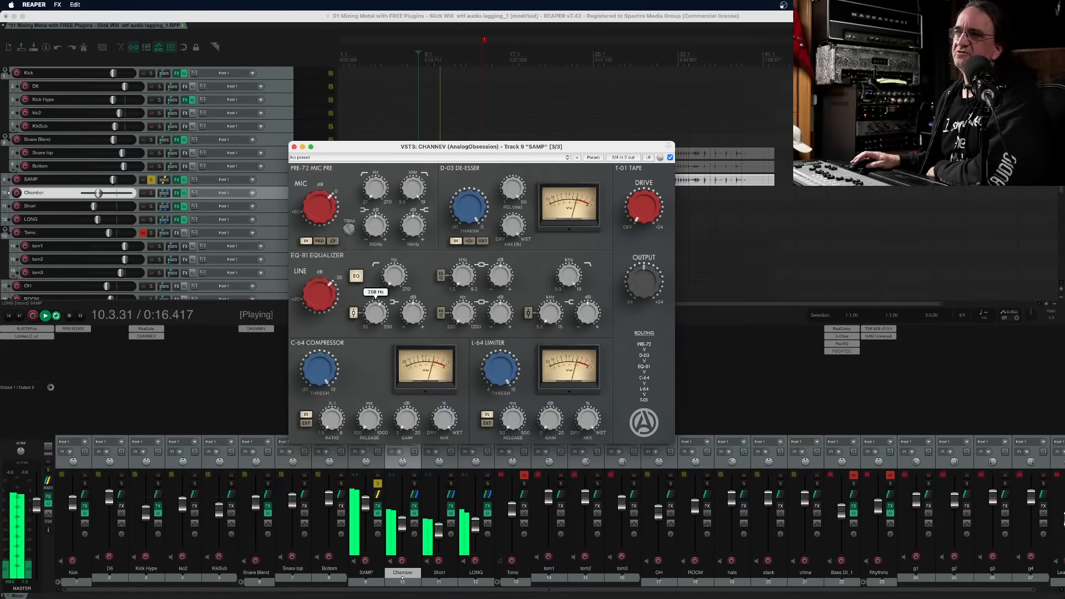
In SAMP's CHANNEV equalizer, adjust the low band gain at about 208 Hz and boost the 8.1 kHz band by 4.5 dB
mouse_move(410, 323)
left_mouse_down()
mouse_move(409, 294)
mouse_move(409, 310)
left_mouse_up()
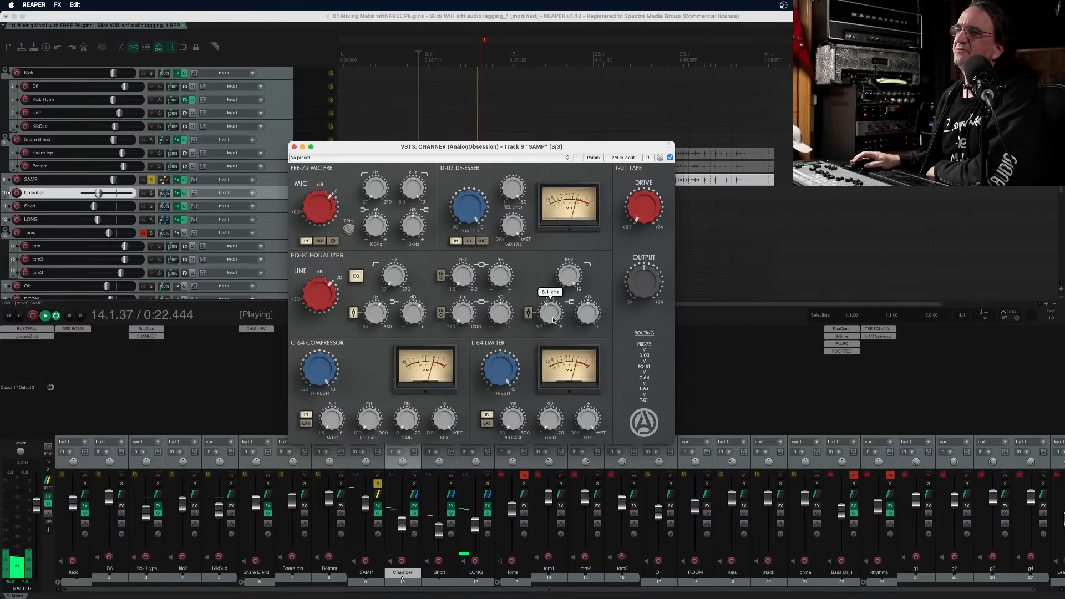
left_click(581, 309)
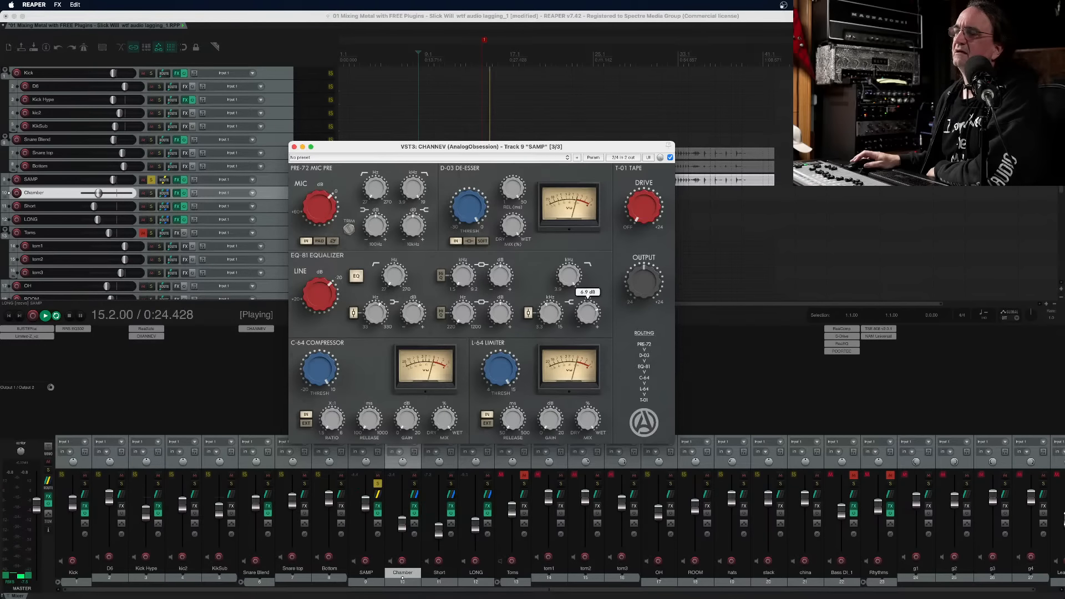
left_click_drag(582, 311, 581, 317)
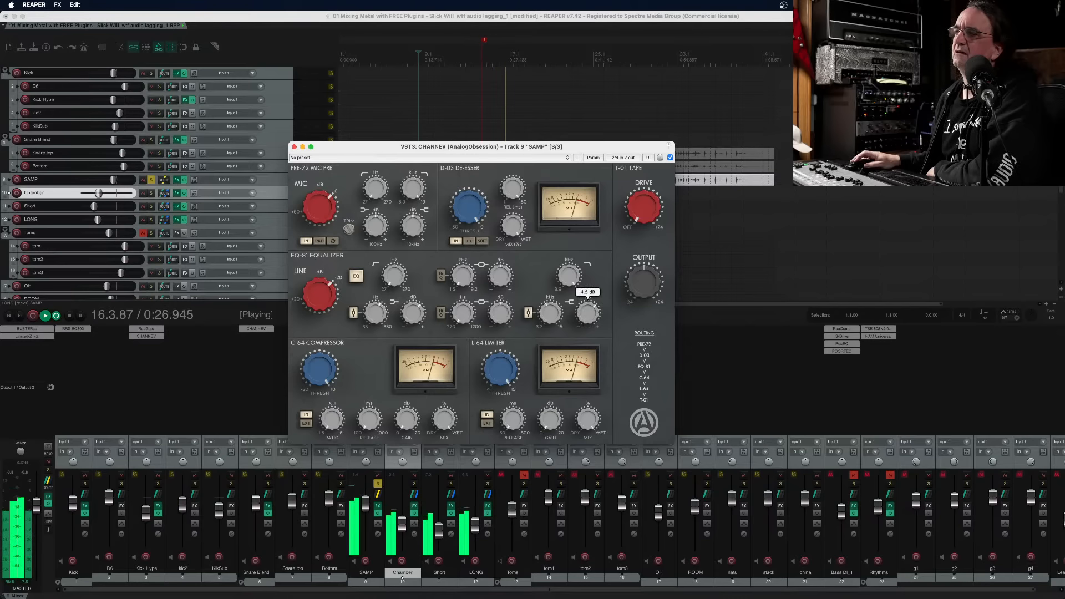
Adjust the low-mid band, boost 2.9 kHz by about 1.9 dB, and toggle the equalizer to compare
left_click(466, 309)
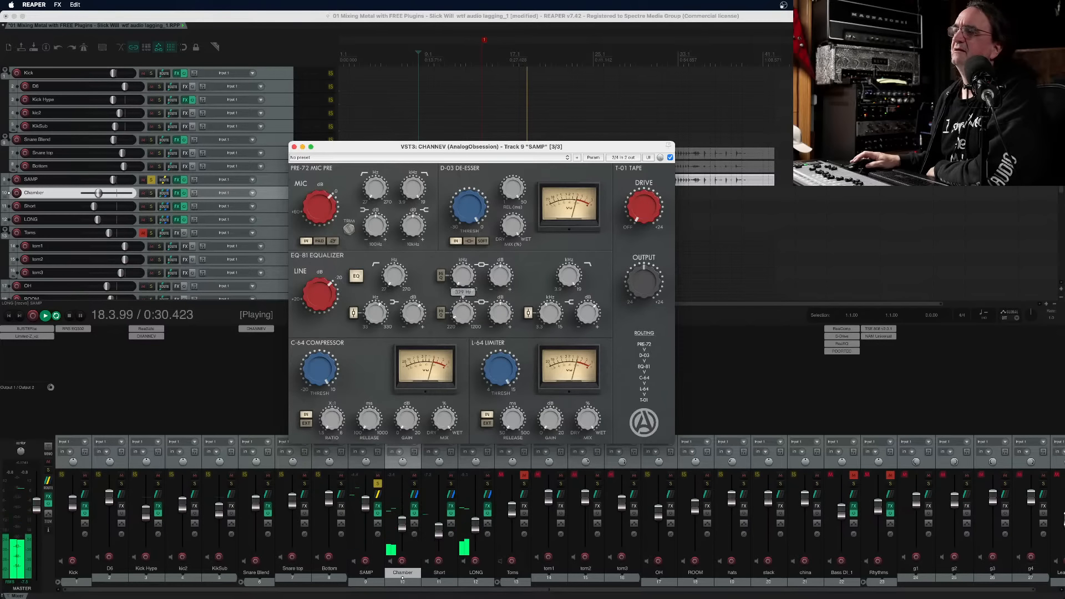
left_click_drag(466, 309, 467, 302)
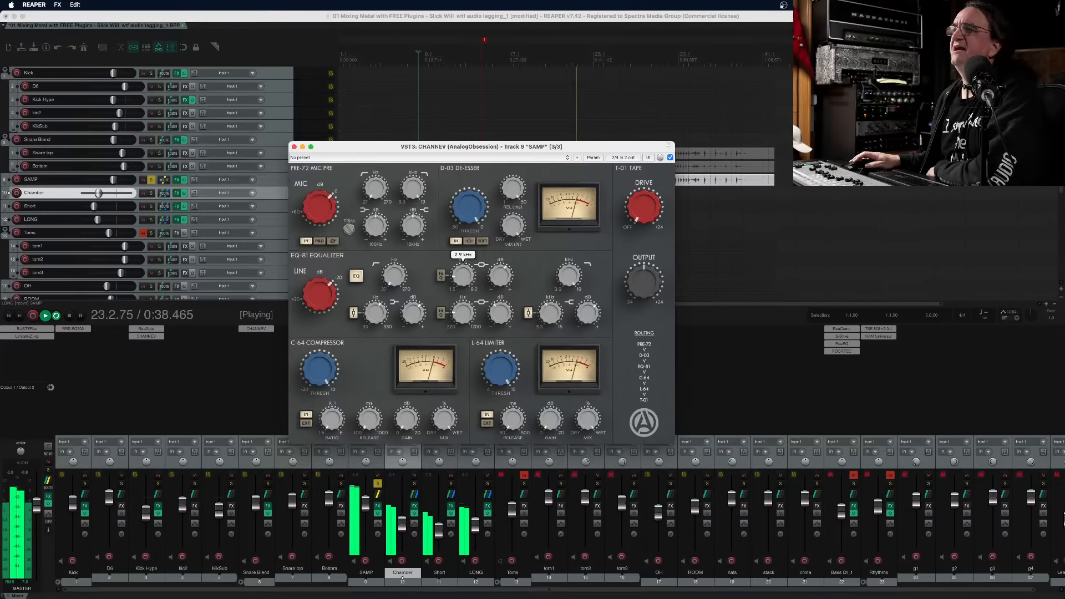
left_click_drag(501, 275, 500, 268)
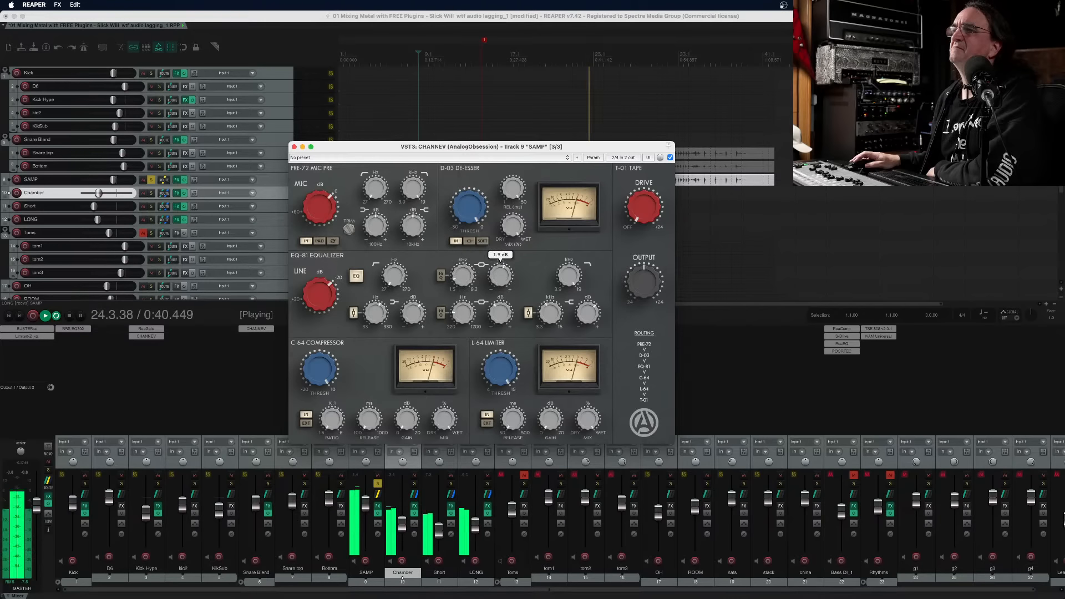
left_click(357, 277)
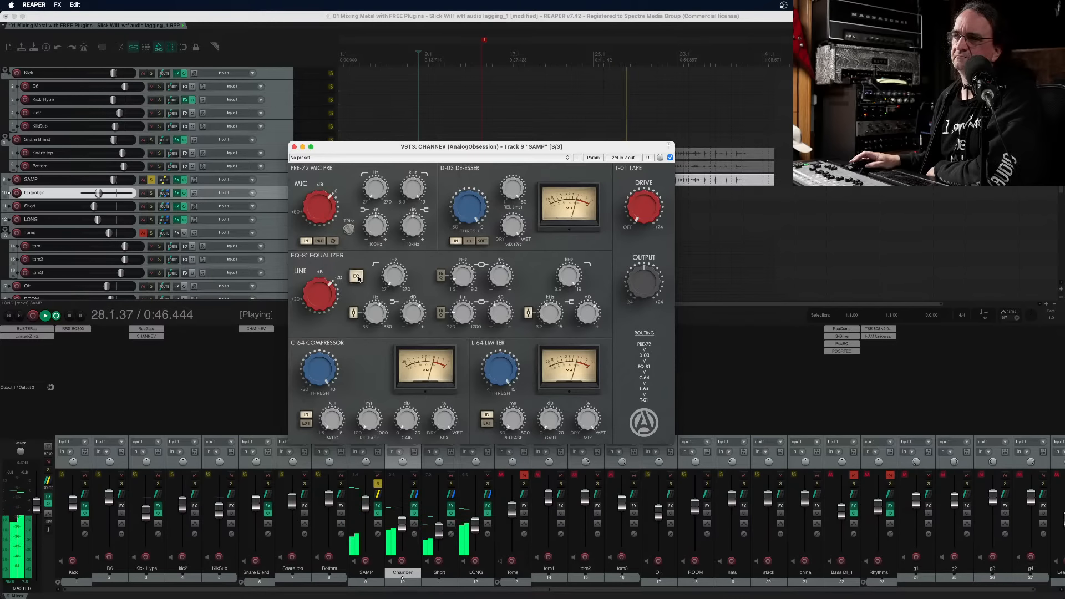
Clear the solos, close CHANNEV, and raise the Chamber, Short and LONG reverbs within the full drum mix
left_click(268, 486)
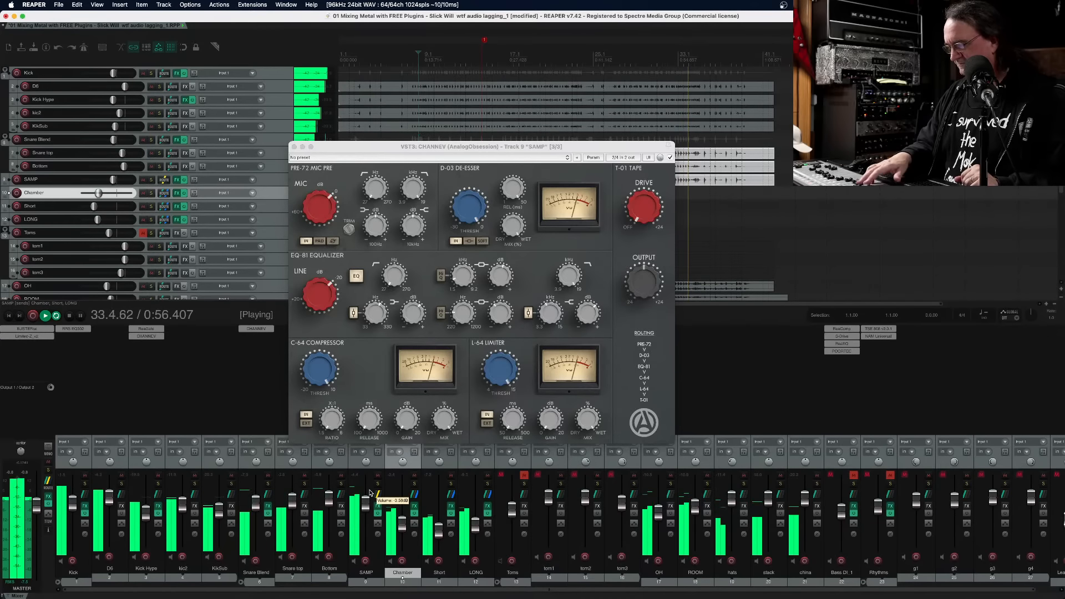
left_click(294, 147)
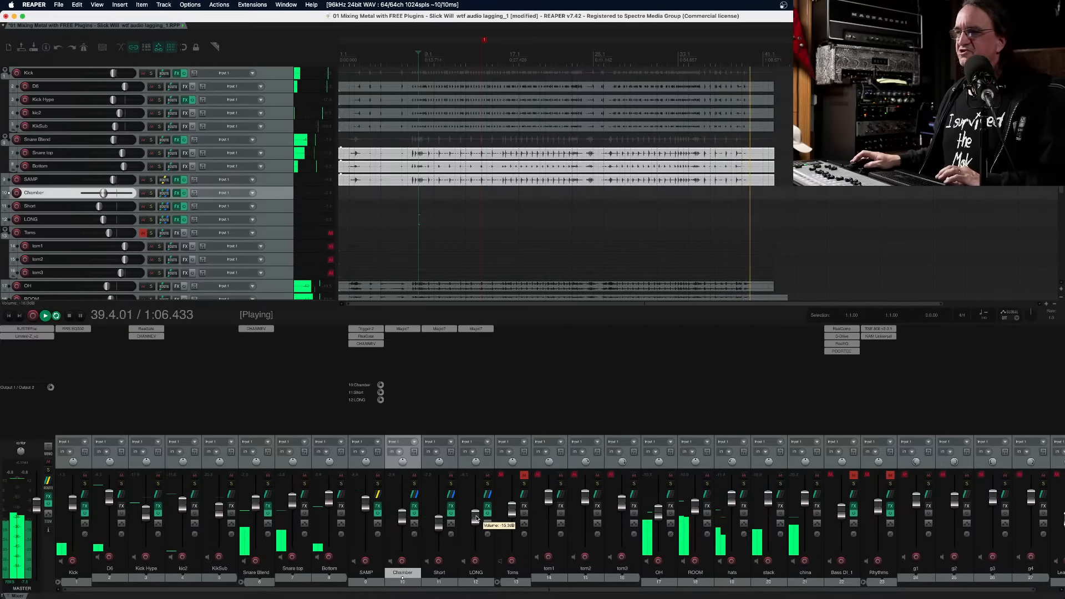
key("space")
key("space")
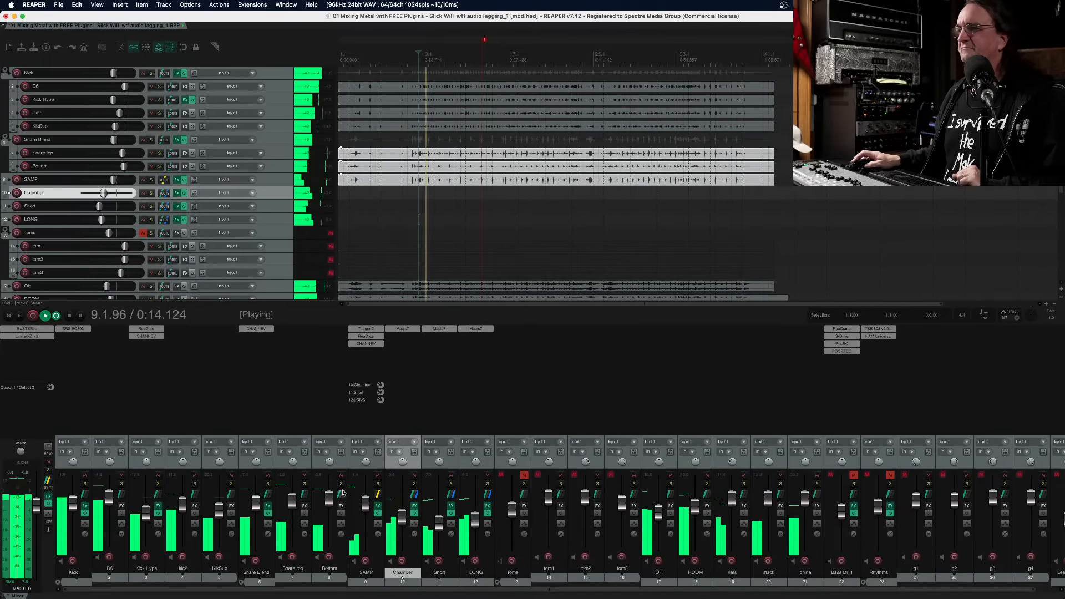
Unmute the Bass DI track and lower the SAMP track's volume to about -7.5 dB during playback
left_click_drag(364, 545, 363, 510)
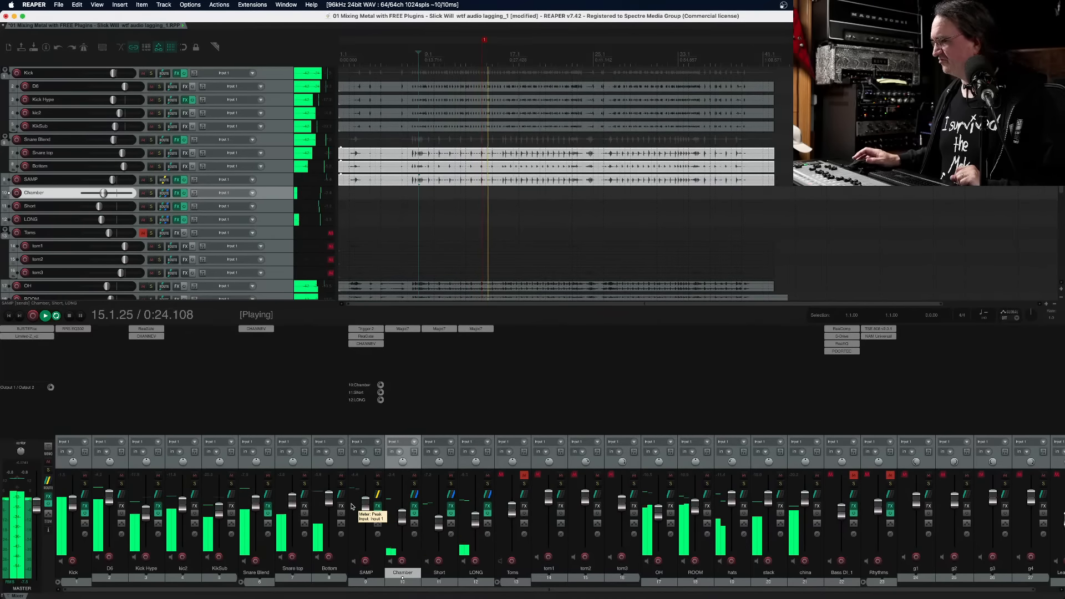
left_click(859, 479)
left_click(854, 476)
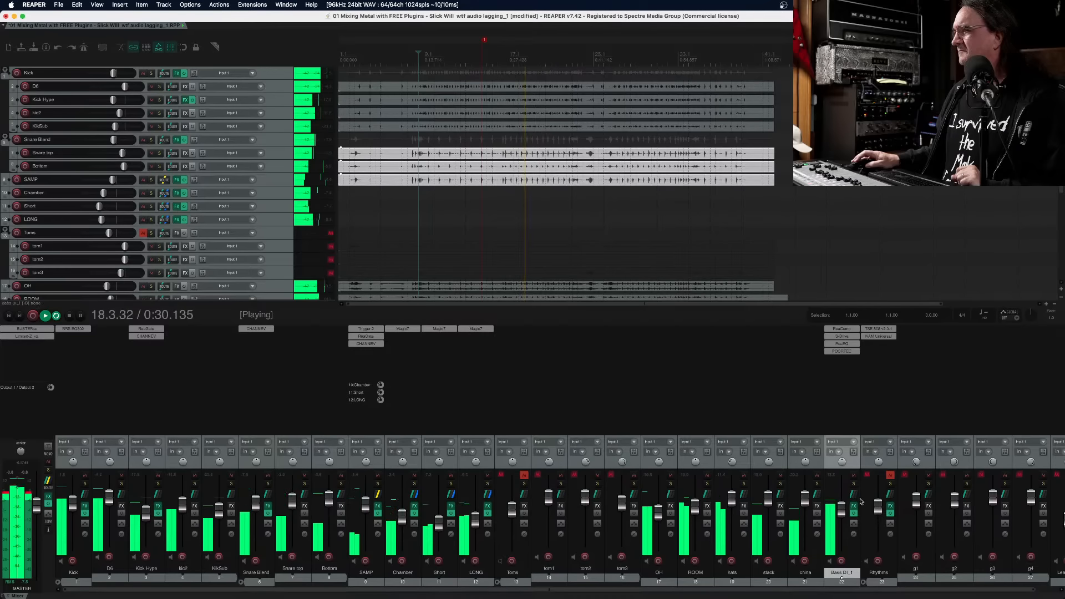
scroll(360, 517, "down", 3)
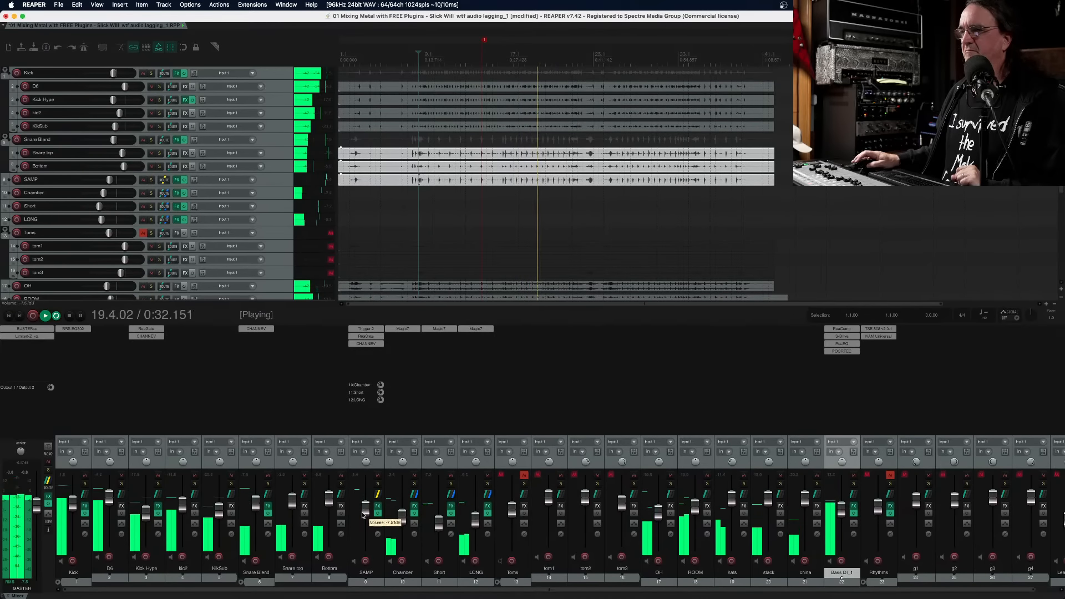
scroll(362, 517, "up", 1)
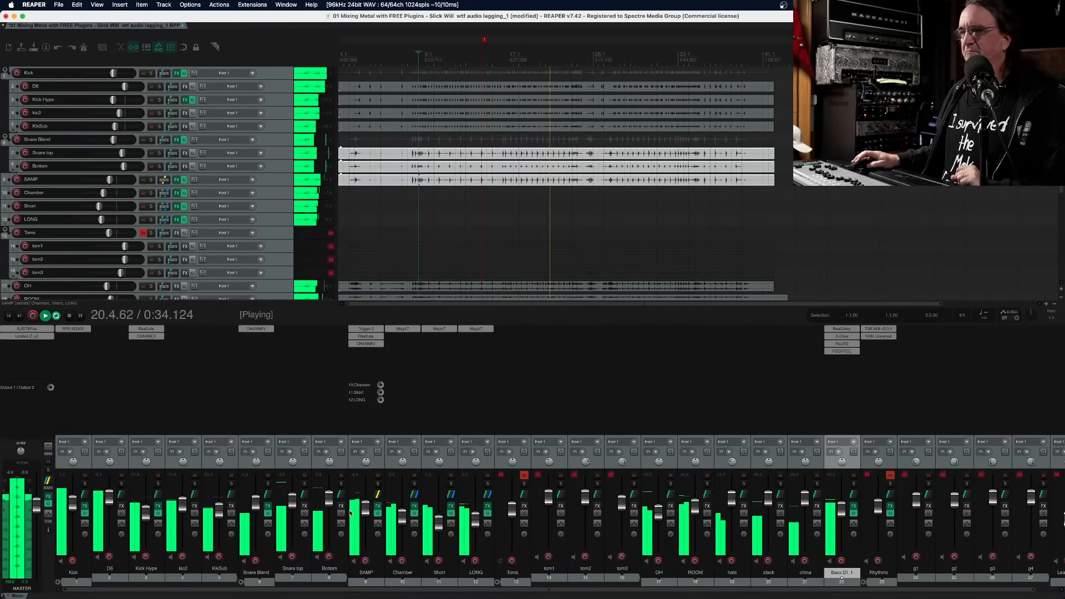
Raise the snare Bottom track's volume, solo it, and stop playback
scroll(341, 494, "up", 2)
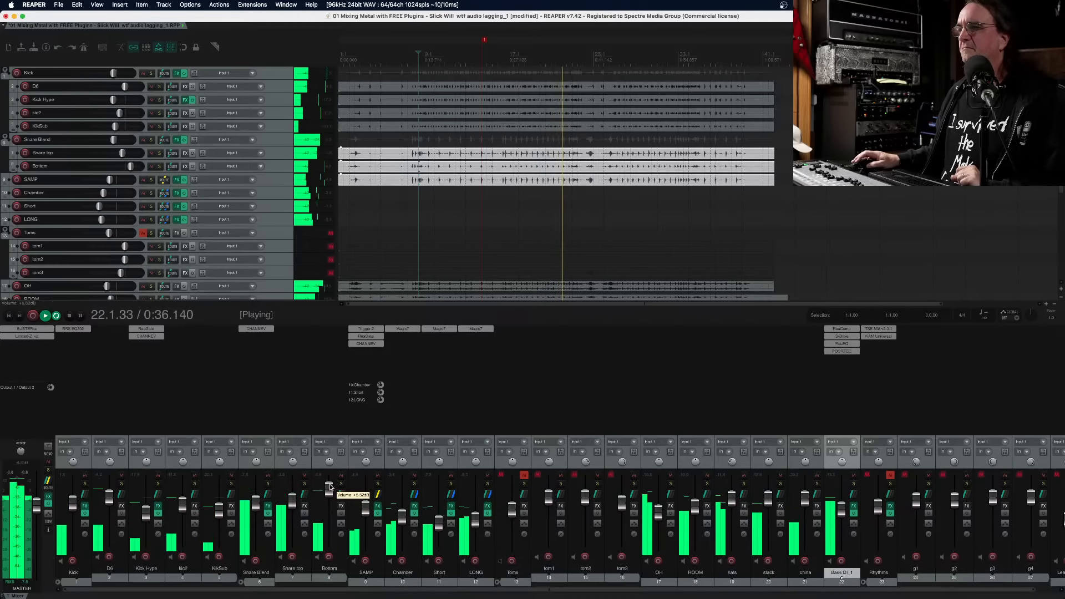
left_click(341, 484)
key("space")
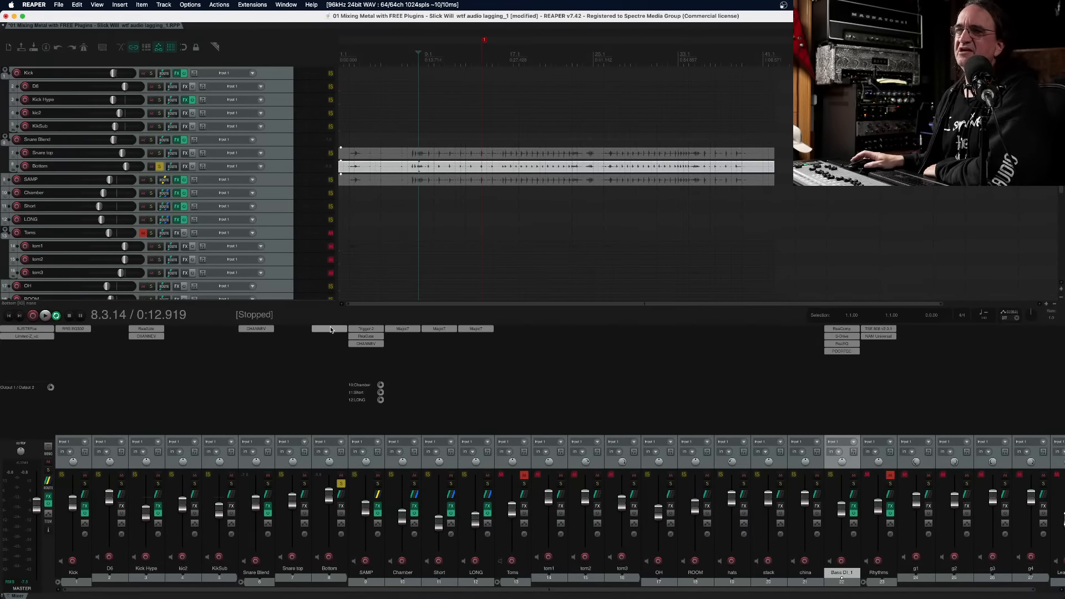
Add ReaGate to the snare Bottom track and play the soloed track through it
double_click(331, 329)
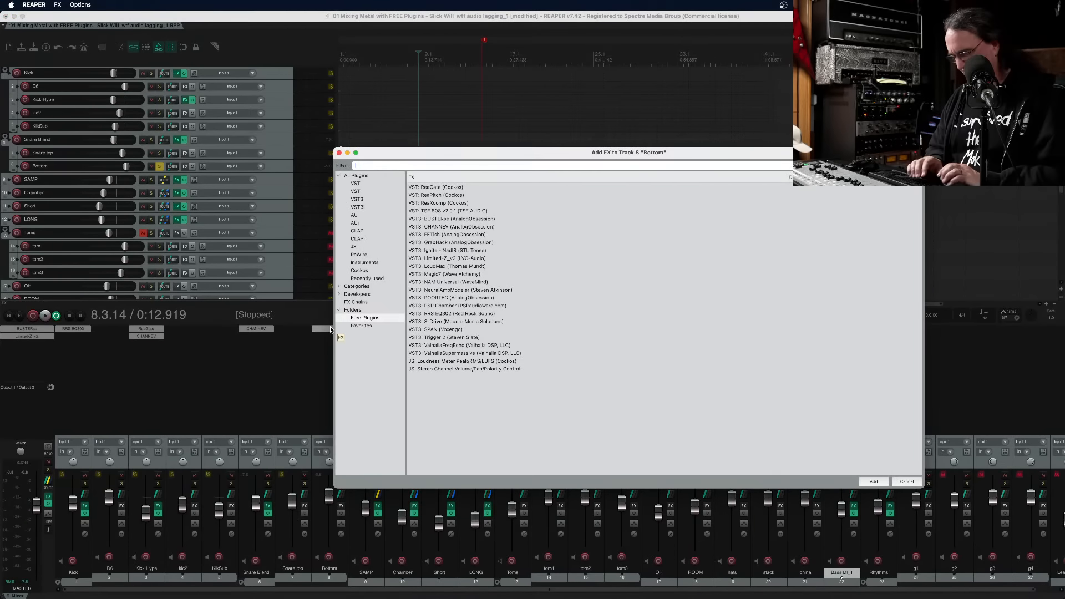
double_click(438, 187)
left_click_drag(129, 32, 446, 211)
key("space")
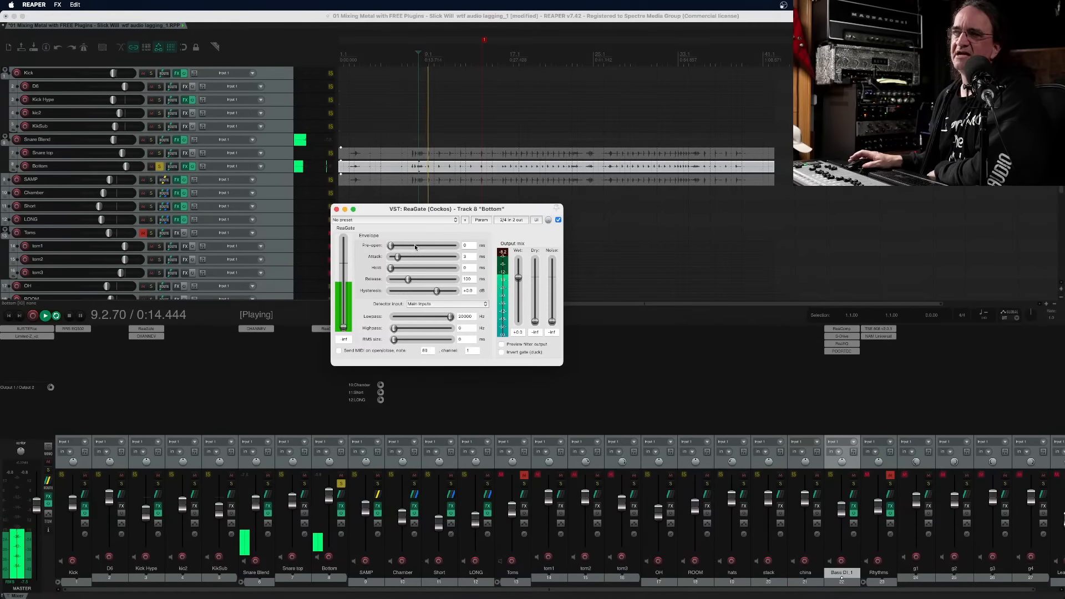
Set the Bottom track's ReaGate threshold to -26.5 dB and release to 373 ms, and raise its noise output level
left_click_drag(343, 328, 344, 310)
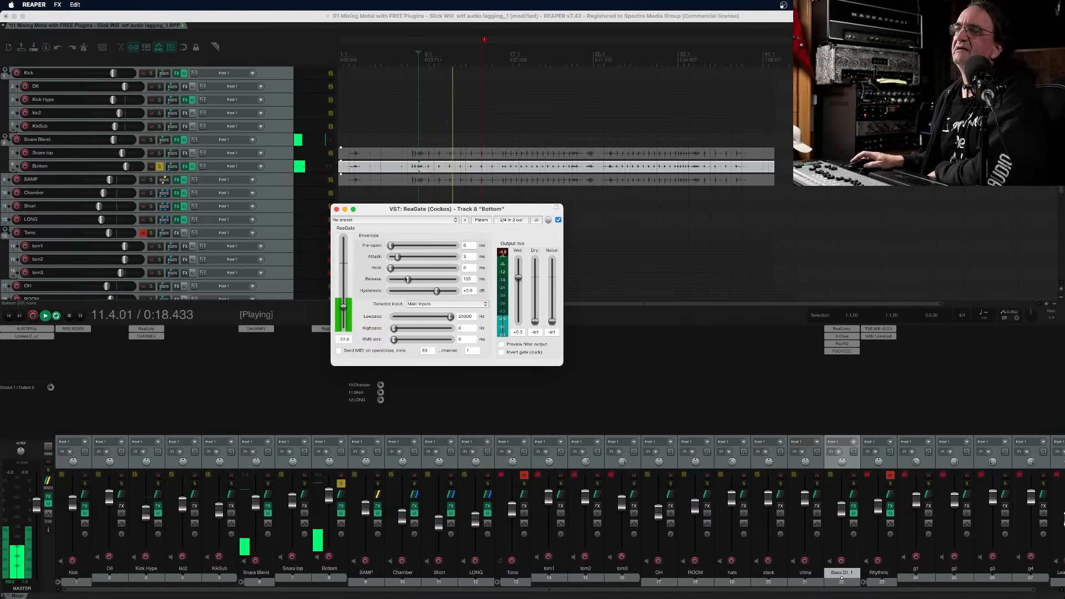
left_click_drag(340, 308, 341, 302)
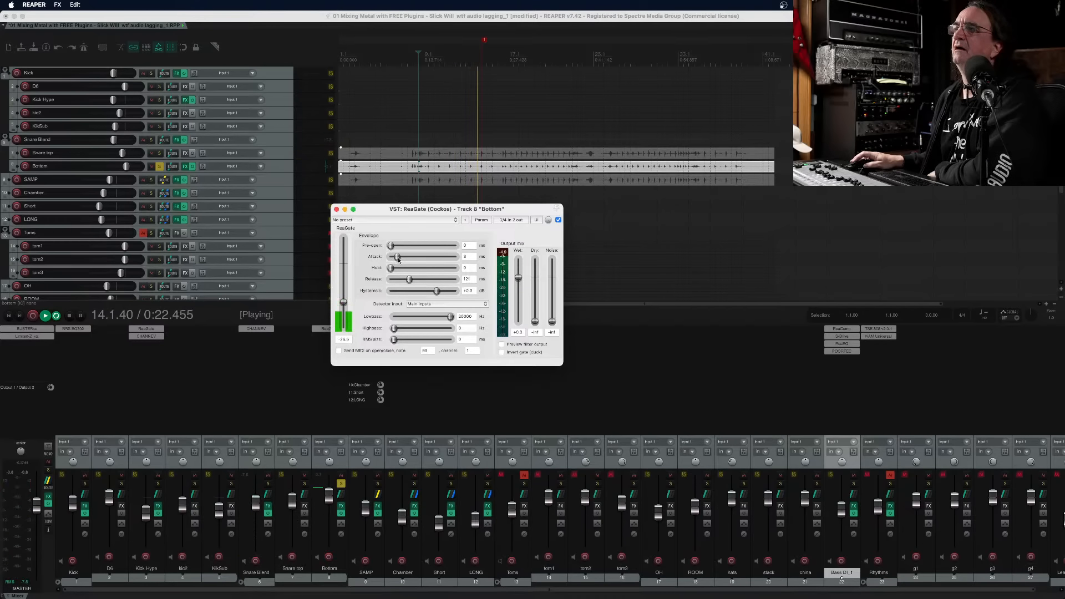
left_click_drag(409, 279, 419, 280)
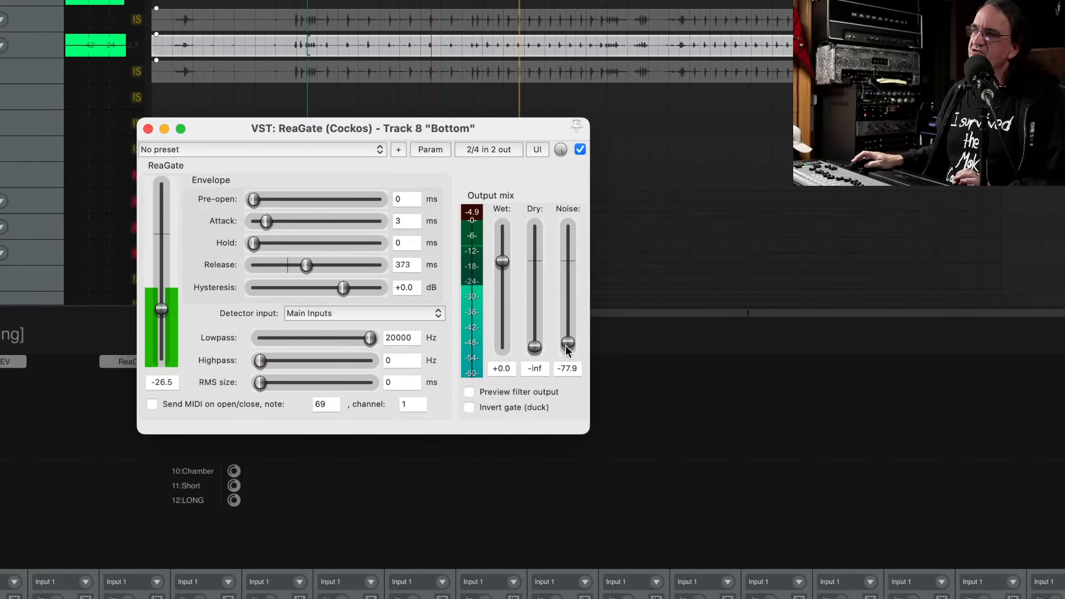
left_click_drag(567, 348, 567, 319)
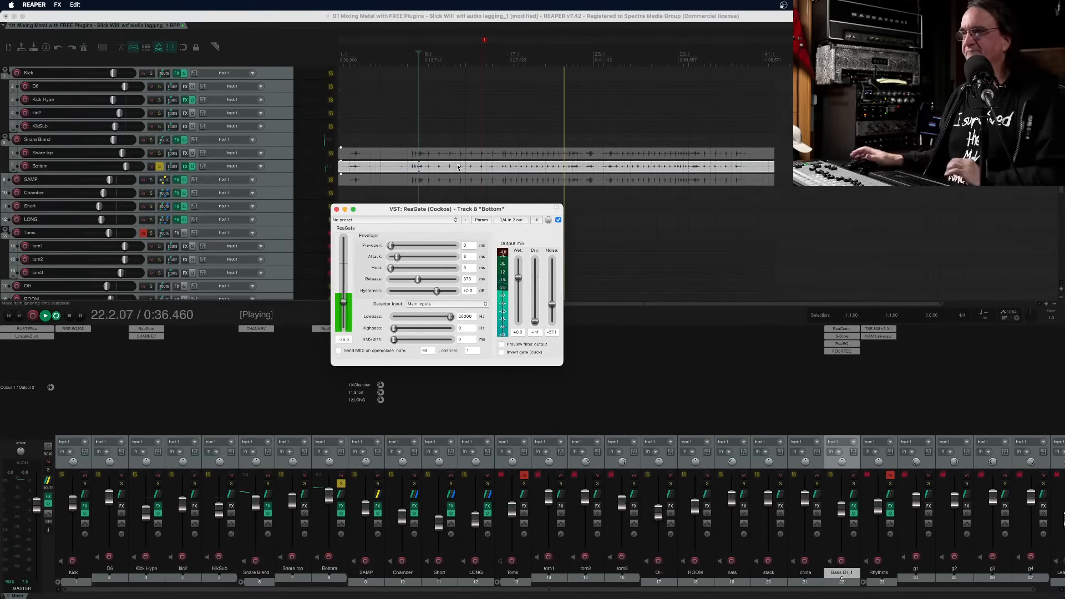
left_click(337, 210)
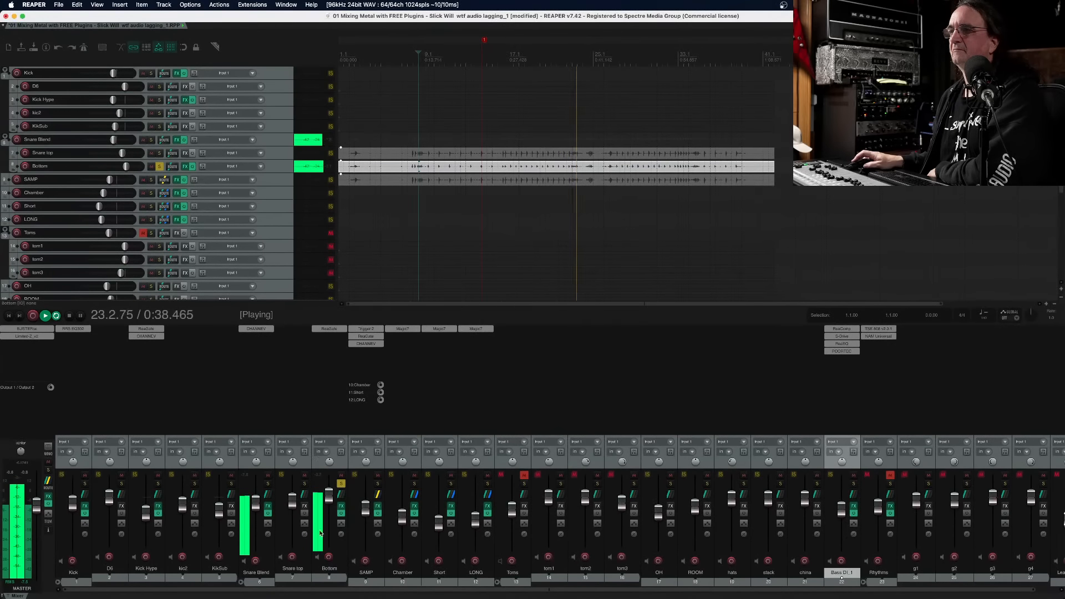
Lower the Bottom track's volume, unsolo it, and lower the Snare Blend level in the full mix
left_click_drag(329, 495, 331, 511)
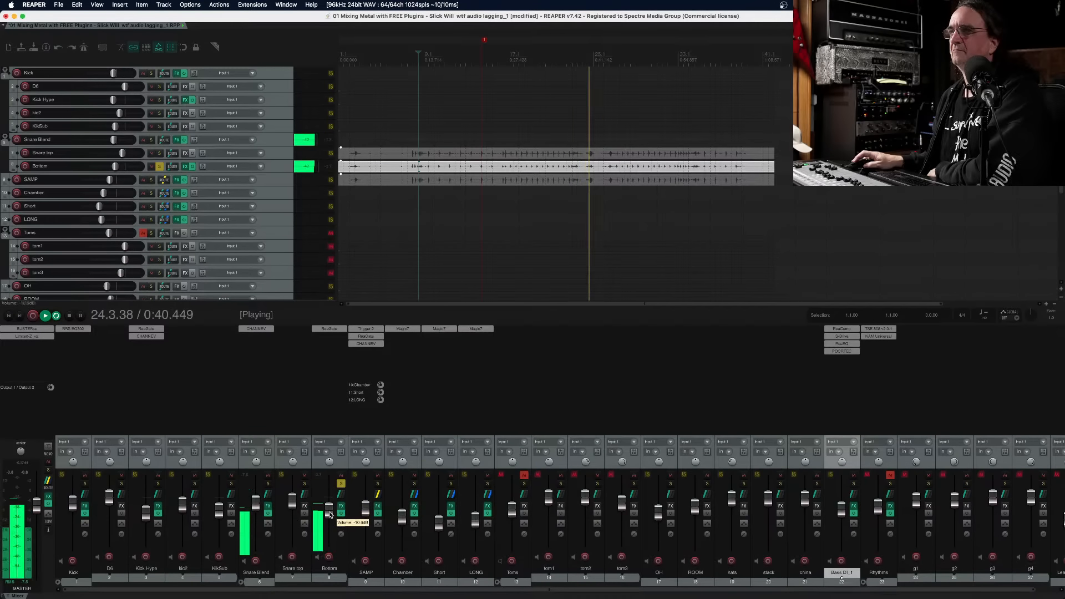
left_click(342, 483)
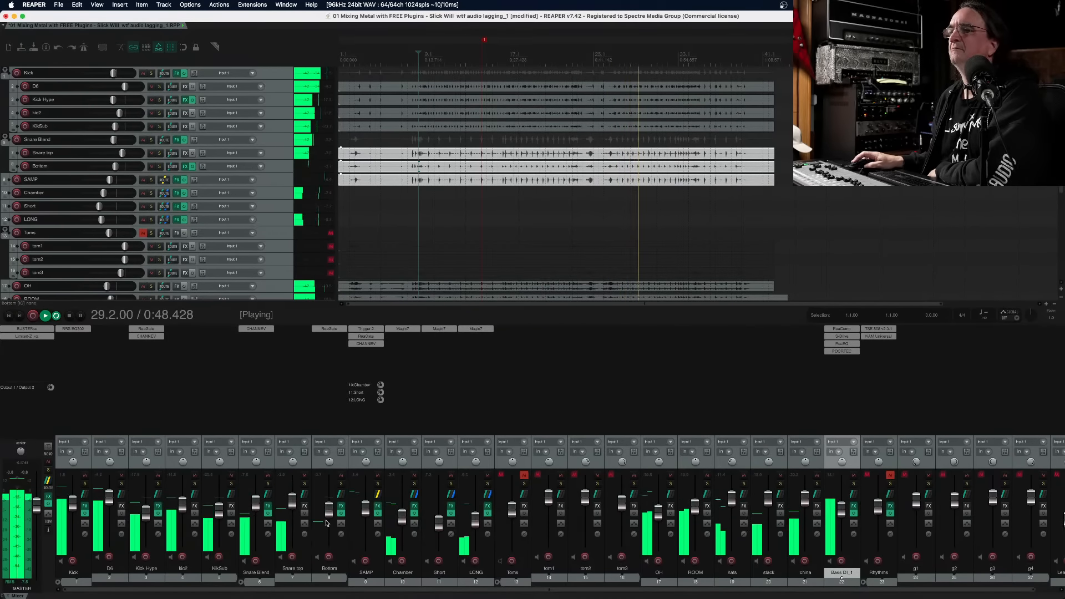
mouse_move(329, 513)
left_mouse_down()
mouse_move(331, 503)
mouse_move(330, 511)
left_mouse_up()
left_click_drag(256, 502, 257, 530)
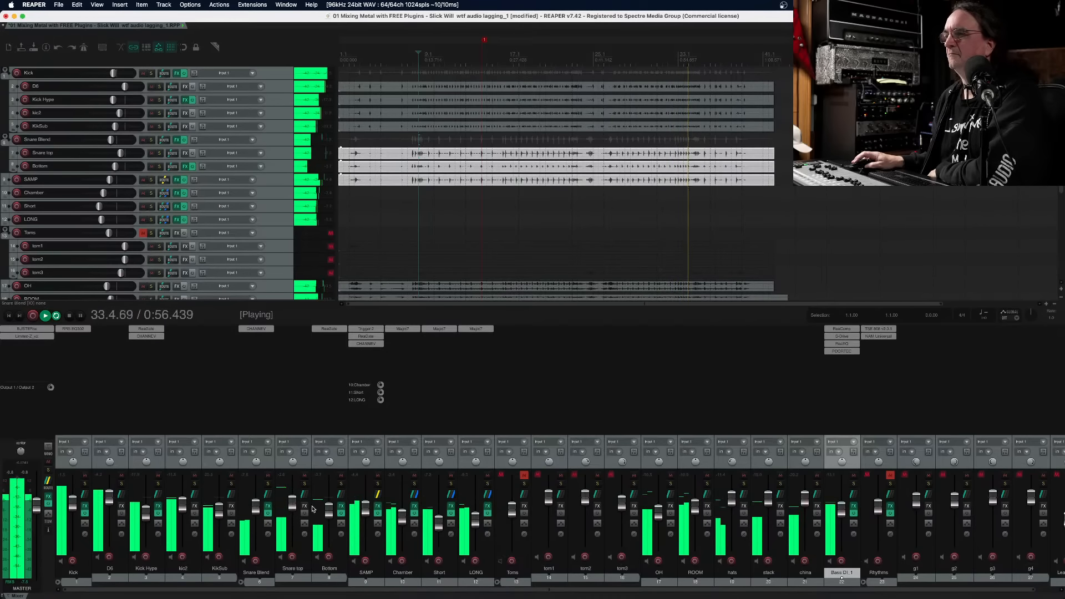
Restart playback and mute the SAMP track to hear the snare without the sample
mouse_move(366, 514)
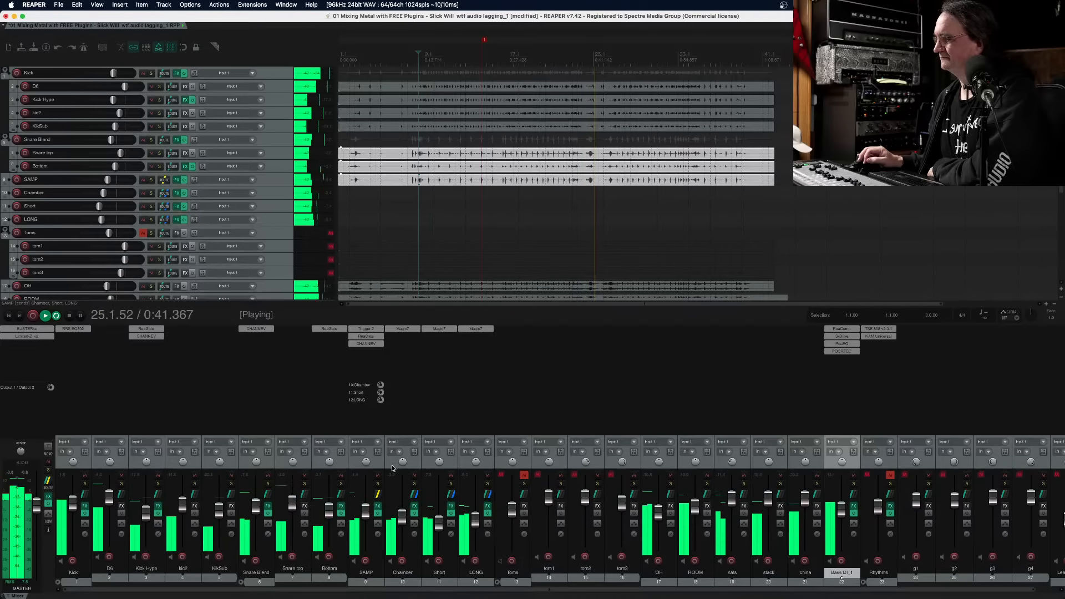
key("space")
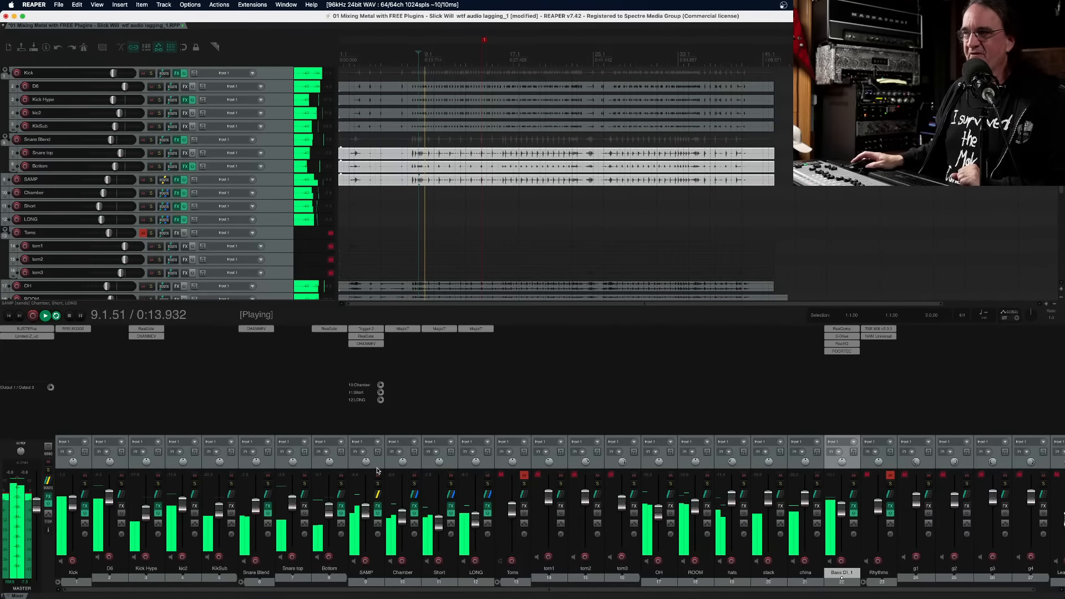
left_click(377, 476)
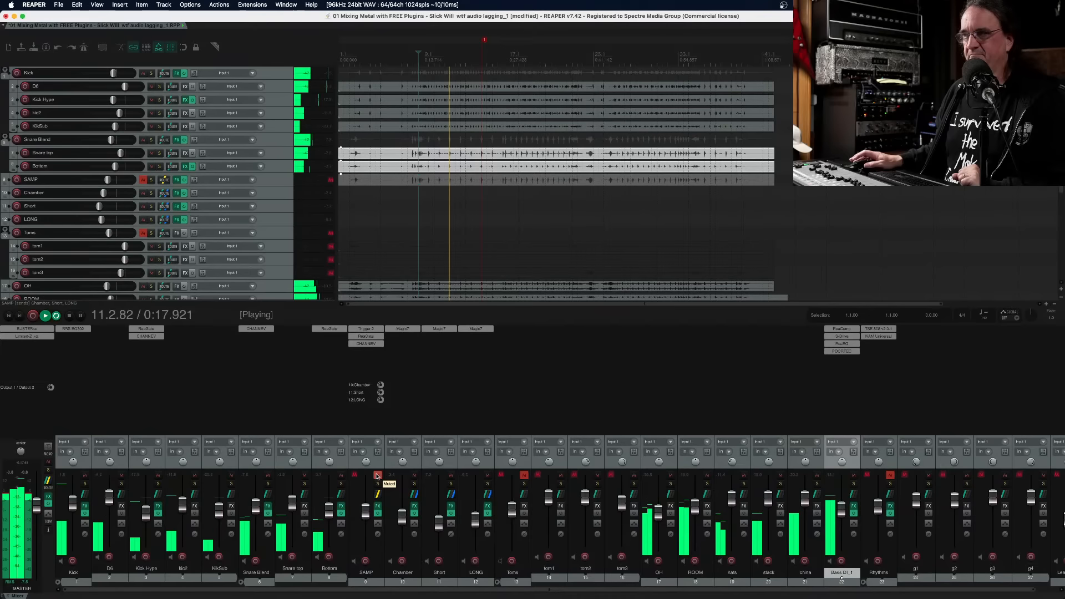
Unmute the SAMP track, replay the section, and check the BUSTERse compressor on the master track
left_click(378, 475)
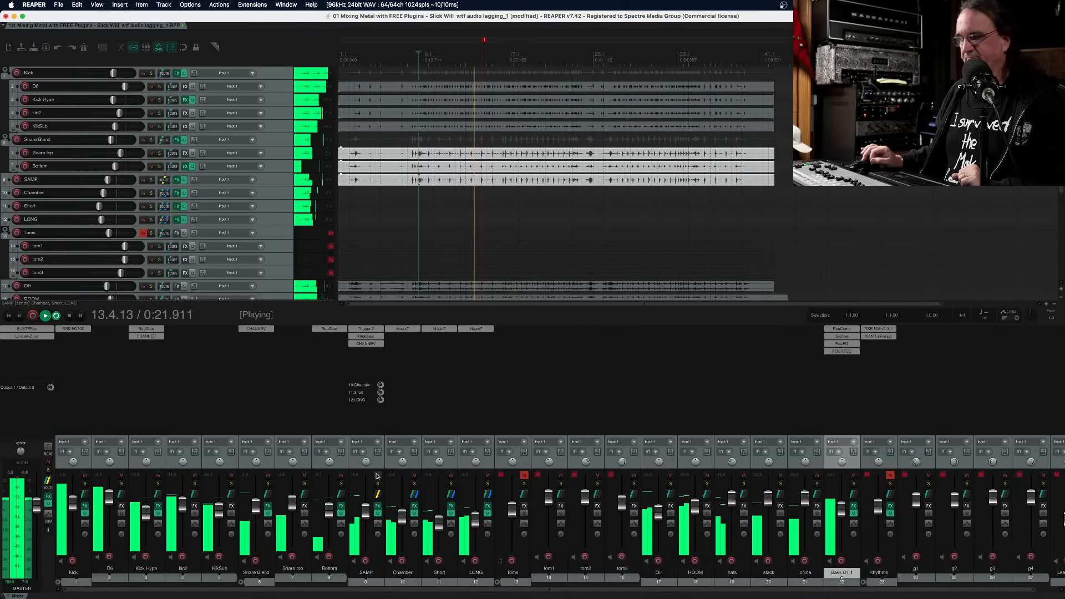
key("space")
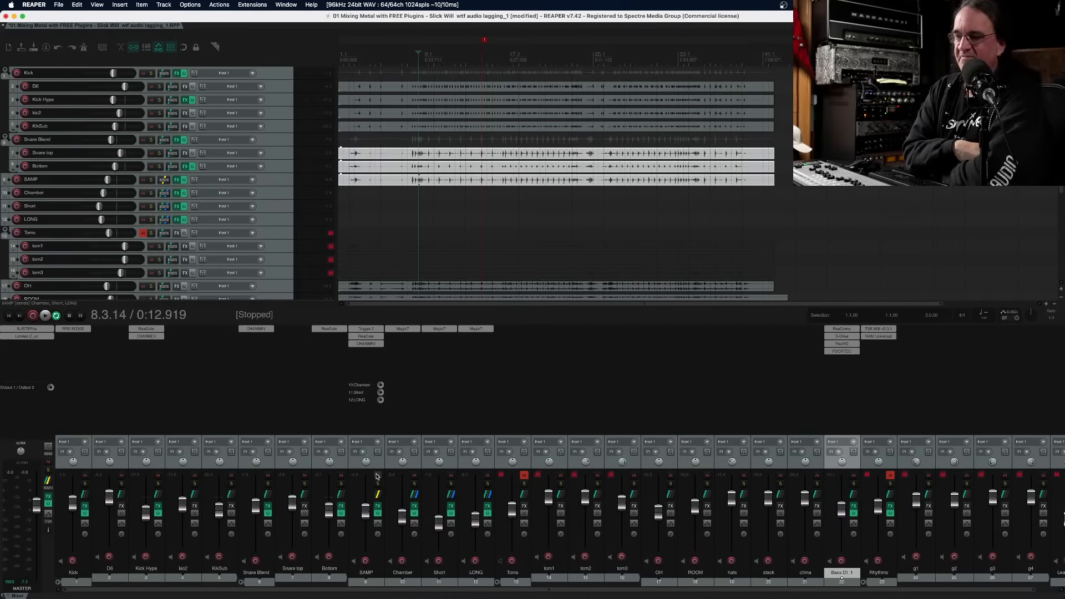
key("space")
left_click(35, 333)
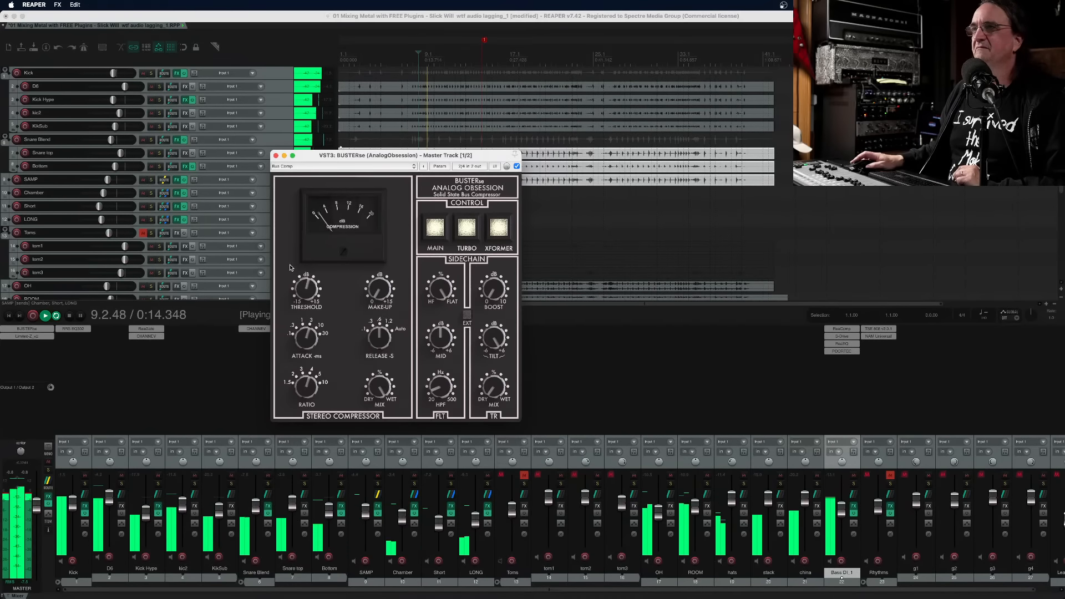
left_click(277, 156)
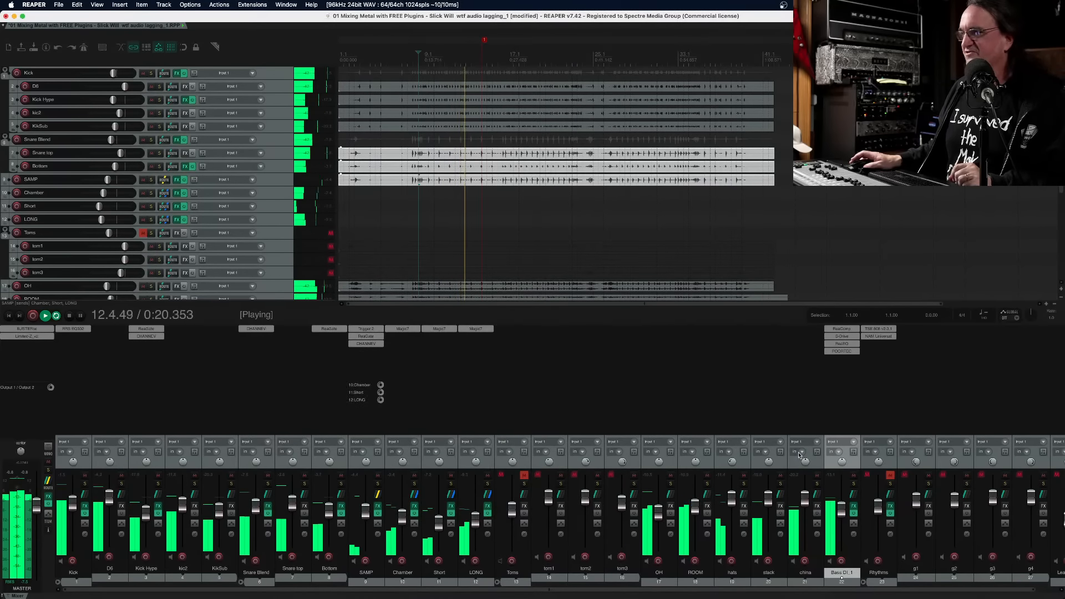
Unmute the Rhythms guitar folder and solo it briefly before returning to the full mix
left_click(891, 477)
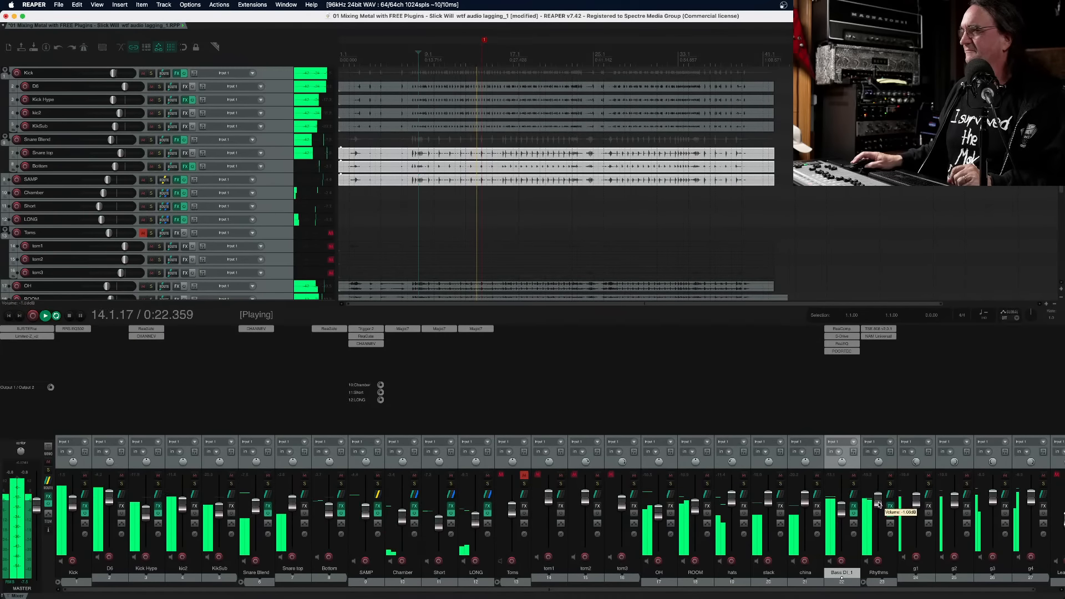
left_click(890, 483)
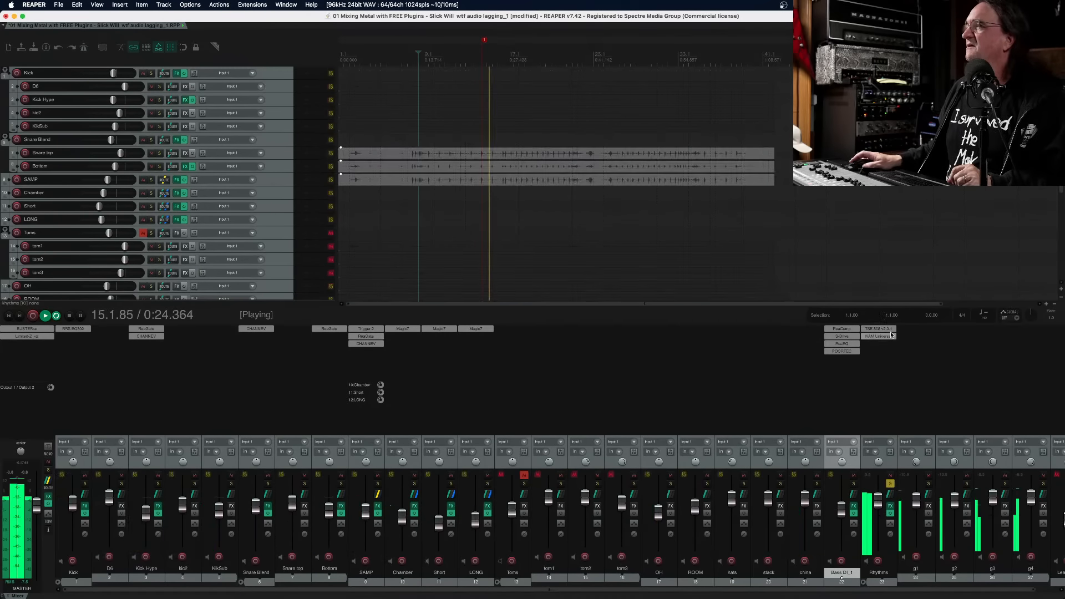
left_click(891, 483)
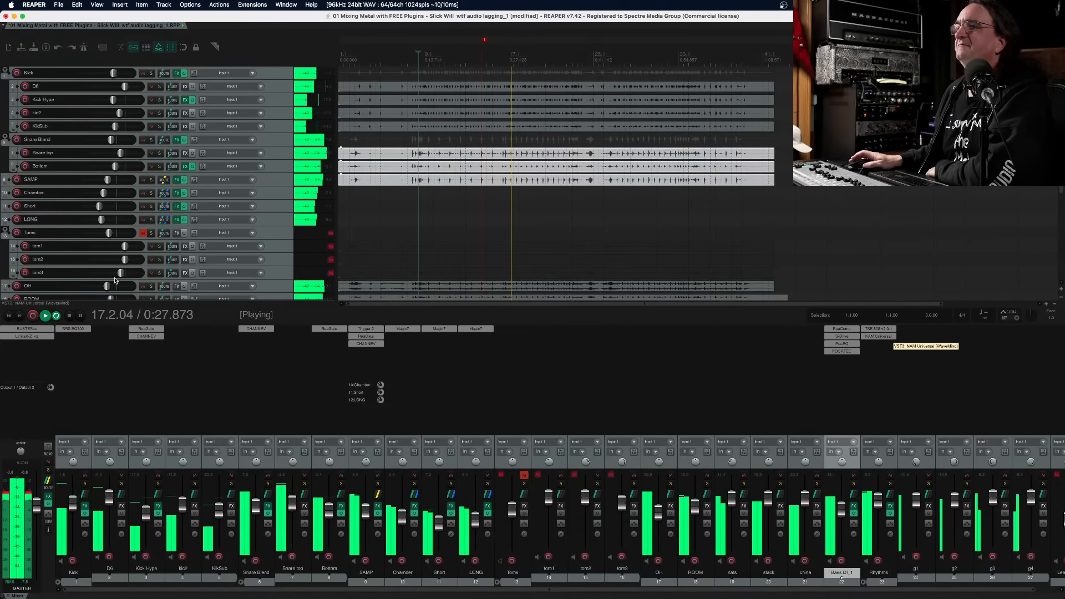
Examine the NAM Universal amp and Aggravator settings on the Rhythms track while the mix plays
left_click(878, 336)
mouse_move(247, 310)
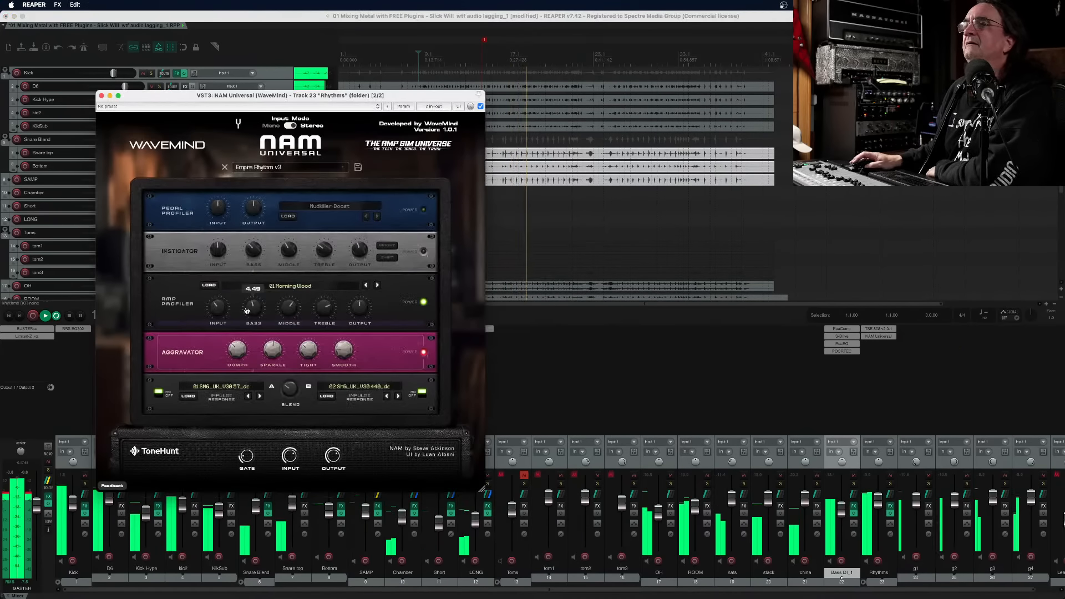
mouse_move(238, 356)
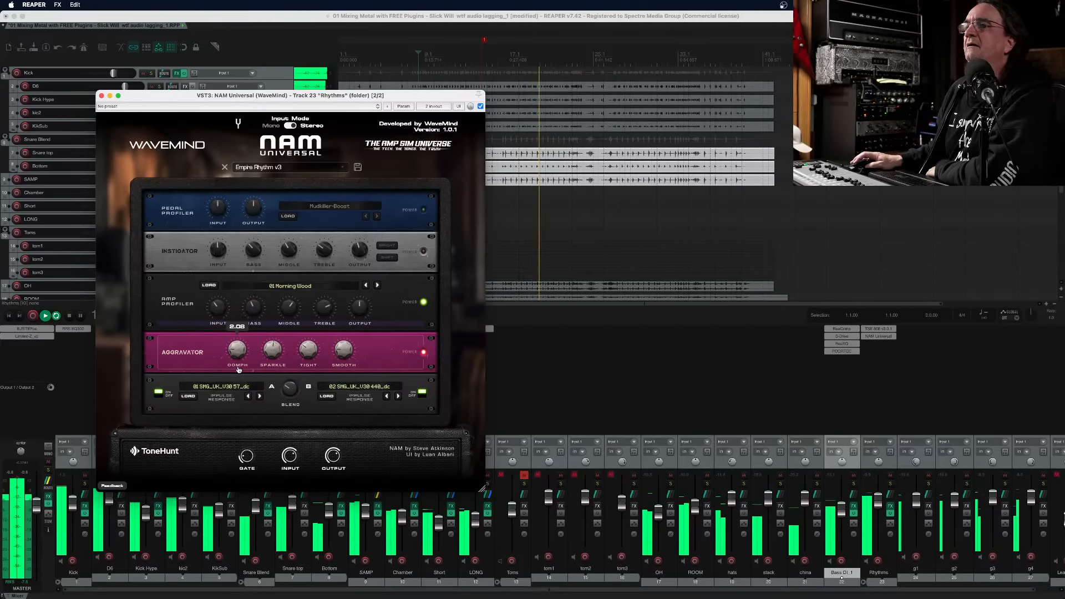
mouse_move(269, 351)
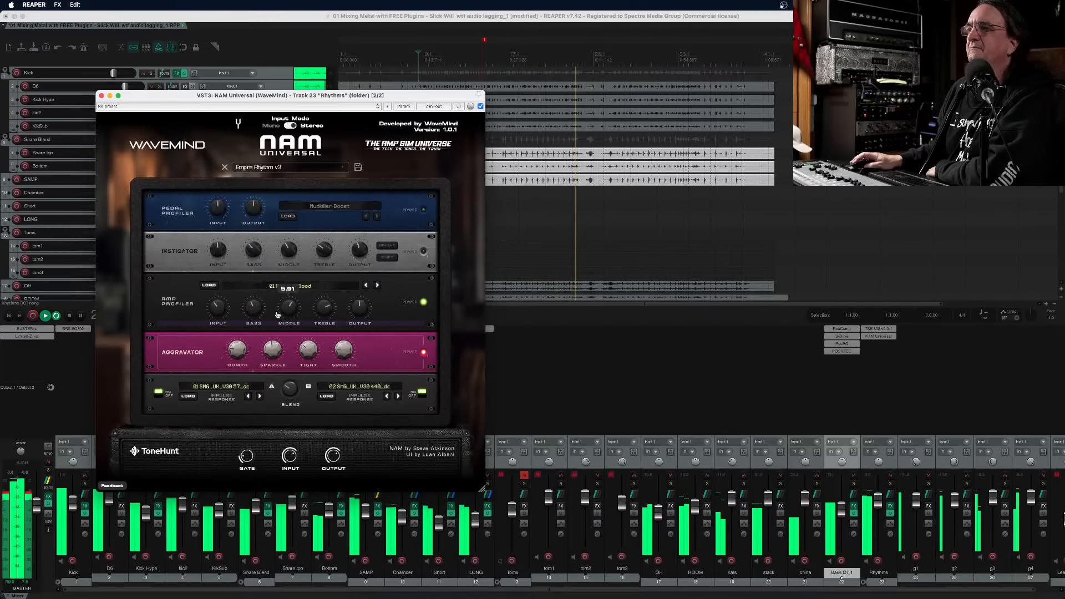
mouse_move(309, 351)
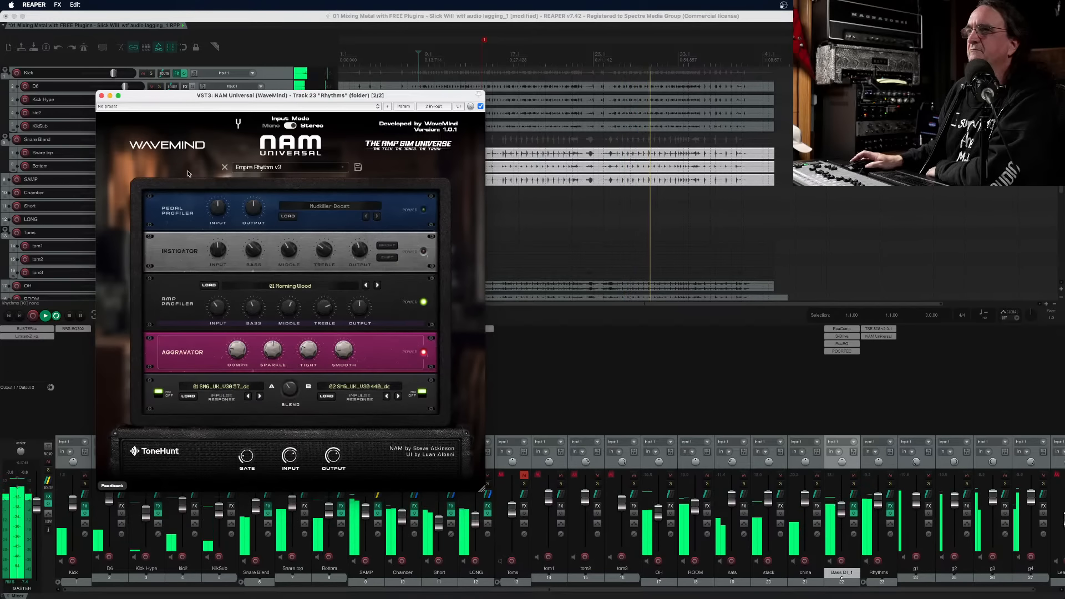
left_click(101, 95)
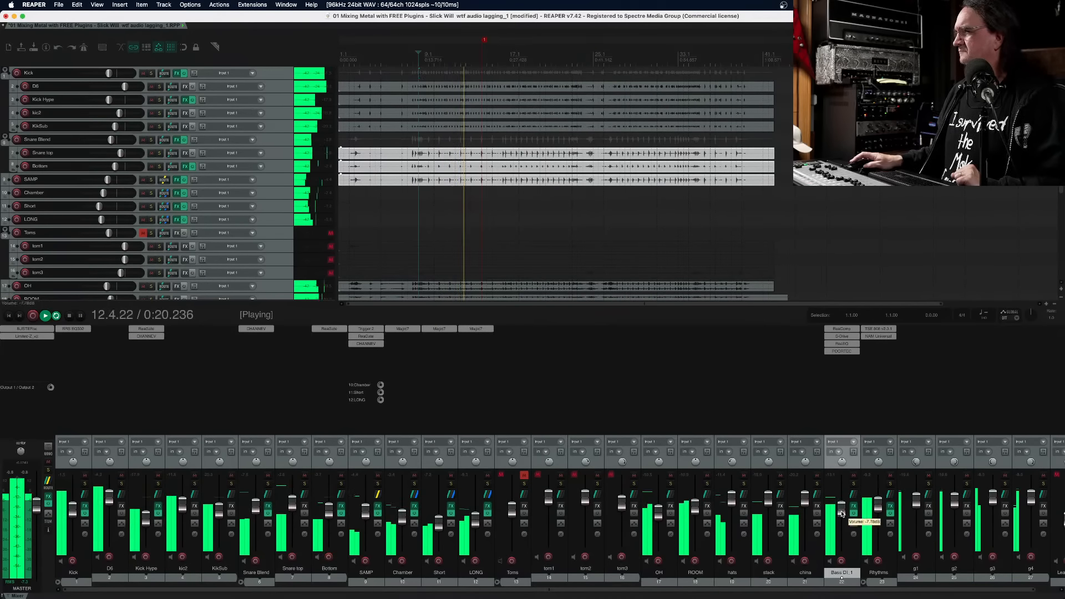
Raise the bass DI level slightly, then mute the china, stack and hats tracks and pull their faders fully down
left_click_drag(843, 514, 844, 511)
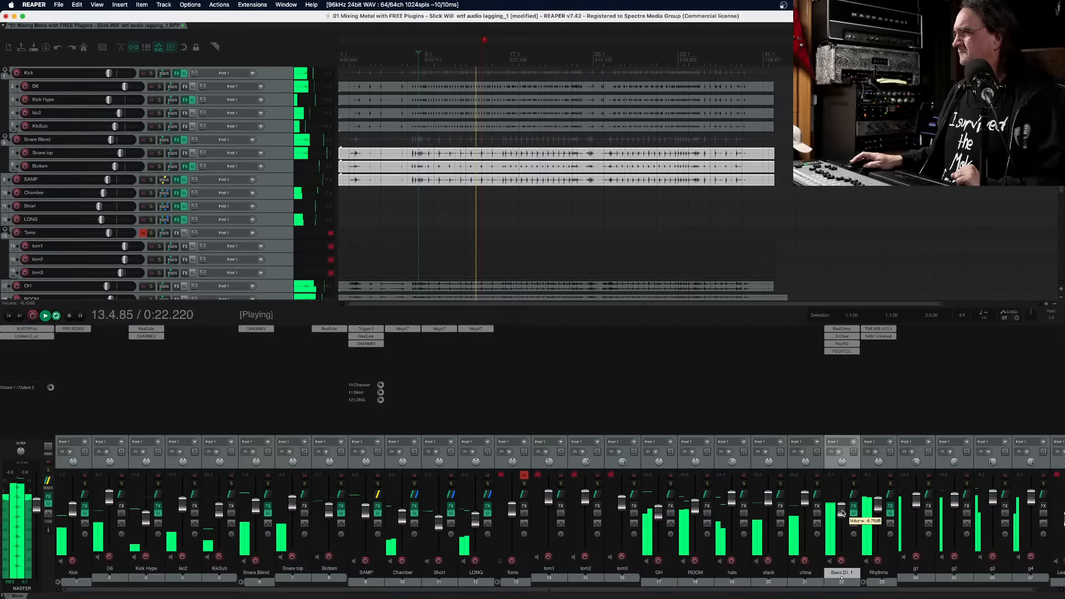
left_click(817, 475)
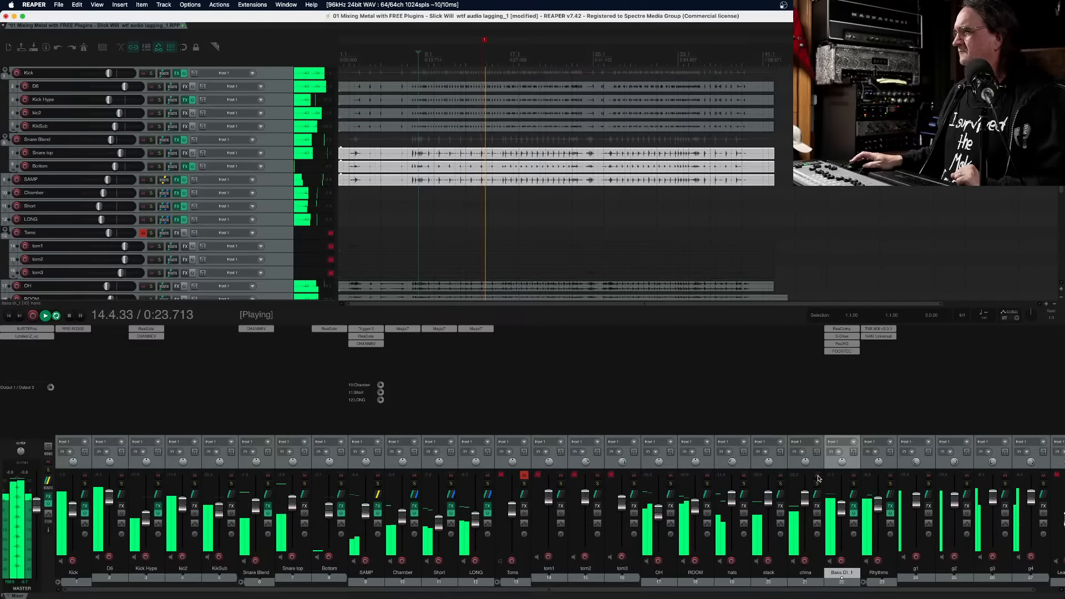
left_click(781, 476)
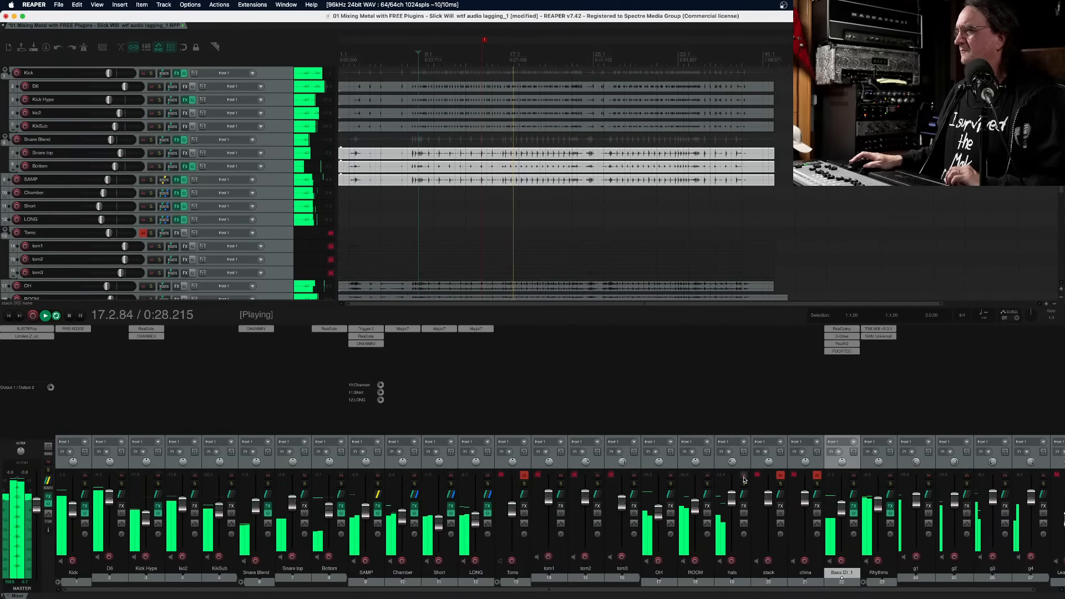
left_click(745, 475)
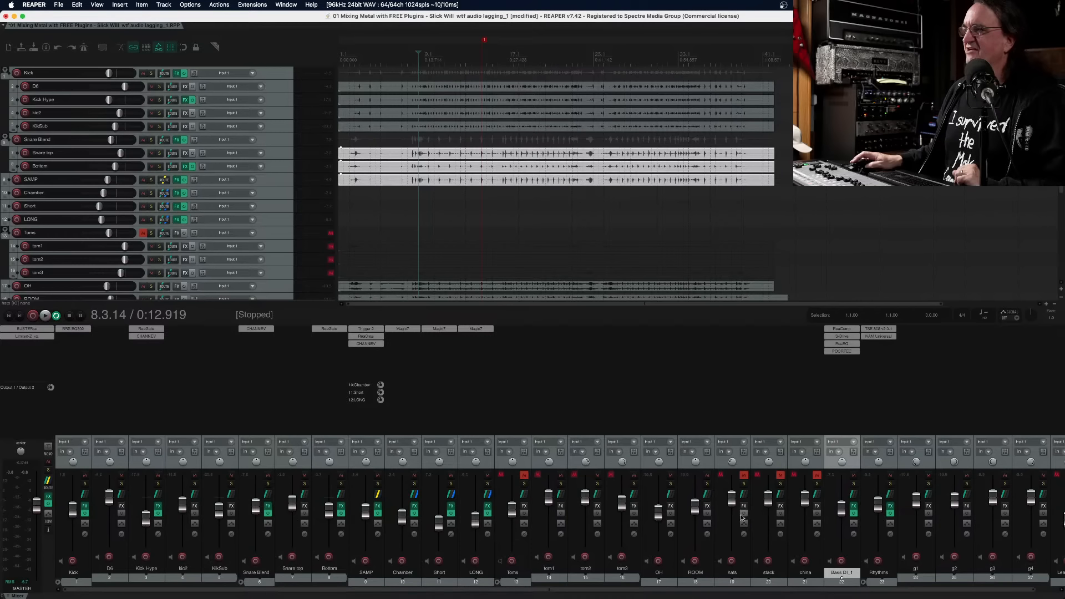
left_click_drag(764, 500, 797, 521)
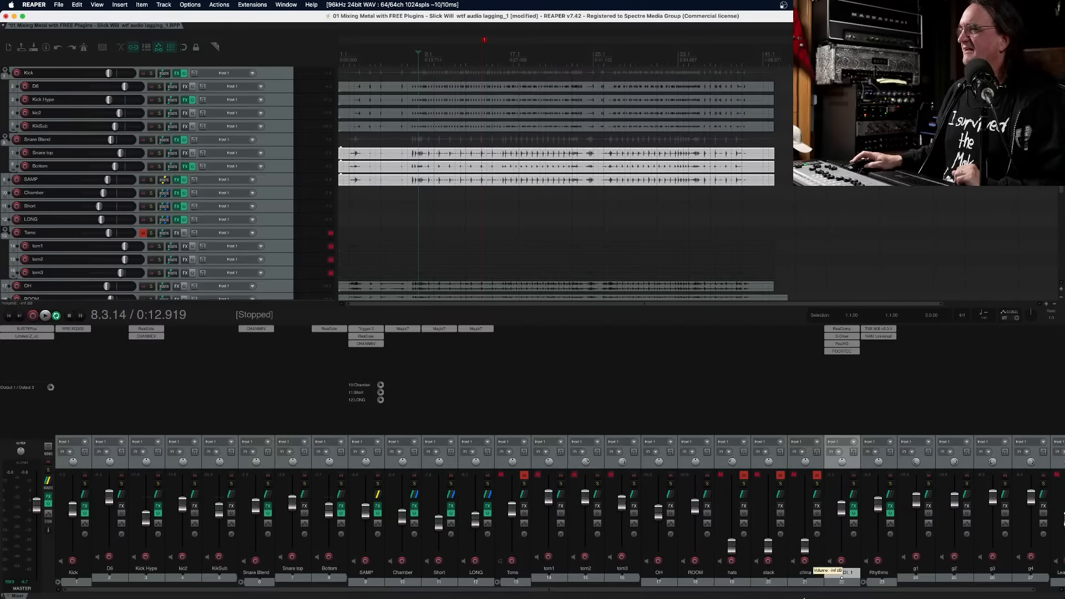
Solo the OH track during playback and add the CHANNEV plugin to it from the free plugins folder
key("space")
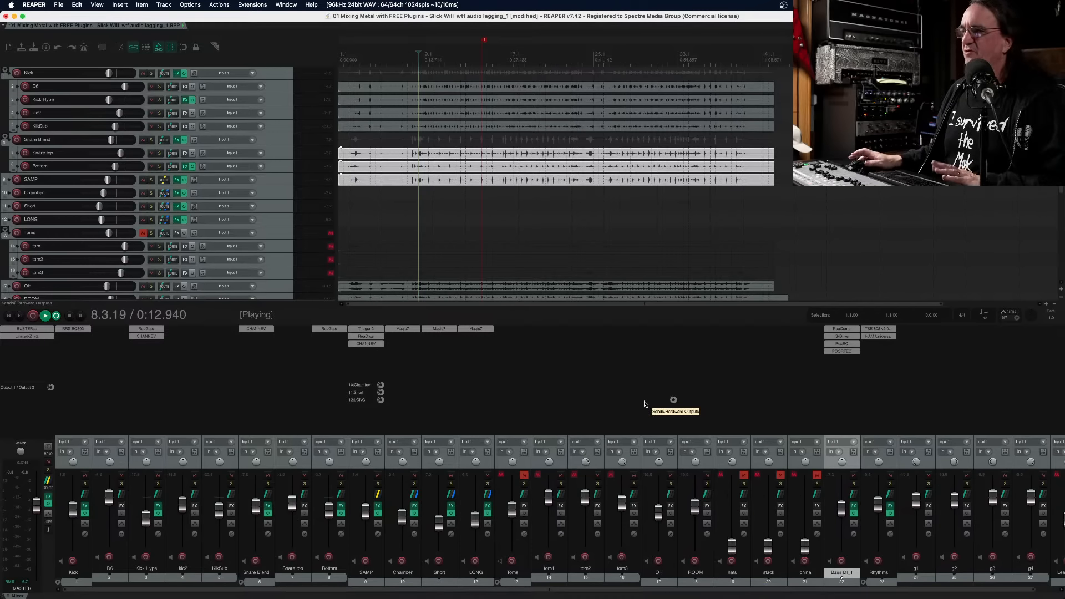
left_click(671, 483)
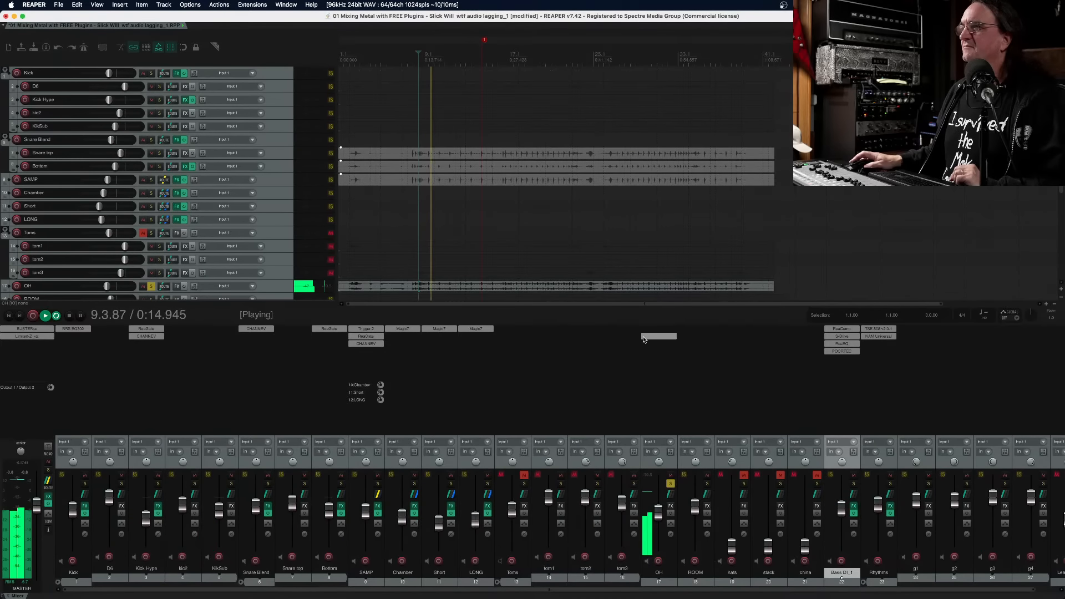
double_click(647, 330)
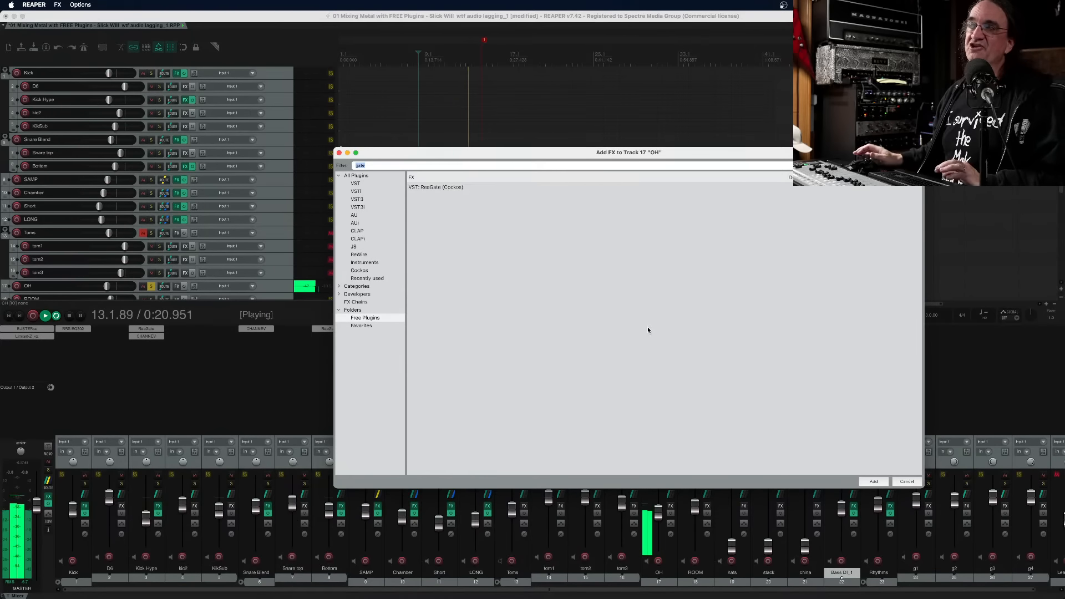
key("BackSpace")
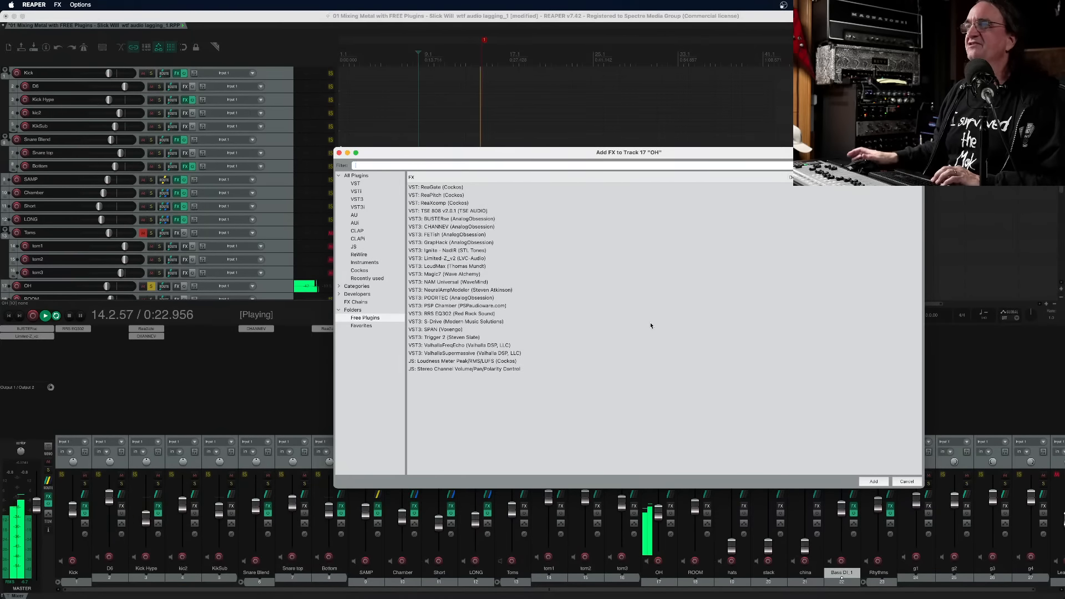
double_click(448, 227)
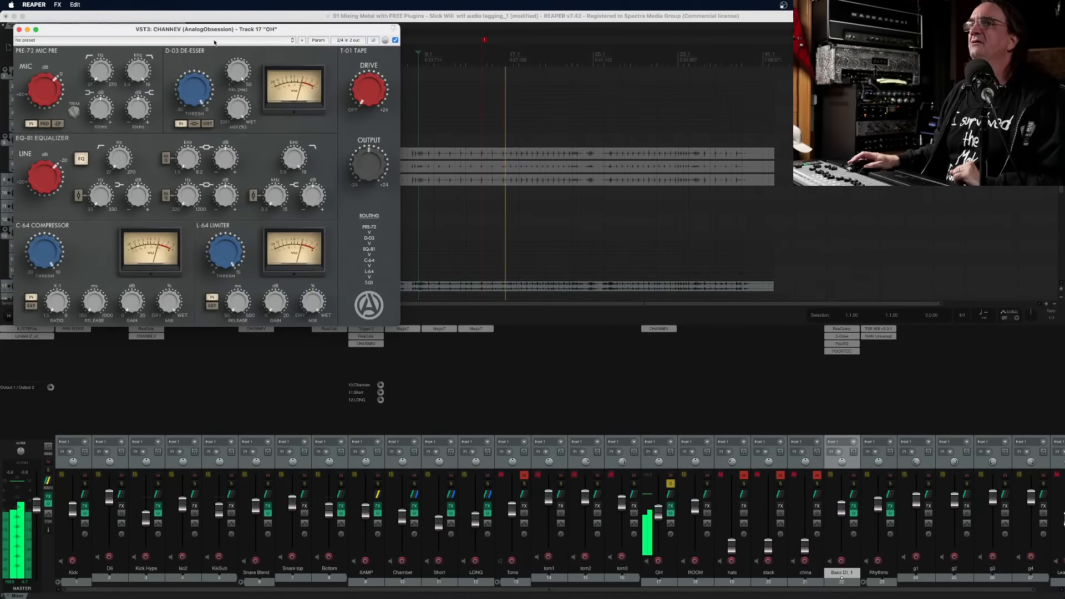
left_click_drag(203, 25, 447, 211)
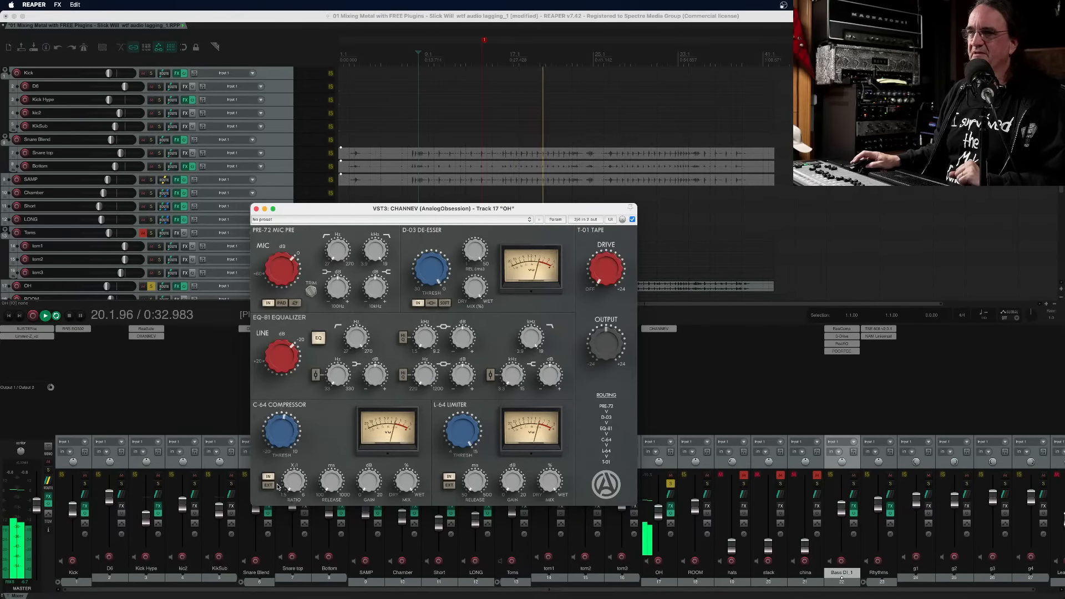
left_click_drag(353, 210, 437, 119)
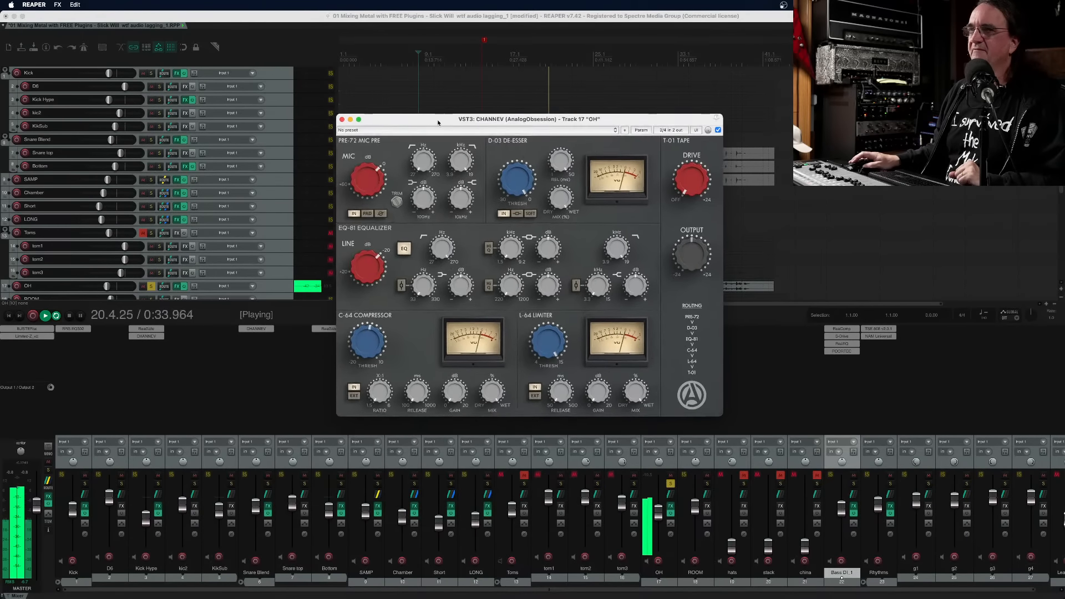
left_click(341, 120)
Stop playback and create a send from Snare top to OH, routing audio 1/2 to new receiving channels 3/4
key("space")
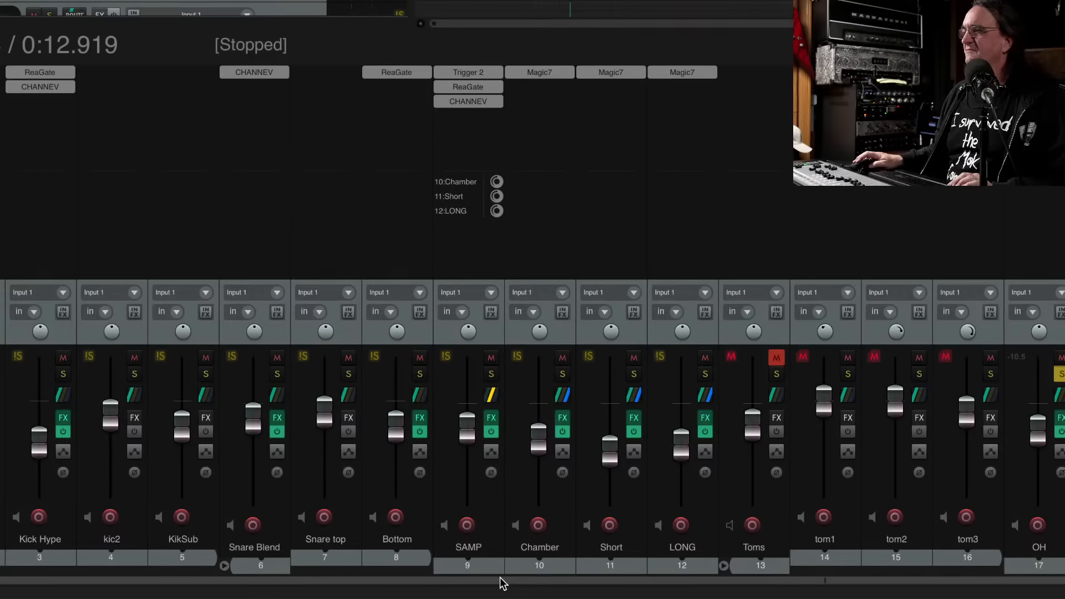
left_click_drag(501, 579, 530, 581)
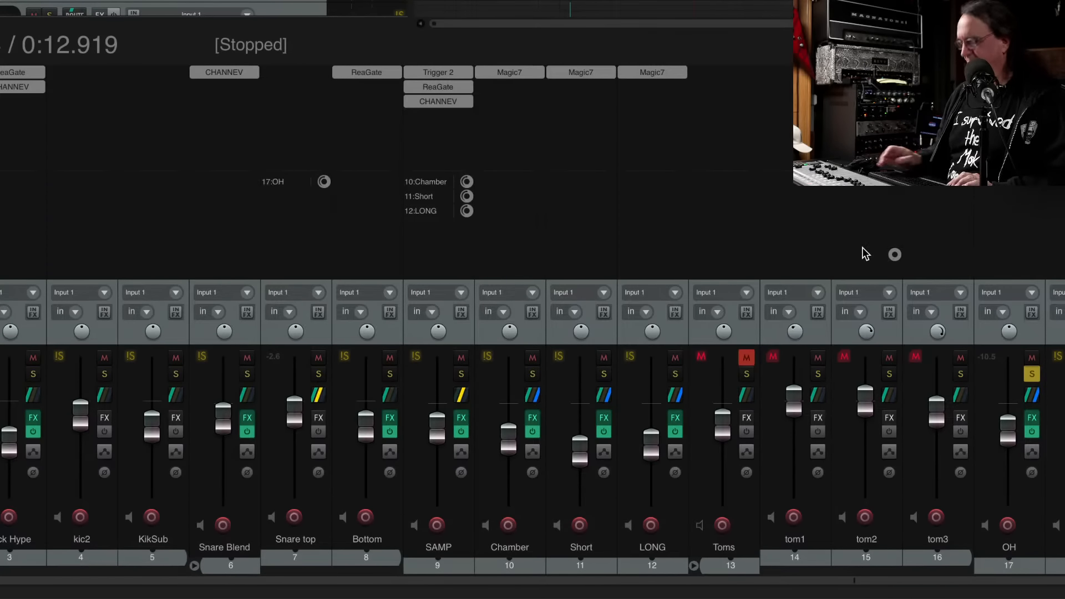
left_click(896, 255)
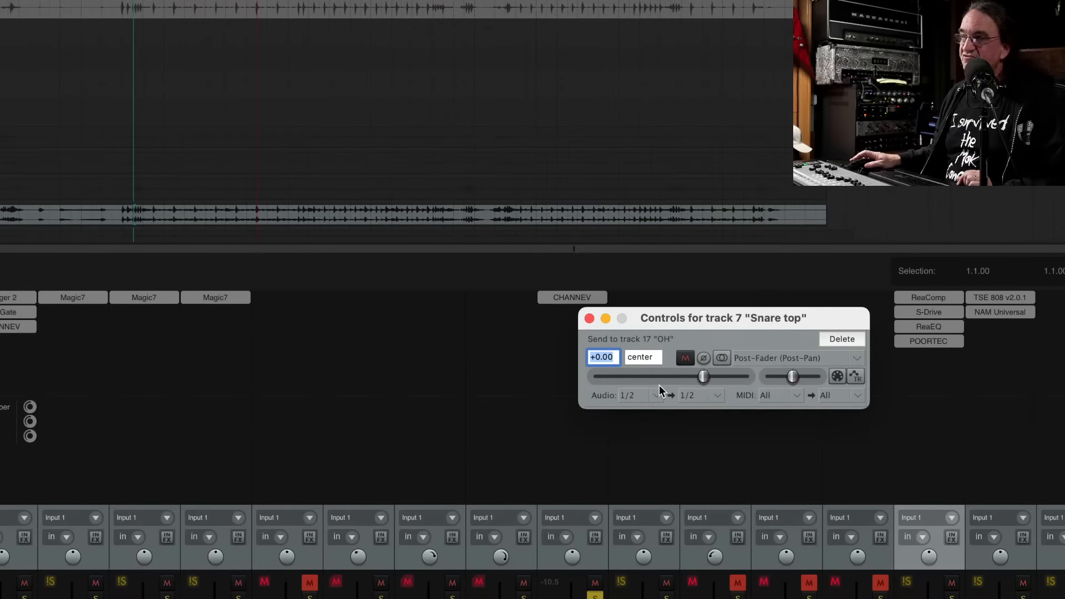
left_click(658, 394)
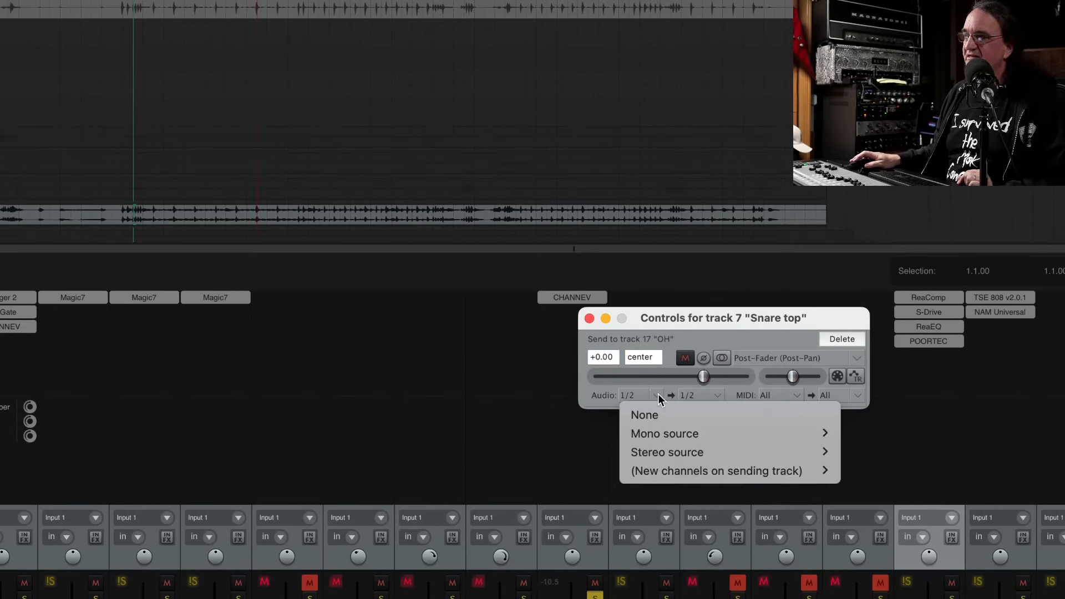
left_click(658, 394)
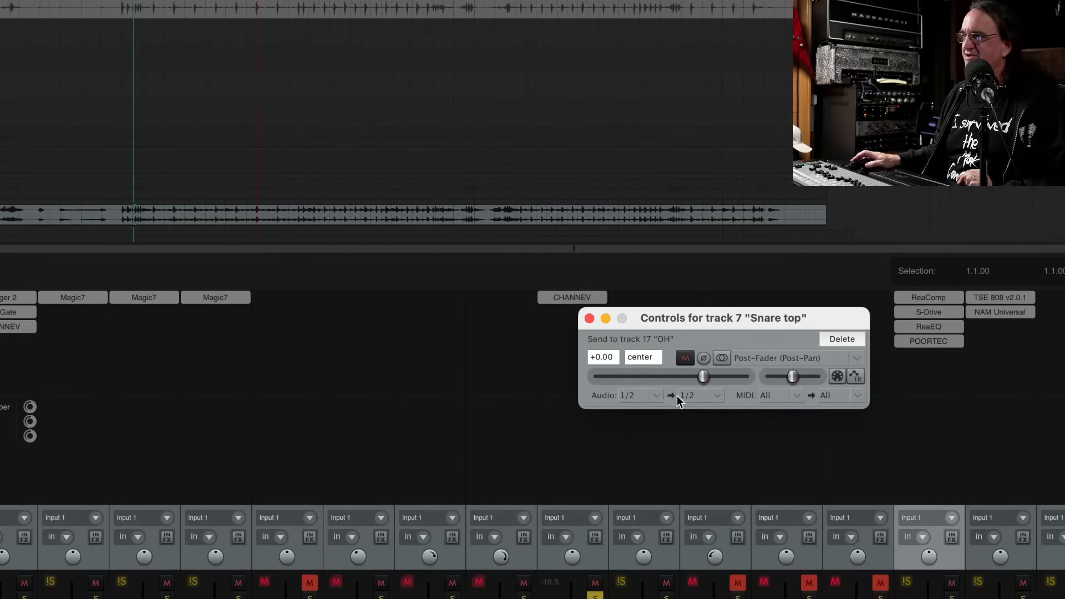
left_click(716, 395)
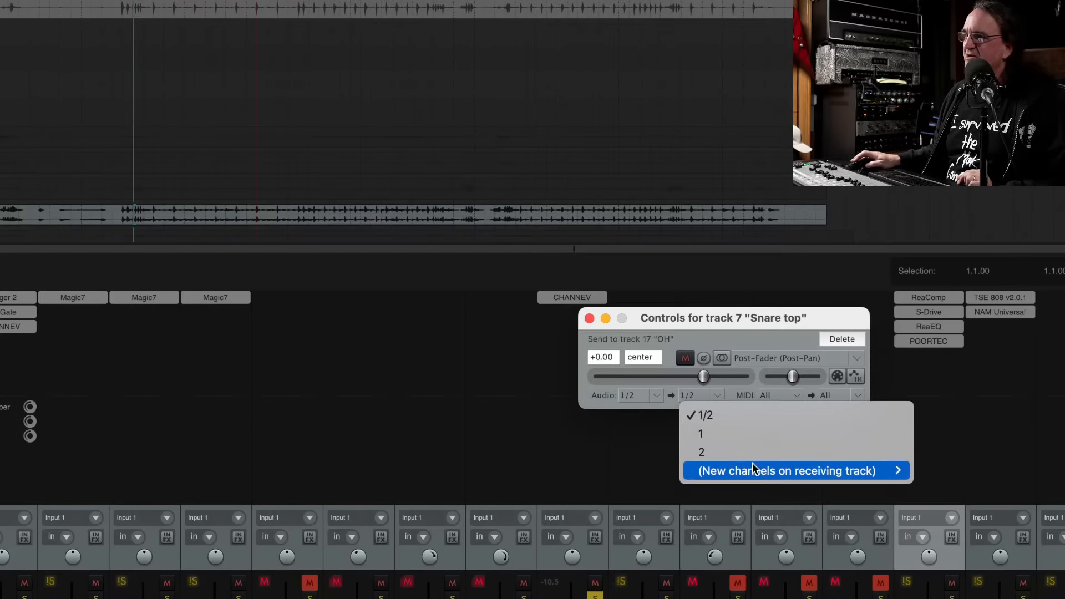
mouse_move(754, 472)
left_click(930, 489)
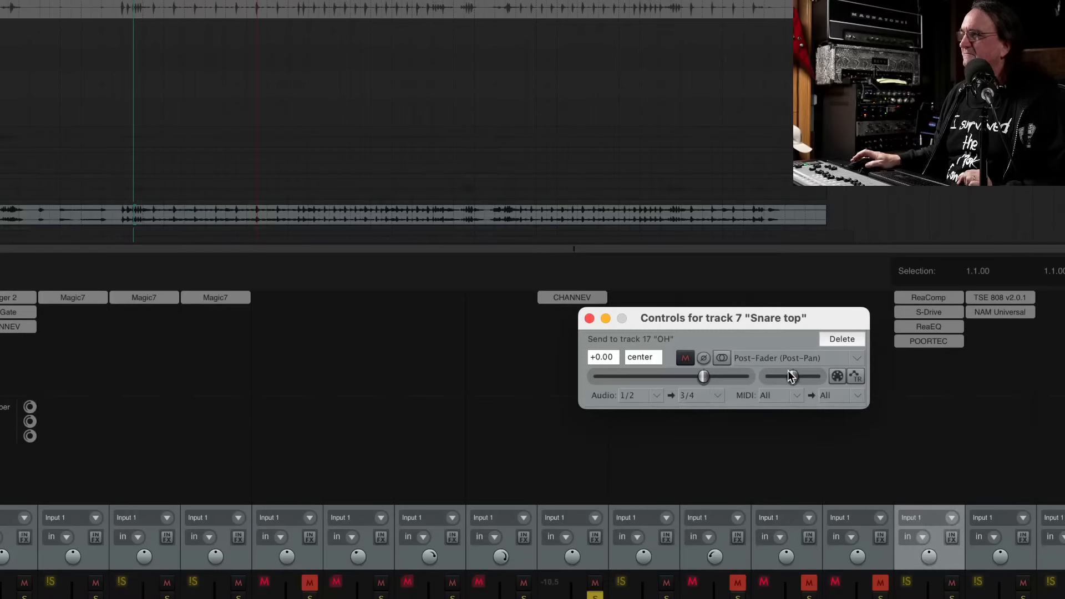
left_click(590, 318)
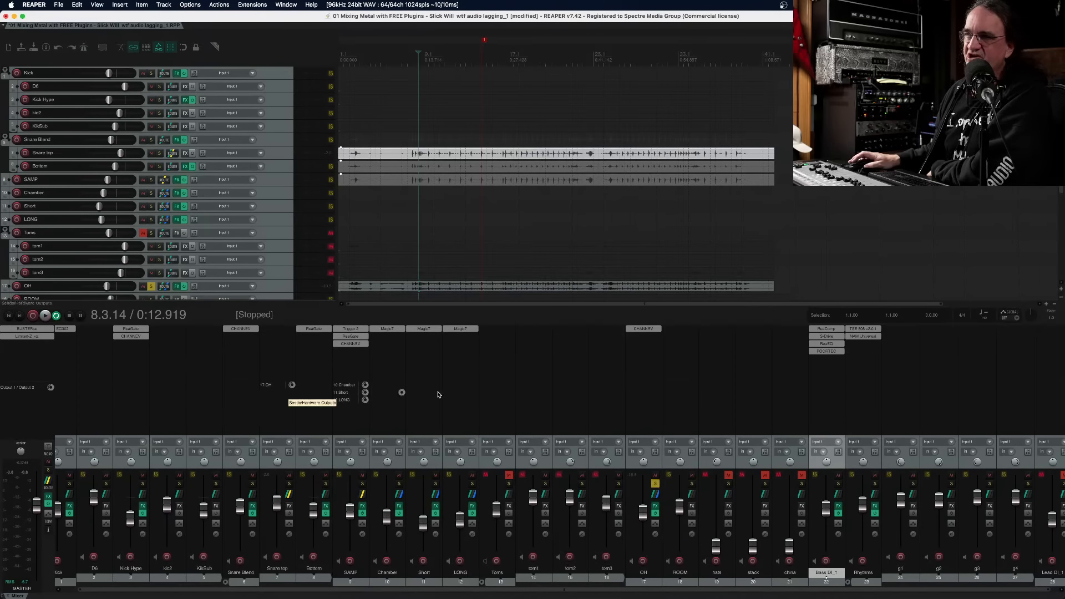
Set the OH track's CHANNEV compressor threshold to about -11.1 dB during playback and enable its external sidechain
left_click(644, 329)
key("space")
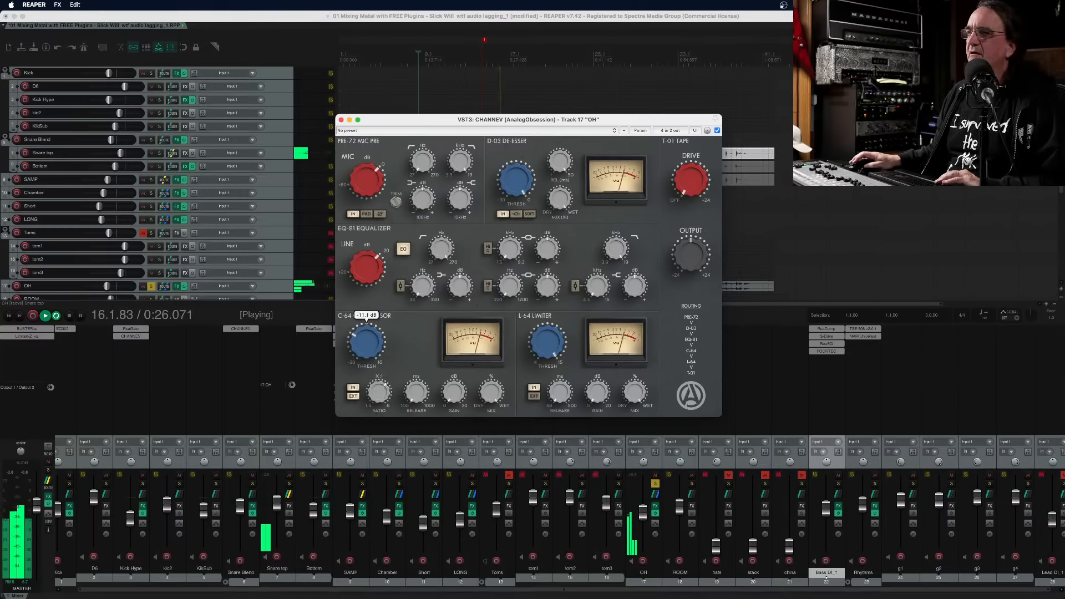
left_click(356, 398)
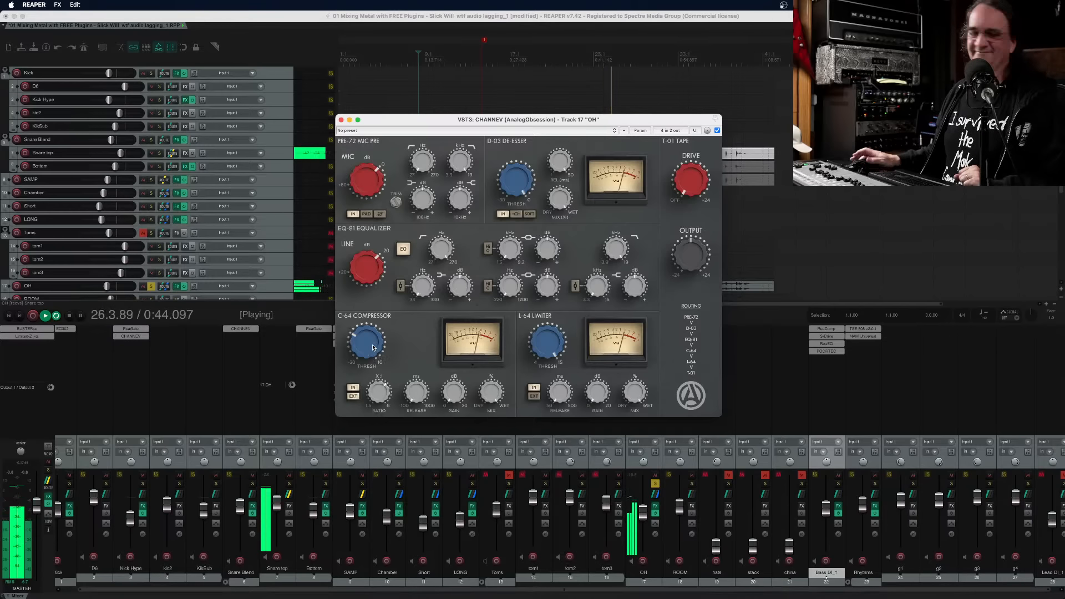
Compare the OH track with CHANNEV bypassed and active, raise its tape Drive slightly, and replay the section
left_click(718, 130)
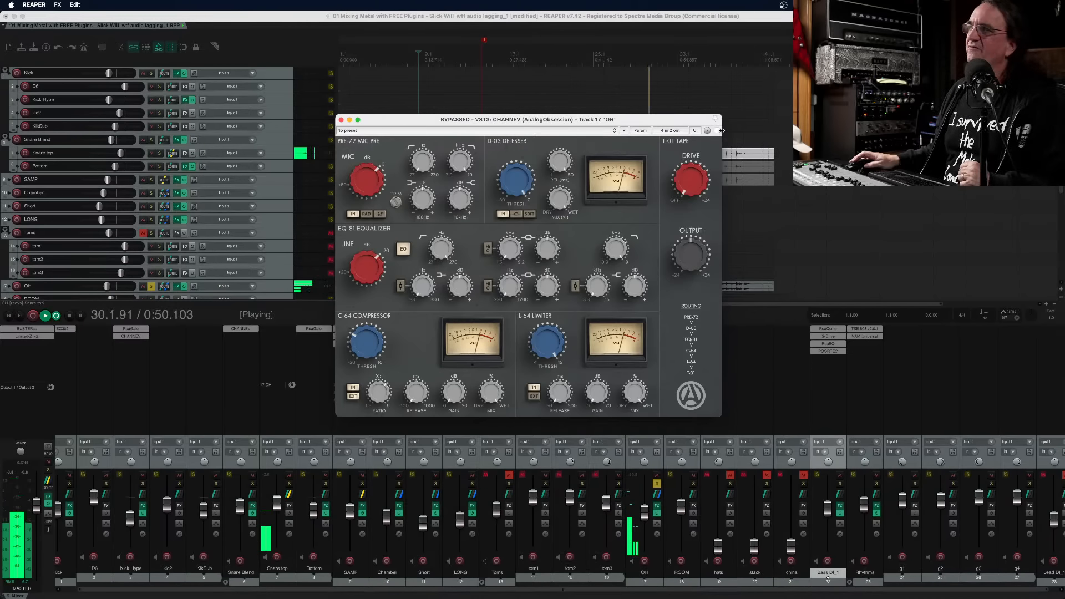
left_click(718, 131)
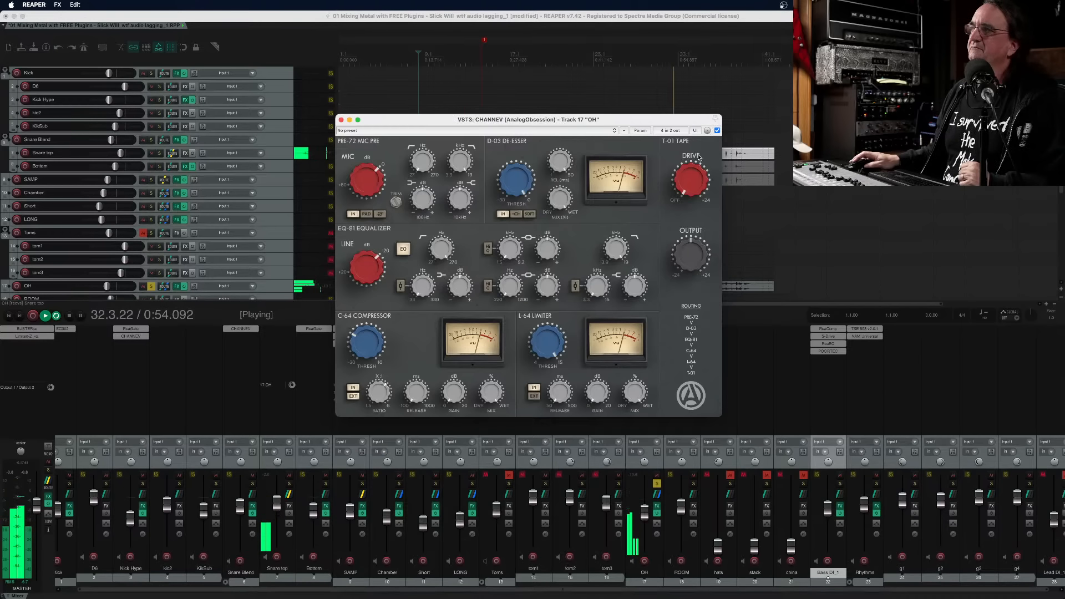
left_click_drag(696, 181, 696, 177)
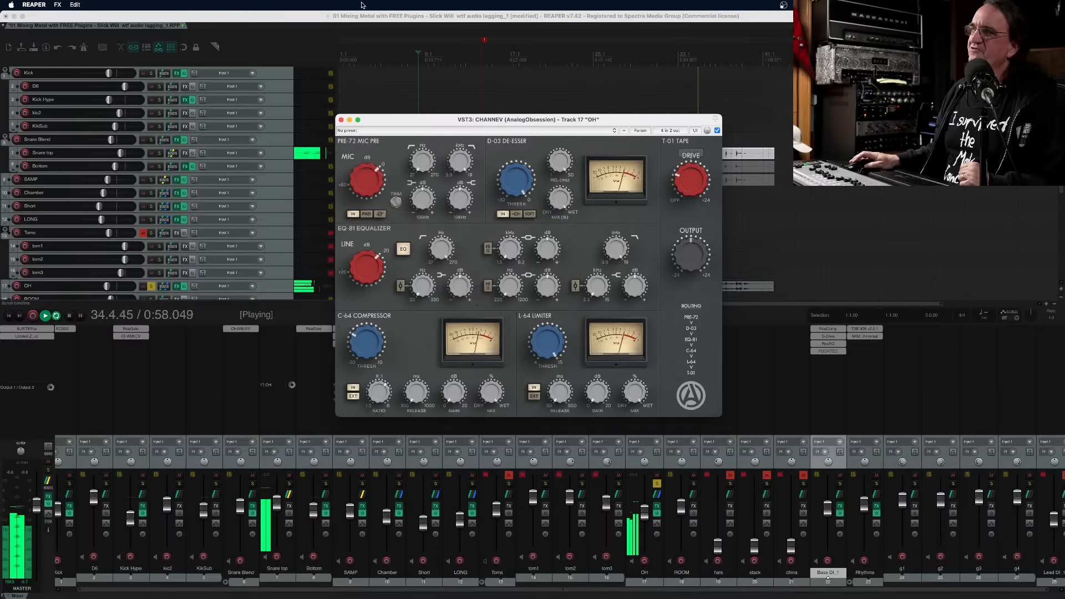
left_click(410, 48)
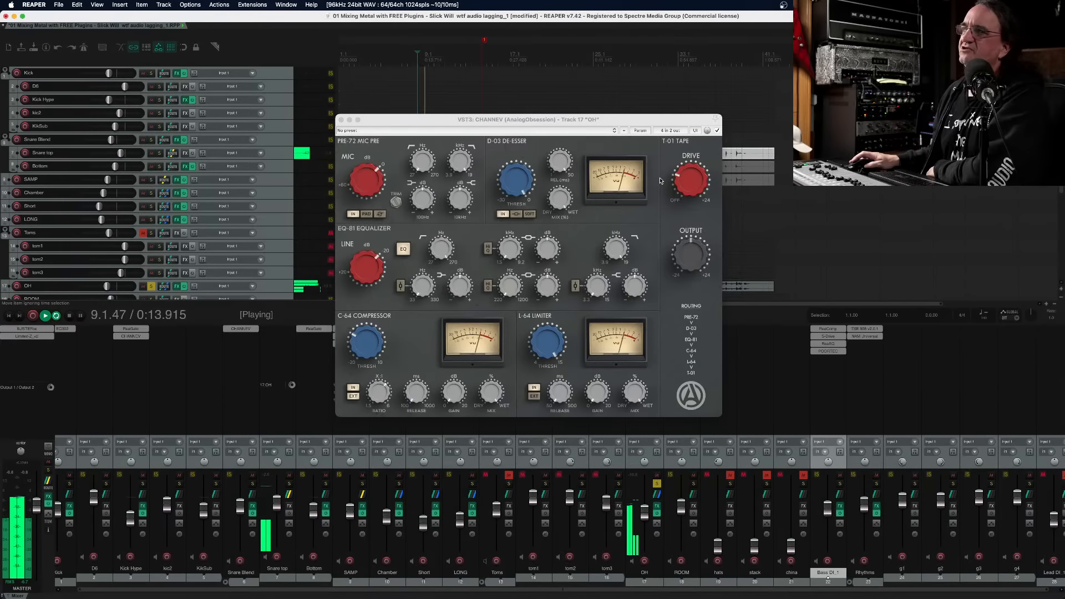
Adjust the tape drive in the OH track's CHANNEV channel strip and close the plugin window
left_click(690, 179)
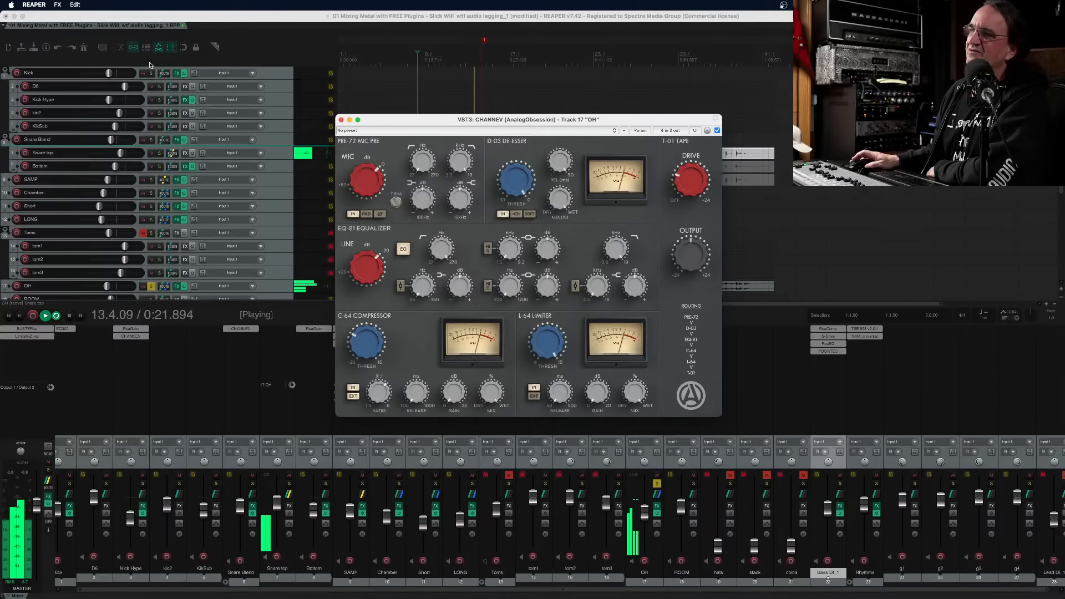
left_click(342, 120)
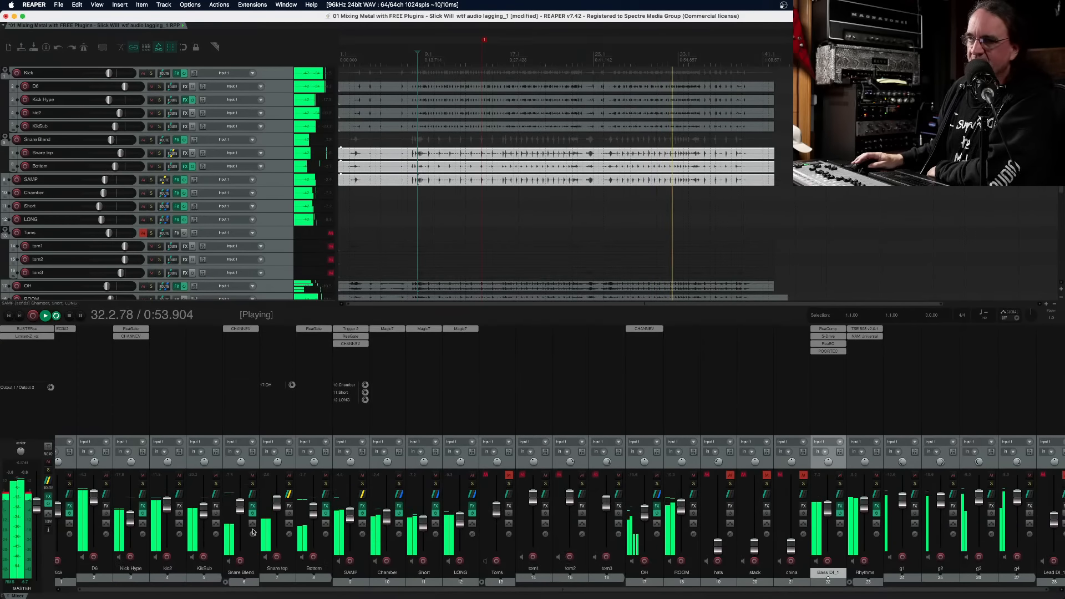
Raise the Snare Blend, Short and LONG faders while the full mix plays, restarting playback to check the balance
left_click_drag(241, 511, 240, 502)
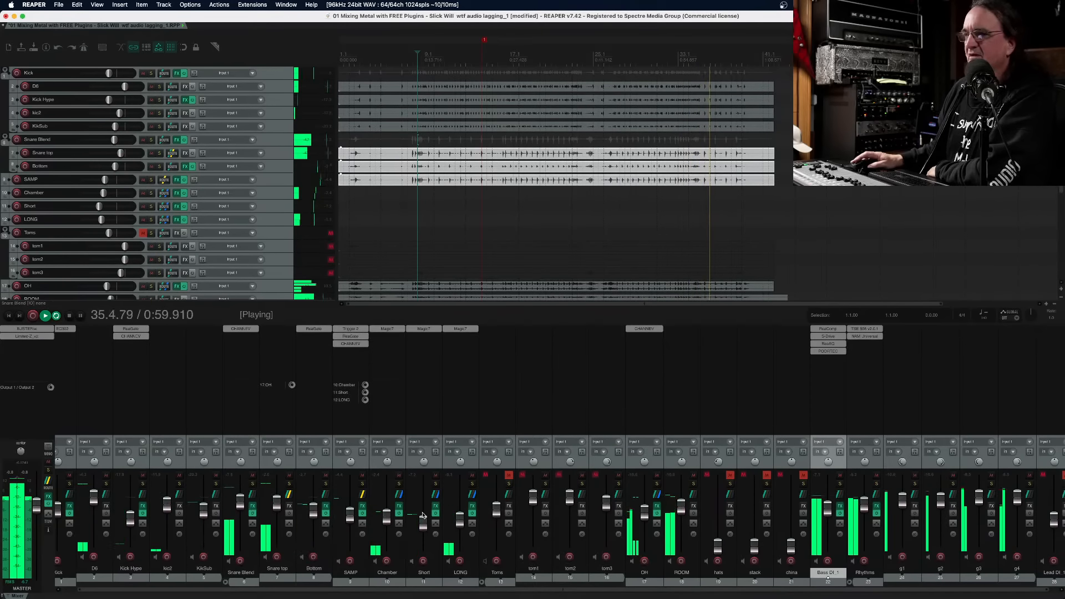
left_click_drag(424, 526, 425, 515)
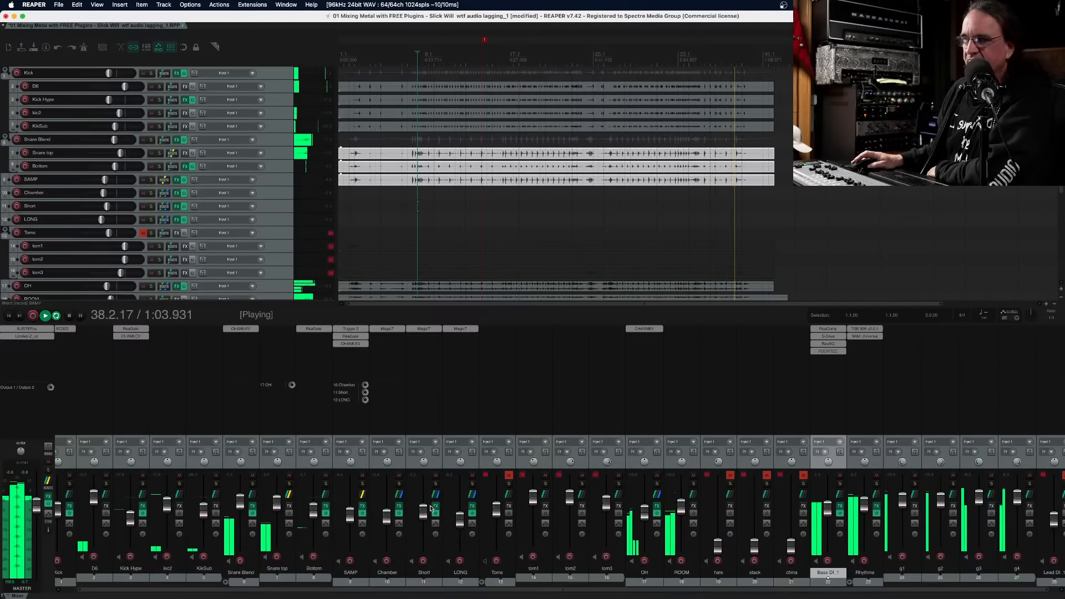
key("space")
key("space")
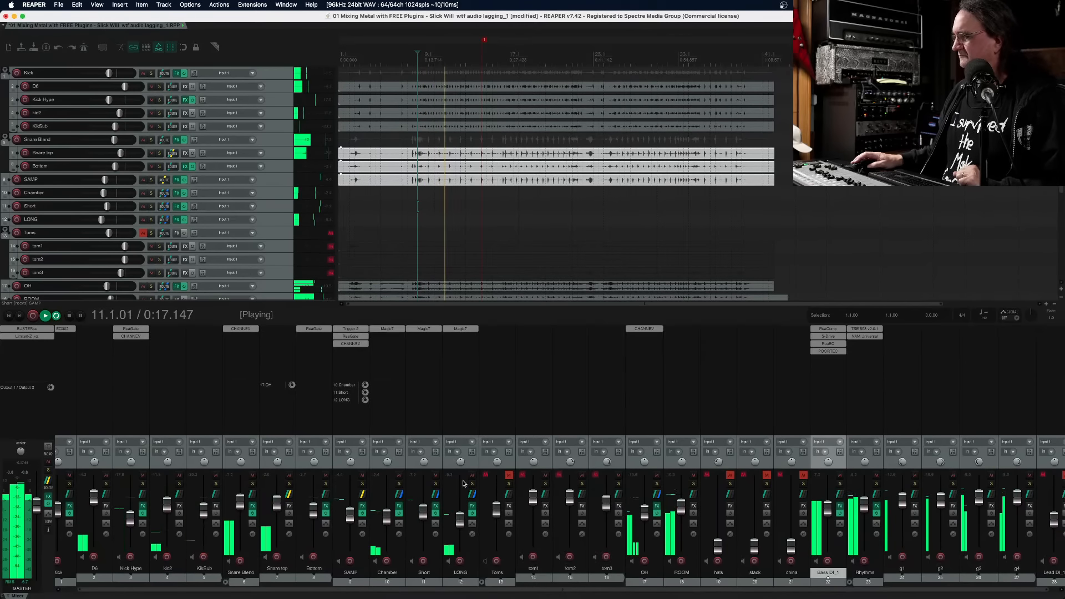
left_click_drag(461, 520, 461, 515)
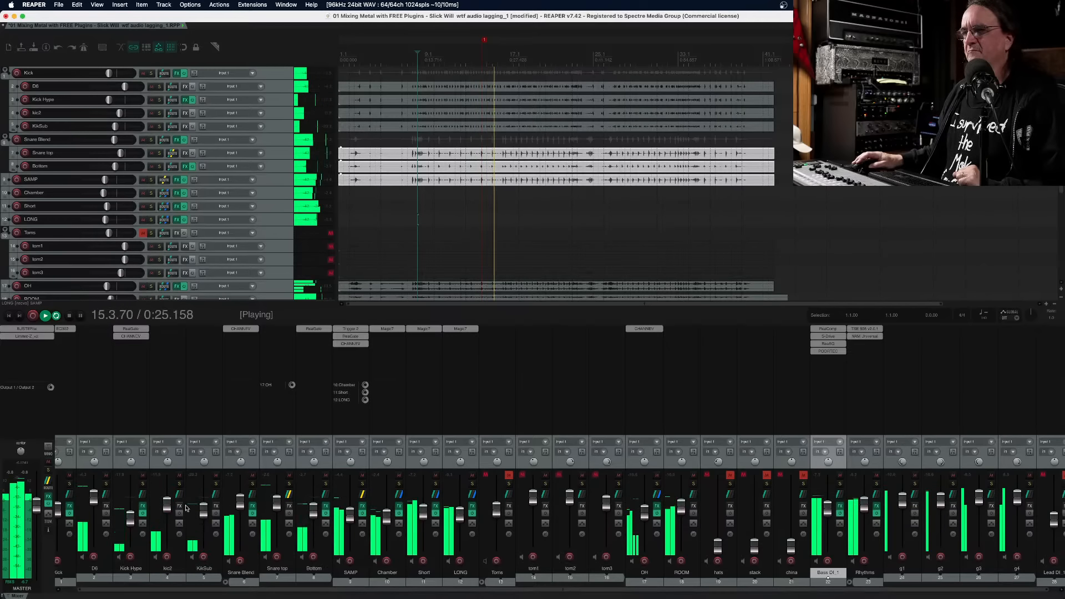
Raise the KikSub fader and replay the full mix to check the drum balance
left_click_drag(168, 505, 207, 506)
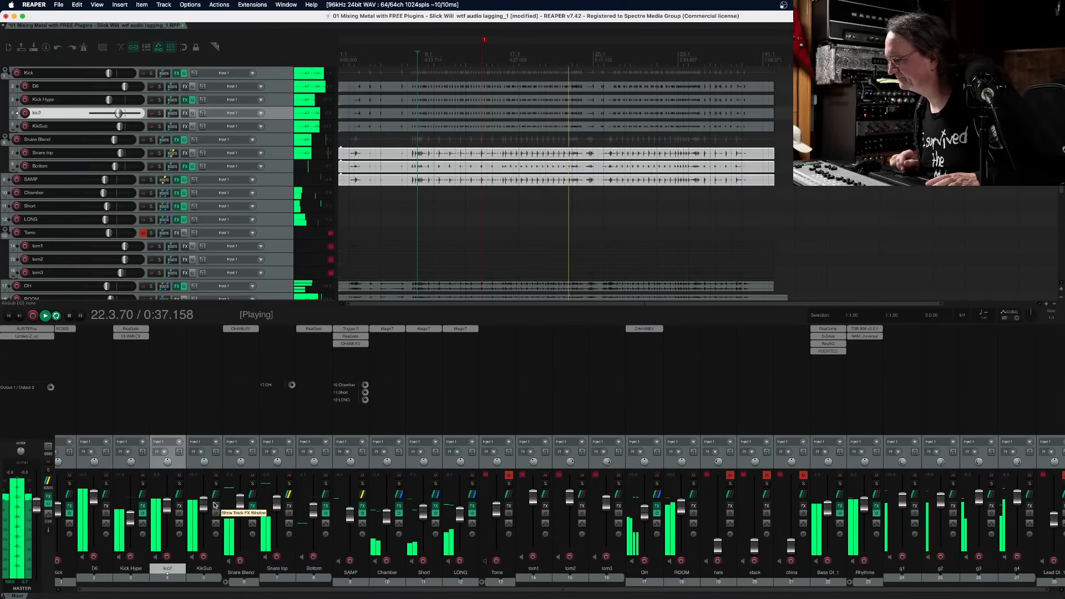
key("space")
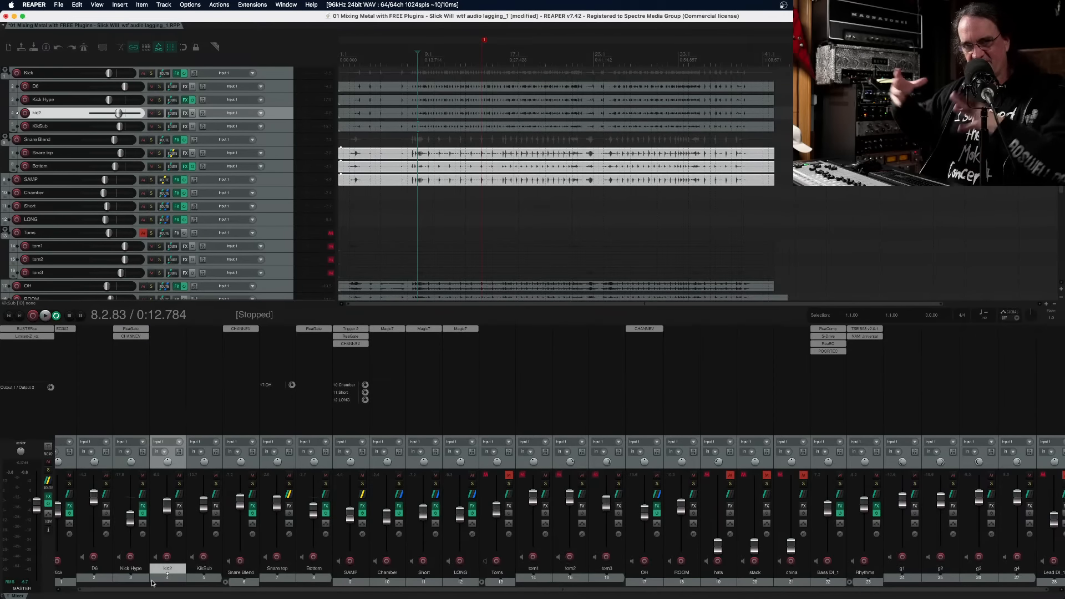
key("space")
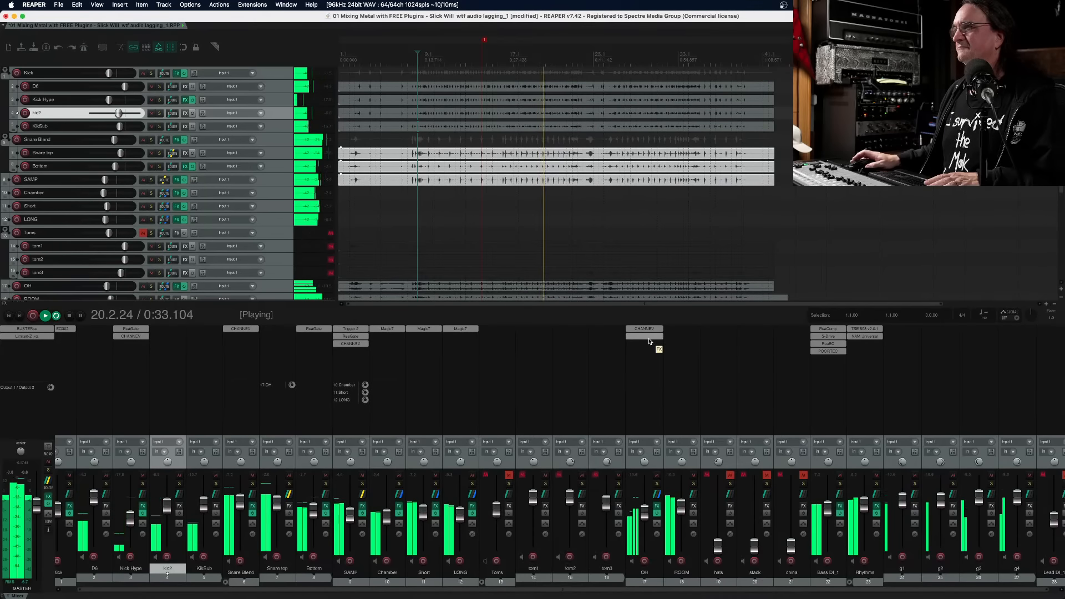
key("space")
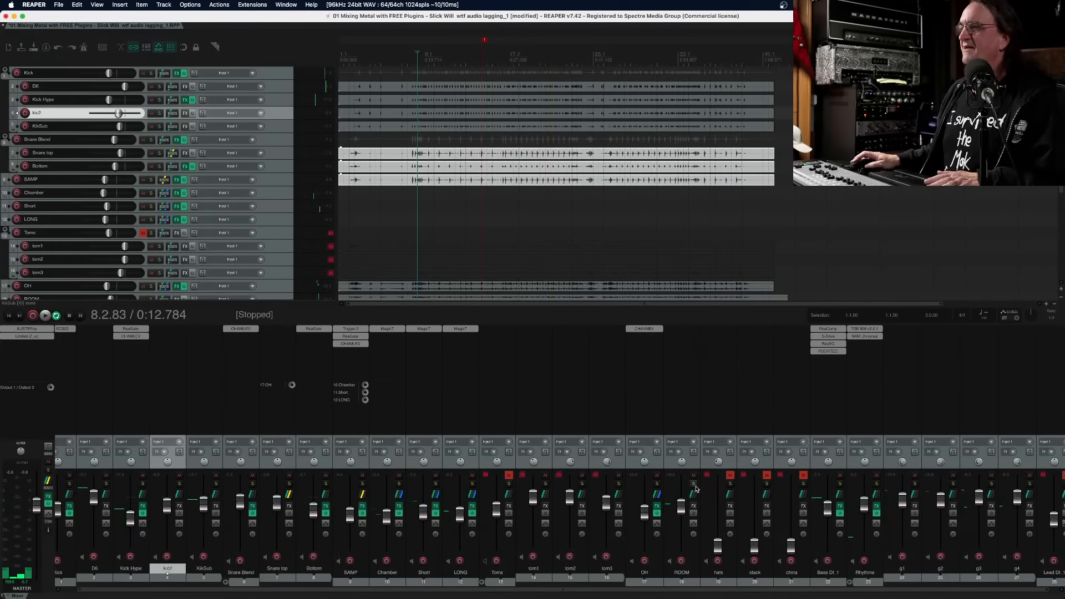
Solo the ROOM track and copy the CHANNEV plugin from the OH track onto it
left_click(694, 485)
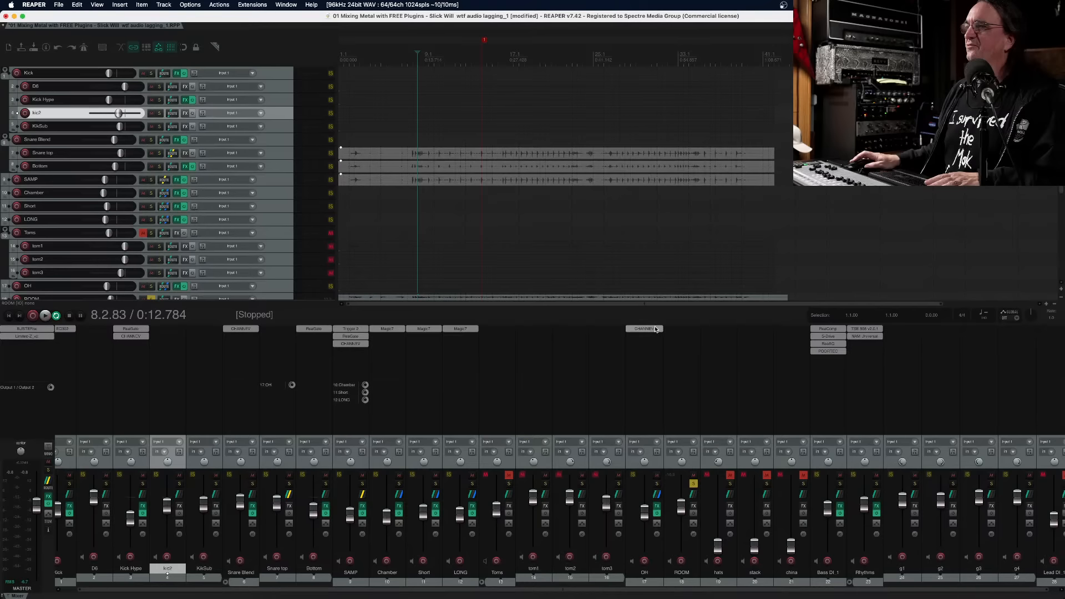
left_click_drag(674, 328, 680, 330)
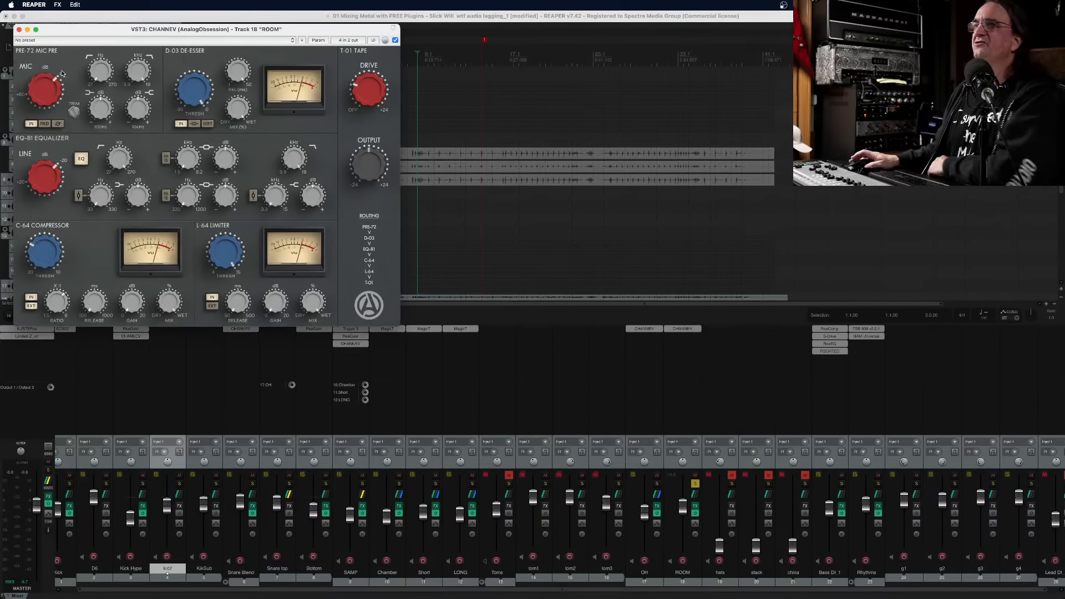
left_click_drag(87, 32, 226, 74)
Load the "Rooms - Gentle" preset in the ROOM track's CHANNEV and compare the sound with the plugin bypassed and active
left_click(207, 82)
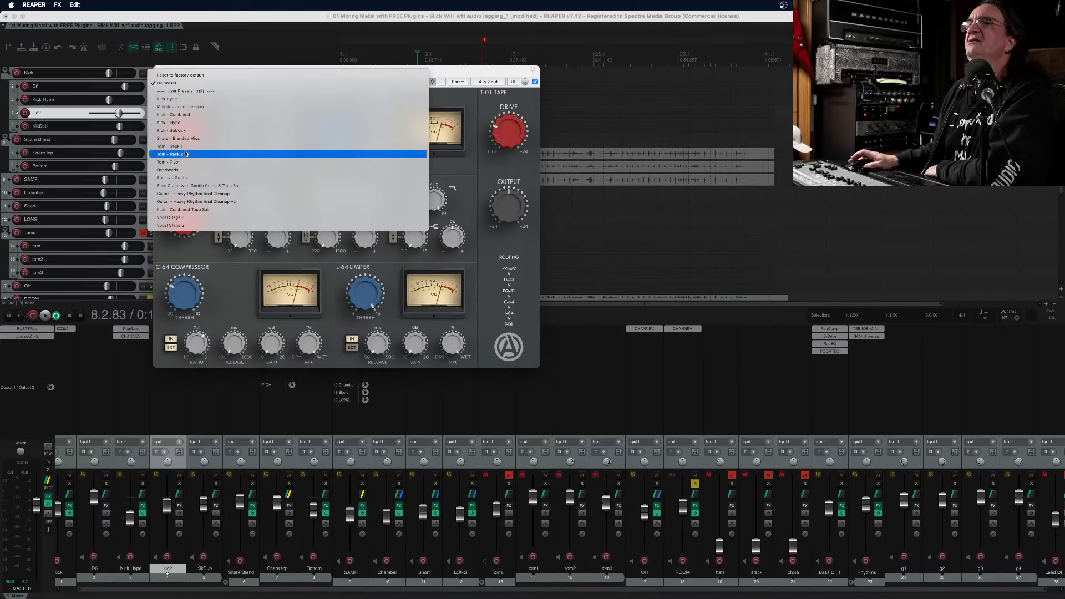
left_click(173, 178)
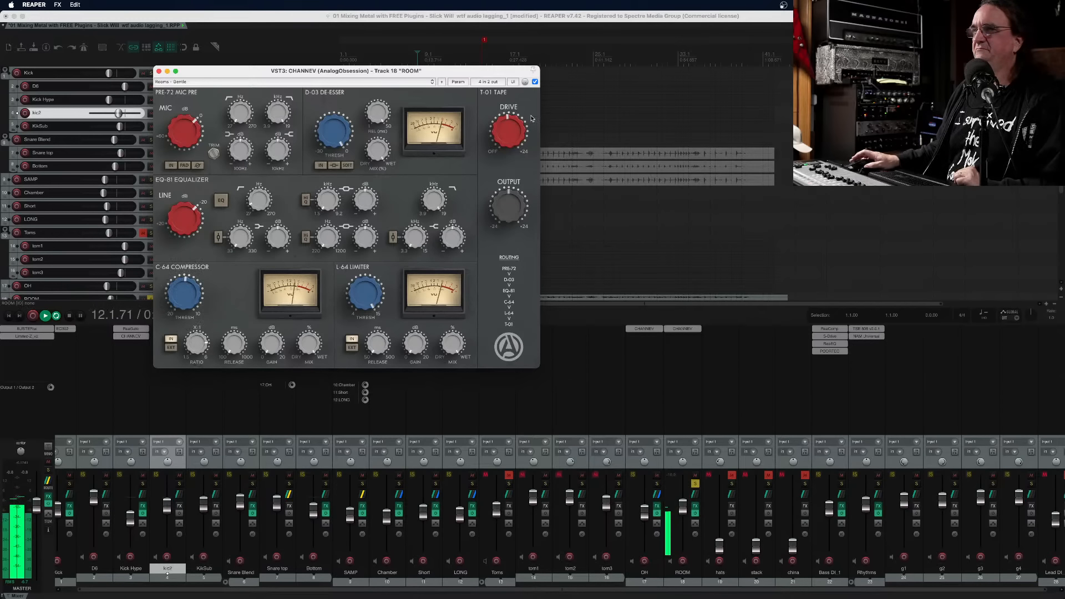
left_click(536, 82)
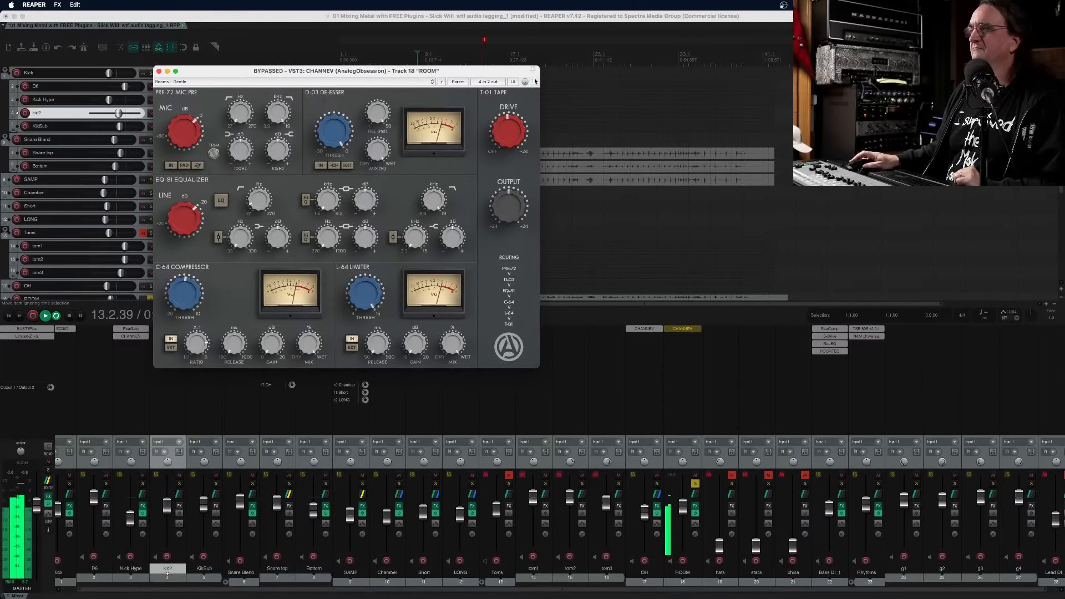
left_click(536, 82)
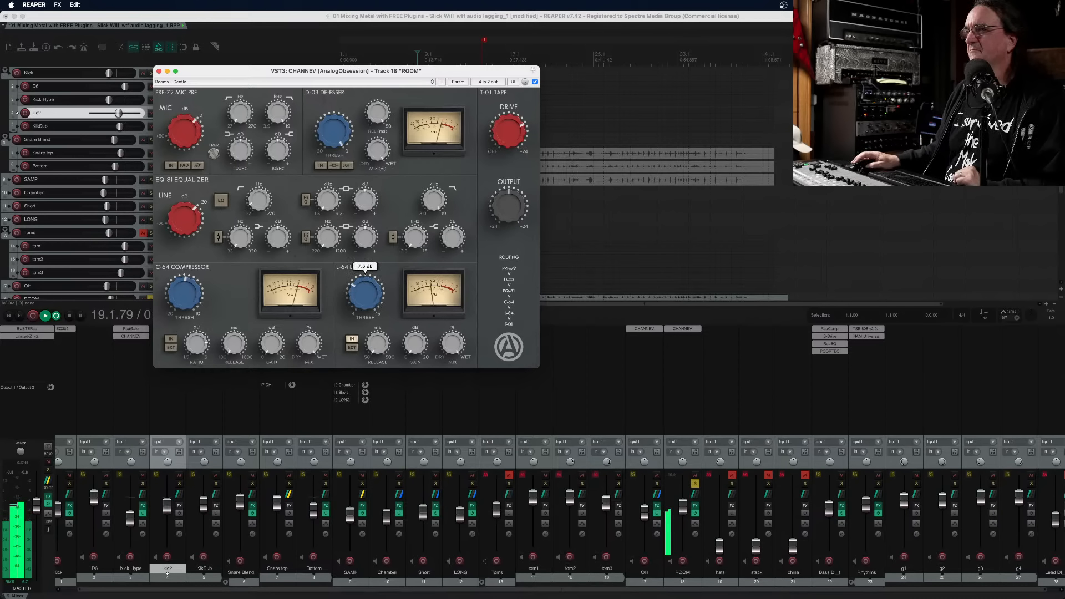
Adjust the limiter threshold, limiter release and equalizer high cut in the ROOM track's CHANNEV, and close the plugin window
left_click_drag(365, 293, 365, 267)
left_click_drag(374, 343, 373, 363)
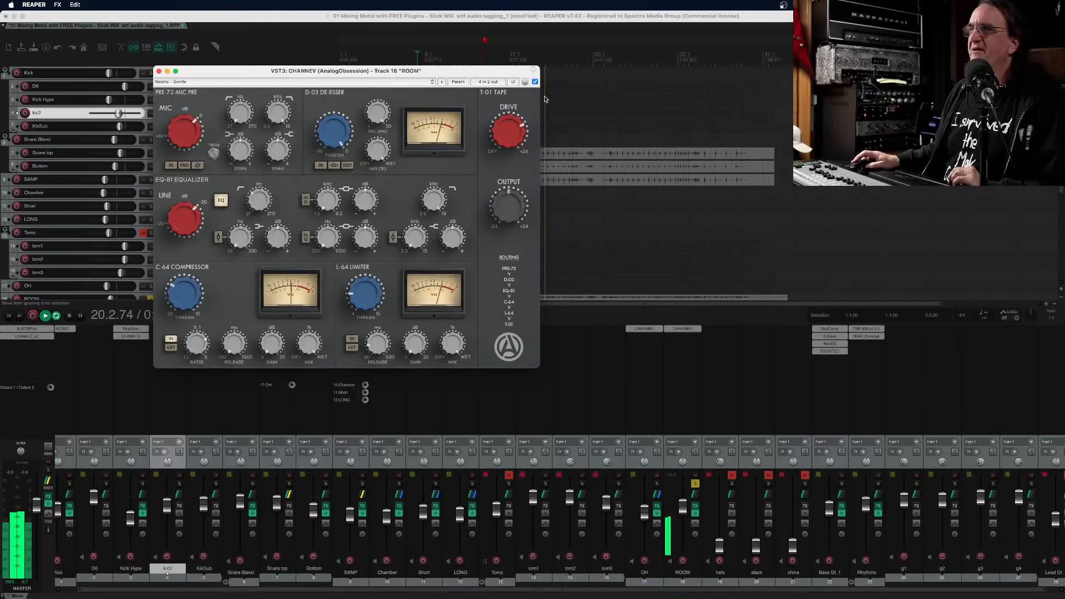
left_click_drag(435, 202, 435, 302)
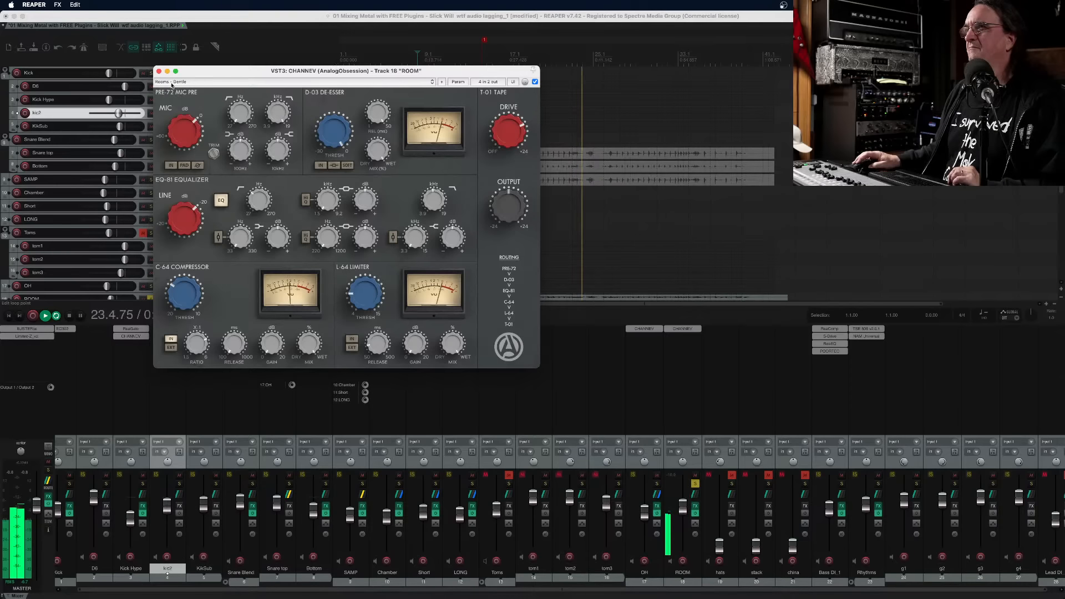
left_click(159, 71)
Solo the LONG reverb track, create a send from ROOM to LONG, and raise the send level during playback
key("space")
key("space")
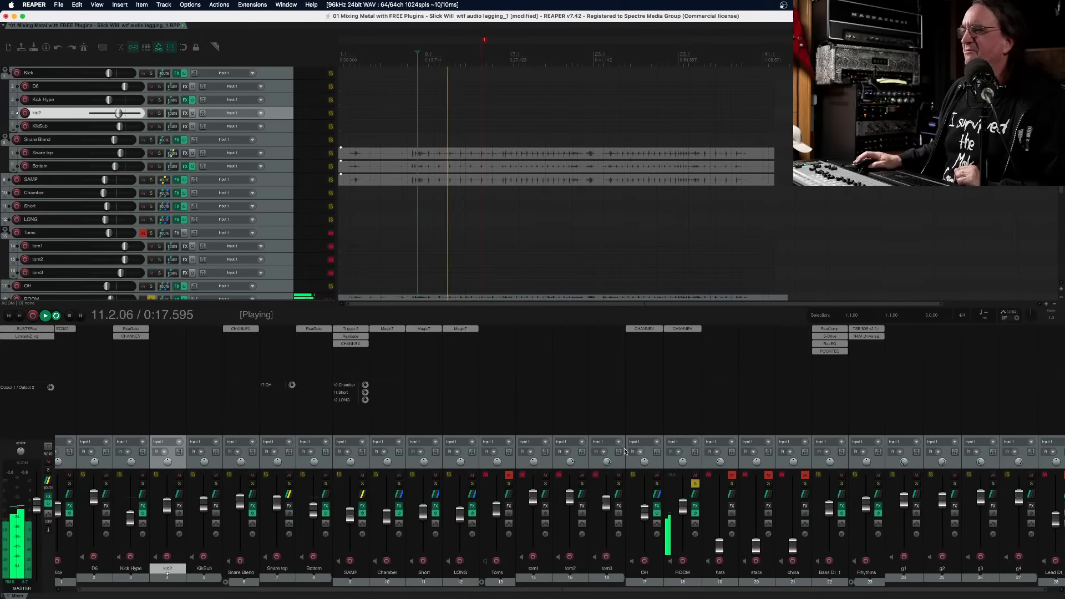
left_click(472, 484)
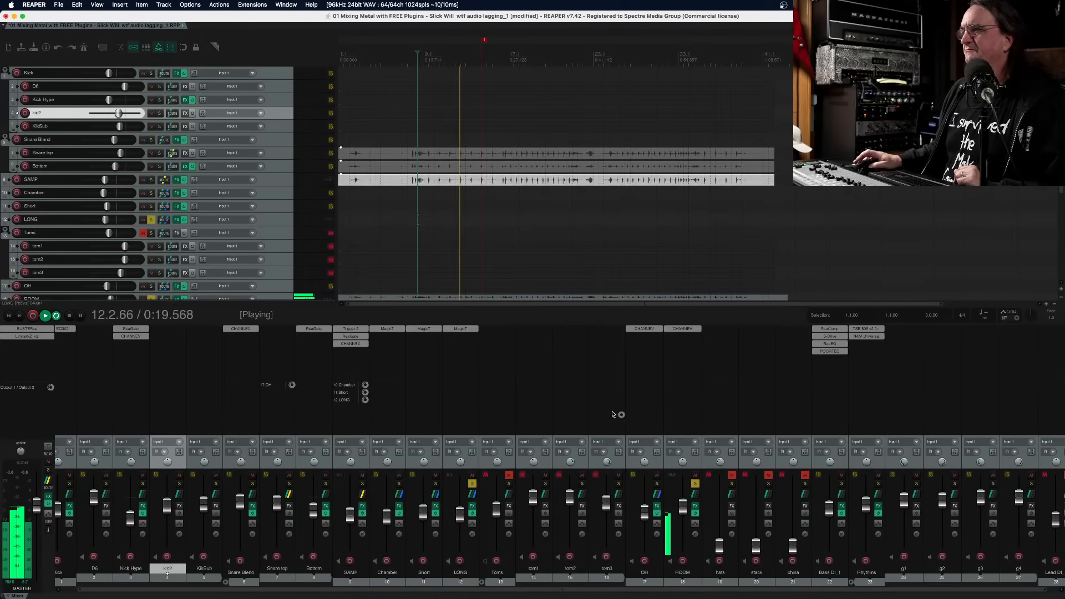
left_click_drag(670, 409, 468, 407)
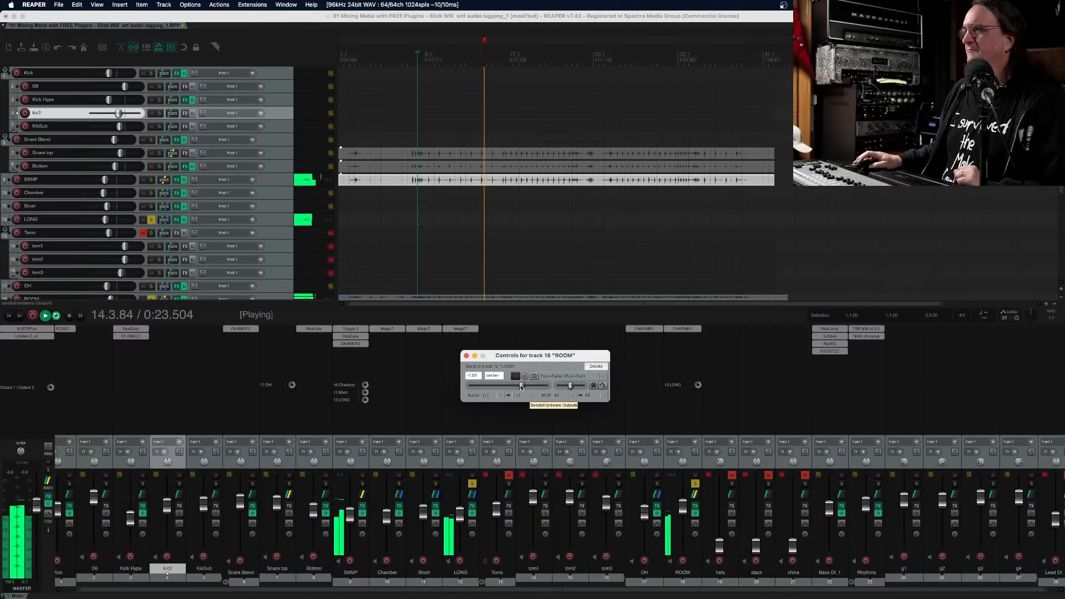
mouse_move(524, 387)
left_mouse_down()
mouse_move(514, 387)
mouse_move(539, 387)
mouse_move(529, 389)
left_mouse_up()
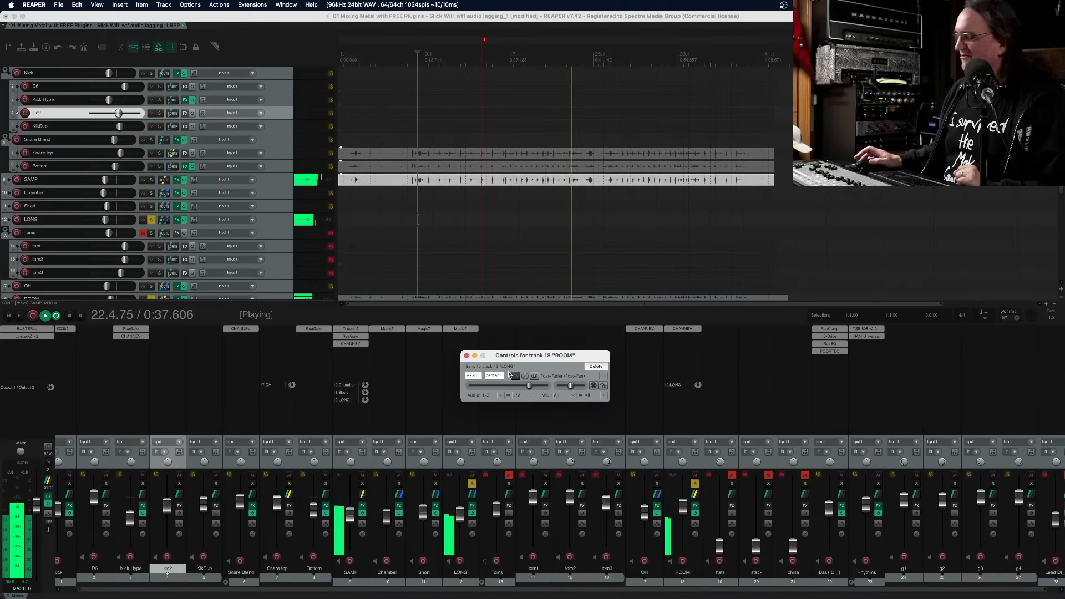
Turn off solo on the ROOM and LONG tracks and restart playback of the full mix
left_click(697, 484)
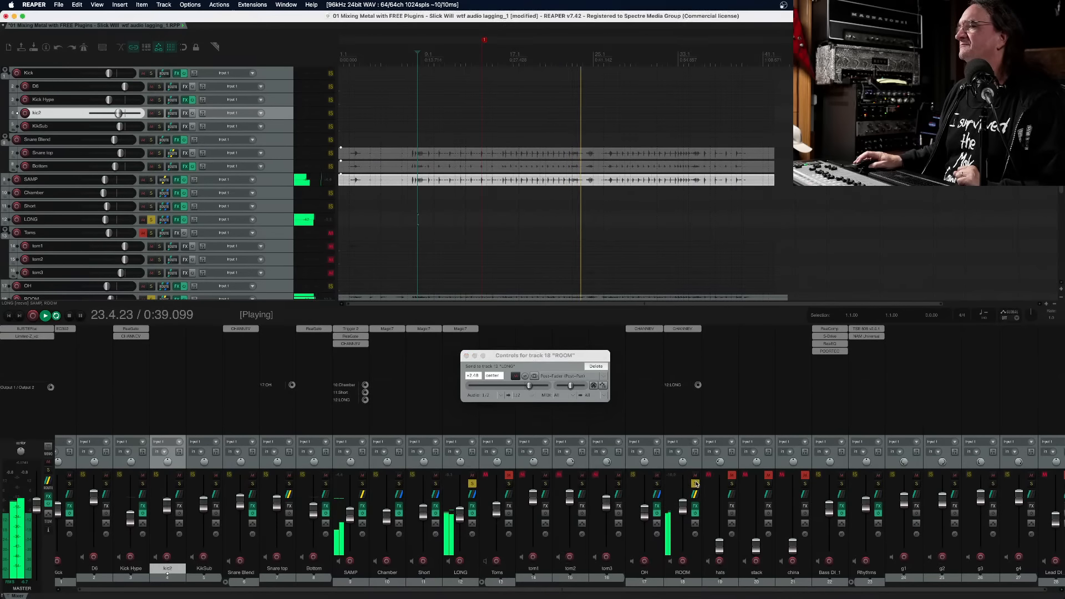
left_click(473, 485)
key("space")
key("space")
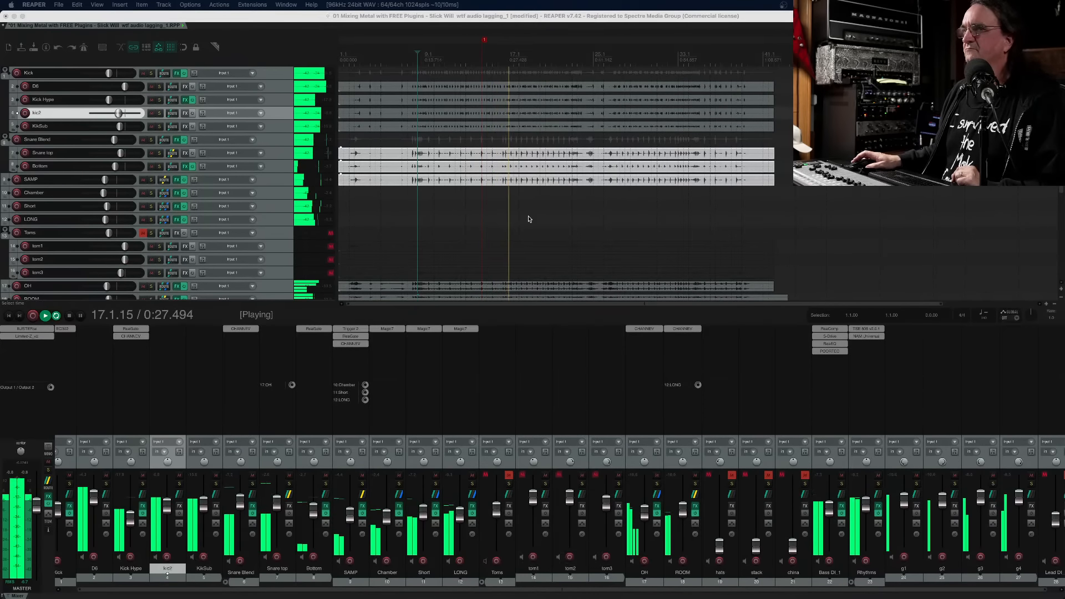
Compare the mix with the ROOM send to LONG muted and active while trimming the LONG, Chamber, SAMP and Bottom faders
left_click(677, 387)
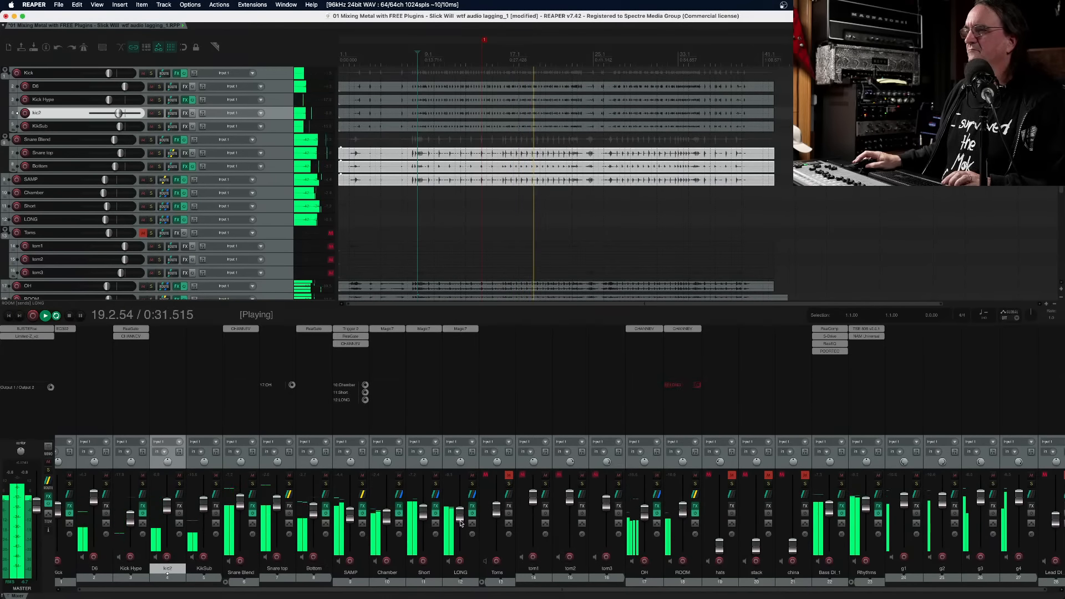
left_click_drag(460, 521, 458, 522)
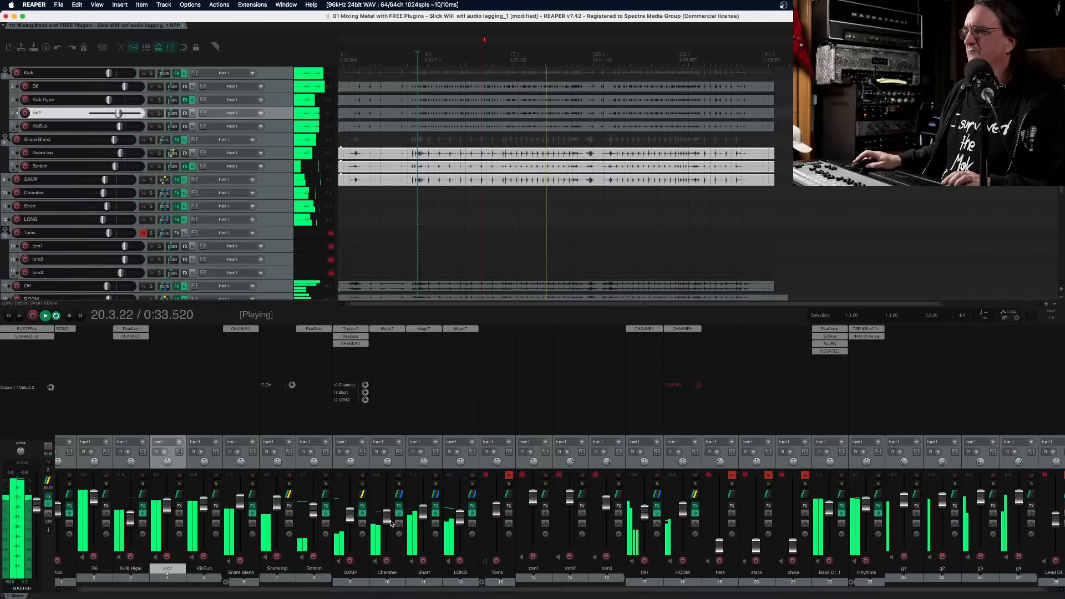
left_click_drag(387, 523, 387, 522)
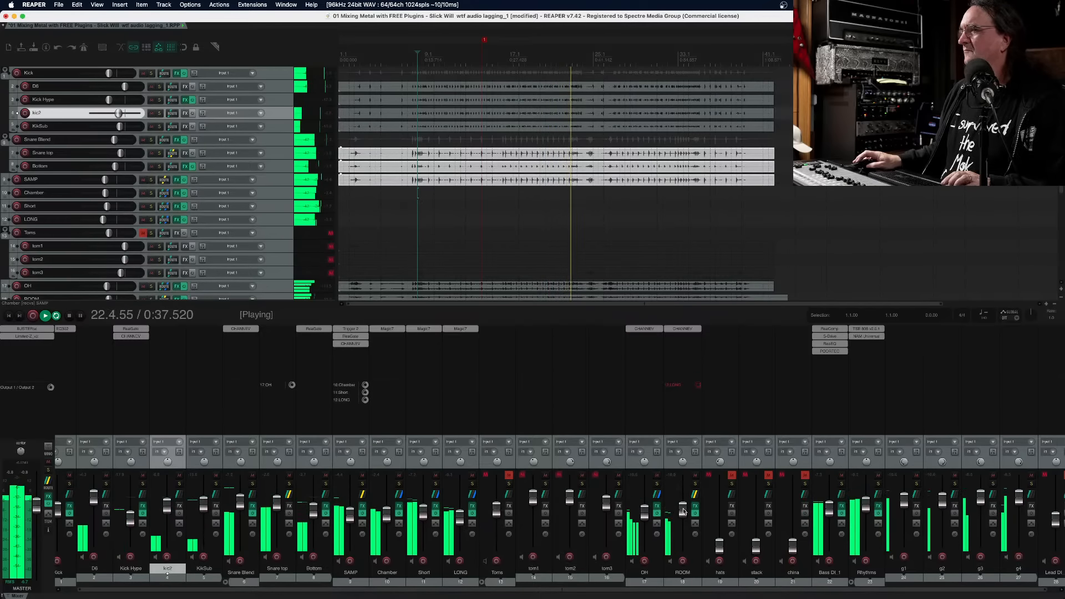
left_click(684, 386, "shift")
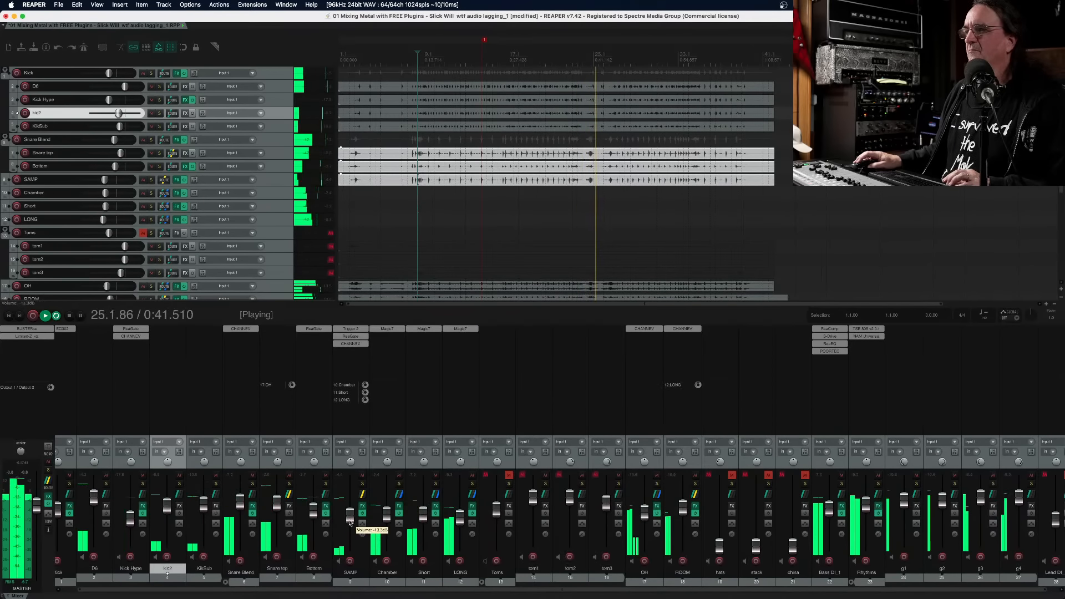
left_click_drag(350, 522, 318, 510)
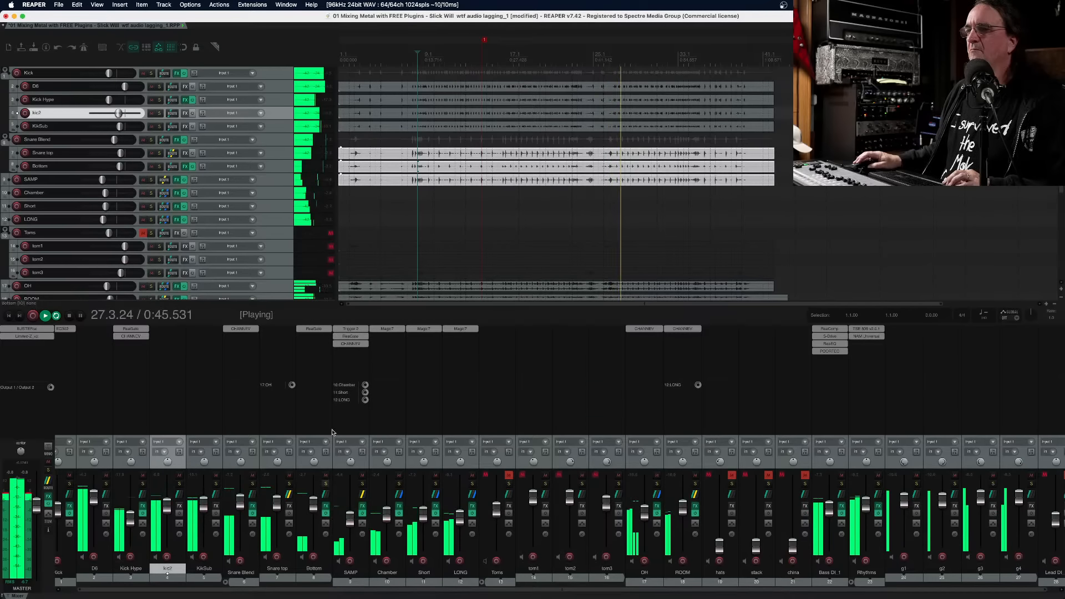
Raise the ReaGate threshold on the snare Bottom track, lower its fader, and close the gate window
left_click(313, 329)
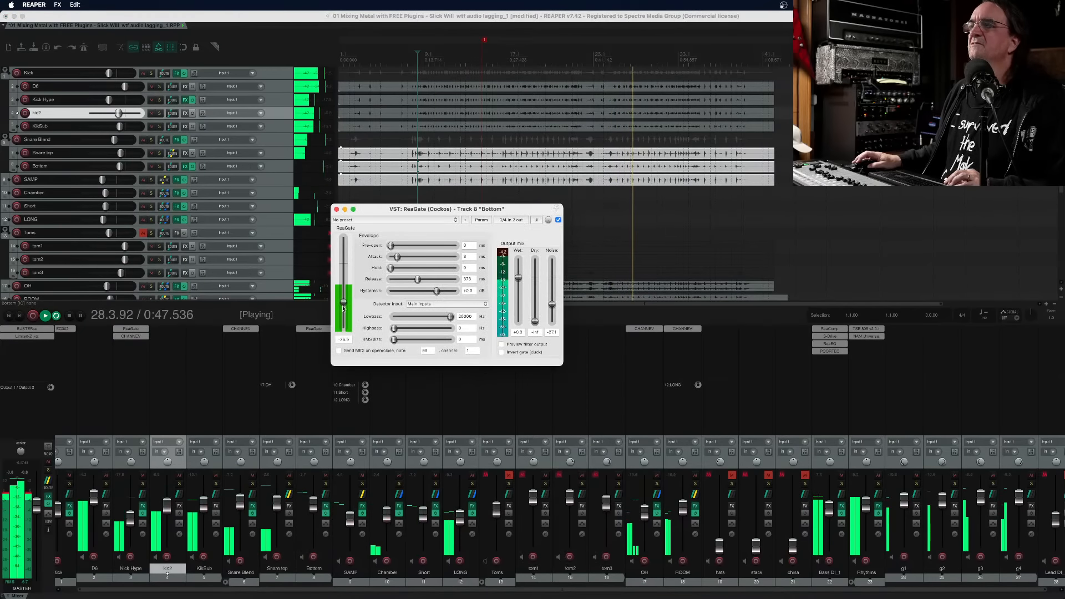
left_click_drag(343, 308, 343, 302)
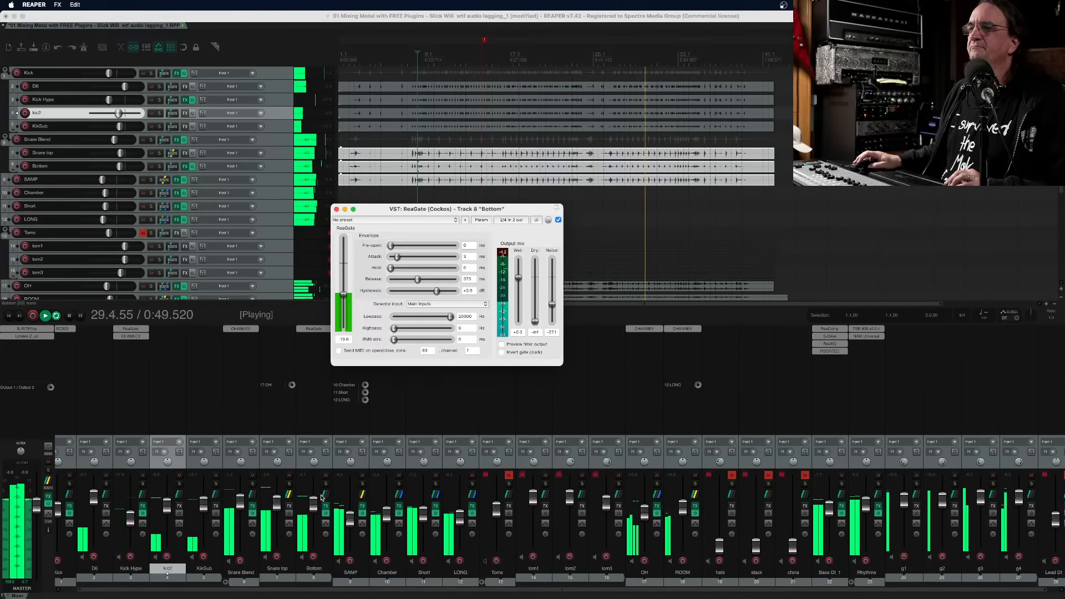
left_click_drag(314, 499, 317, 509)
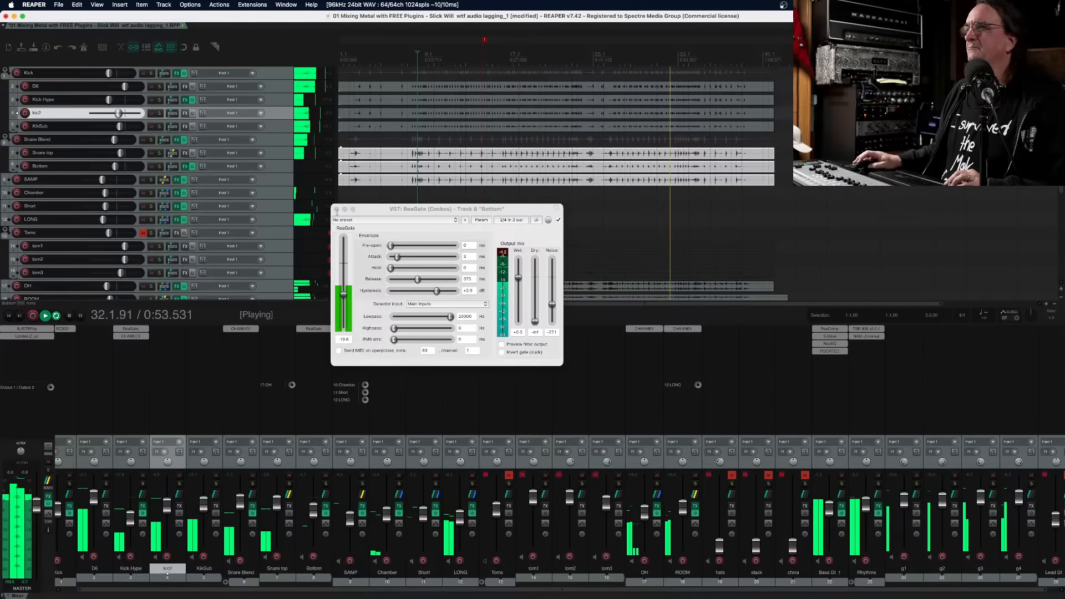
left_click(336, 209)
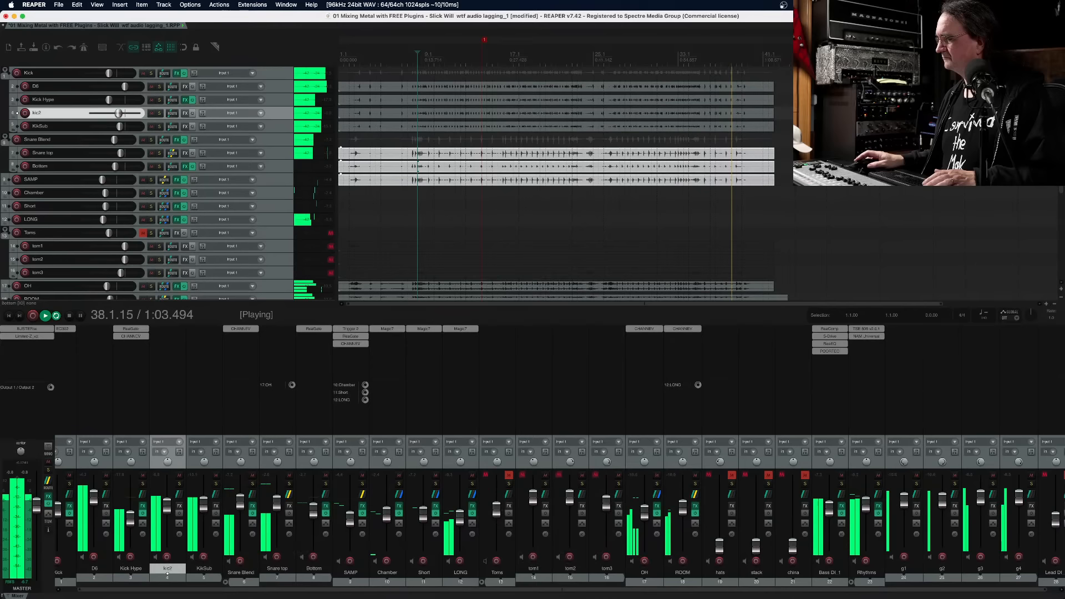
Stop playback and save a new version of the project
key("space")
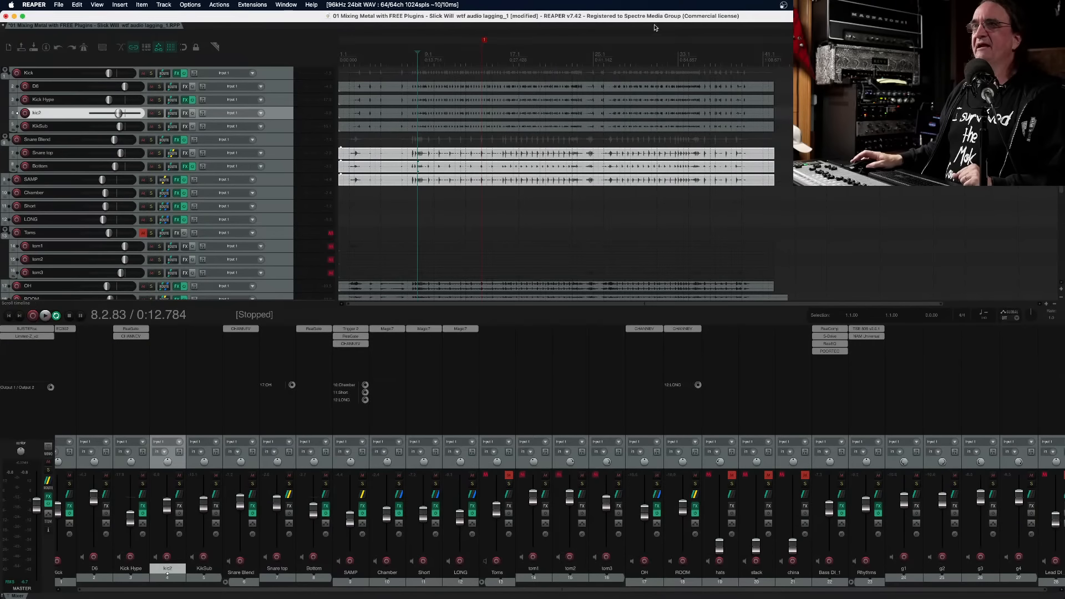
left_click(58, 5)
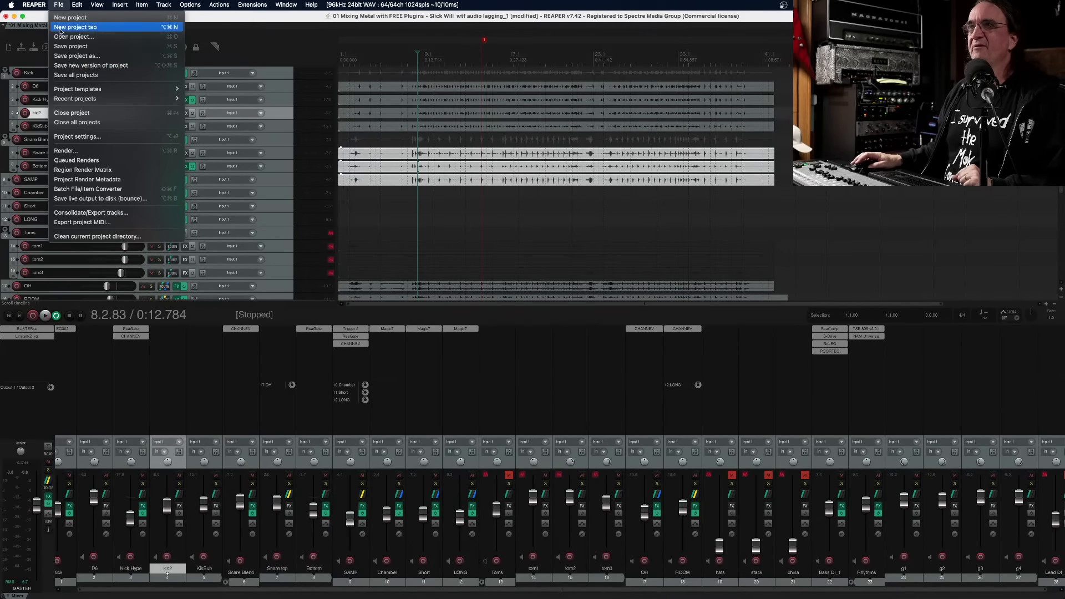
left_click(76, 66)
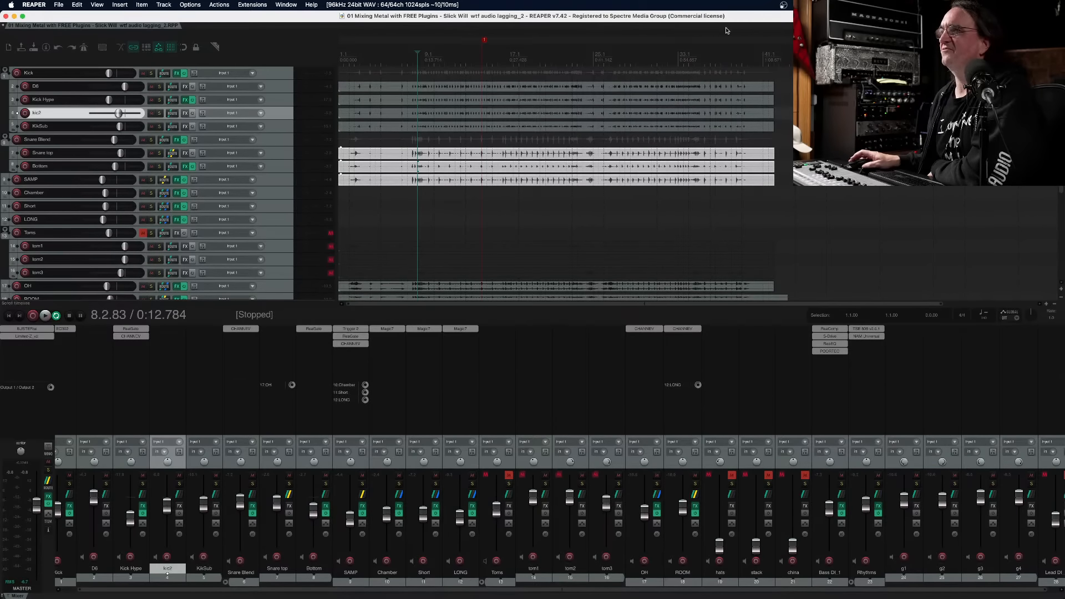
Unmute and solo the Lead DI_1 track, and raise its fader to 0.00 dB during playback
scroll(434, 70, "down", 9)
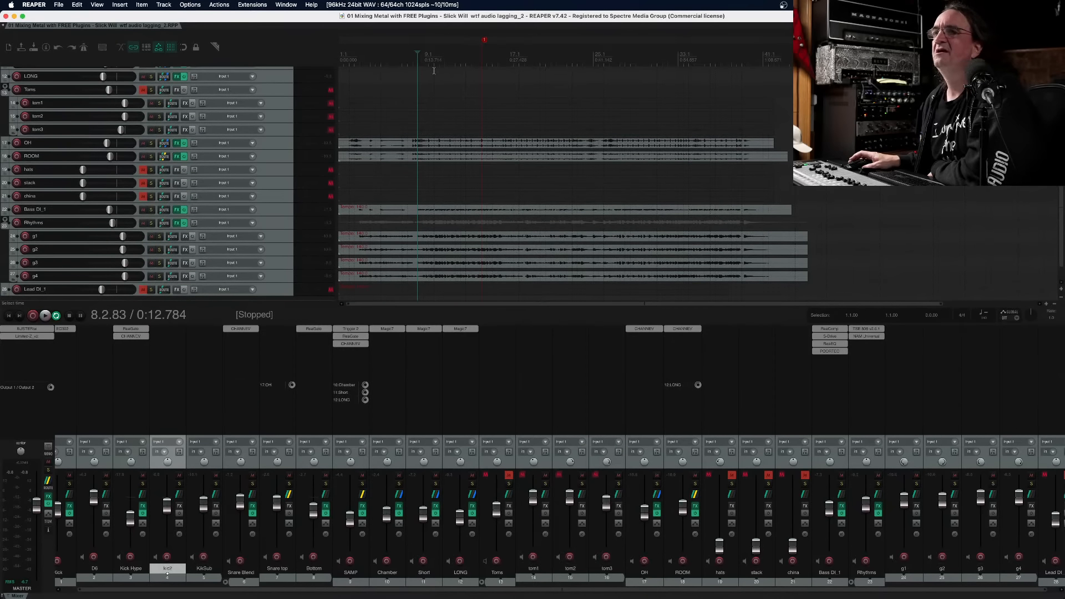
left_click(143, 288)
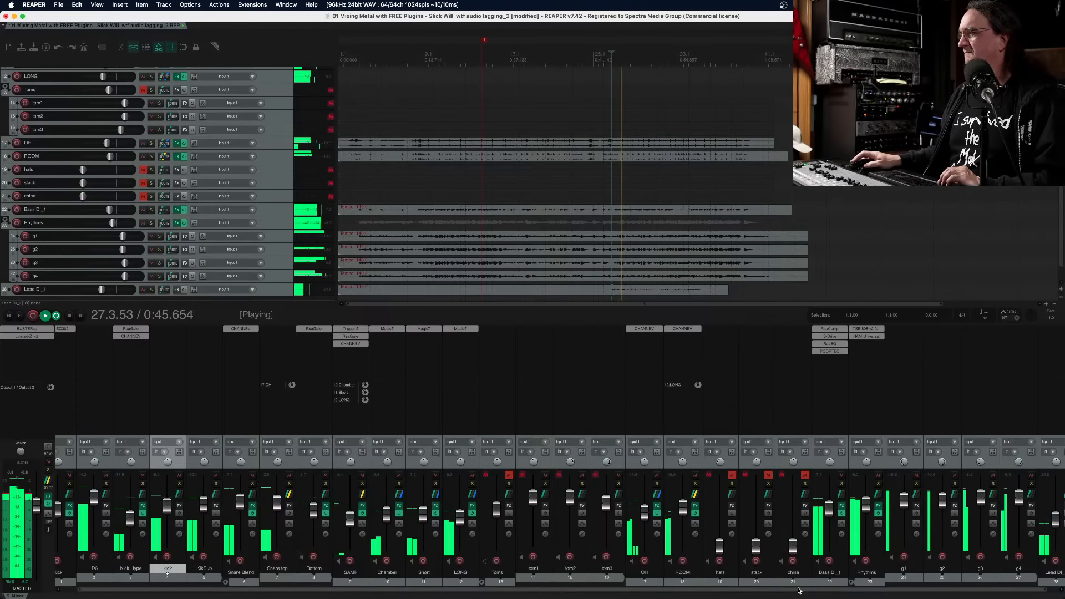
left_click_drag(799, 590, 899, 589)
left_click(1047, 573)
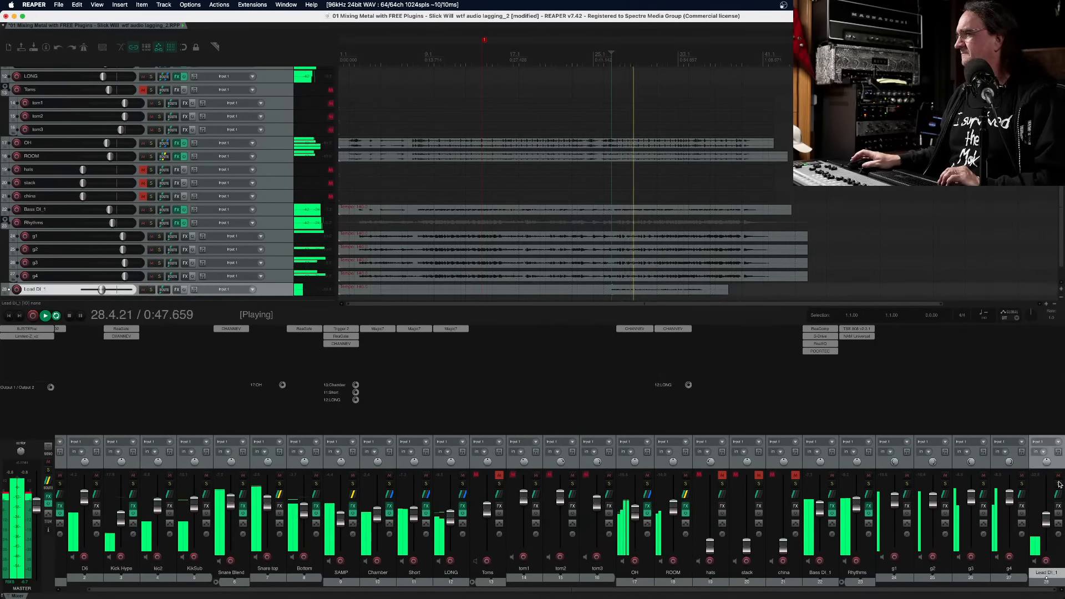
left_click(1059, 484)
left_click_drag(1048, 523, 1047, 505)
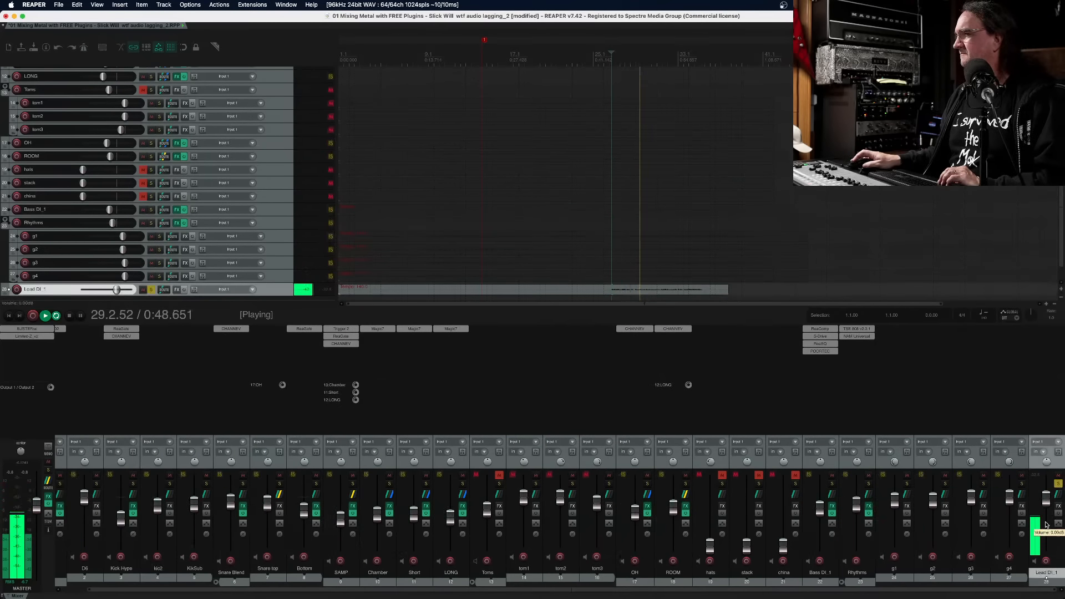
Insert NAM Universal on the Lead DI_1 track and load the Empire Solo preset
left_click(1046, 328)
type("na")
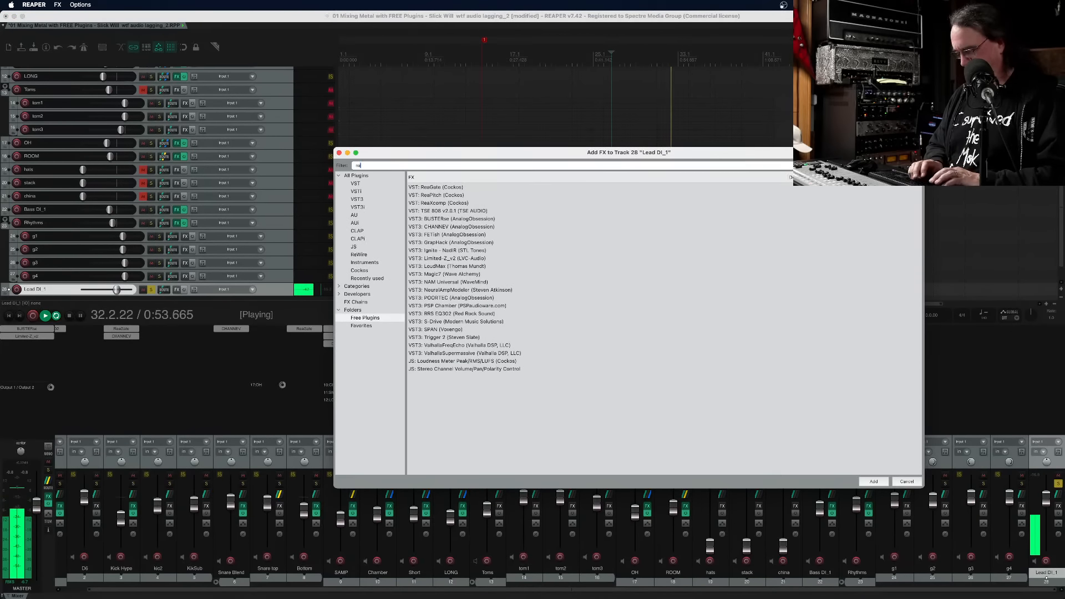
type("m")
double_click(441, 189)
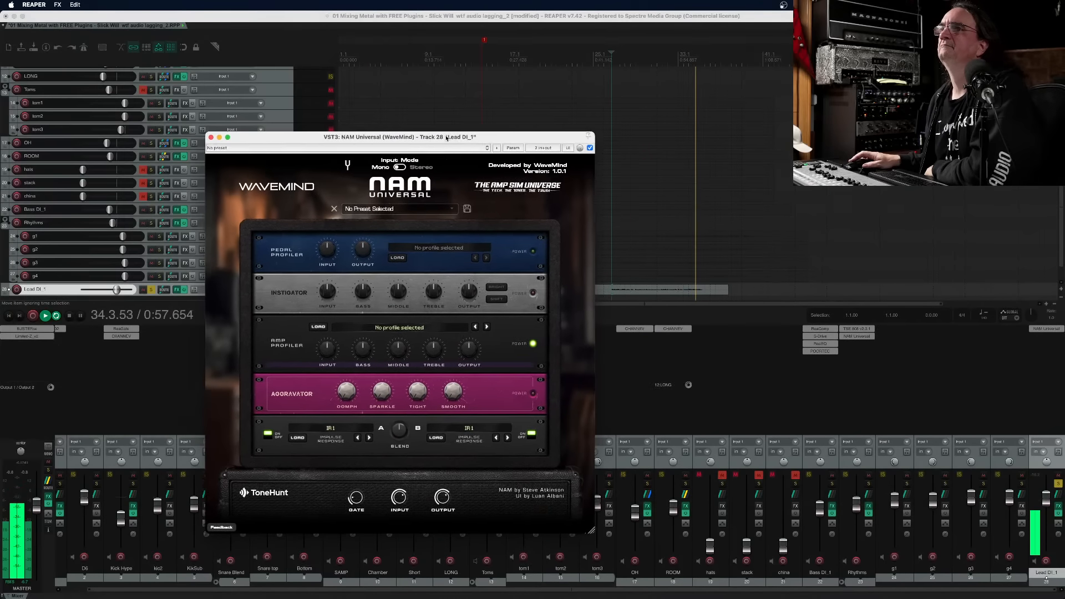
left_click(398, 210)
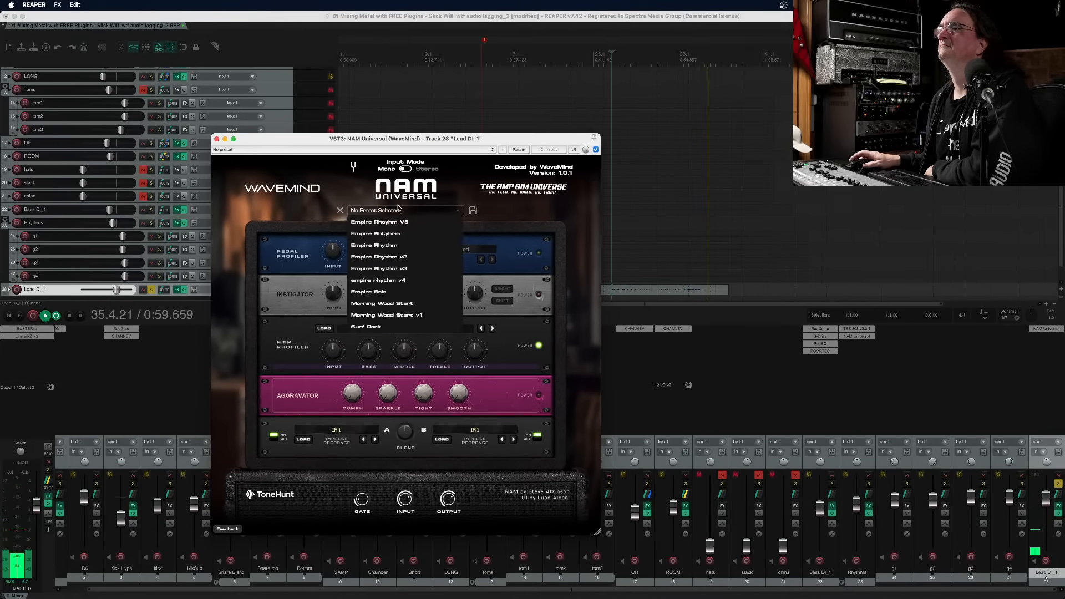
left_click(369, 291)
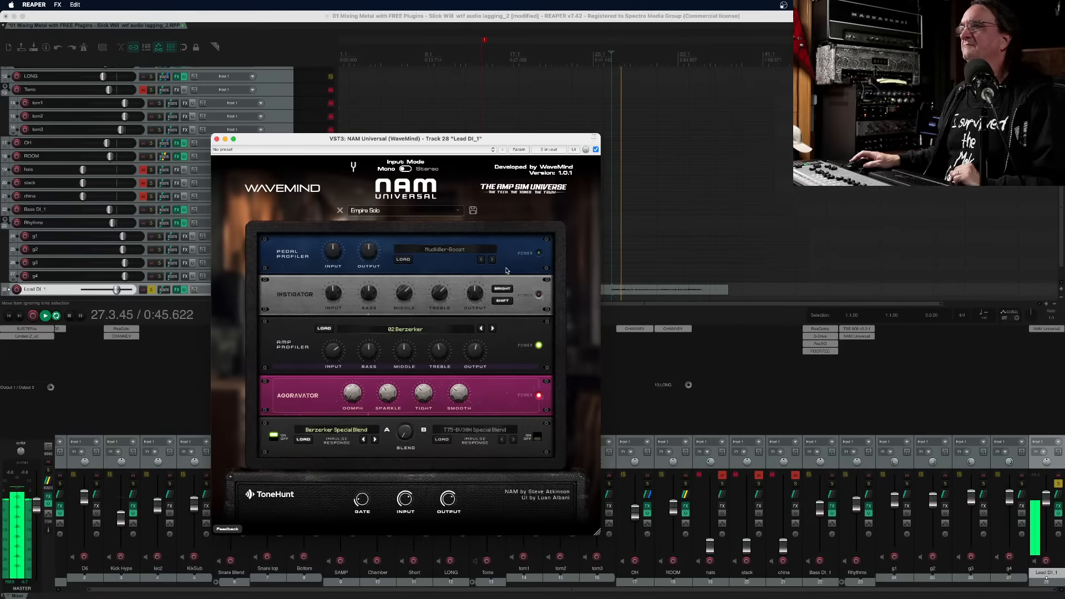
Load the OD808 boost profile into the NAM Universal pedal profiler and have the pedal section powered on
left_click(491, 260)
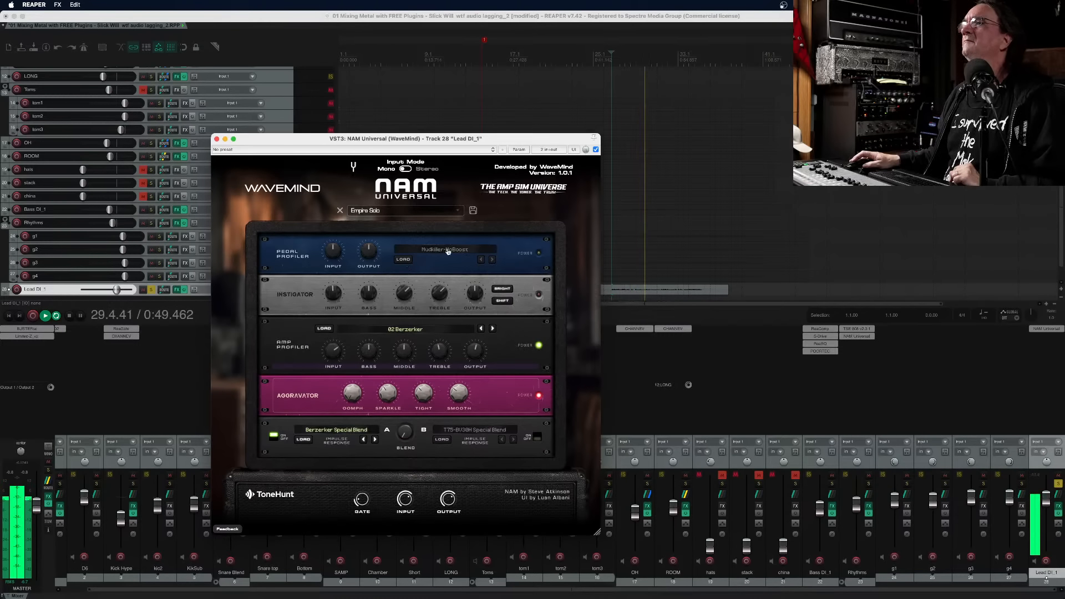
left_click(403, 261)
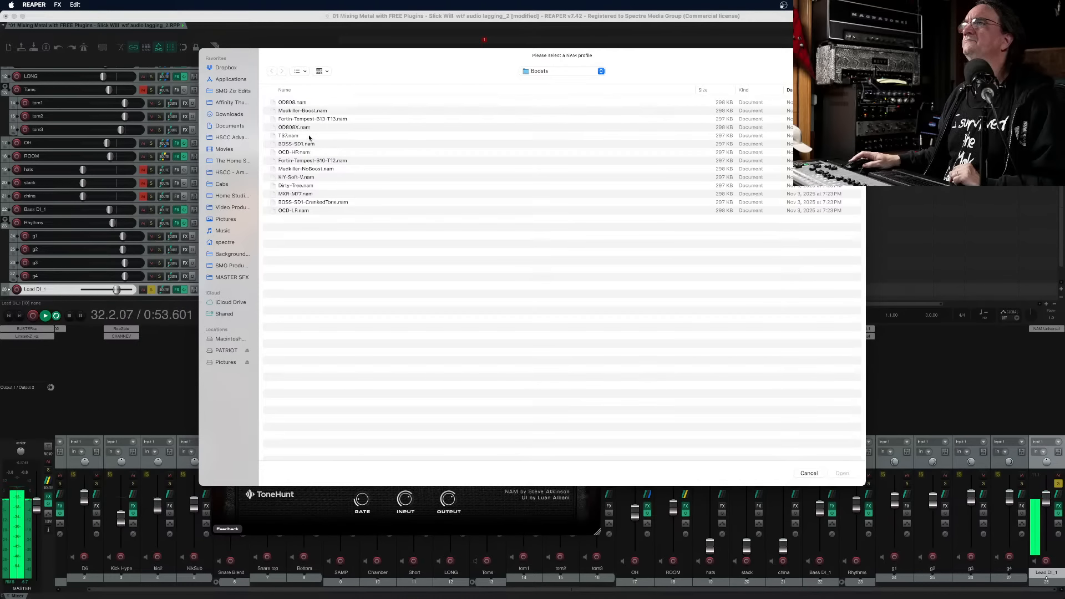
left_click(300, 104)
key("Return")
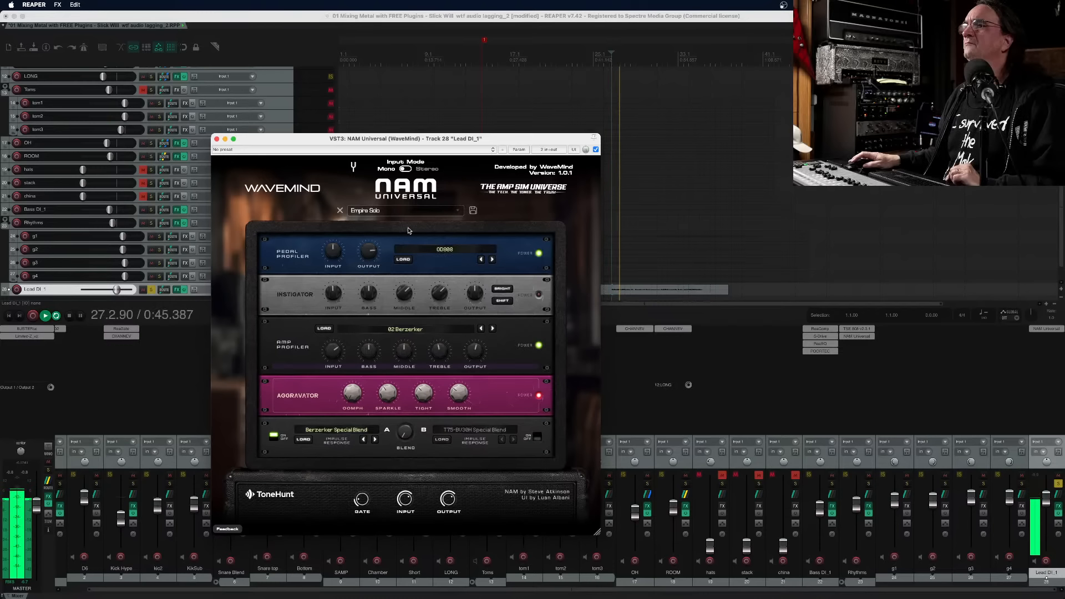
Turn off solo on the Lead DI_1 track to hear the full mix and close the NAM Universal window
mouse_move(359, 405)
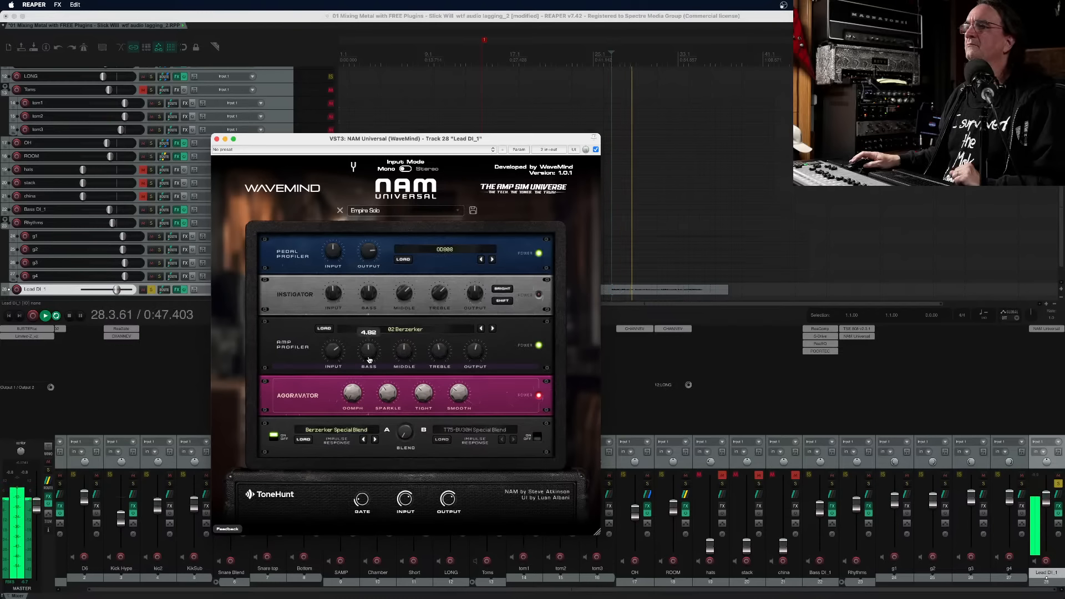
mouse_move(422, 395)
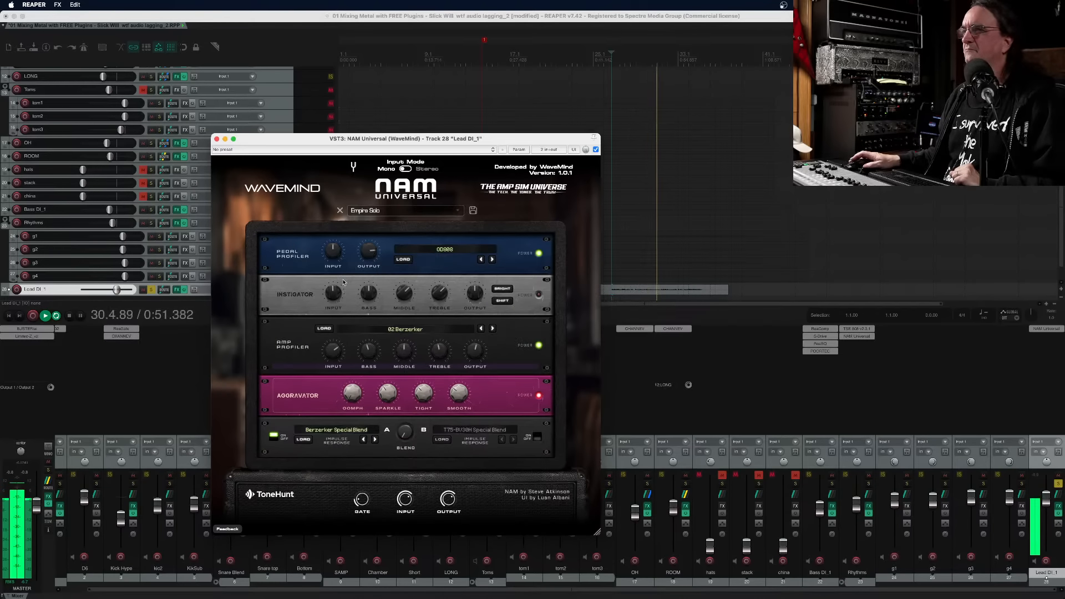
left_click_drag(219, 138, 218, 140)
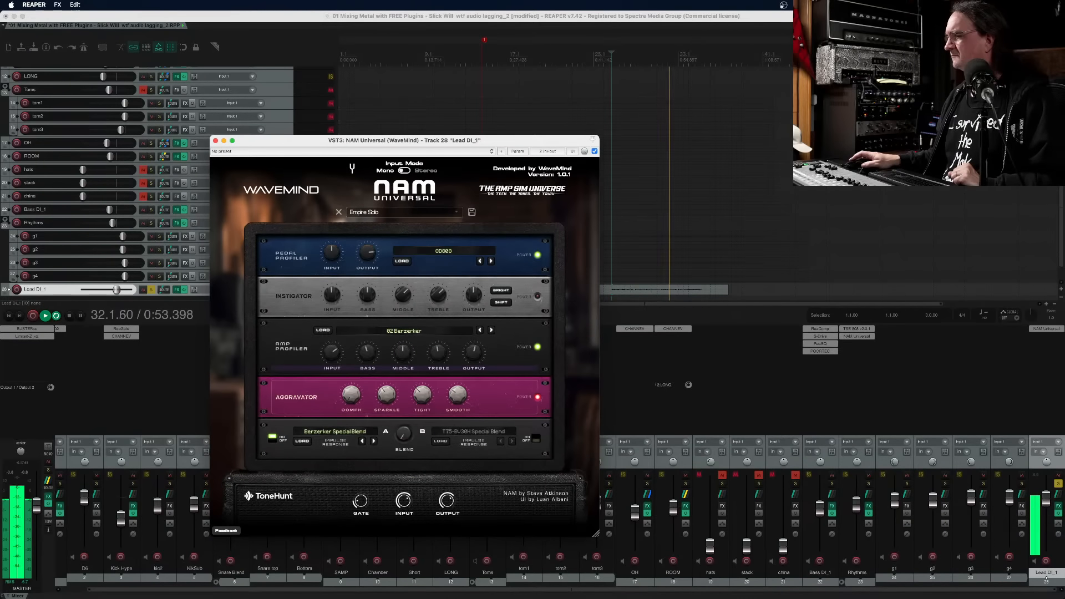
left_click(1047, 503)
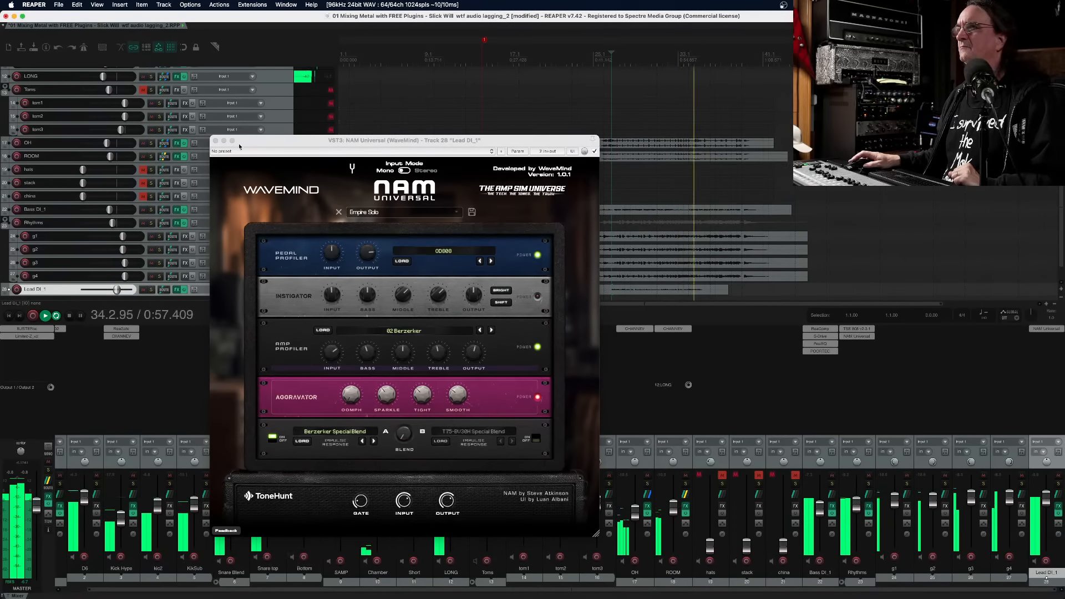
left_click(216, 141)
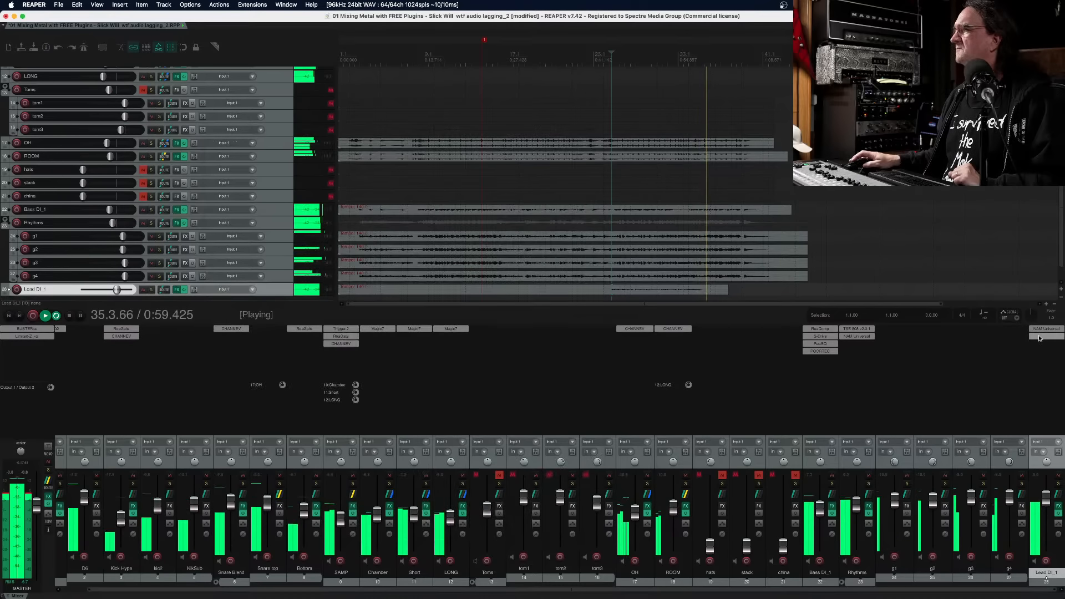
Insert the CHANNEV channel strip after NAM Universal on the Lead DI_1 track
left_click(1043, 337)
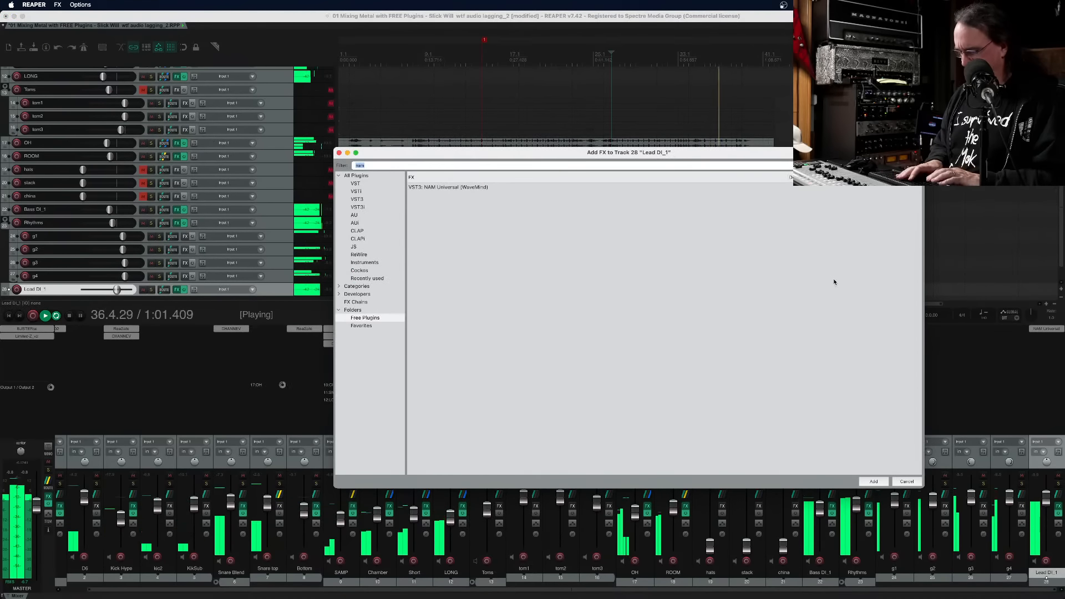
key("BackSpace")
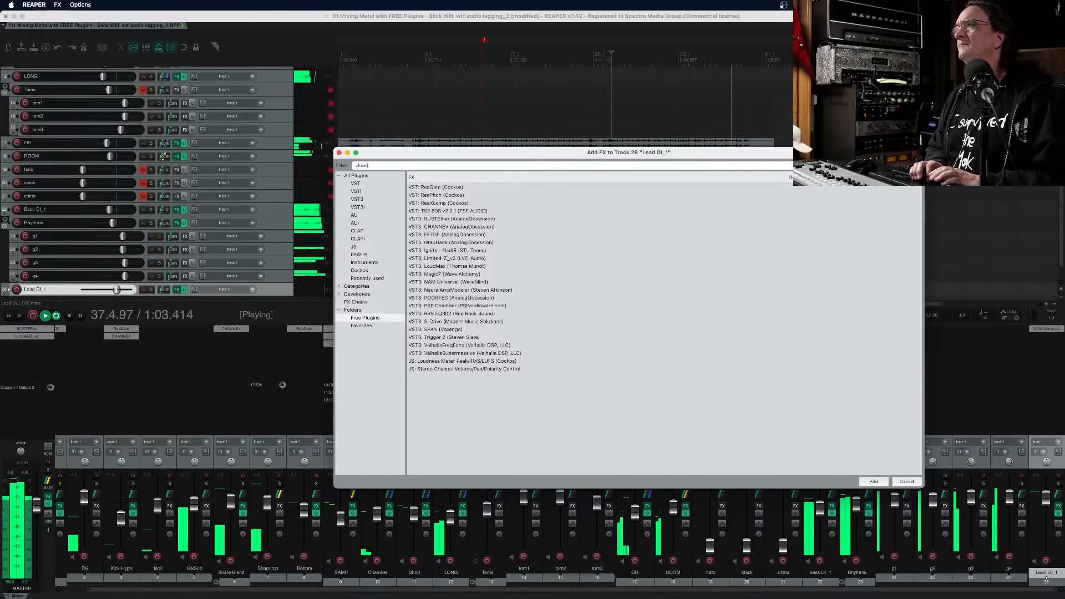
type("chann")
key("Return")
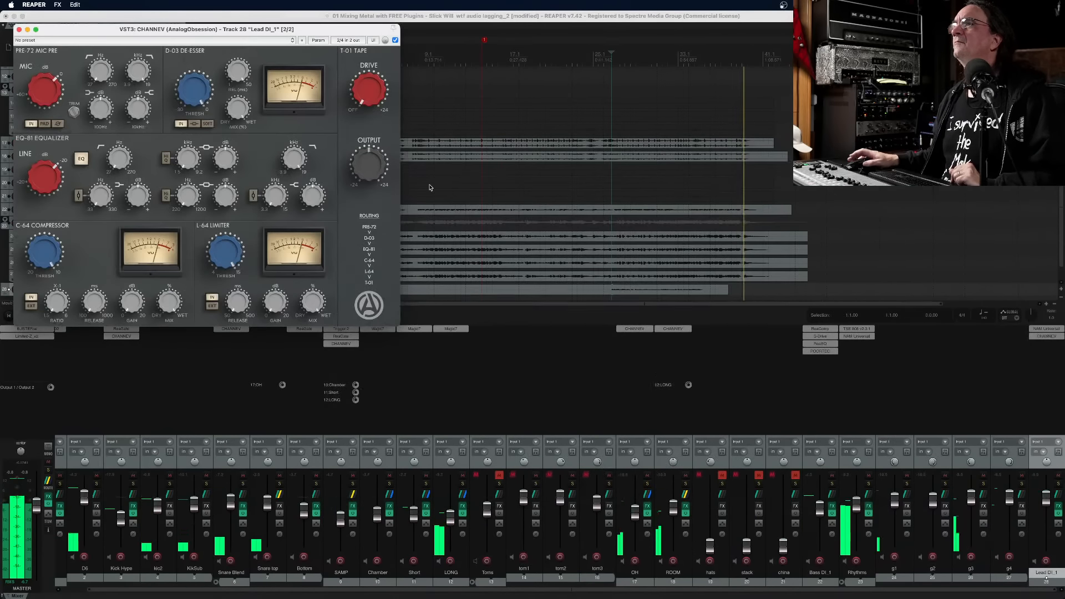
Replay the solo while adjusting the CHANNEV equalizer's high-pass filter, close the plugin, and slightly lower the Lead DI_1 fader
left_click(605, 57)
left_click_drag(120, 159, 119, 120)
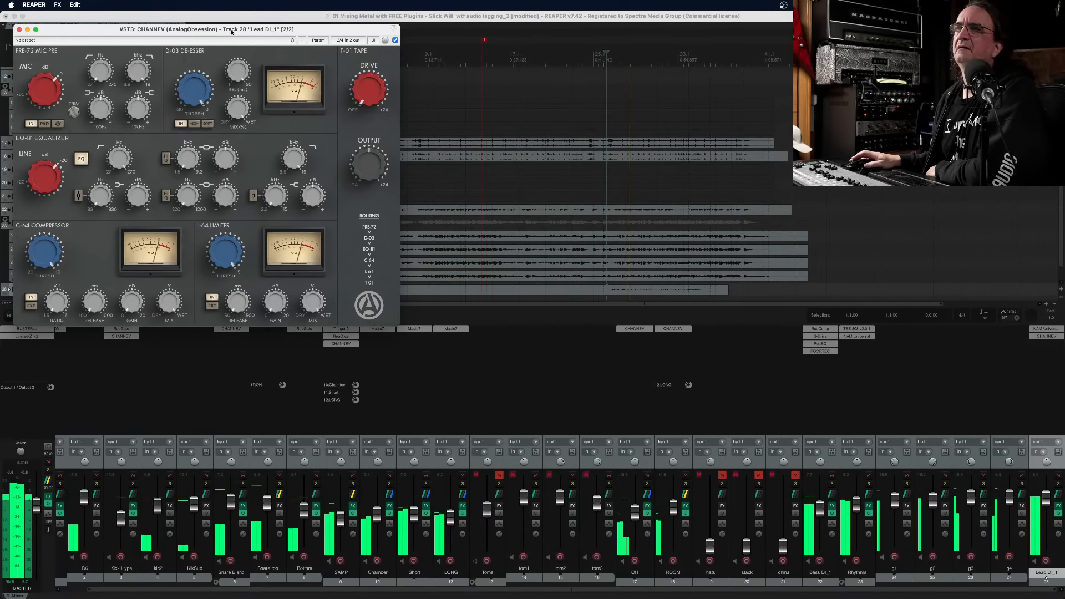
left_click_drag(231, 32, 405, 70)
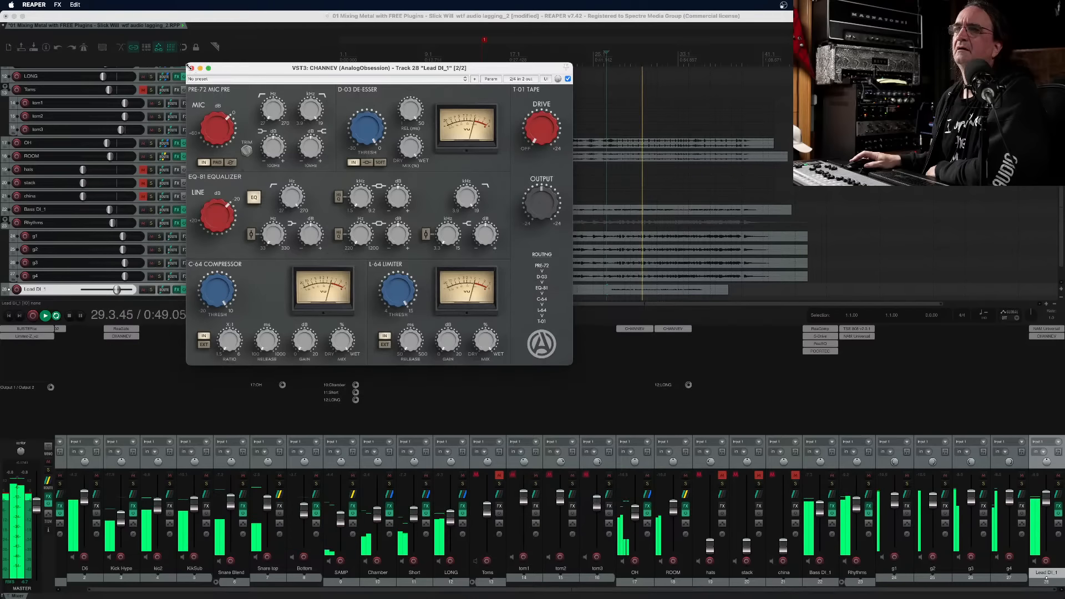
left_click_drag(292, 198, 292, 181)
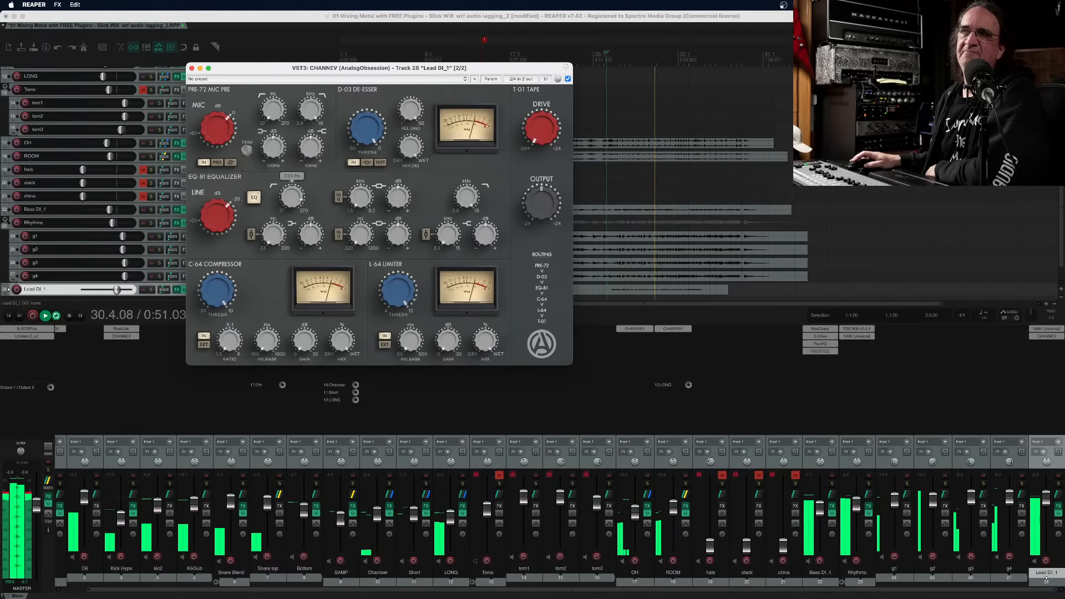
left_click(192, 68)
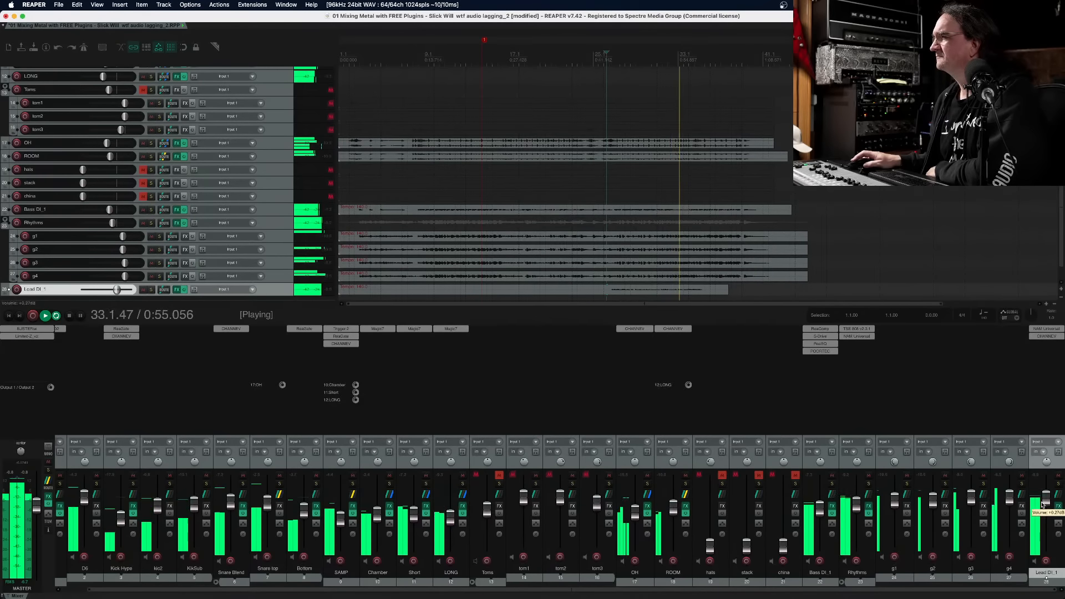
left_click_drag(1042, 505, 1043, 506)
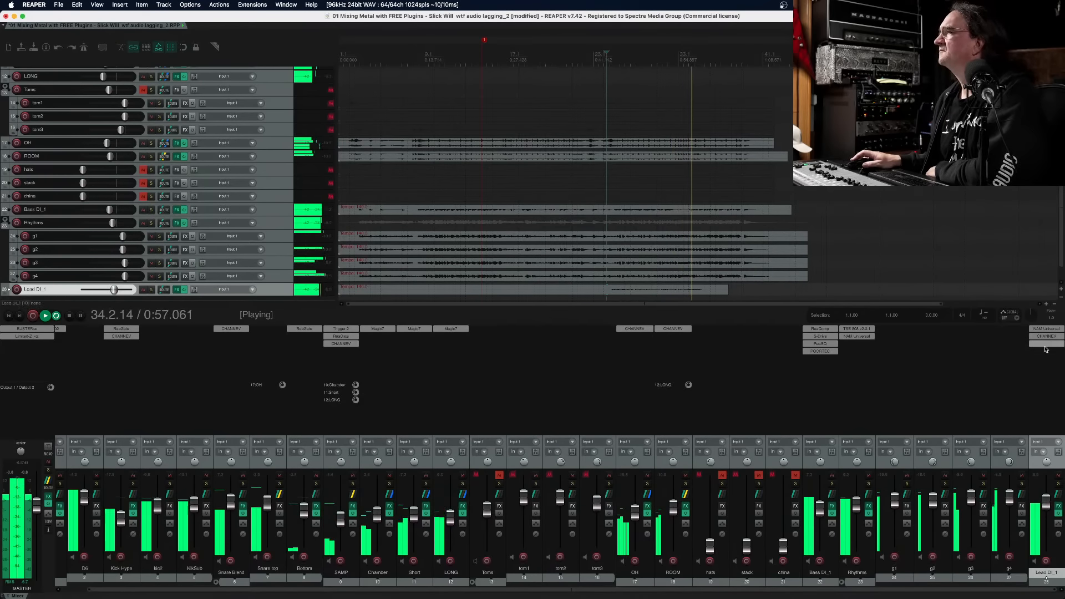
Insert ValhallaFreqEcho on the Lead DI_1 track and load the Guitar - Metal Lead FX preset
left_click(1047, 344)
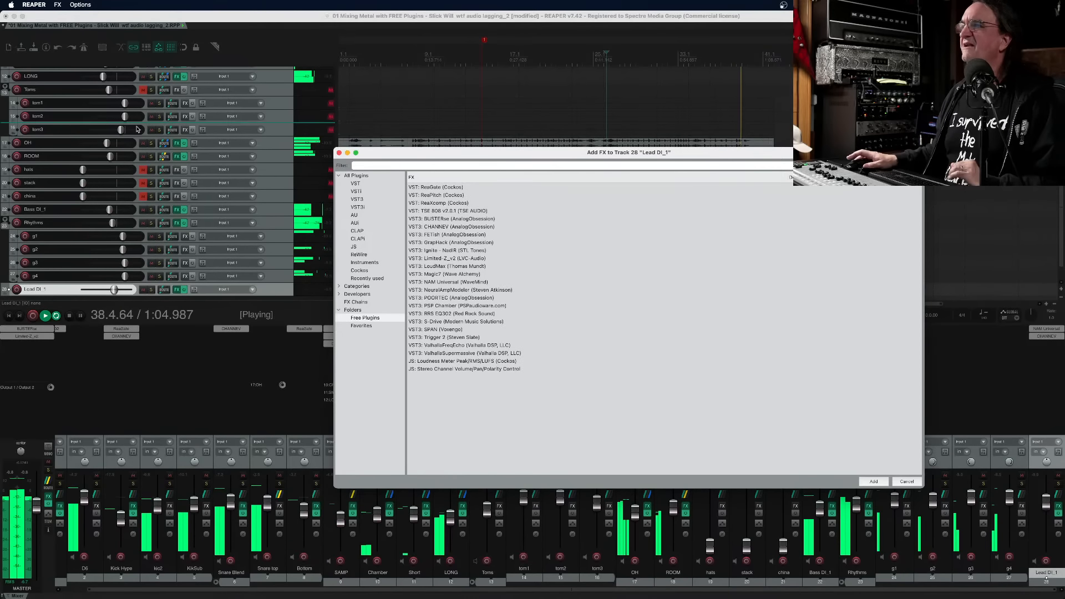
left_click(472, 353)
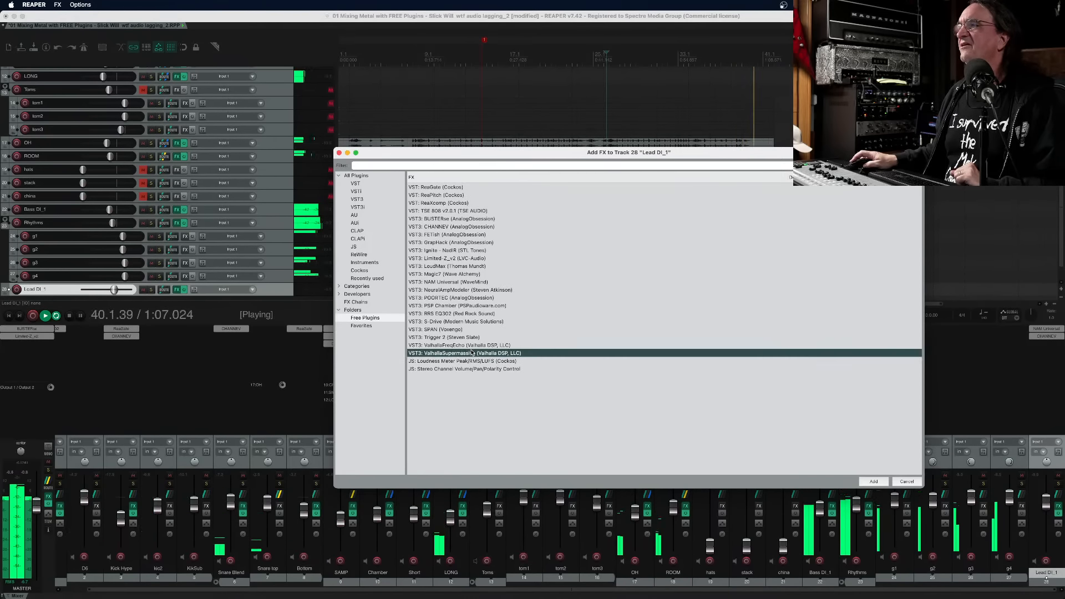
left_click(473, 346)
double_click(473, 346)
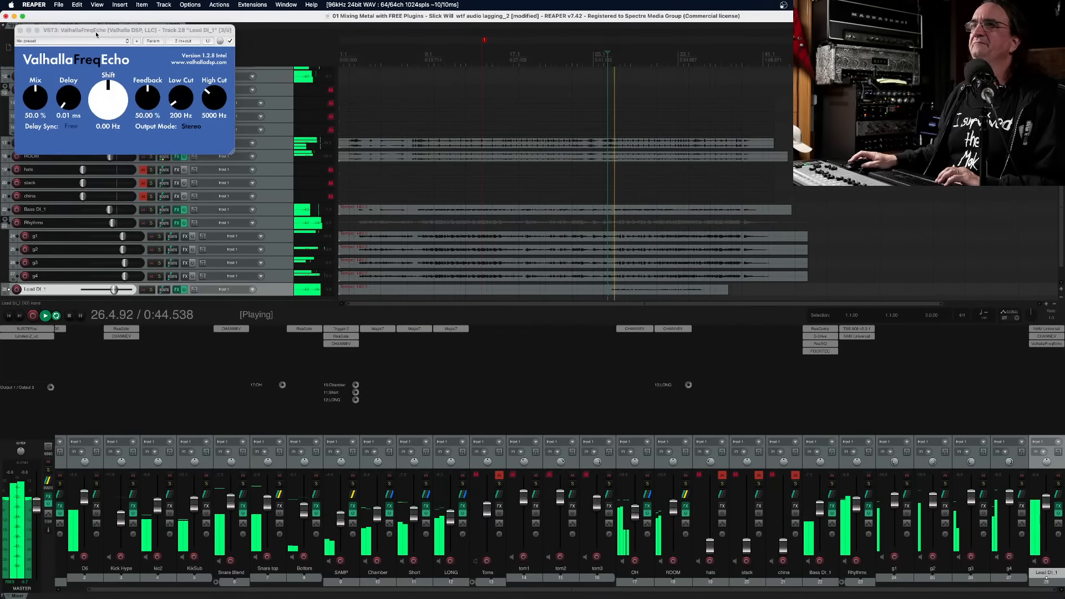
left_click_drag(84, 29, 285, 214)
left_click(284, 225)
left_click(322, 241)
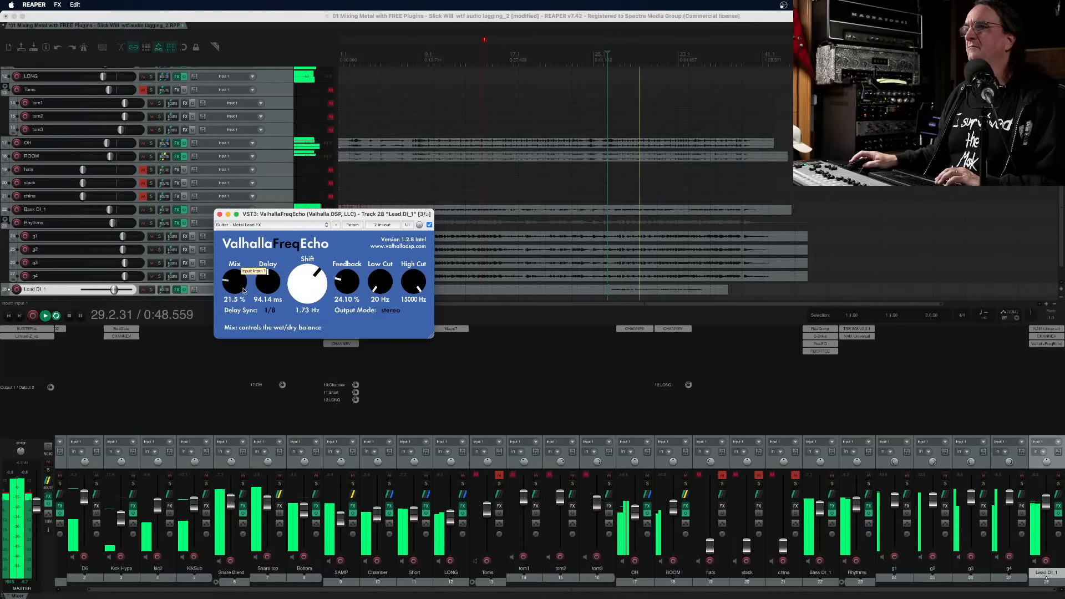
Set the ValhallaFreqEcho mix to 24.4 %, raise the Lead DI_1 fader slightly, close the plugin, and stop playback
left_click_drag(239, 285, 240, 281)
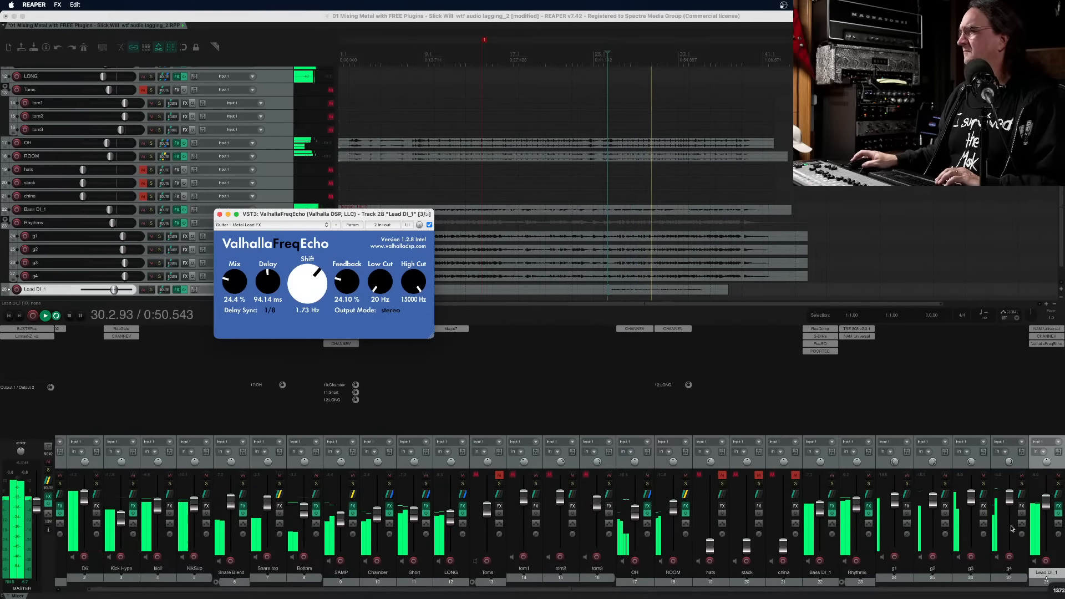
left_click_drag(1045, 502, 1047, 496)
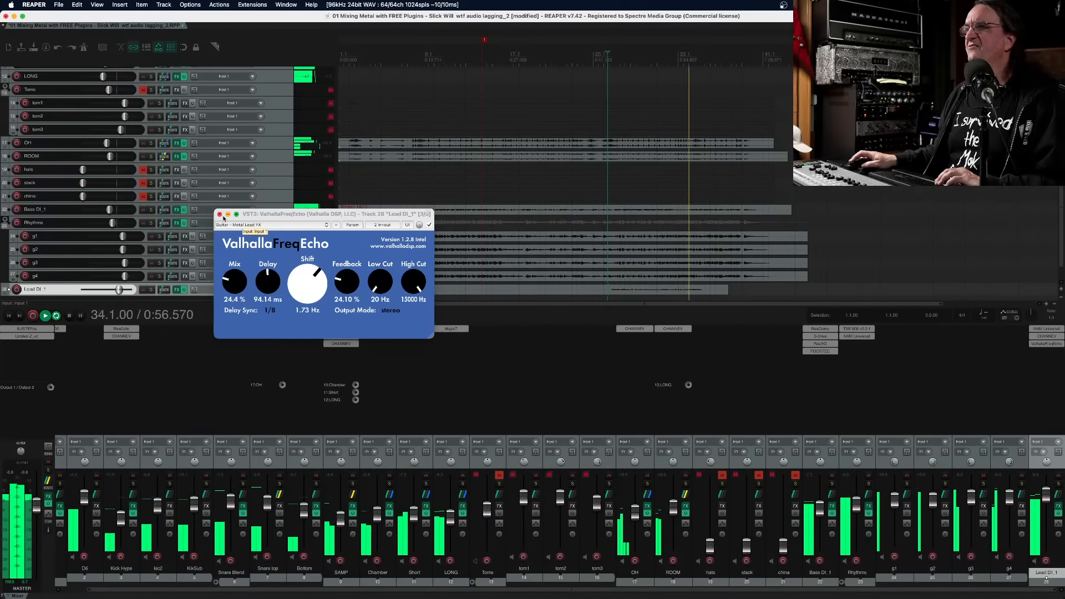
left_click(220, 214)
key("space")
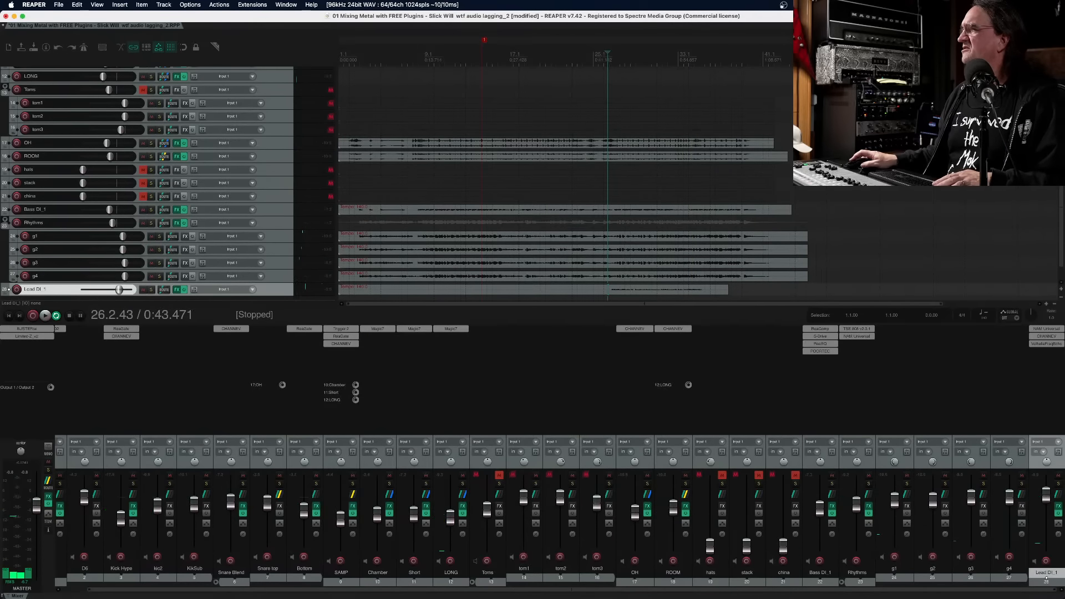
Replace ValhallaFreqEcho on the Lead DI_1 track with ReaDelay and load the Basic Lead Delay preset
left_click(1049, 345)
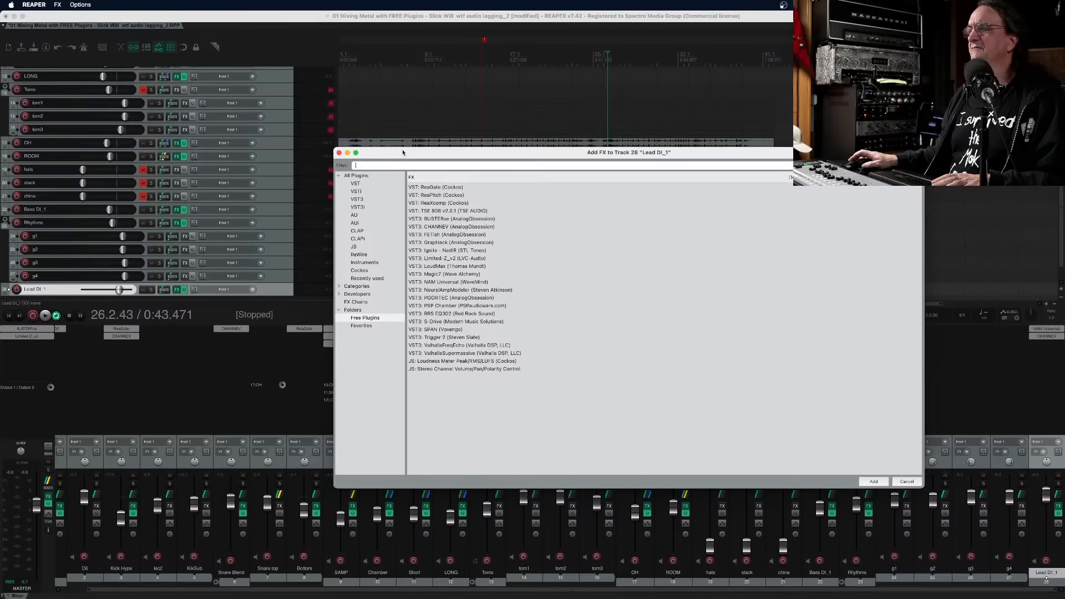
type("sel")
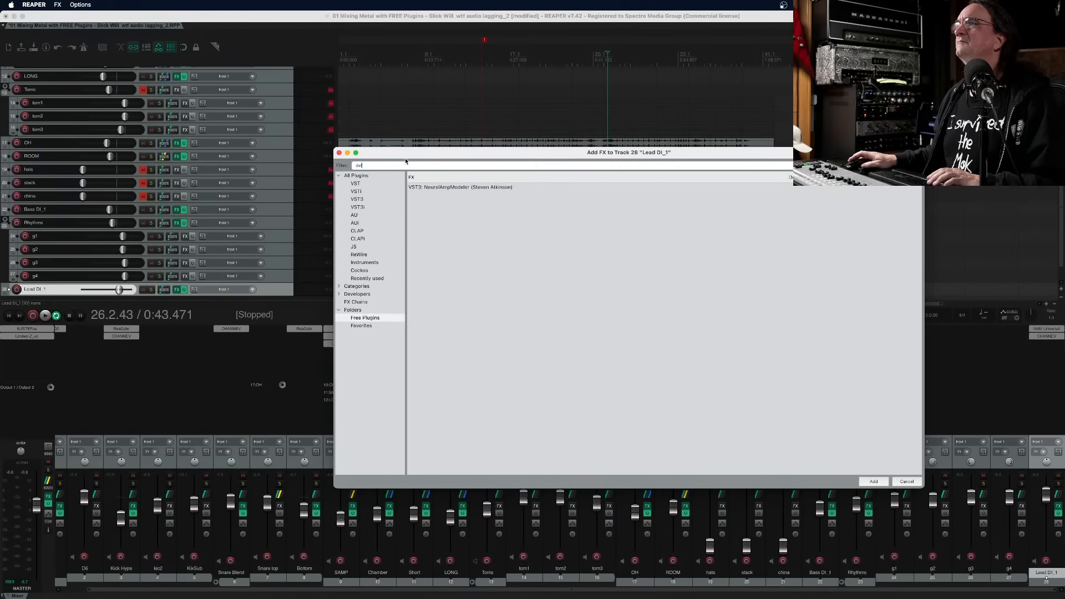
left_click(356, 183)
double_click(458, 211)
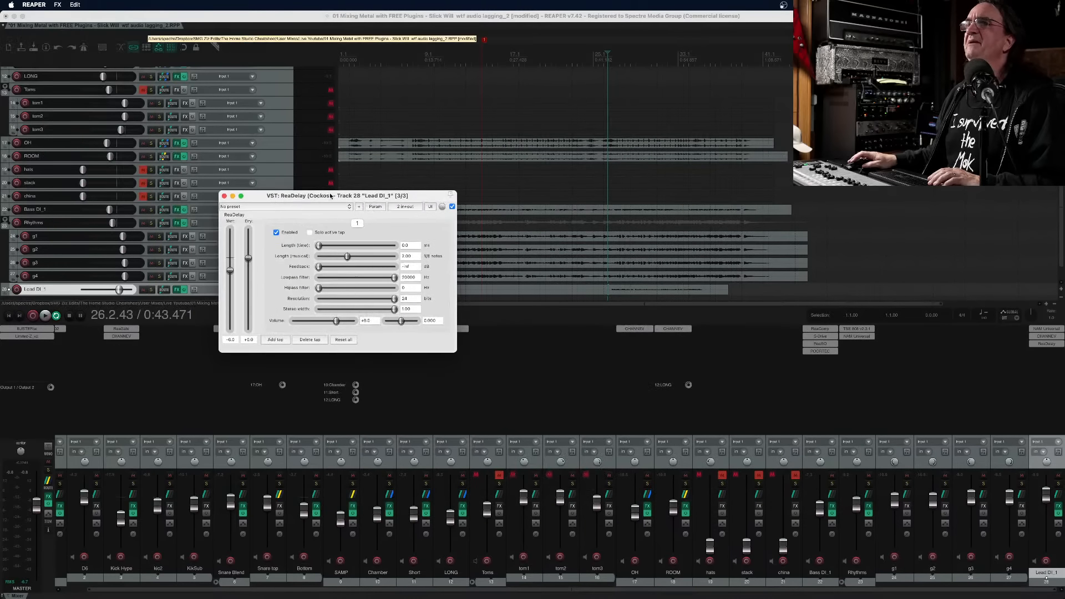
left_click(286, 207)
left_click(269, 295)
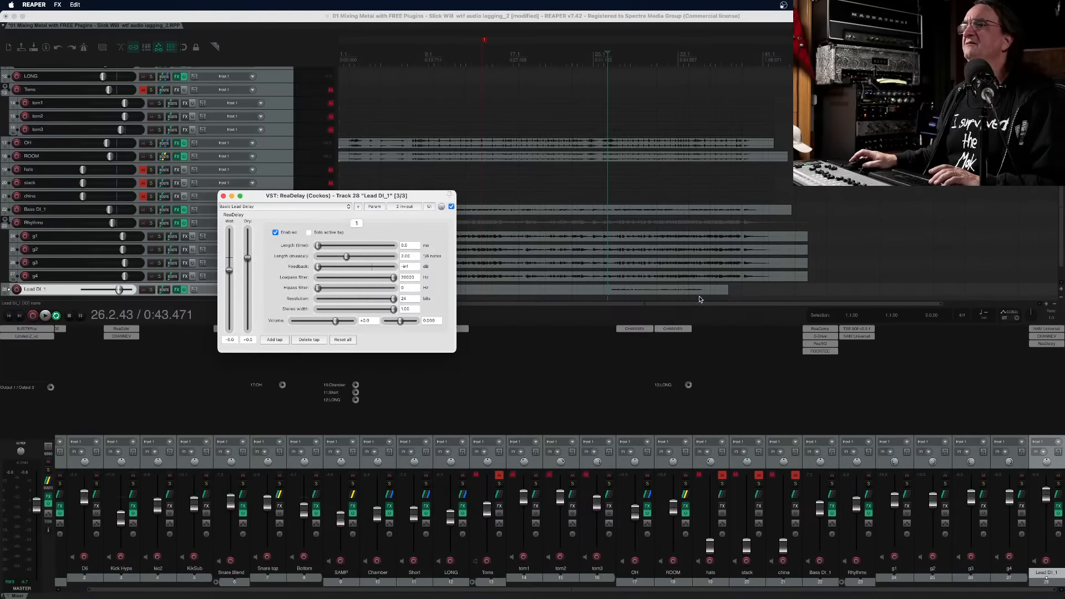
Play the solo, reset ReaDelay's dry level to +0.0, lower its wet level, and close the plugin
key("space")
left_click_drag(248, 258, 247, 330)
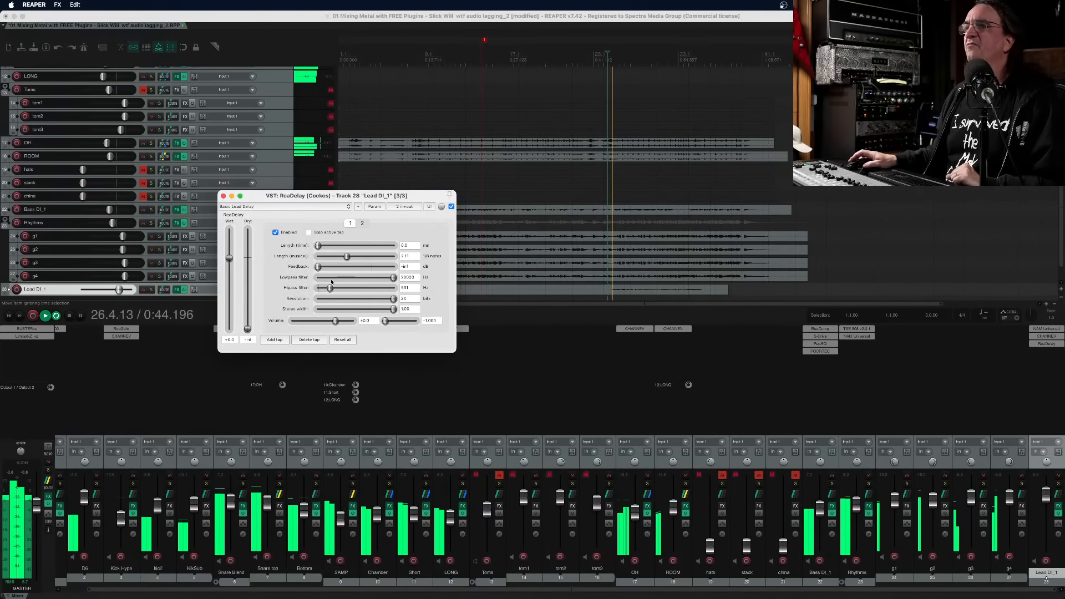
double_click(247, 330)
left_click_drag(229, 259, 230, 277)
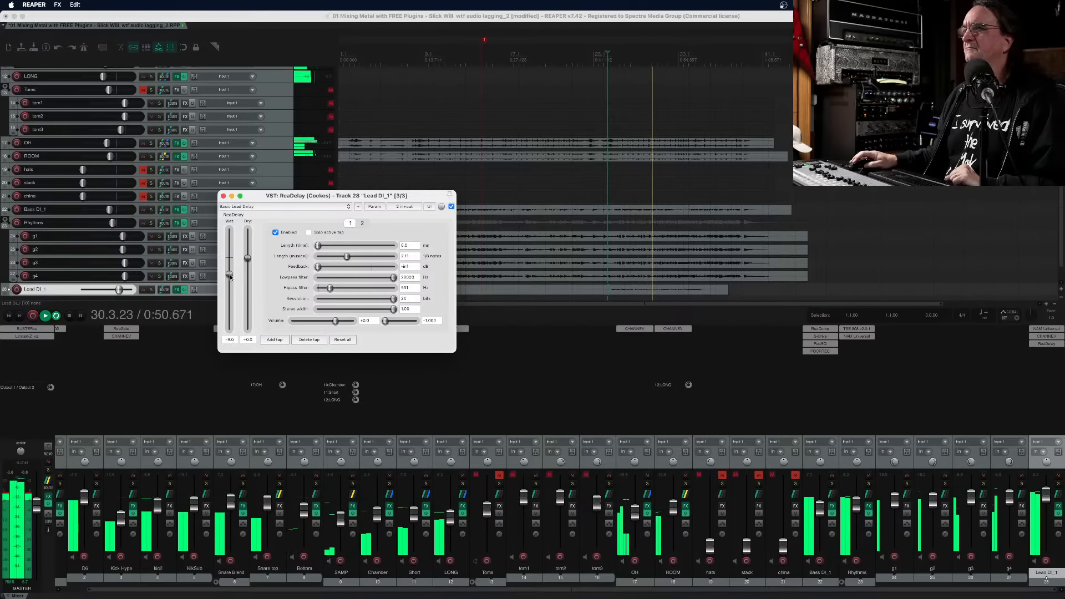
left_click(223, 195)
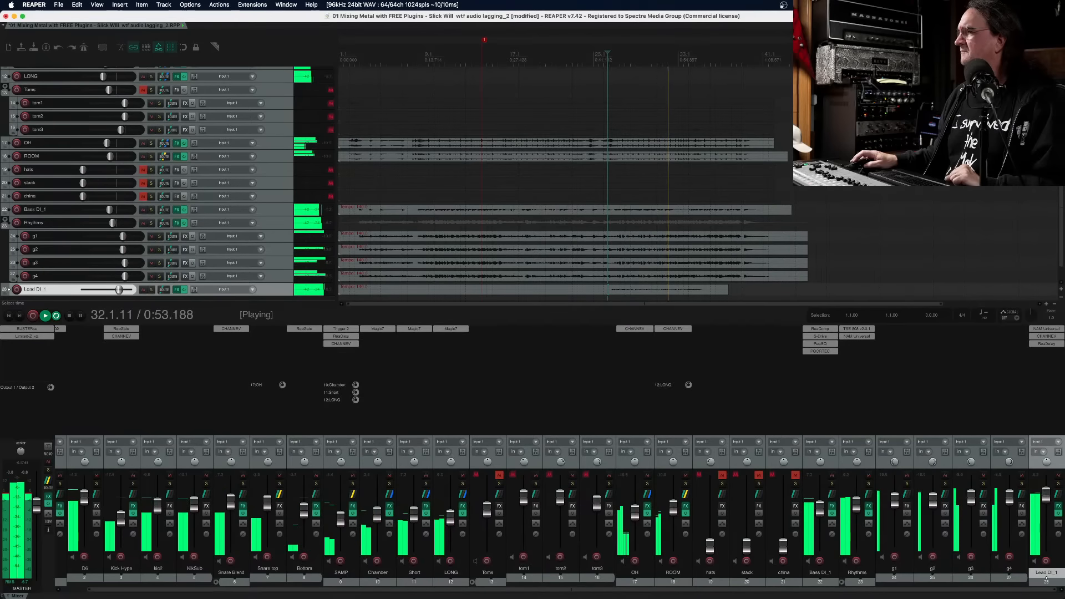
Lower the Lead DI_1 fader slightly, move CHANNEV after ReaDelay in its effects chain, and replay the solo
left_click_drag(1045, 496, 1045, 502)
left_click_drag(1054, 337, 1062, 353)
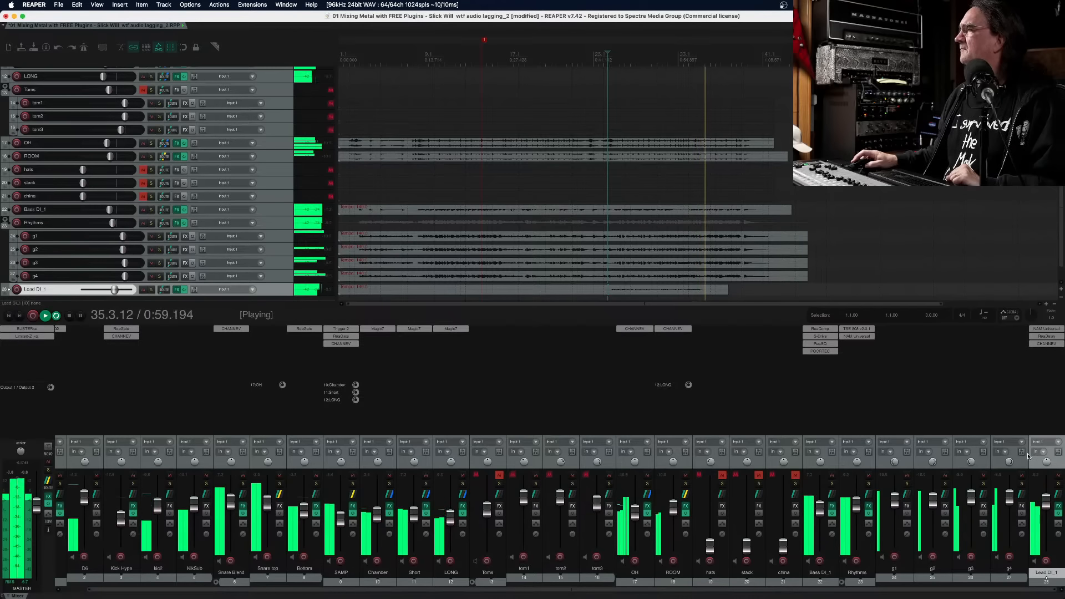
key("space")
key("space")
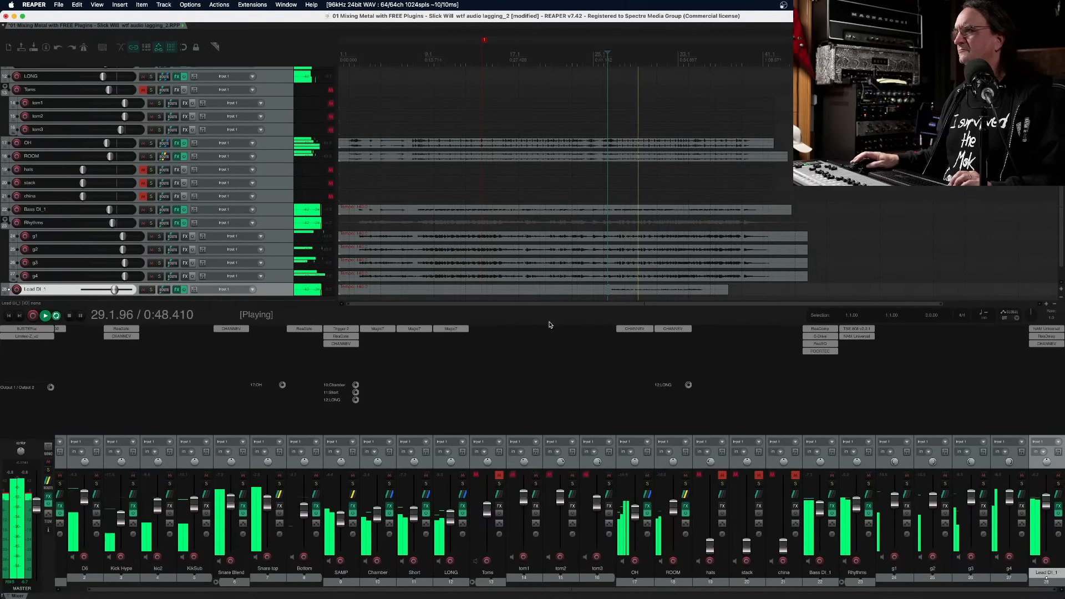
Enlarge the arrange area, stop playback, and show the Rhythms track's volume envelope in a taller lane
left_click_drag(548, 325, 548, 397)
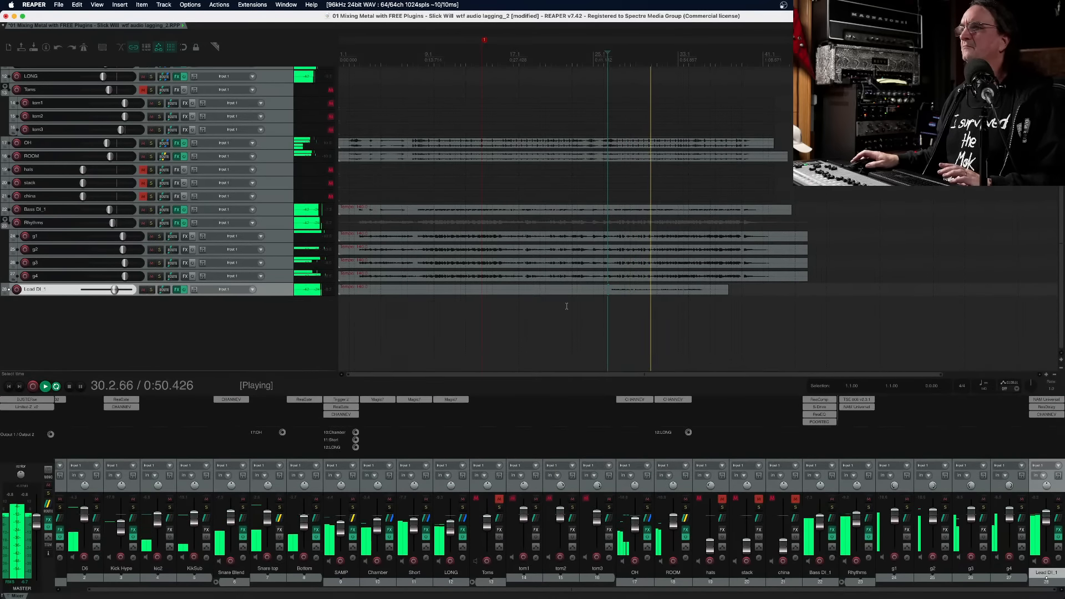
key("space")
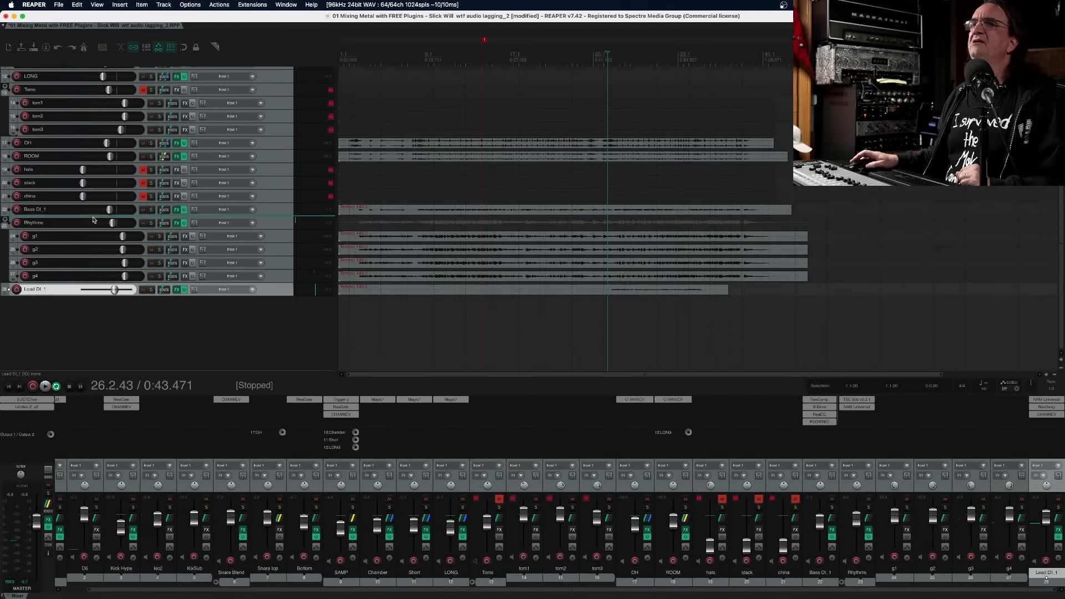
left_click(269, 224)
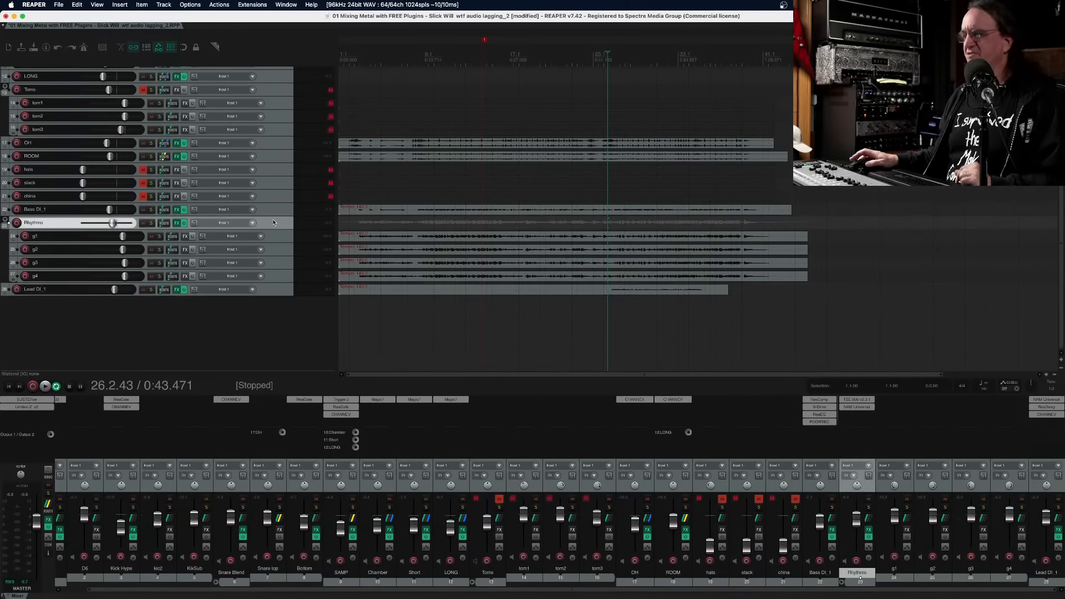
key("v")
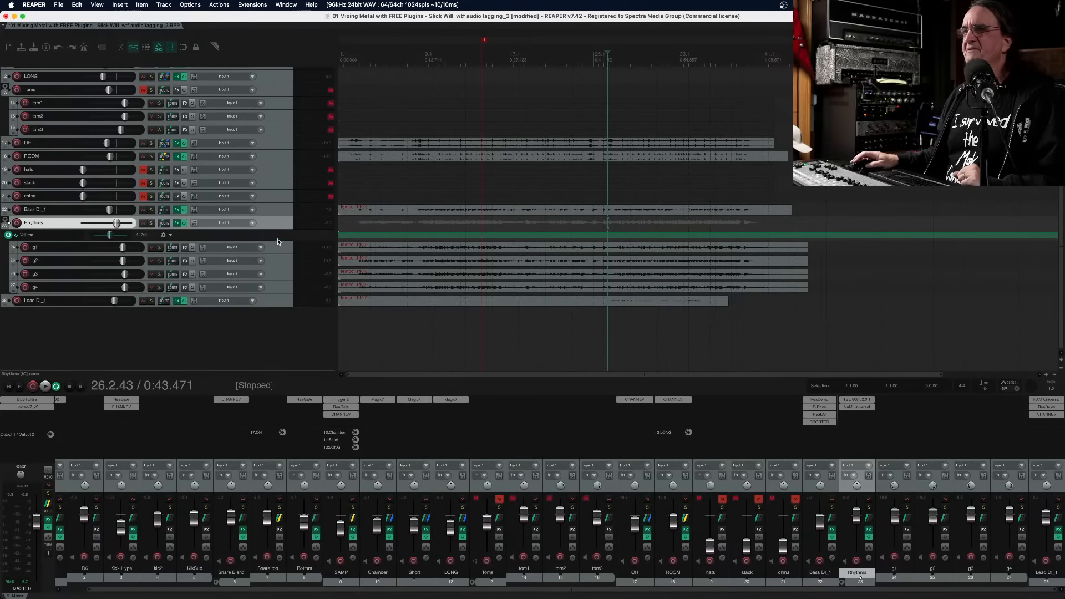
left_click_drag(276, 243, 261, 321)
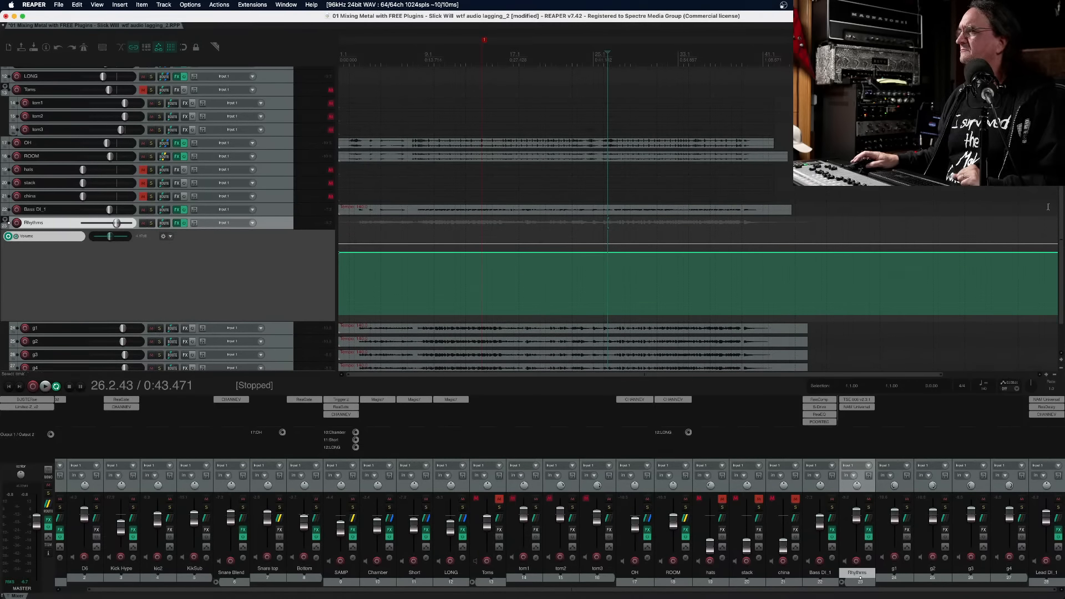
Lower the Rhythms volume envelope slightly across a time selection from bar 27 to bar 39, audition it, and clear the selection
scroll(1057, 222, "down", 3)
scroll(655, 81, "up", 5)
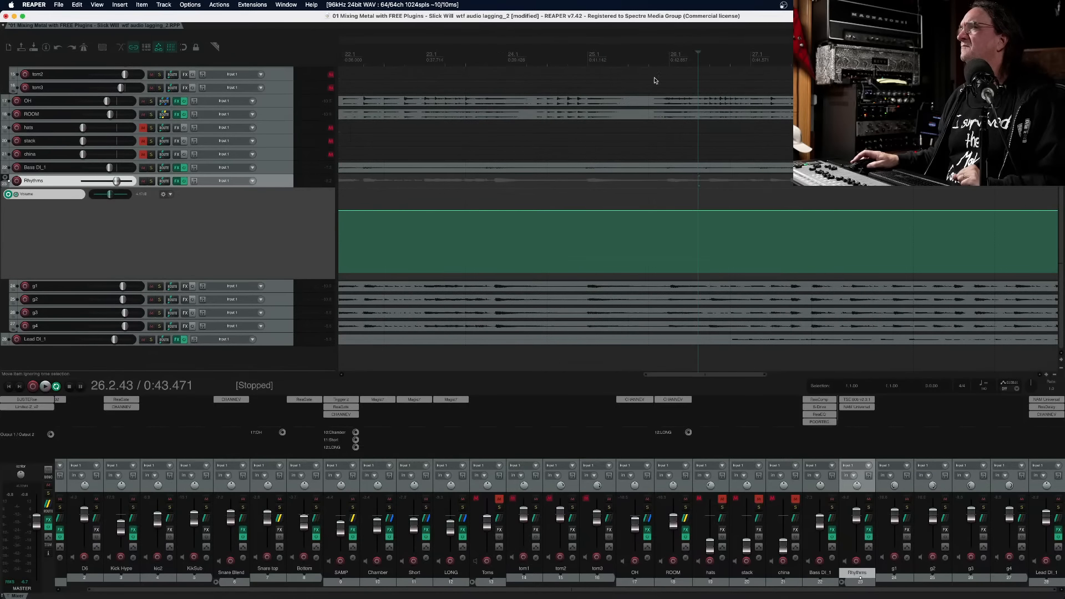
left_click_drag(752, 60, 513, 89)
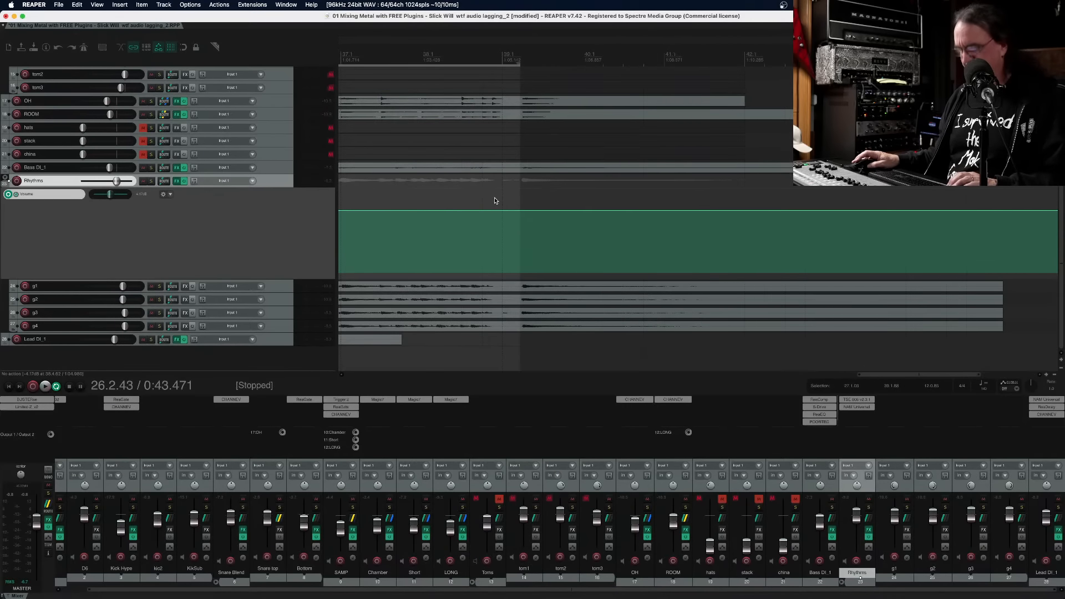
left_click_drag(492, 211, 492, 214)
scroll(569, 253, "down", 3)
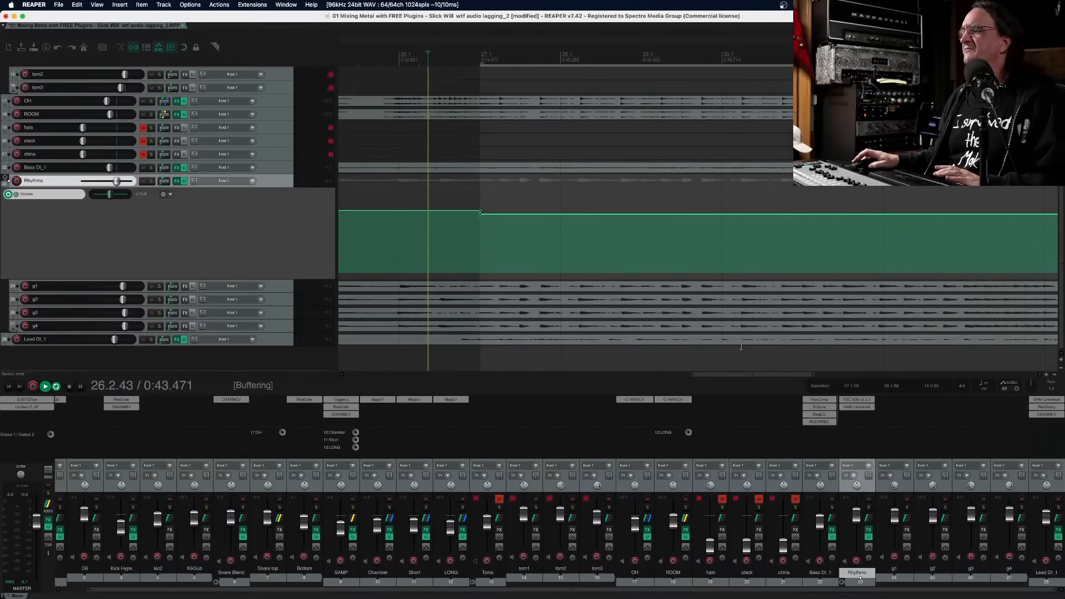
key("space")
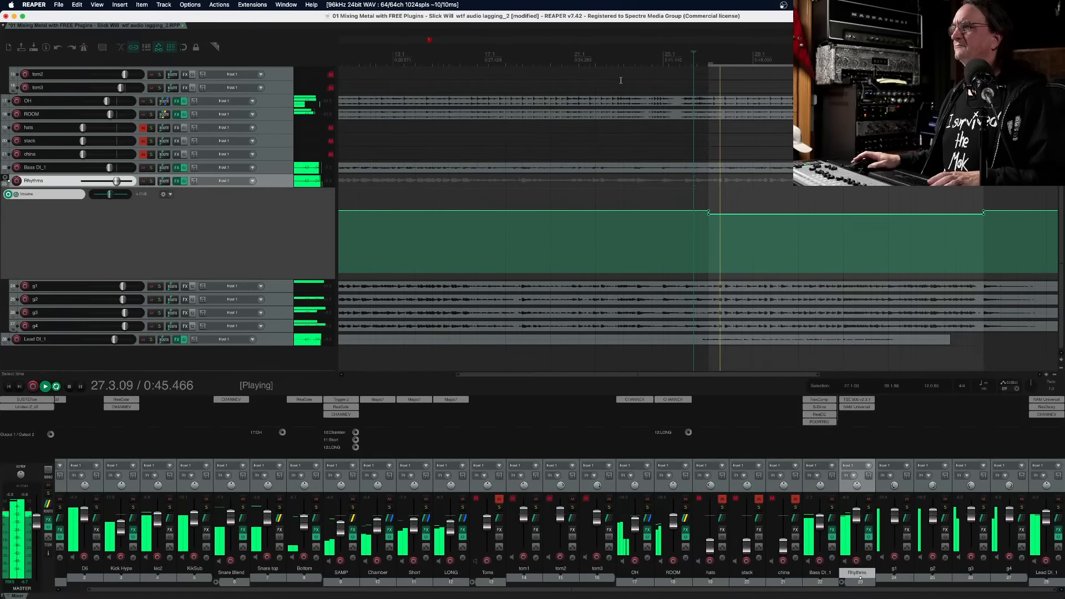
key("Escape")
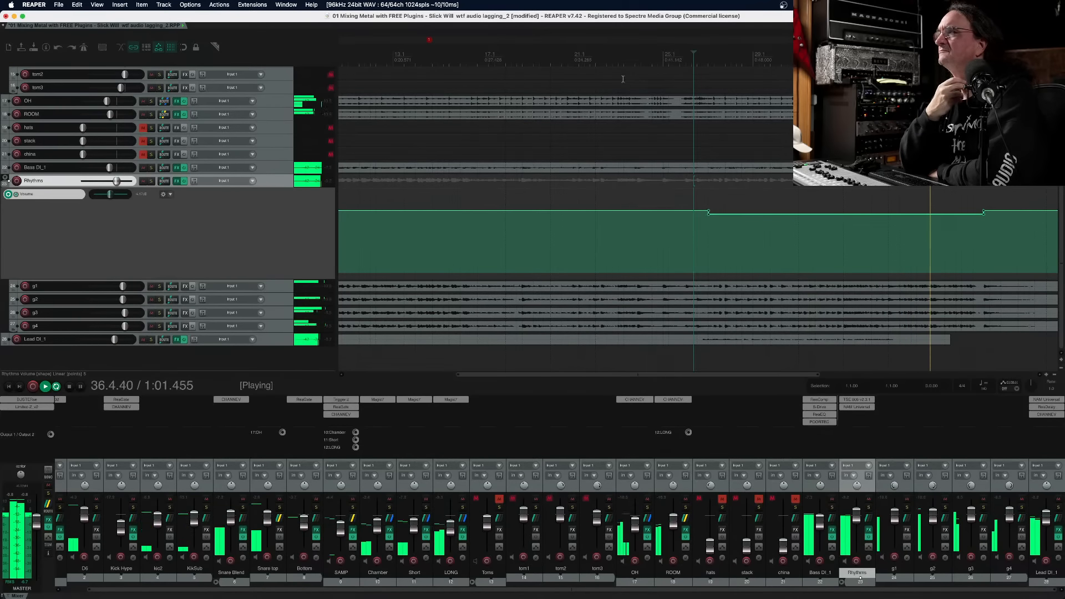
Audition the end of the solo from bar 34 and place the edit cursor at the start of bar 35
left_click(874, 60)
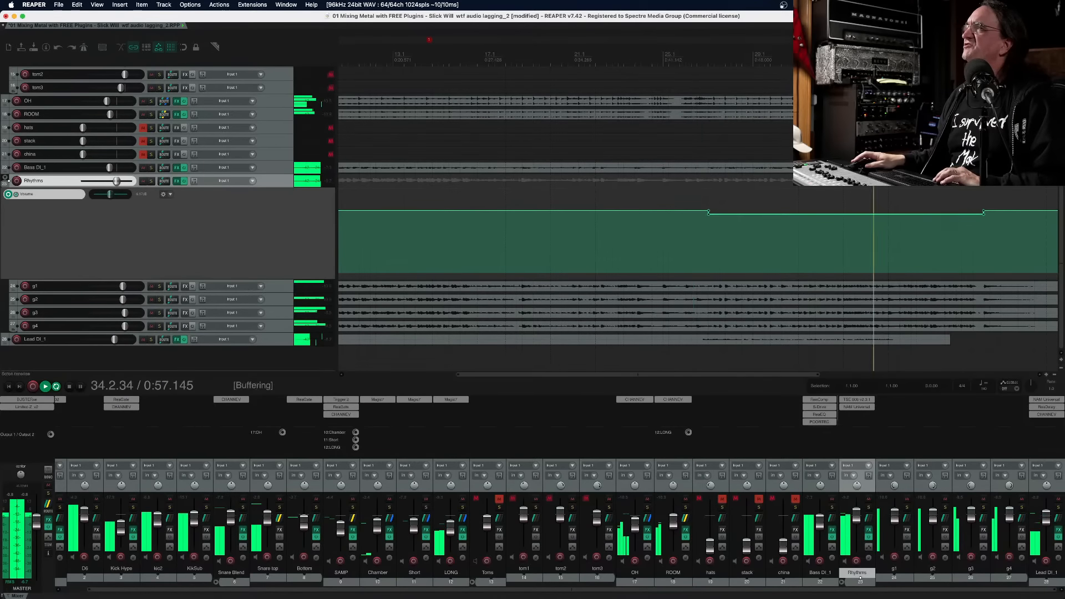
key("space")
scroll(874, 59, "up", 5)
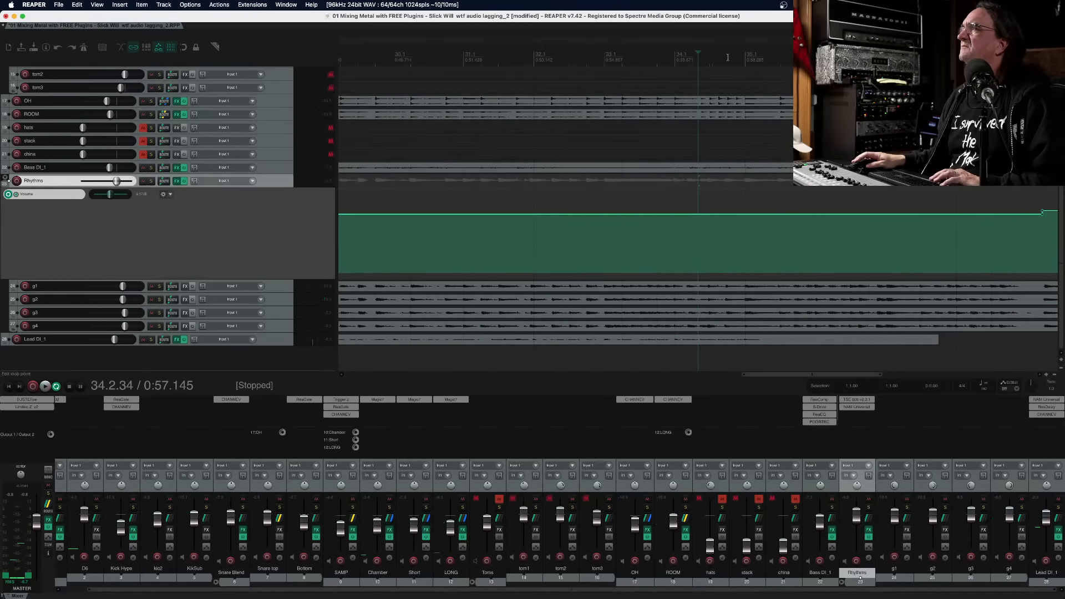
left_click(739, 53)
key("space")
key("space")
left_click(750, 53)
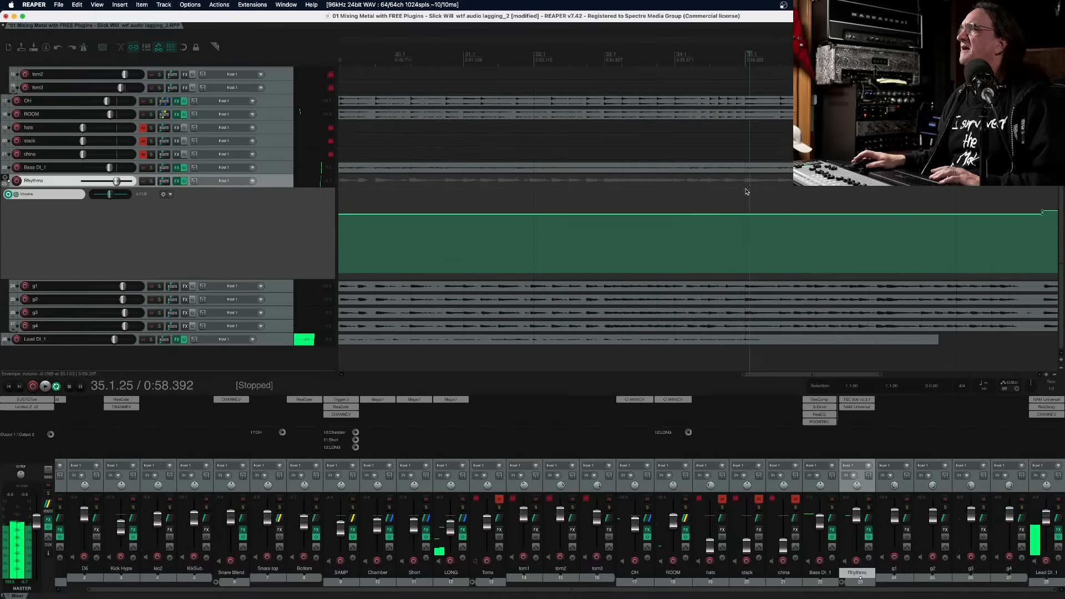
Add volume envelope points at bar 35 on the Rhythms track and raise the following segment to the level used before the solo
scroll(750, 212, "up", 4)
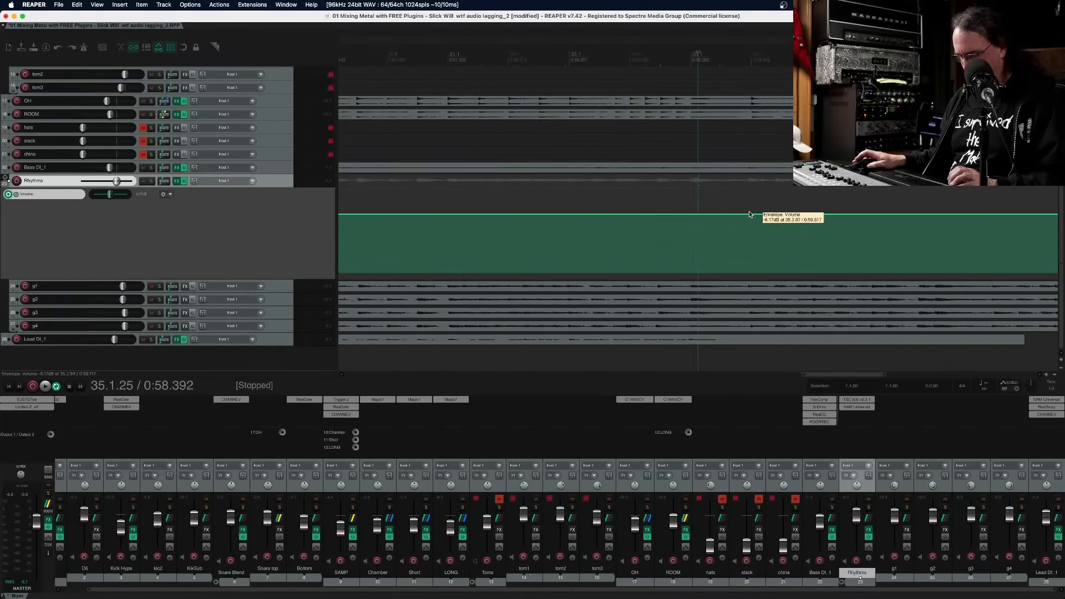
left_click(692, 215, "shift")
left_click(700, 215, "shift")
left_click_drag(722, 214, 782, 210)
scroll(727, 210, "down", 3)
scroll(788, 209, "down", 2)
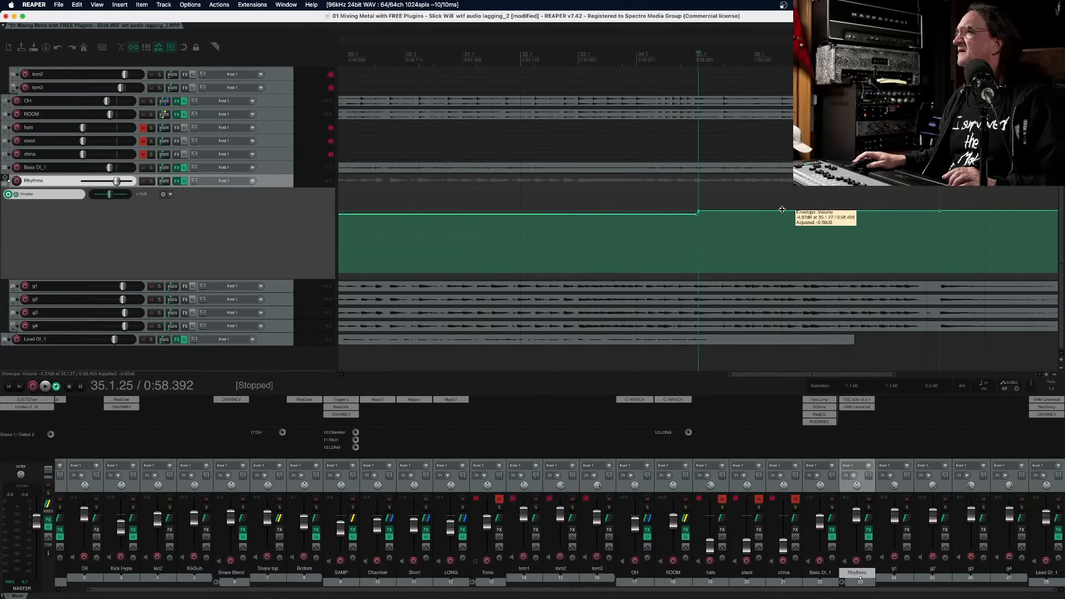
Replay the mix from bar 33 to check the Rhythms volume transition at bar 35, then stop playback
left_click(585, 56)
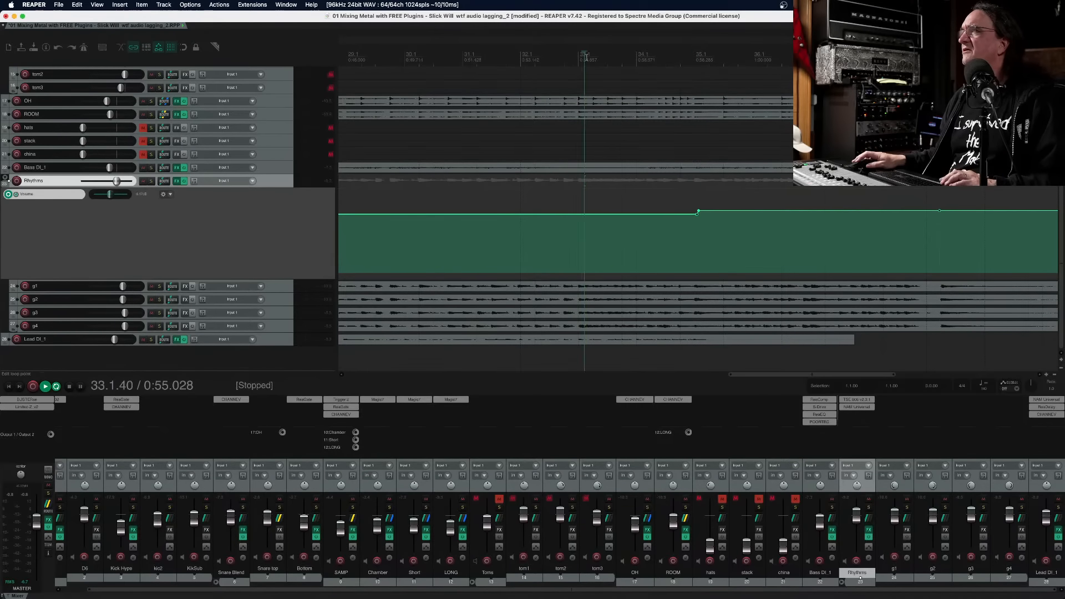
key("space")
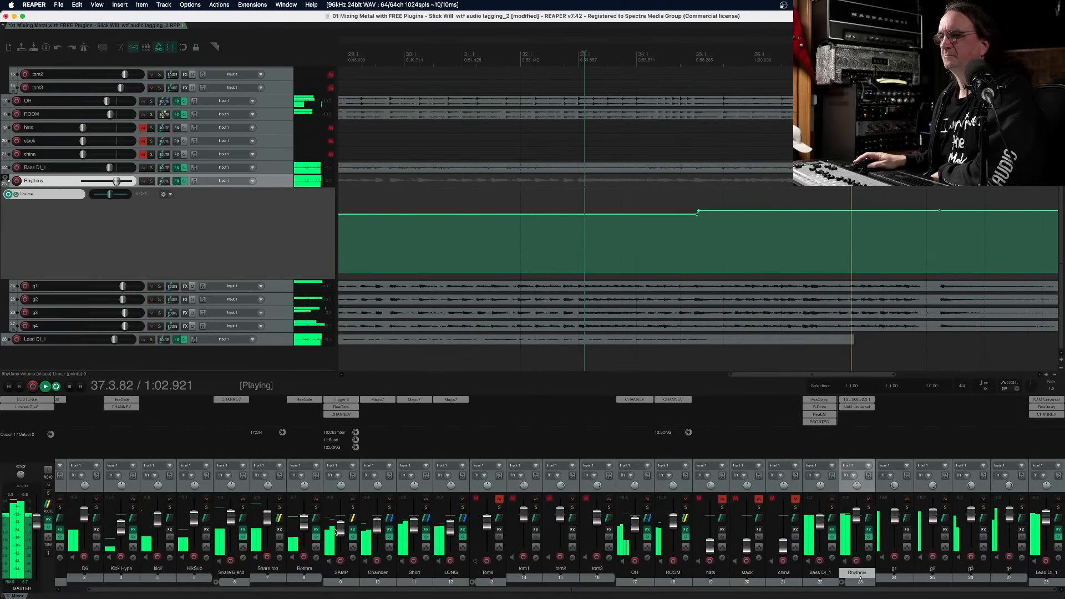
left_click_drag(337, 526, 335, 528)
key("space")
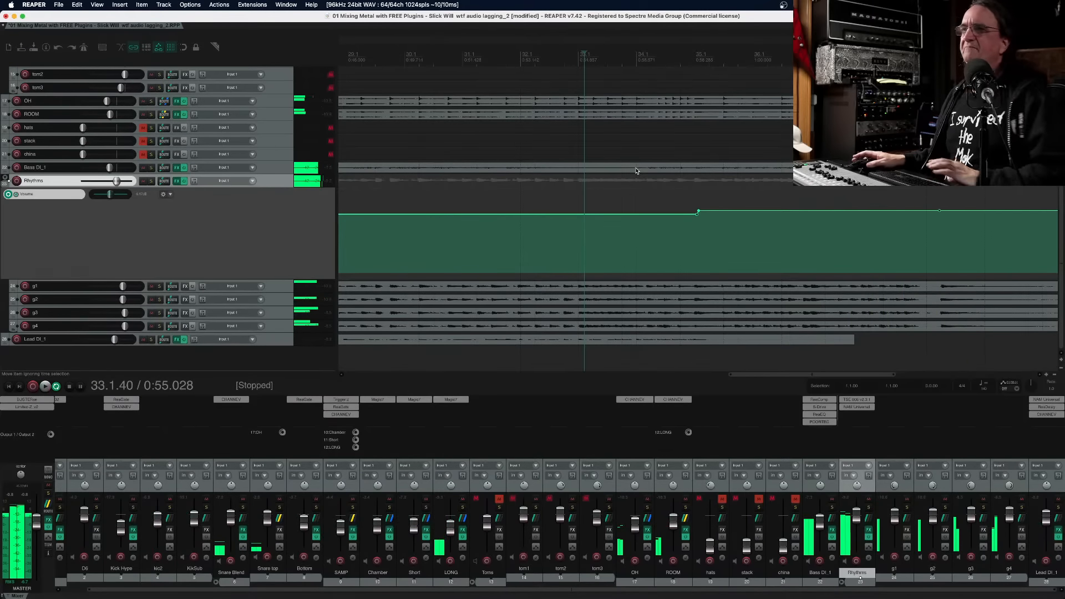
Unmute the Toms folder track along with its tom1, tom2 and tom3 tracks
scroll(629, 169, "down", 5)
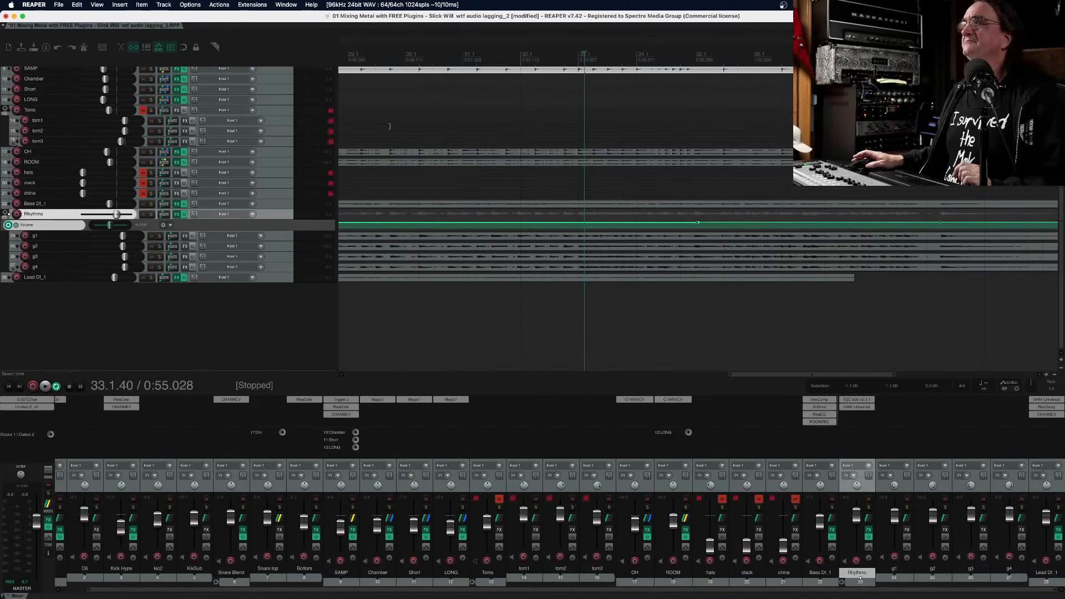
scroll(390, 126, "down", 8)
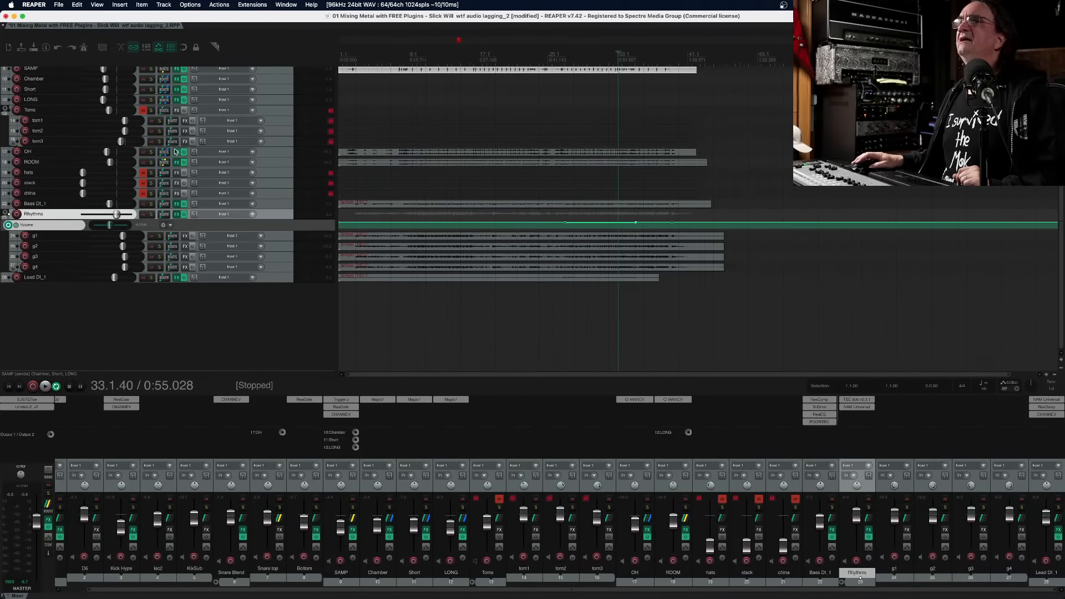
left_click(144, 110)
left_click(143, 110)
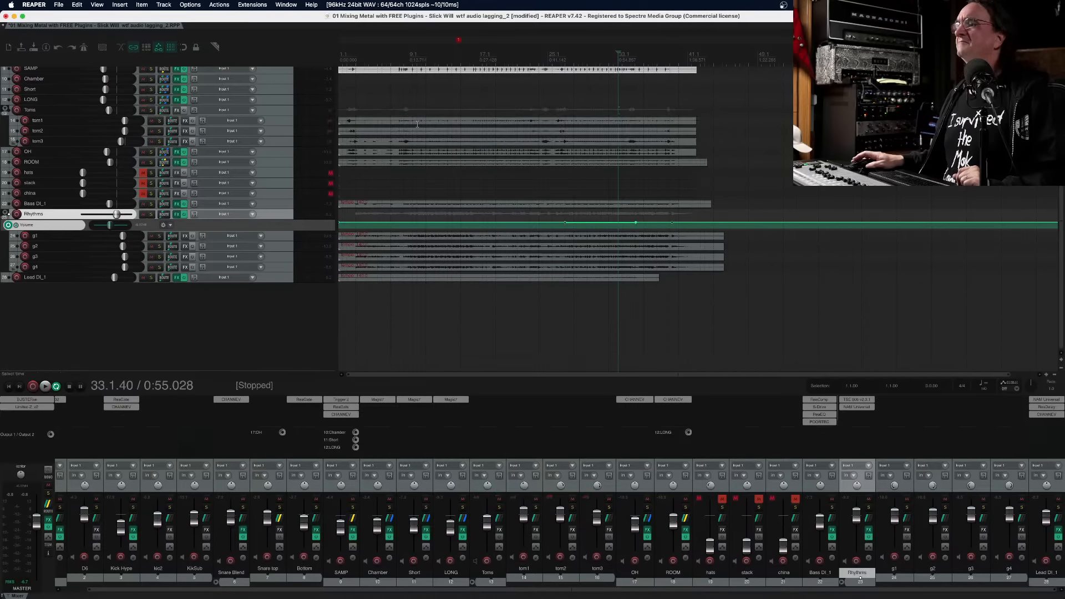
Play the mix from the beginning of the song to check the toms with the full arrangement
scroll(378, 54, "down", 1)
left_click(344, 45)
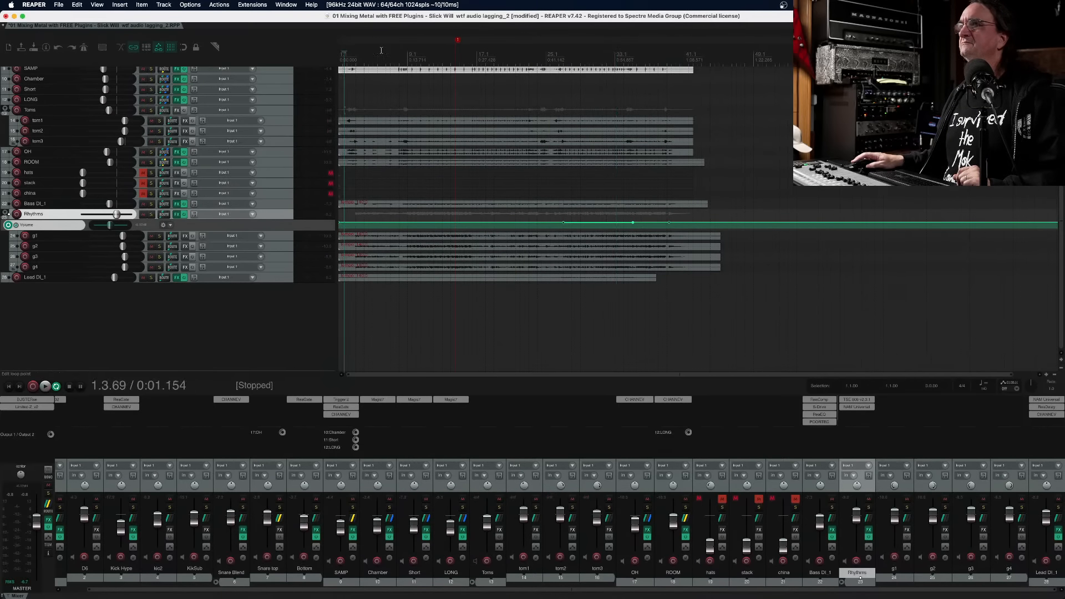
key("space")
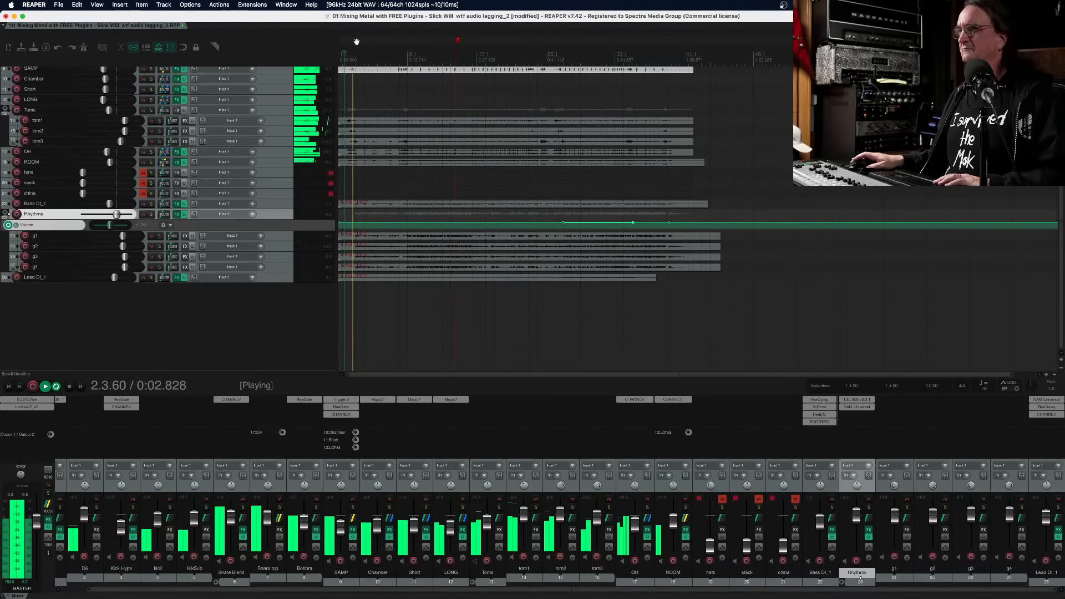
key("space")
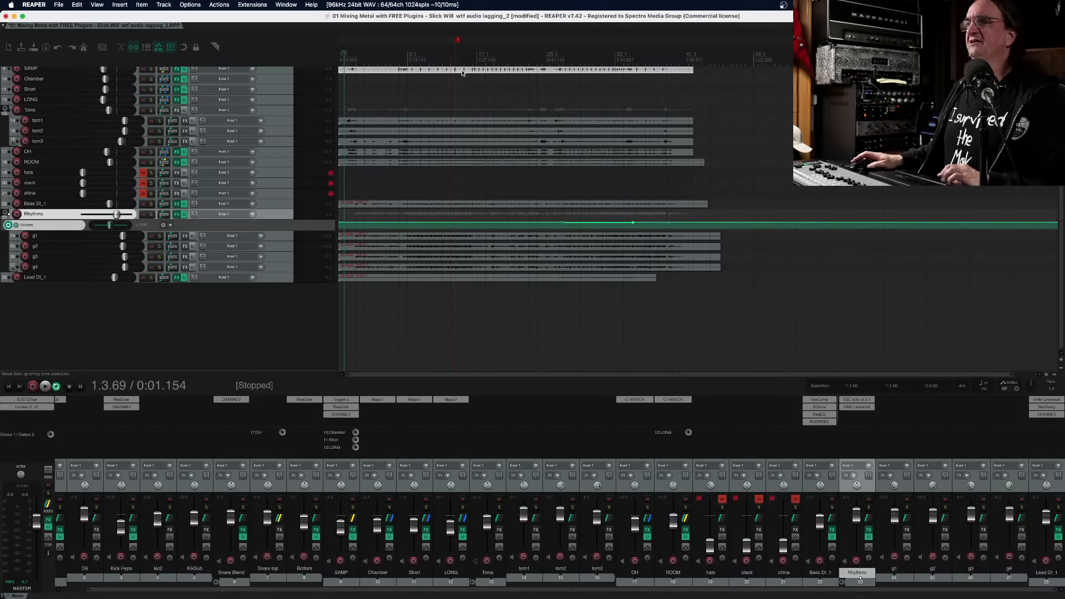
Play the mix from bar 10, raise the SAMP and tom3 faders slightly, and stop playback
left_click(420, 50)
key("space")
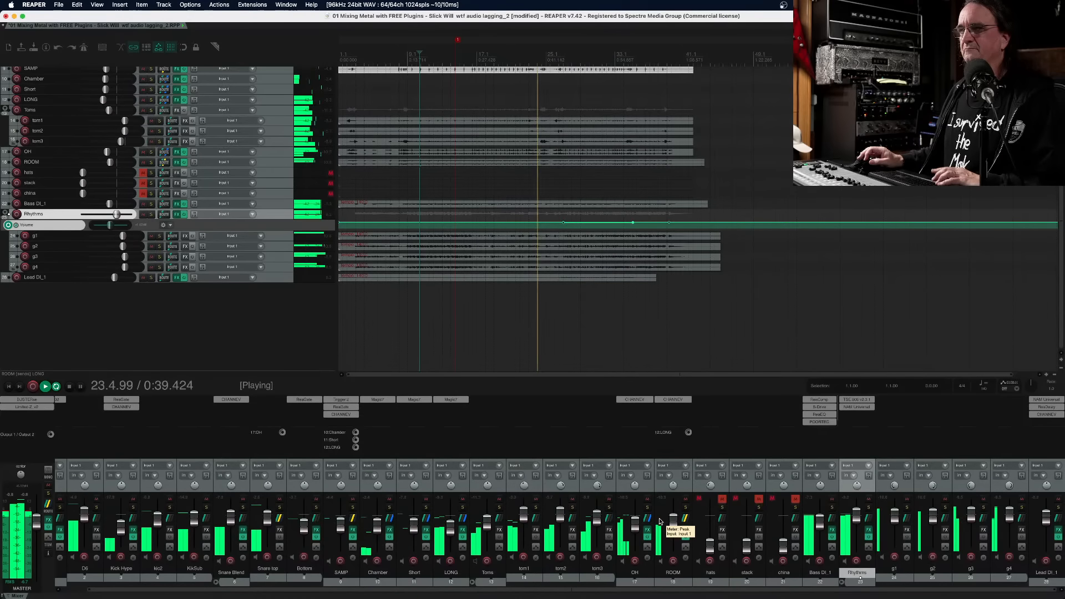
key("space")
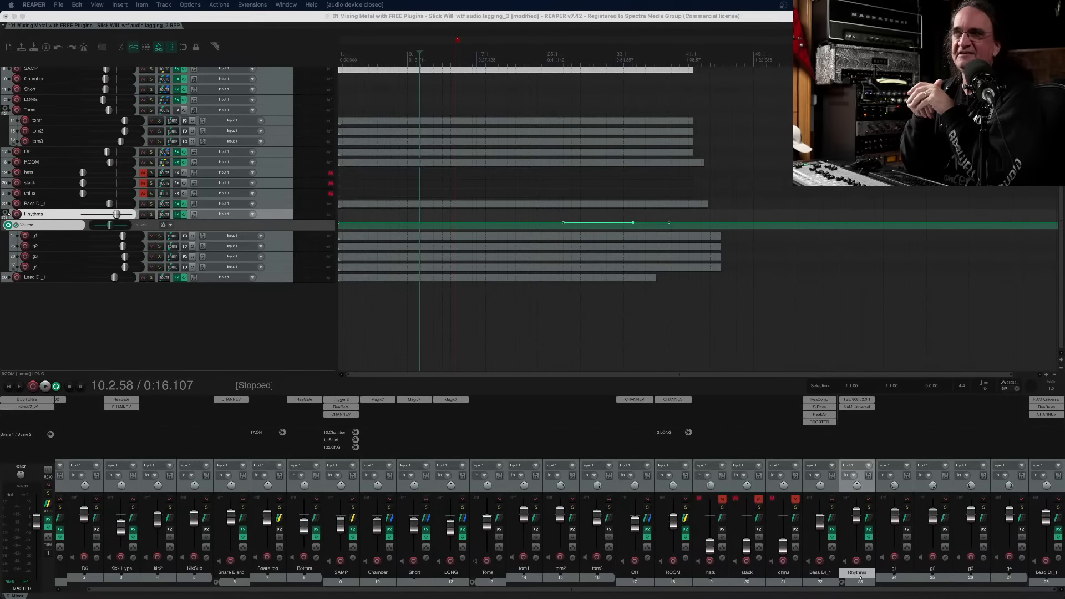
Play the mix from bar 9, lower the SAMP fader slightly, and stop playback
left_click(411, 61)
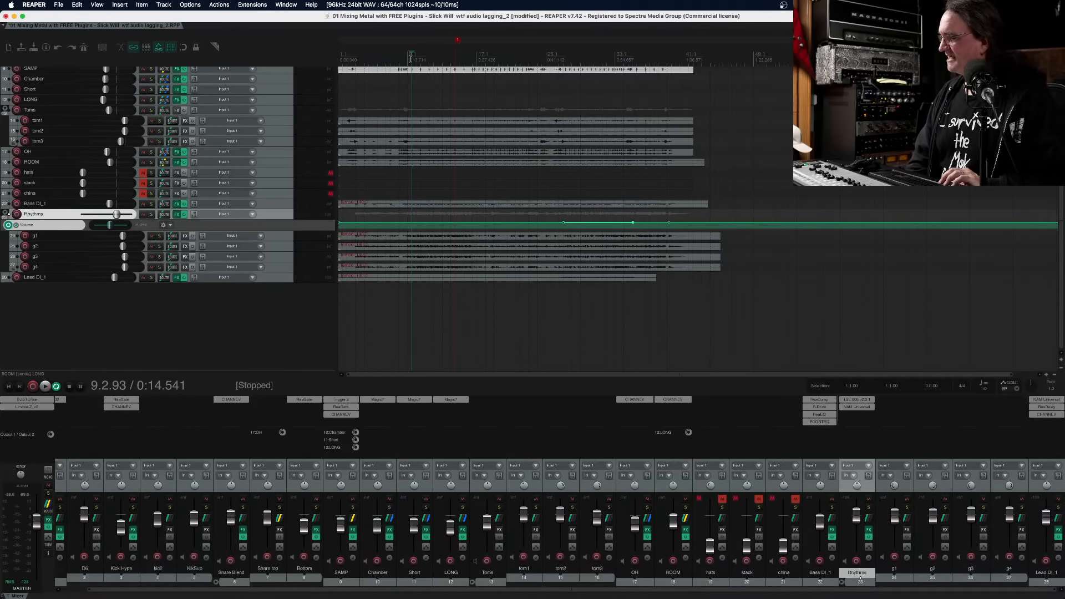
key("space")
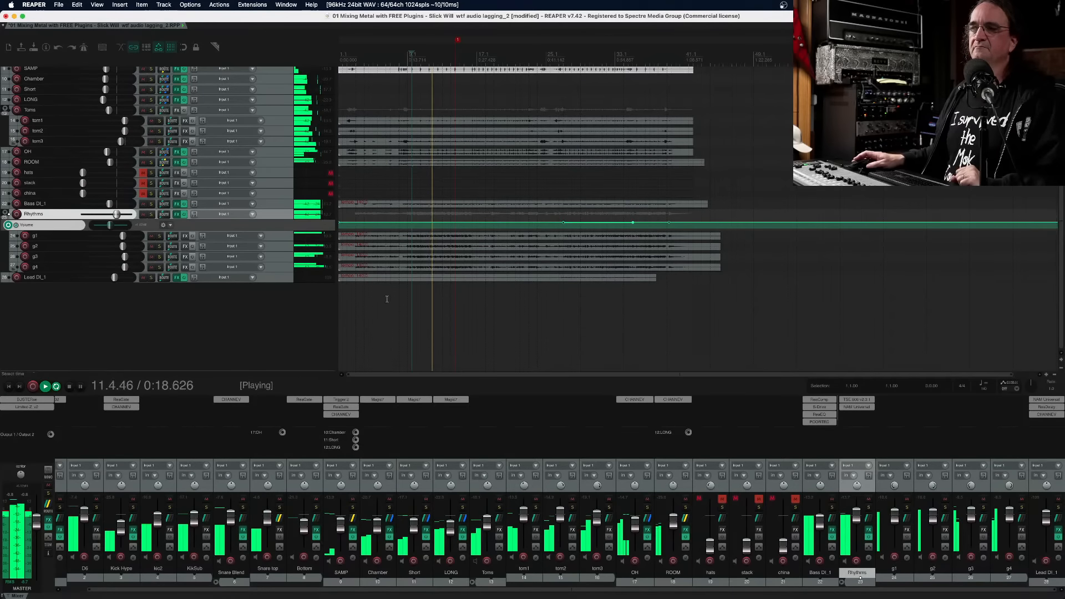
left_click_drag(337, 527, 338, 528)
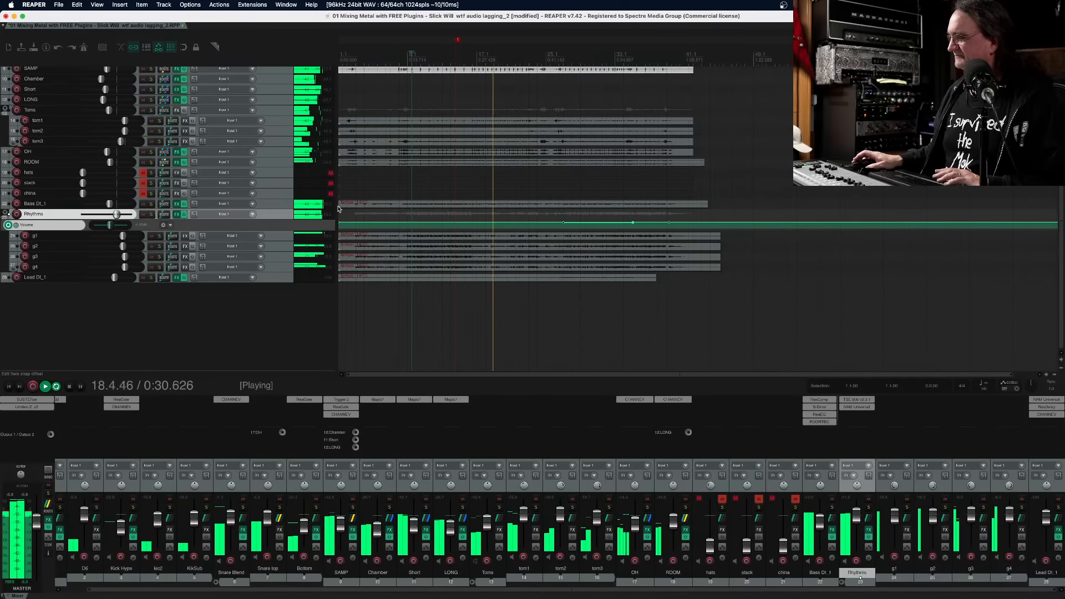
key("space")
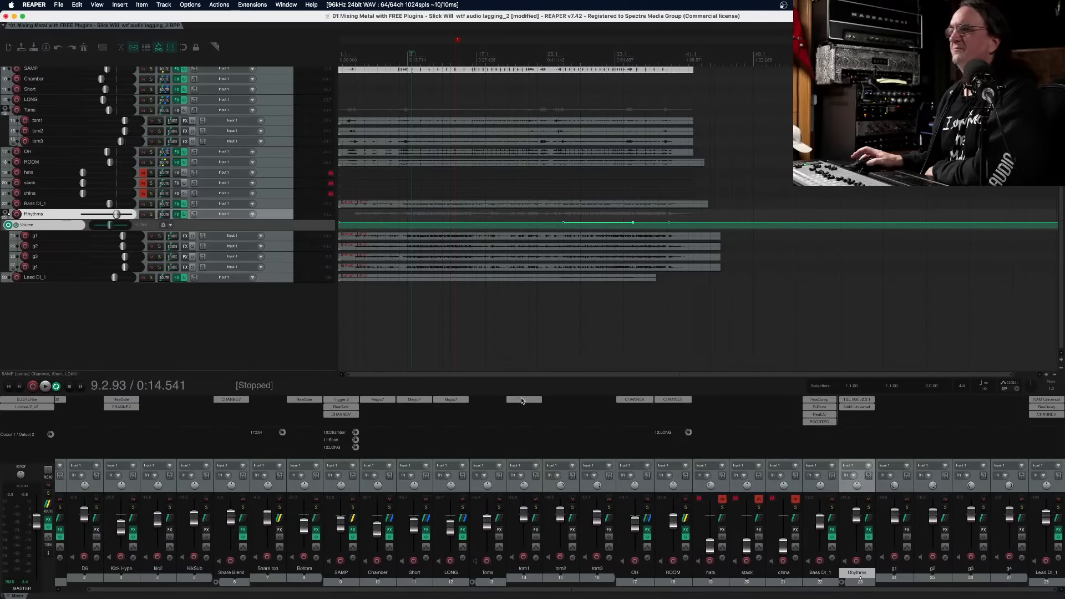
Add the CHANNEV plugin from the Free Plugins folder to tom1 and copy it to tom2 and tom3
double_click(522, 401)
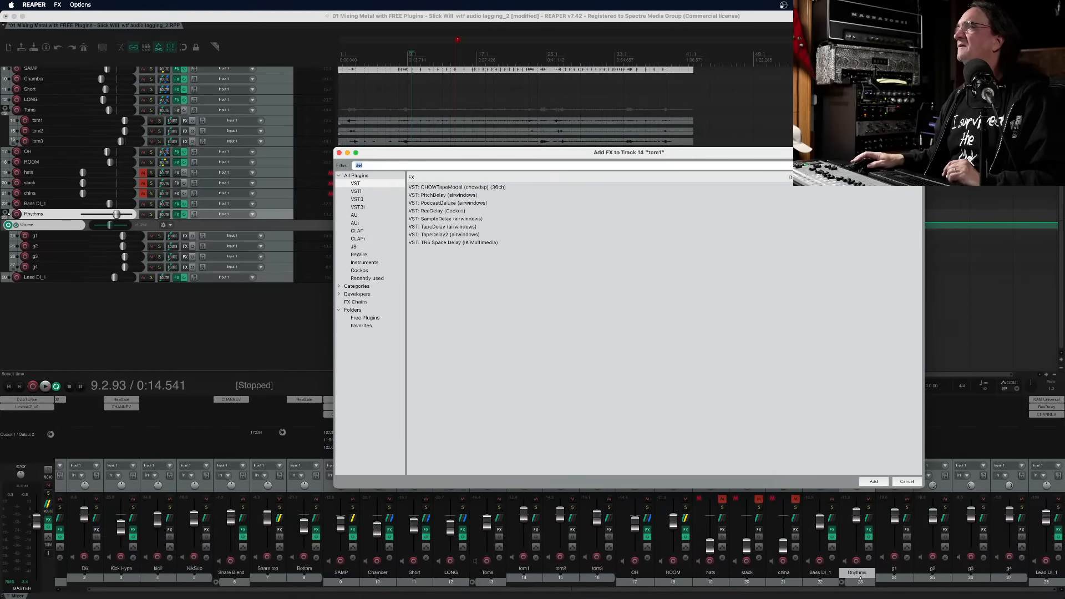
left_click(365, 318)
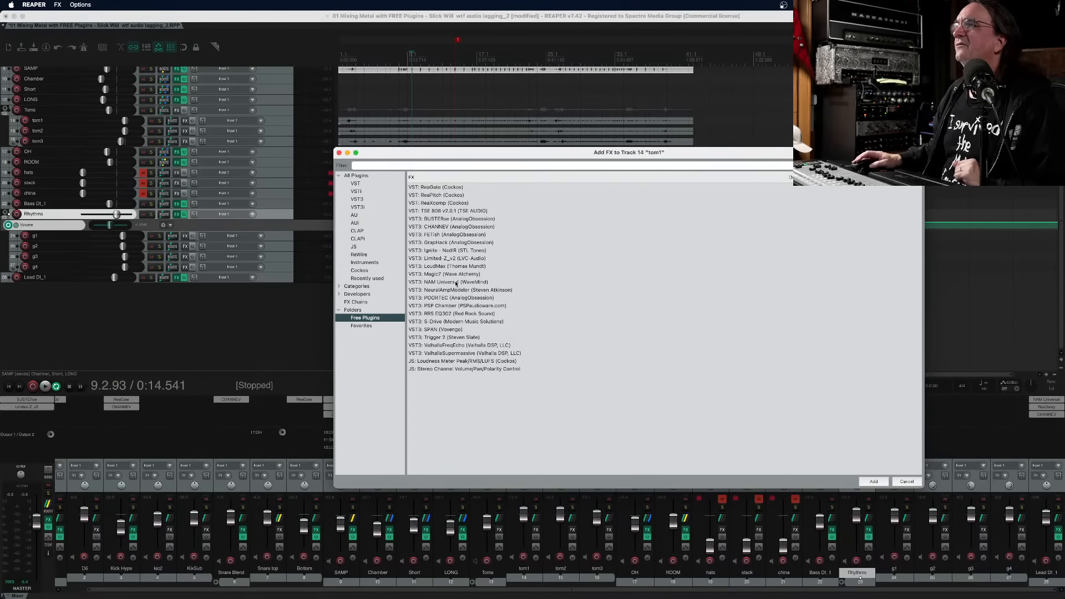
double_click(452, 227)
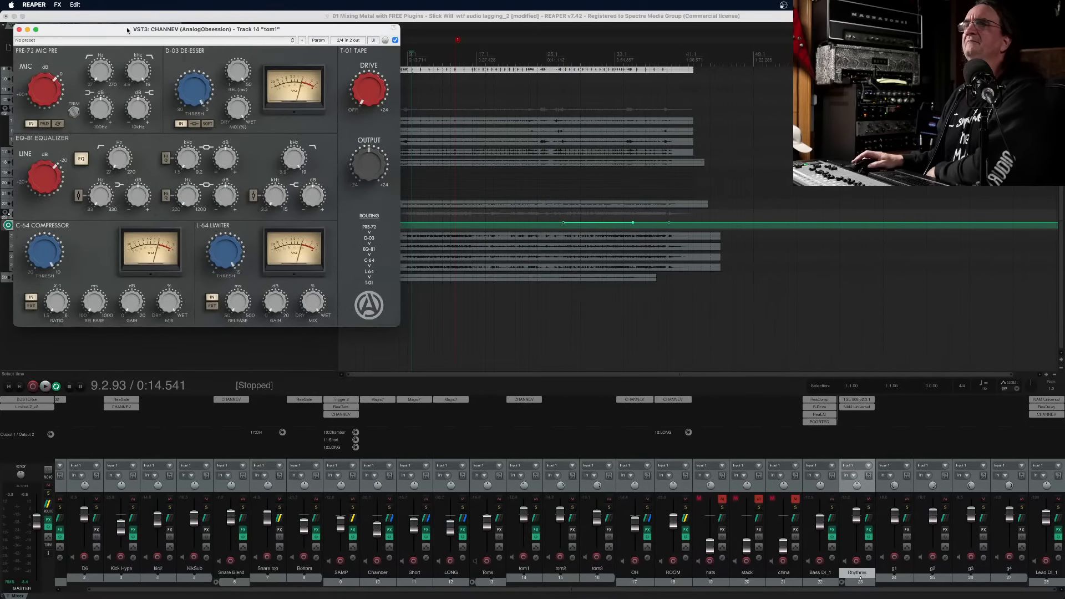
left_click(267, 156)
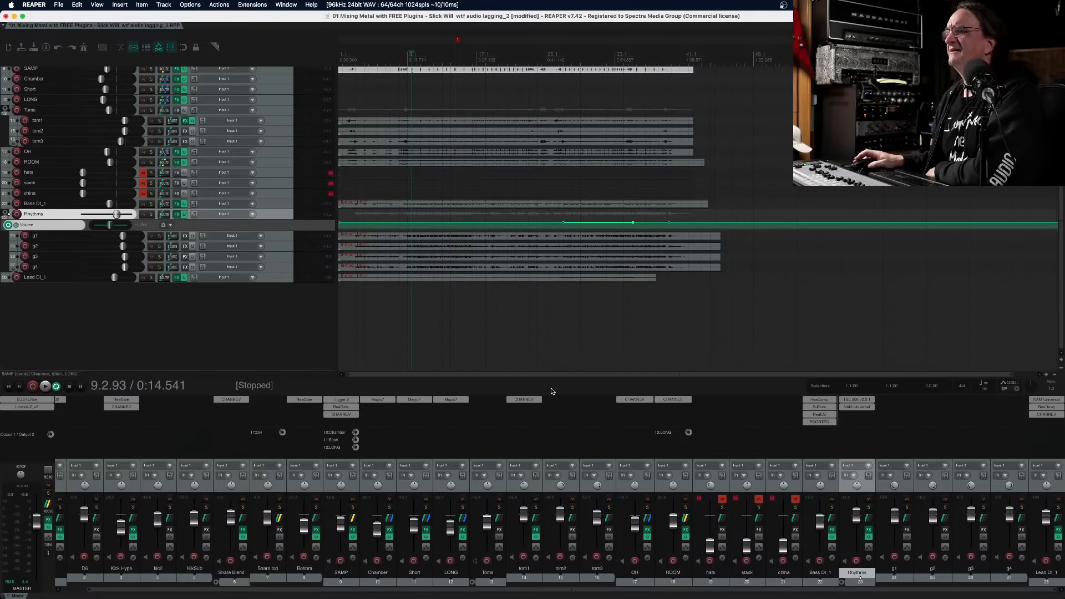
left_click_drag(537, 401, 551, 403)
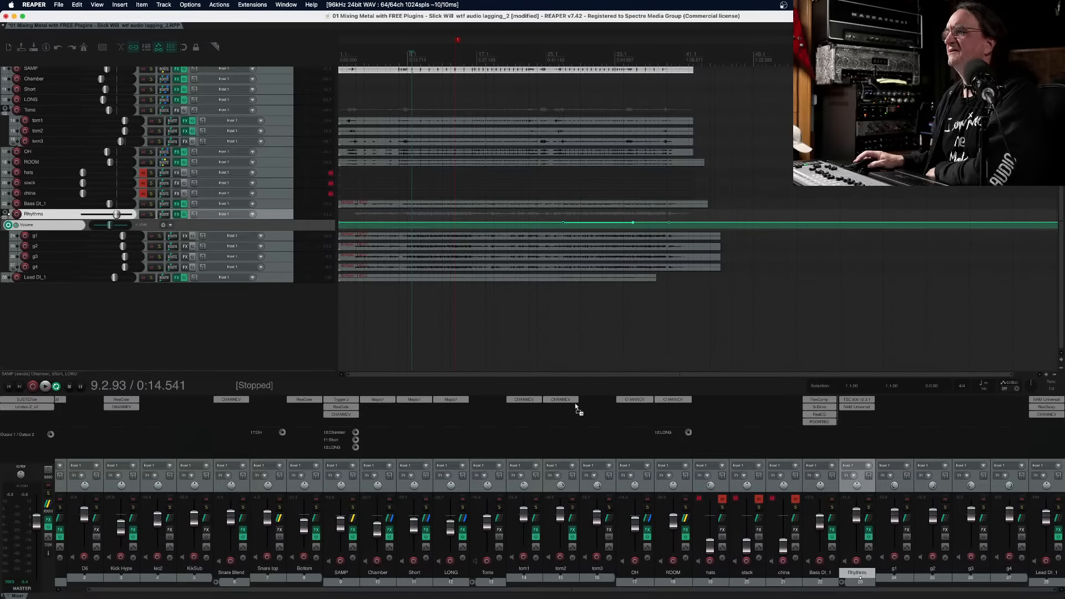
Add ReaGate to tom1 ahead of CHANNEV and copy it to the same slot on tom2 and tom3
right_click(530, 413)
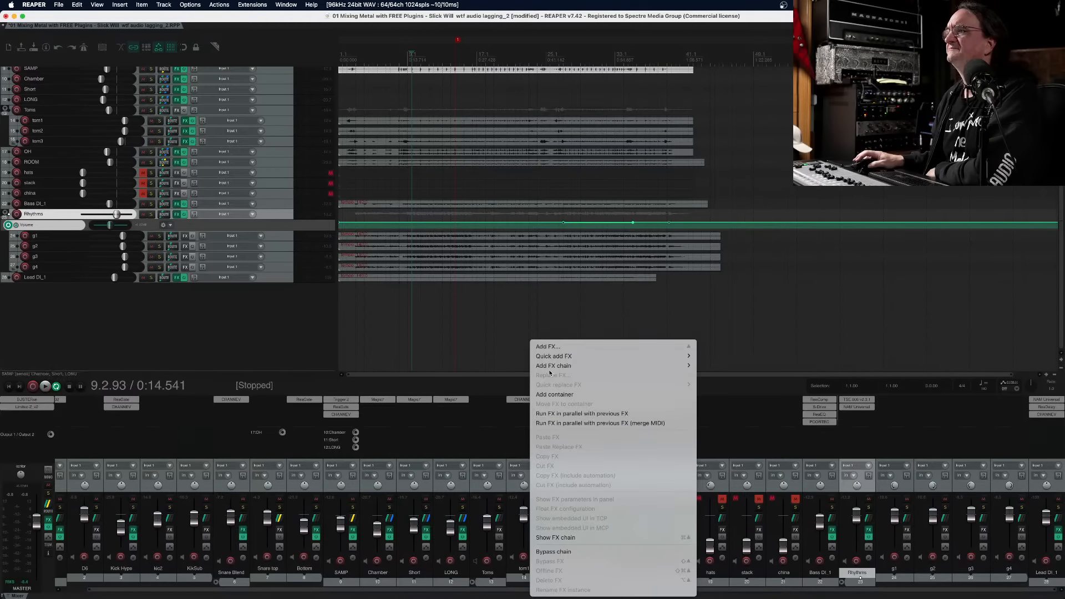
left_click(549, 347)
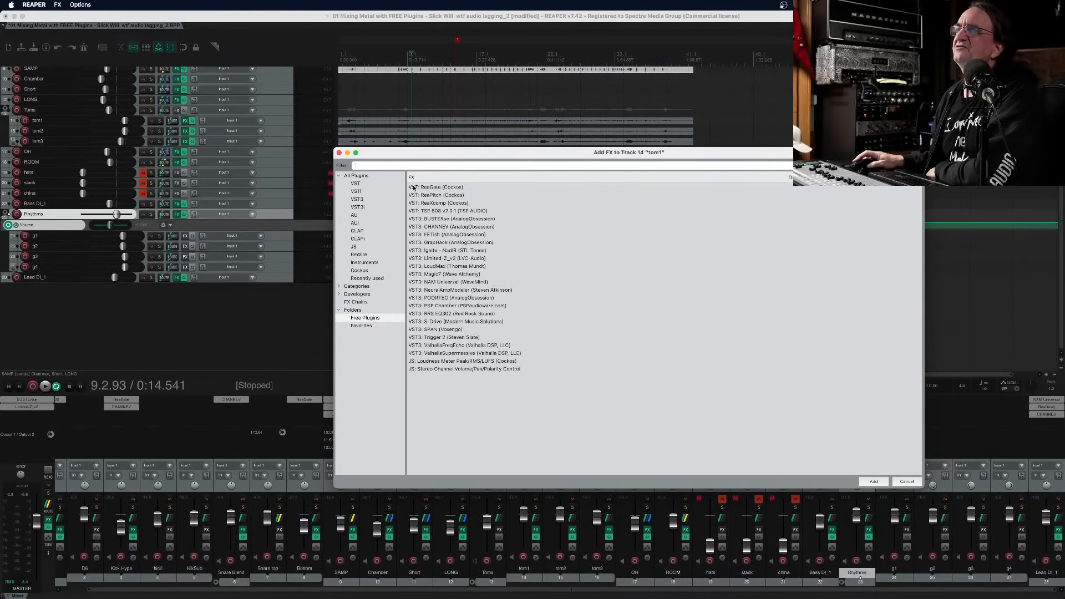
double_click(451, 188)
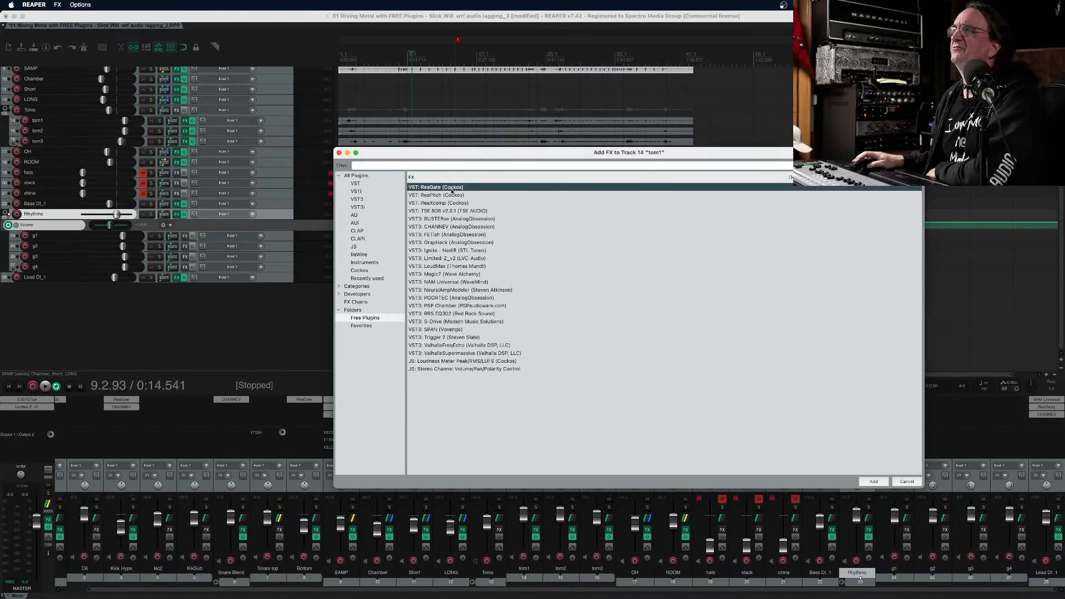
left_click_drag(530, 410, 527, 398)
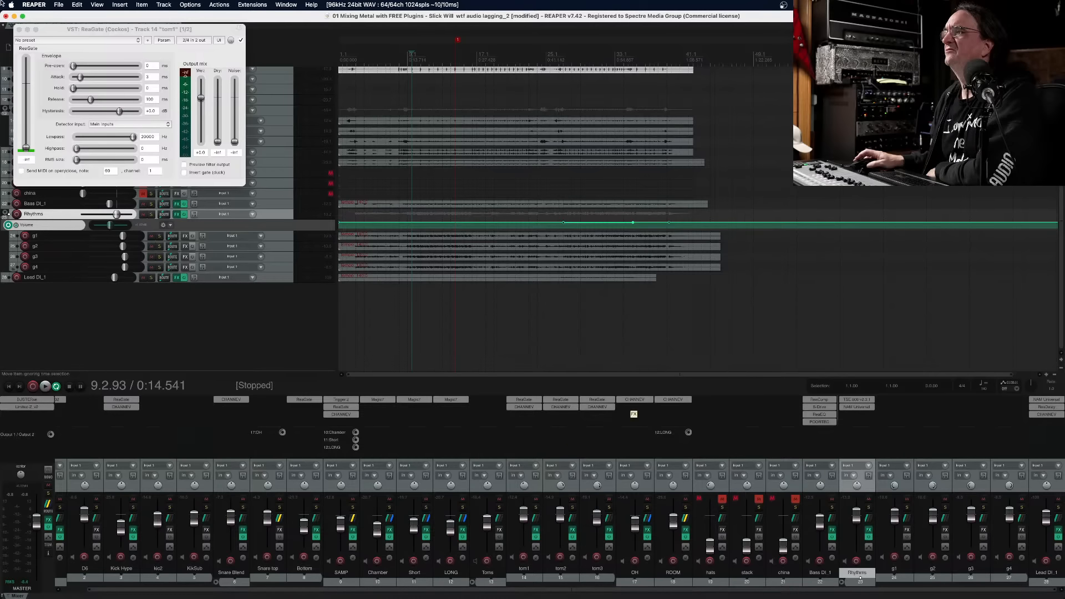
left_click_drag(71, 28, 336, 196)
left_click(277, 193)
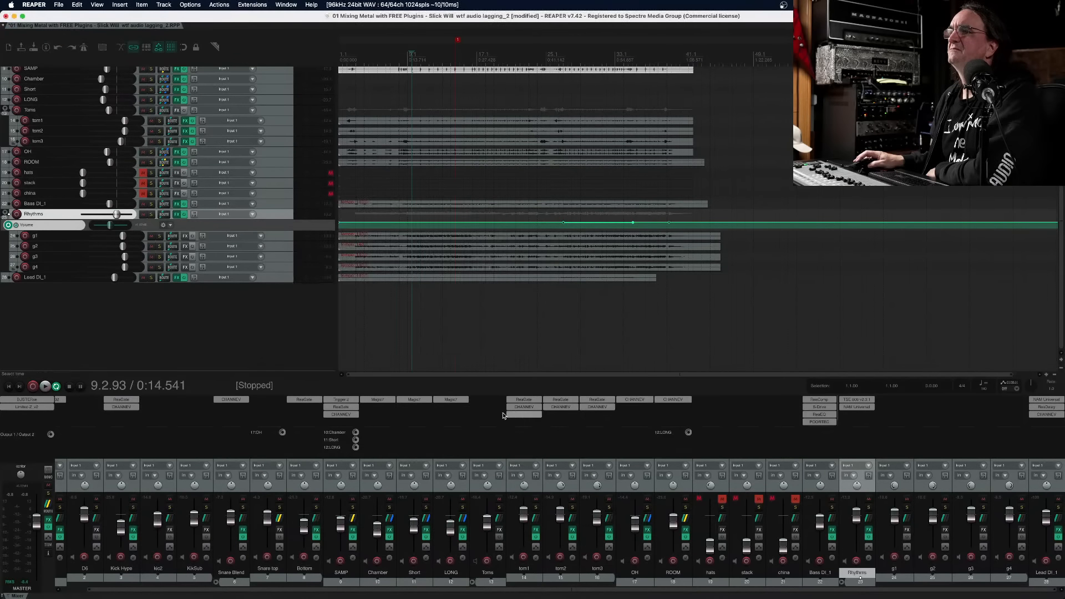
Load the Tom - Rack 1 preset in tom1's ReaGate
left_click(523, 402)
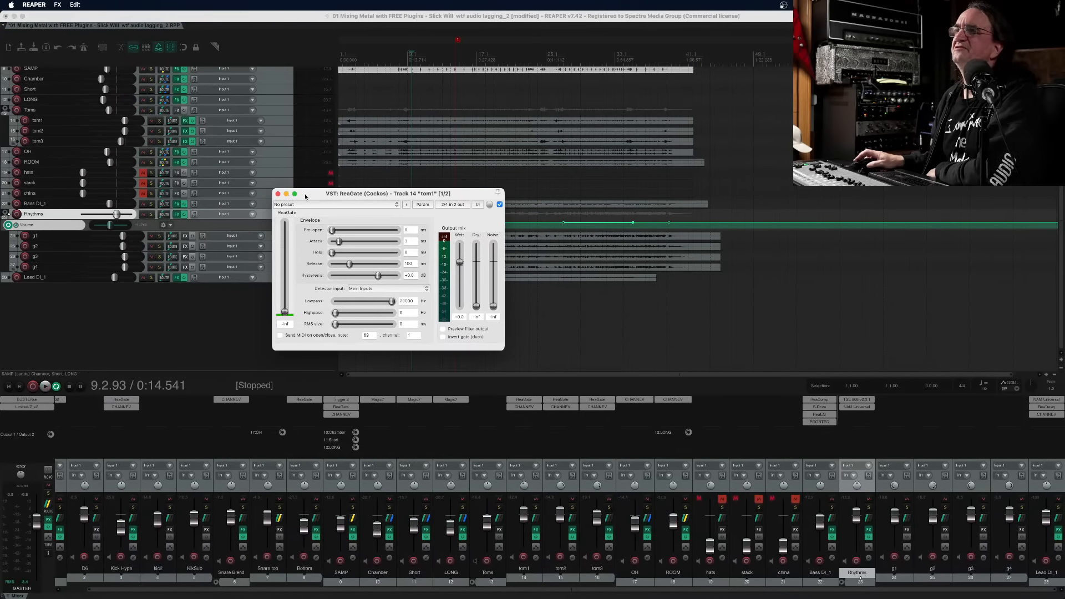
left_click(322, 205)
left_click(311, 363)
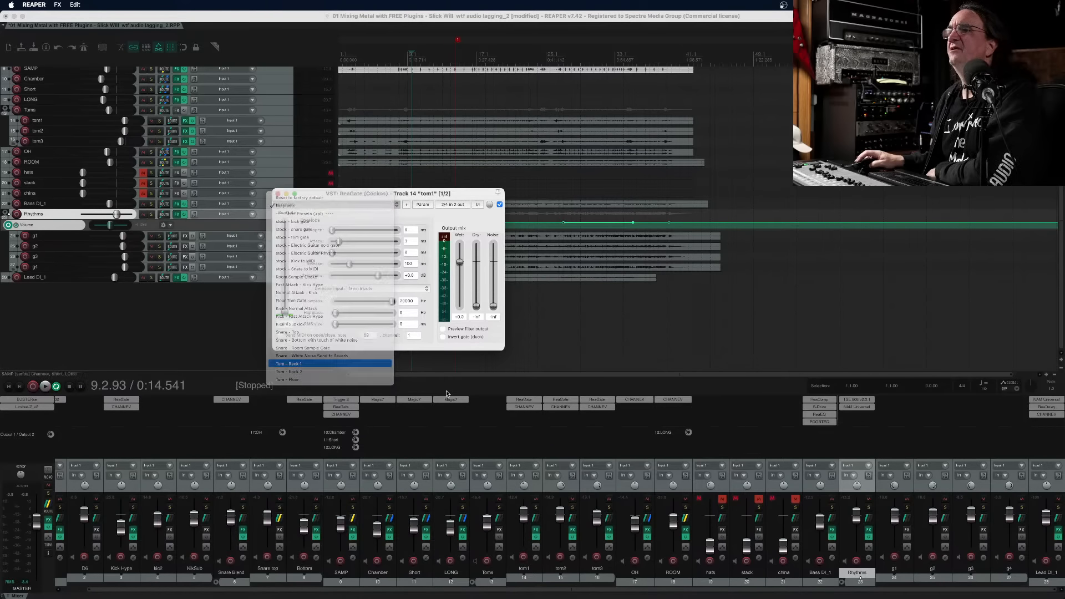
Load the Tom - Rack 2 preset in tom2's ReaGate and close both open gate windows
left_click(566, 400)
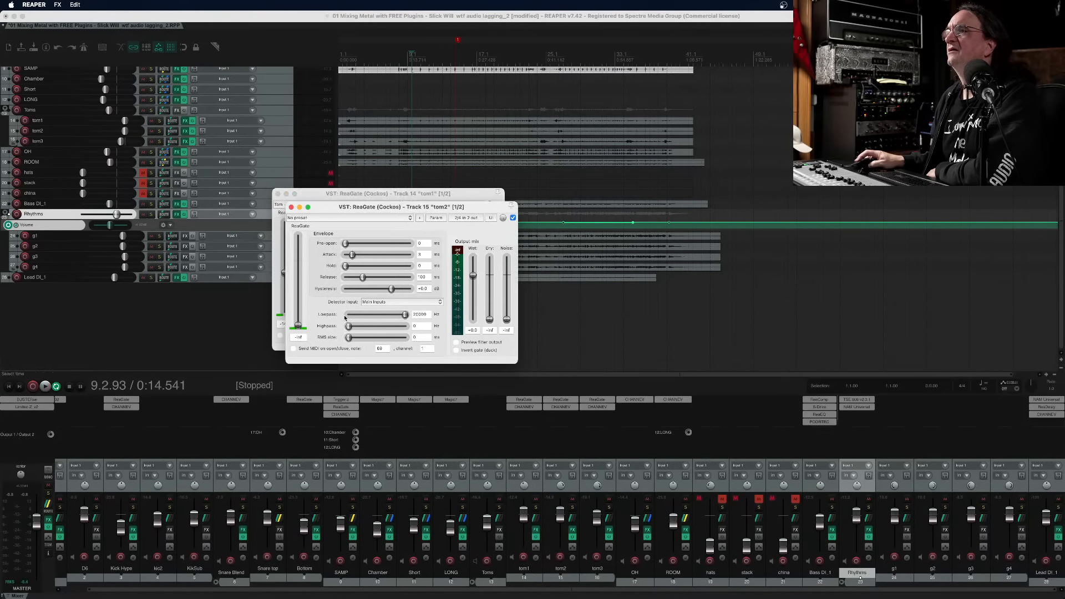
left_click(335, 218)
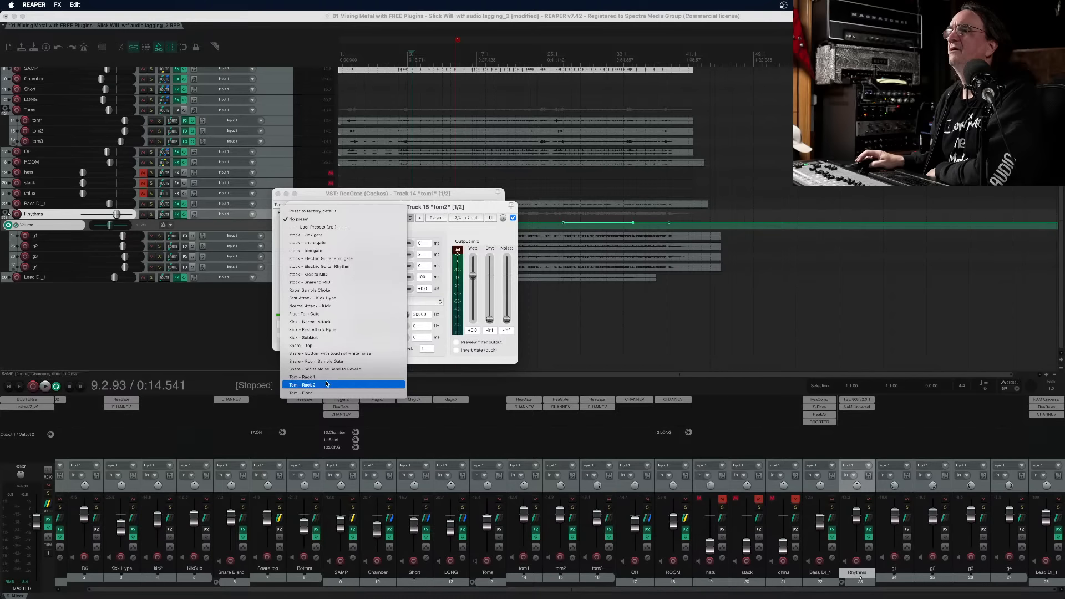
left_click(359, 388)
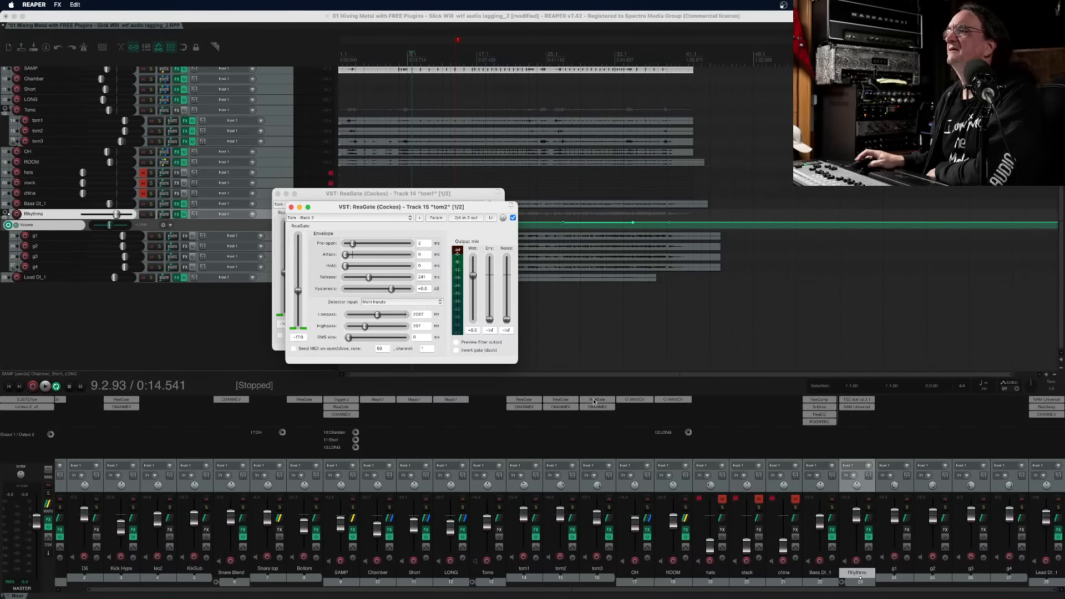
left_click(300, 171)
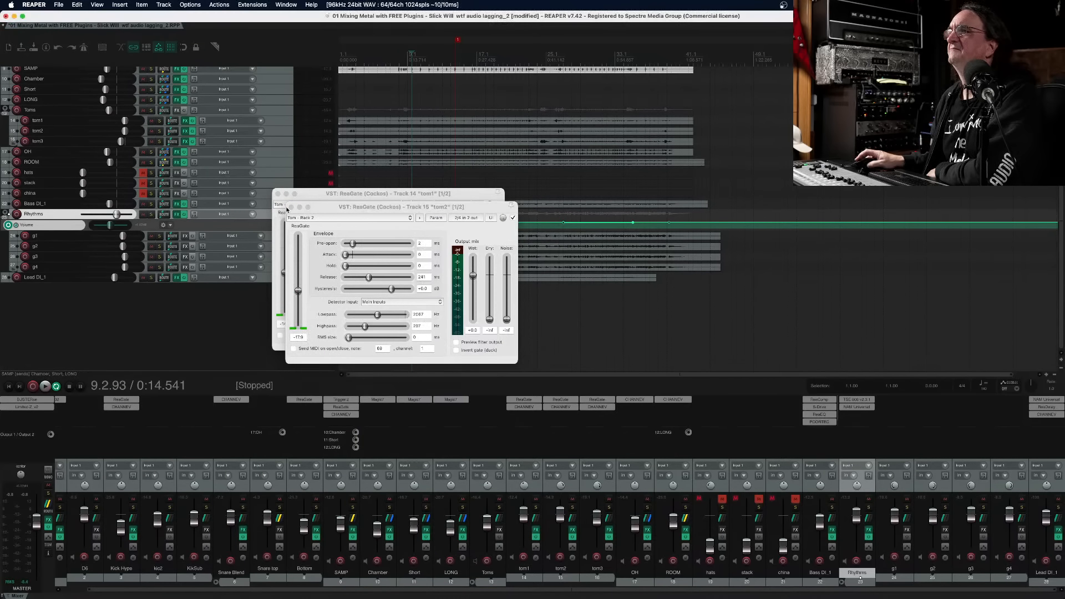
left_click(291, 208)
left_click(278, 194)
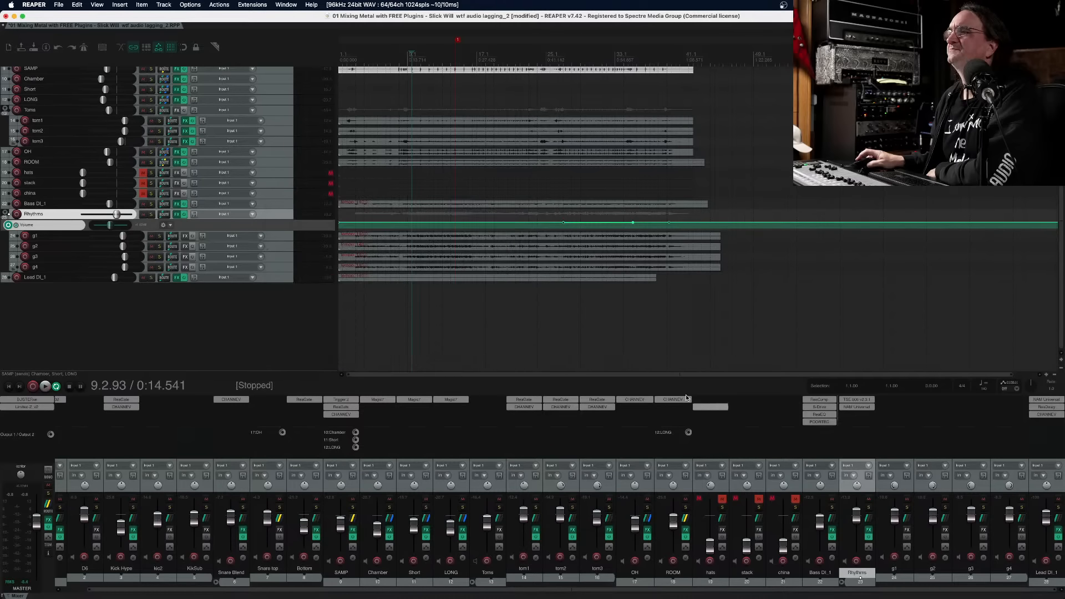
Load the Tom - Floor preset in tom3's ReaGate and close its window
left_click(598, 399)
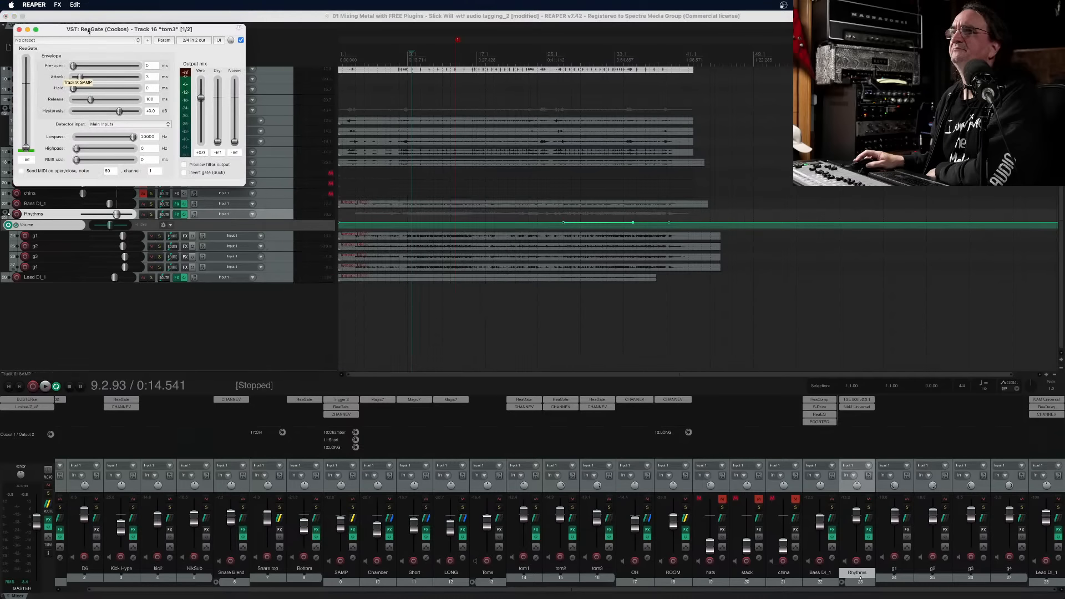
left_click_drag(88, 30, 365, 255)
left_click(322, 265)
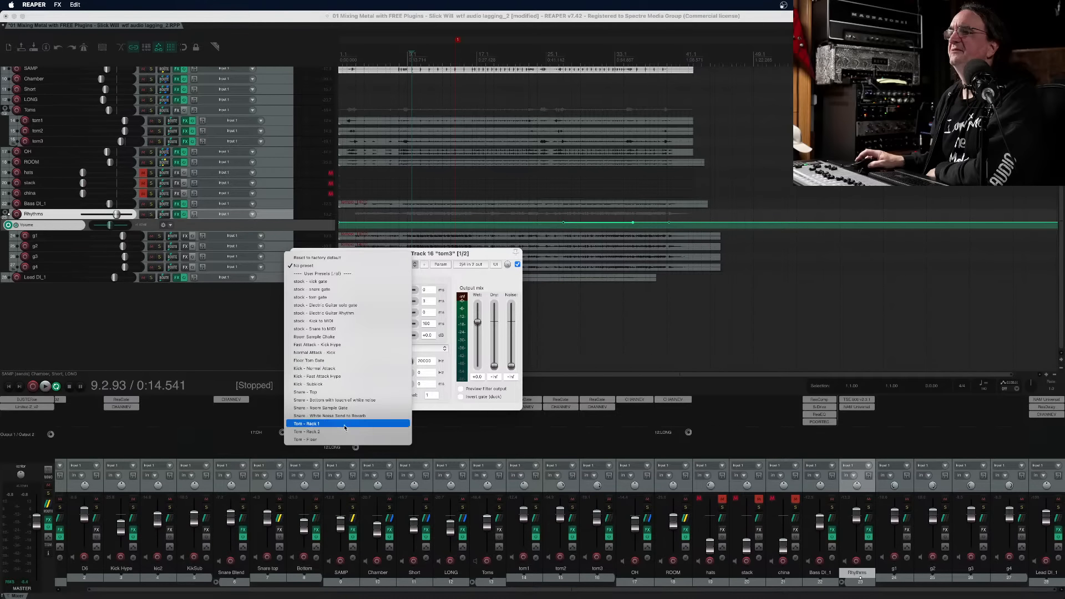
left_click(311, 438)
left_click(296, 254)
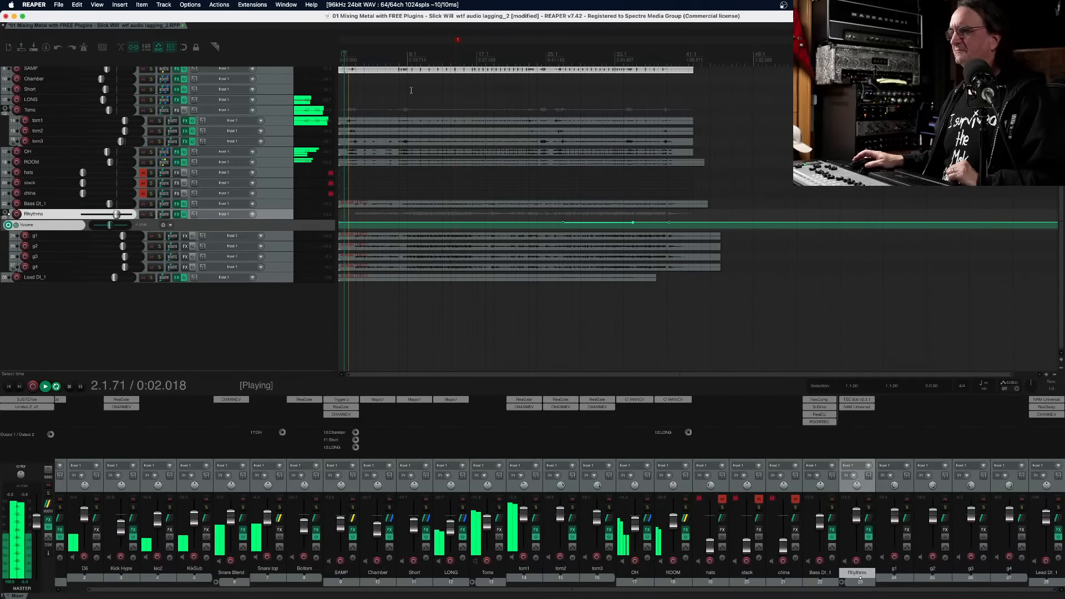
Lower the threshold of tom1's ReaGate while replaying the opening tom hits, and close the gate window
key("space")
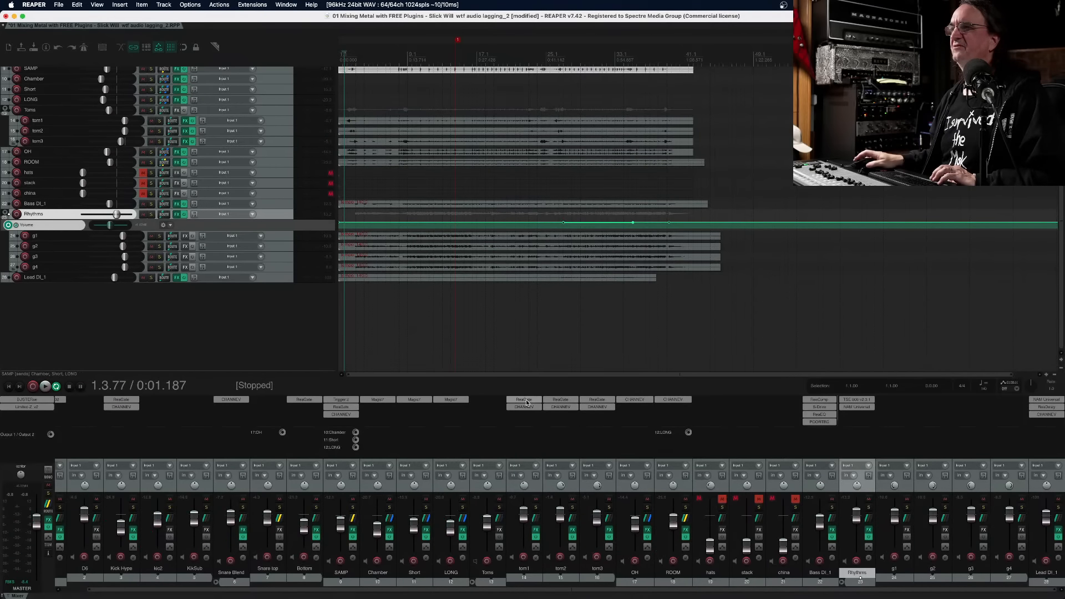
left_click(527, 401)
key("space")
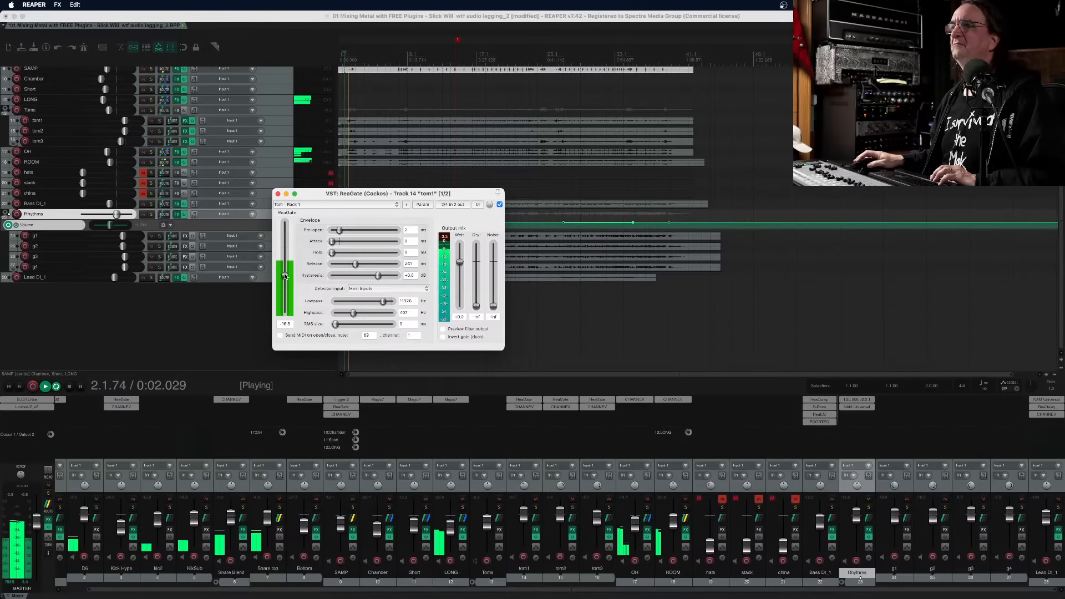
left_click_drag(285, 276, 285, 281)
key("space")
key("space")
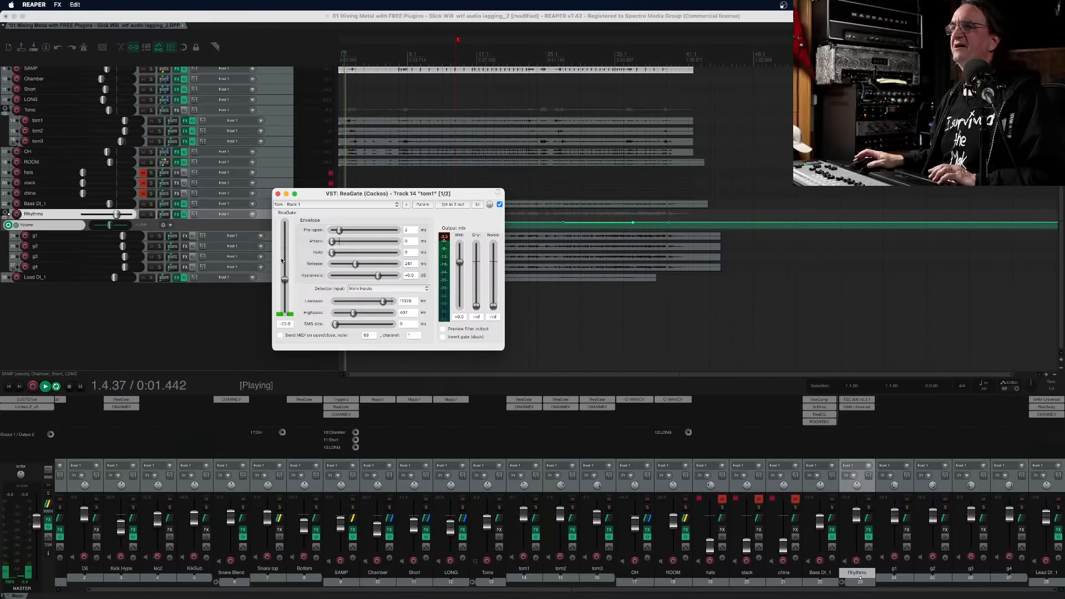
key("space")
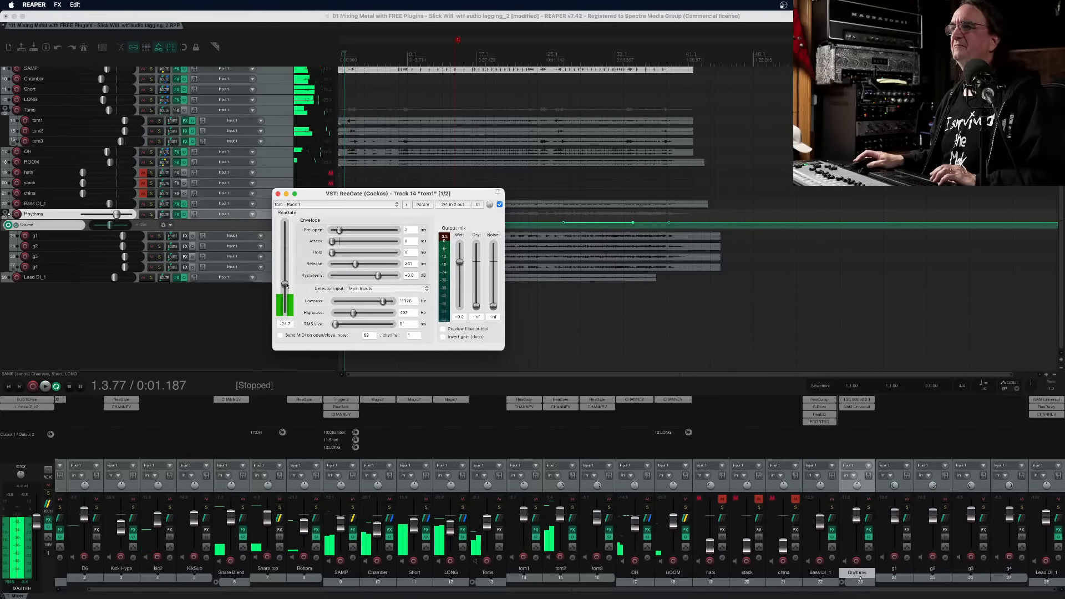
left_click_drag(285, 281, 286, 288)
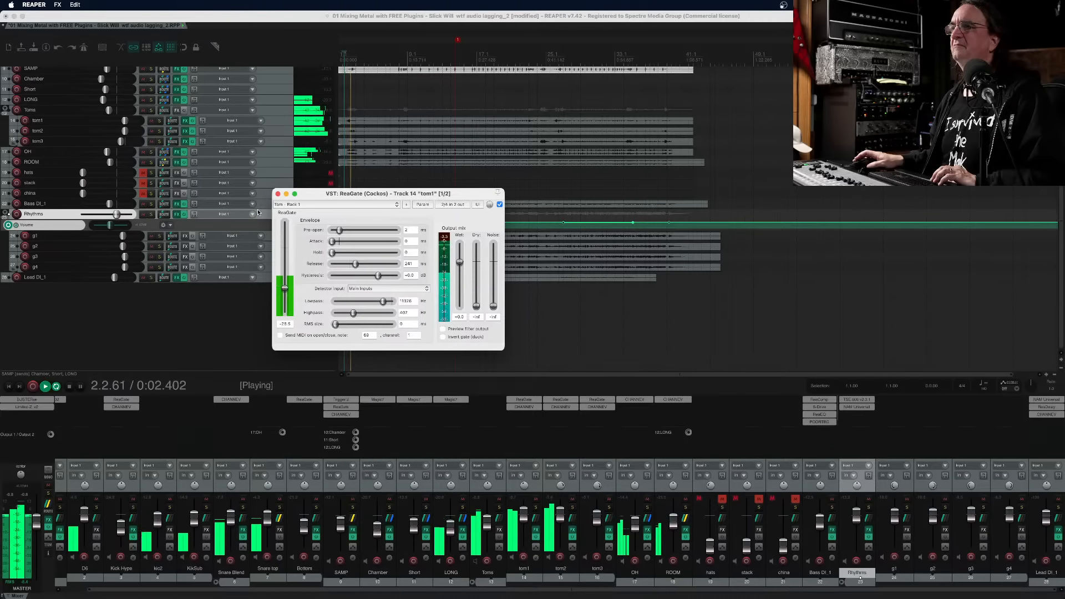
left_click(277, 194)
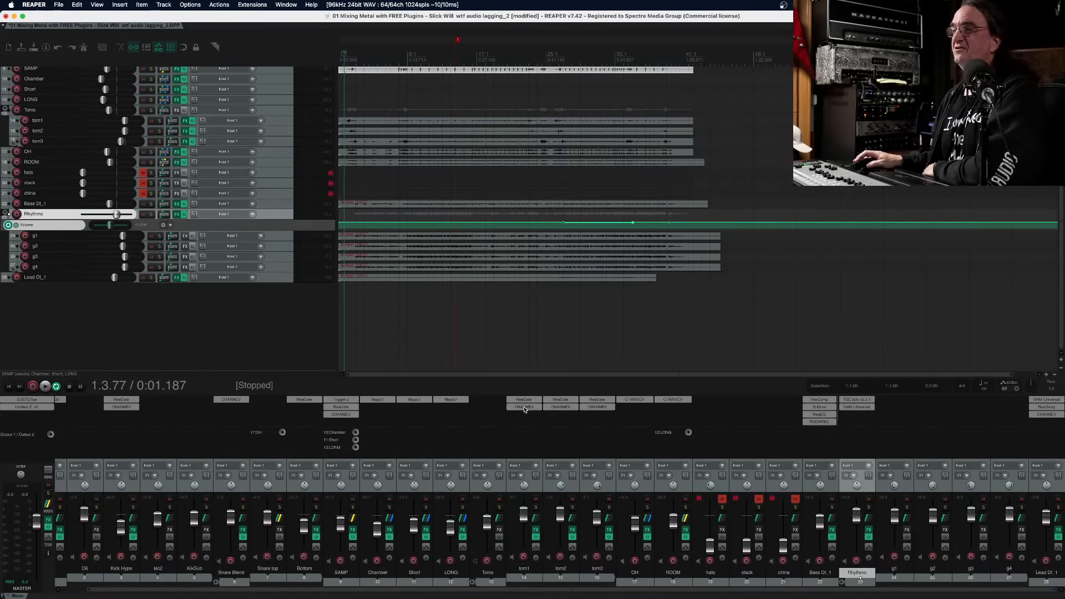
Load the Tom - Rack 1 preset in tom1's CHANNEV and close the plugin window
left_click(524, 408)
left_click(364, 168)
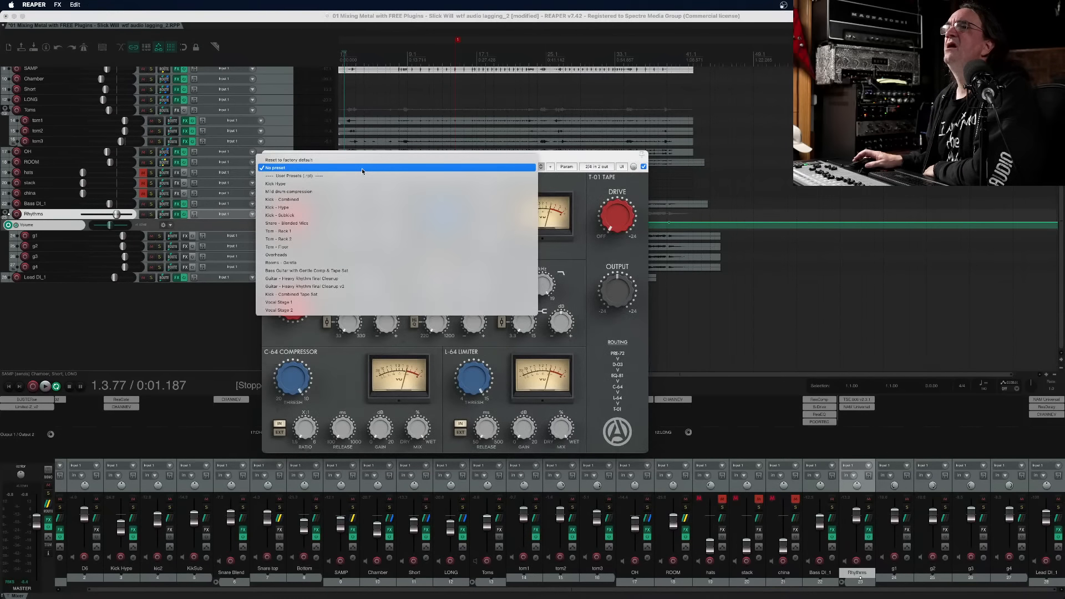
left_click(347, 231)
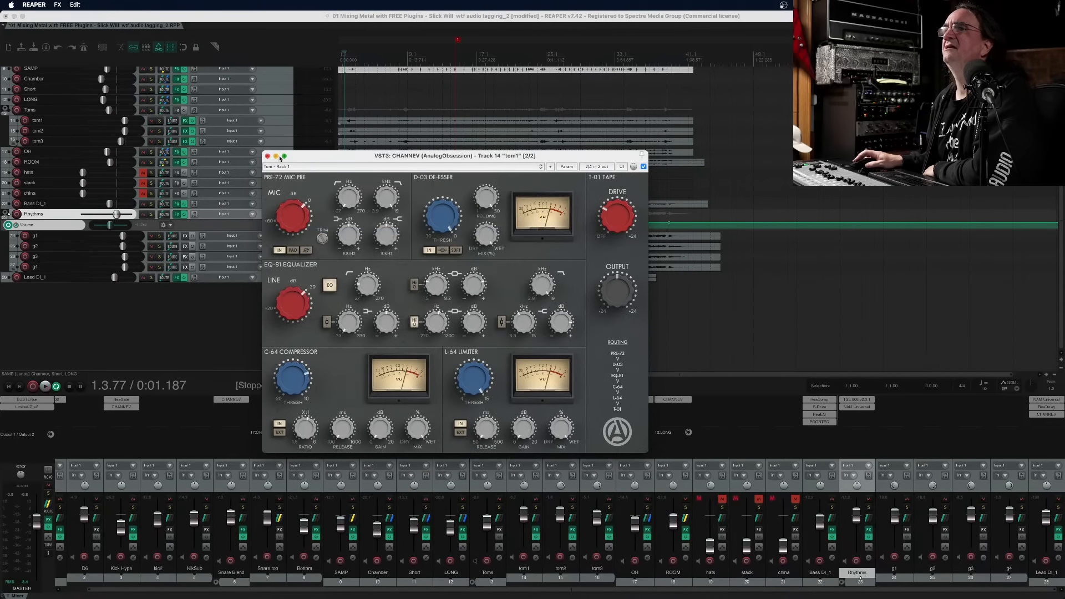
left_click(268, 157)
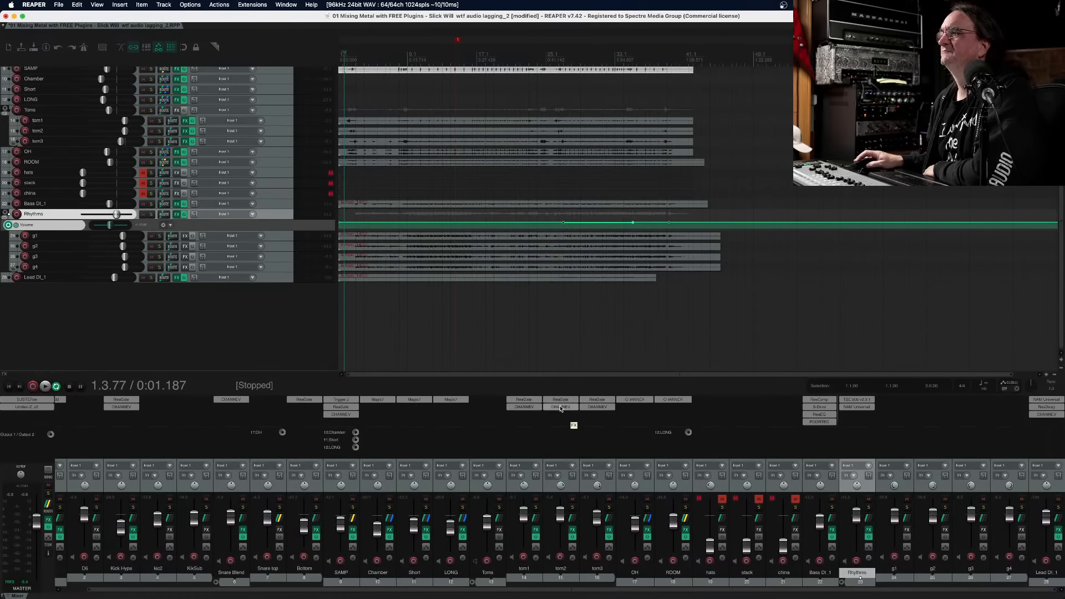
Load the Tom - Rack 2 preset in tom2's CHANNEV
left_click(560, 408)
left_click_drag(123, 23, 298, 117)
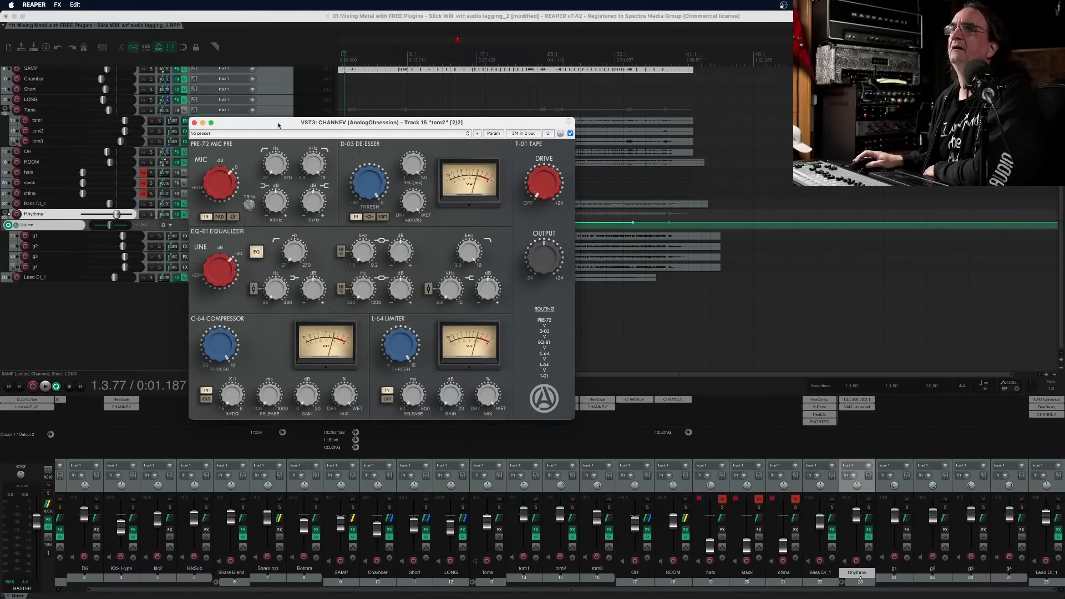
left_click(255, 134)
left_click(255, 208)
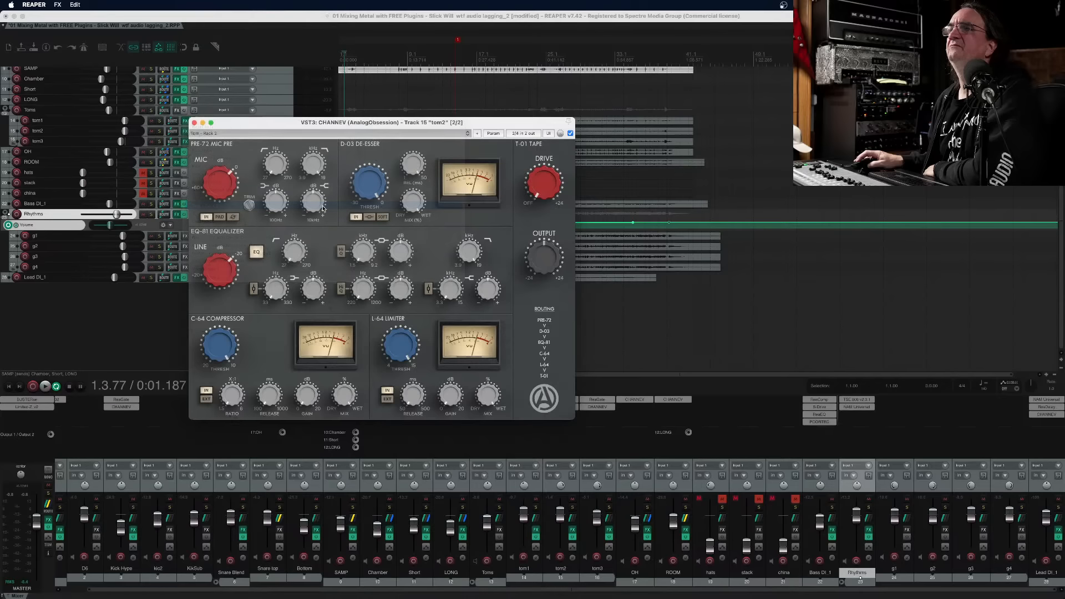
Close tom2's CHANNEV, load the Tom - Floor preset in tom3's CHANNEV, and close that window
left_click(194, 121)
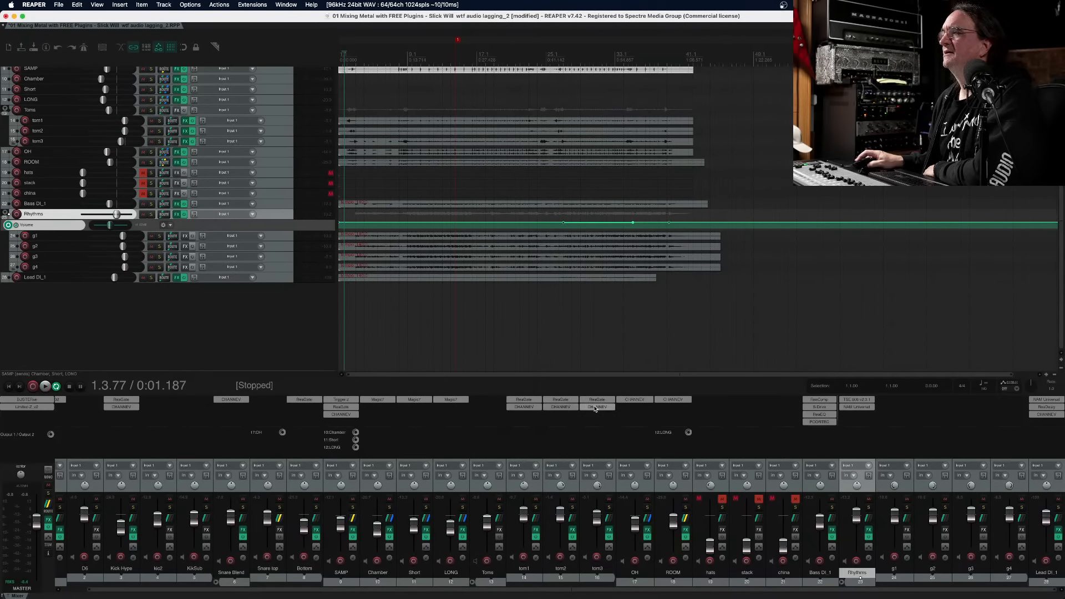
left_click(596, 407)
left_click_drag(151, 29, 343, 120)
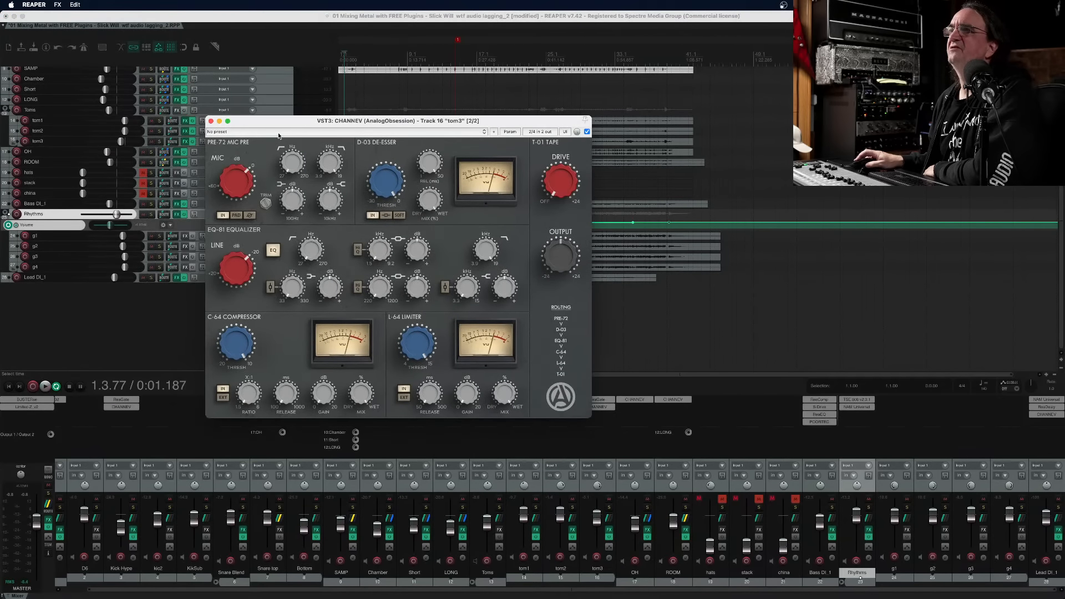
left_click(311, 132)
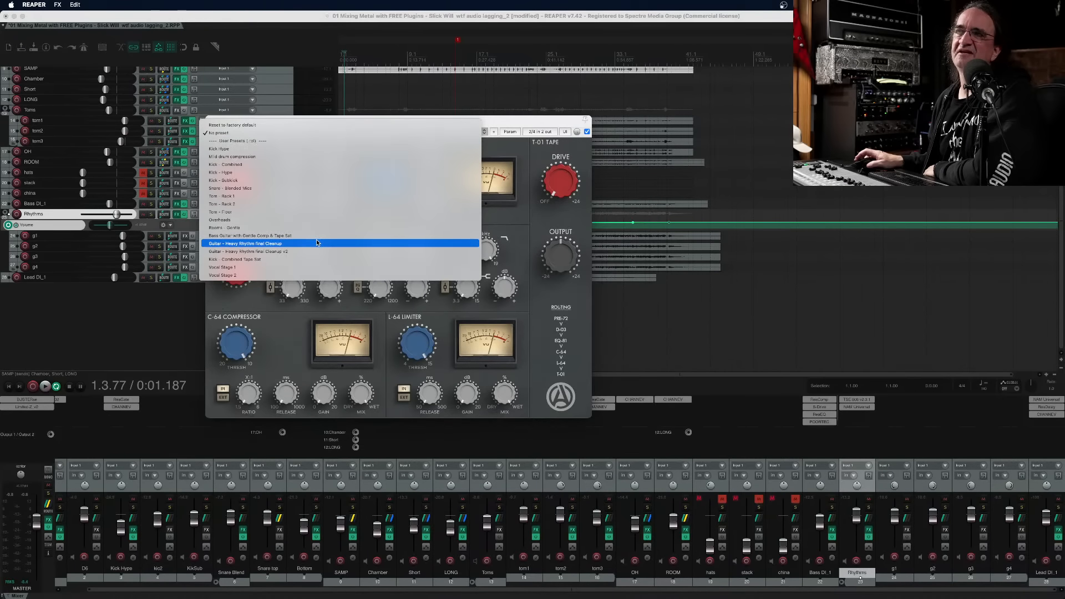
left_click(277, 212)
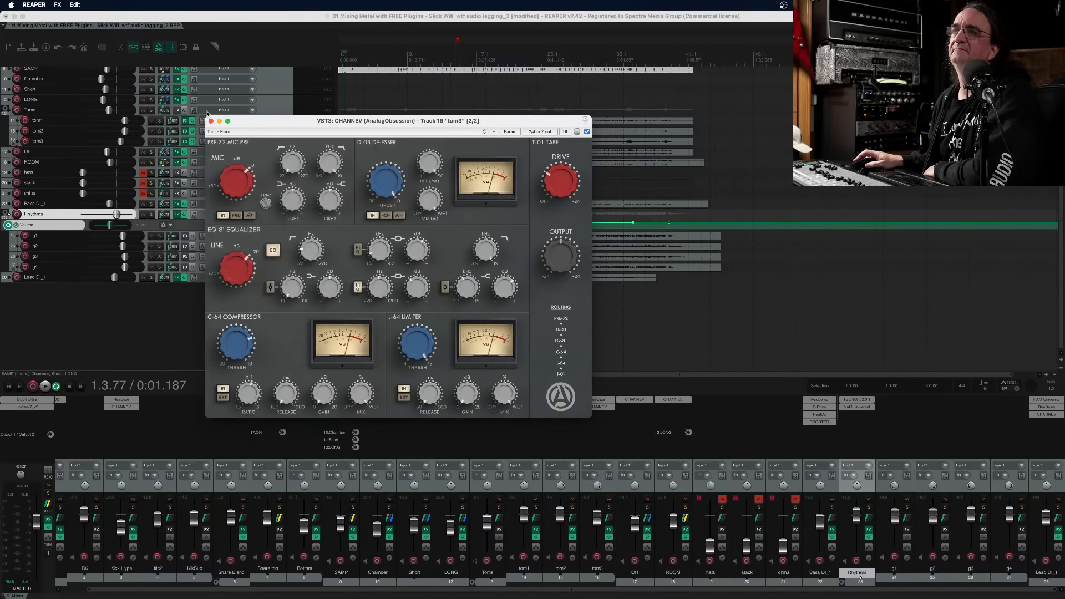
left_click(211, 122)
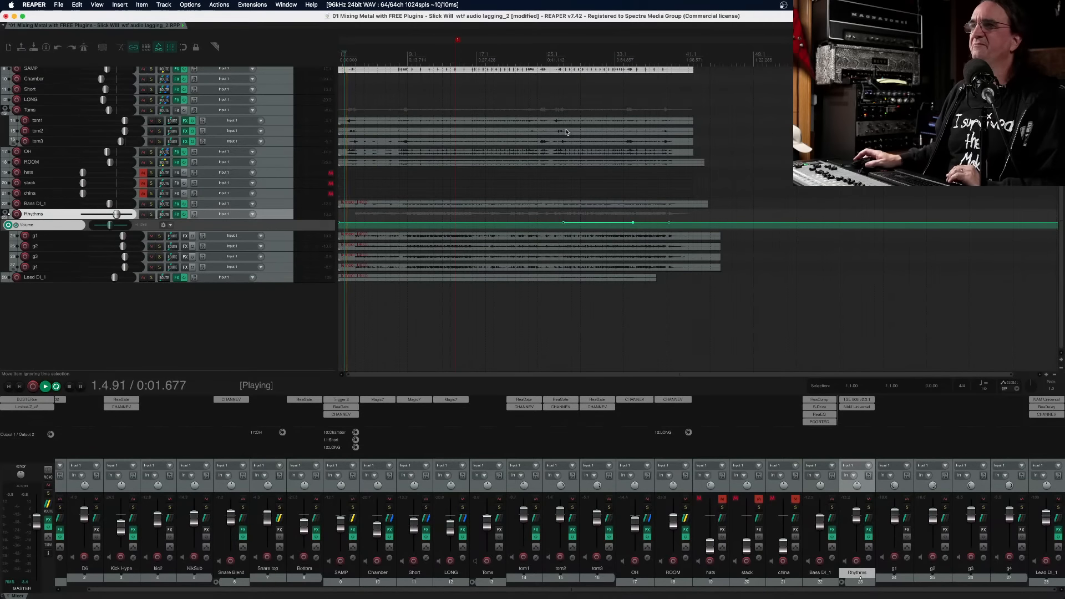
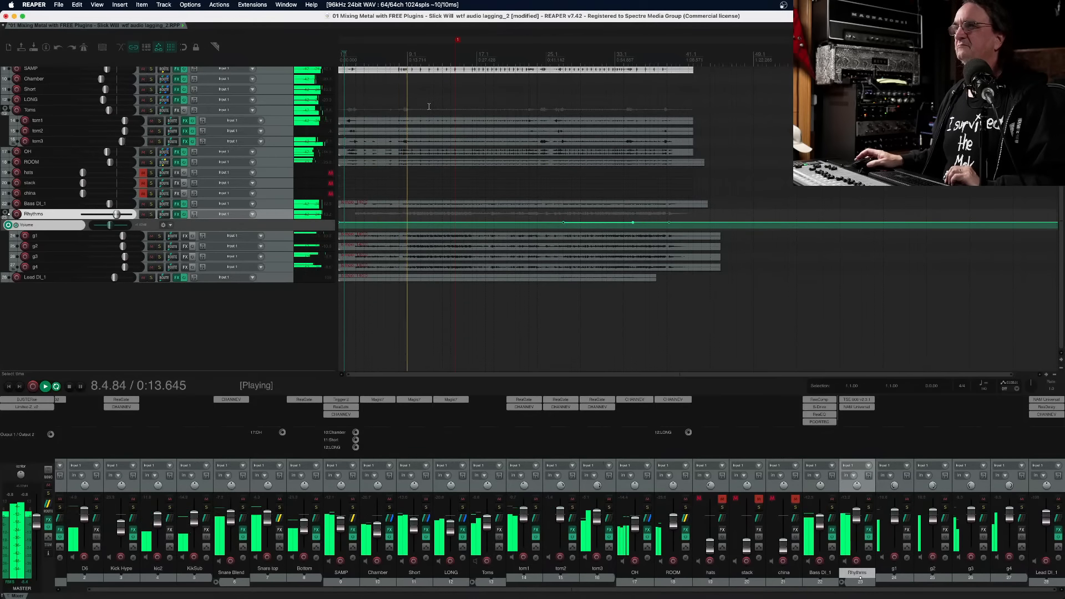
Play several sections of the full mix, then replay the fill around bar 8 to judge the toms against the snare sample
left_click(519, 58)
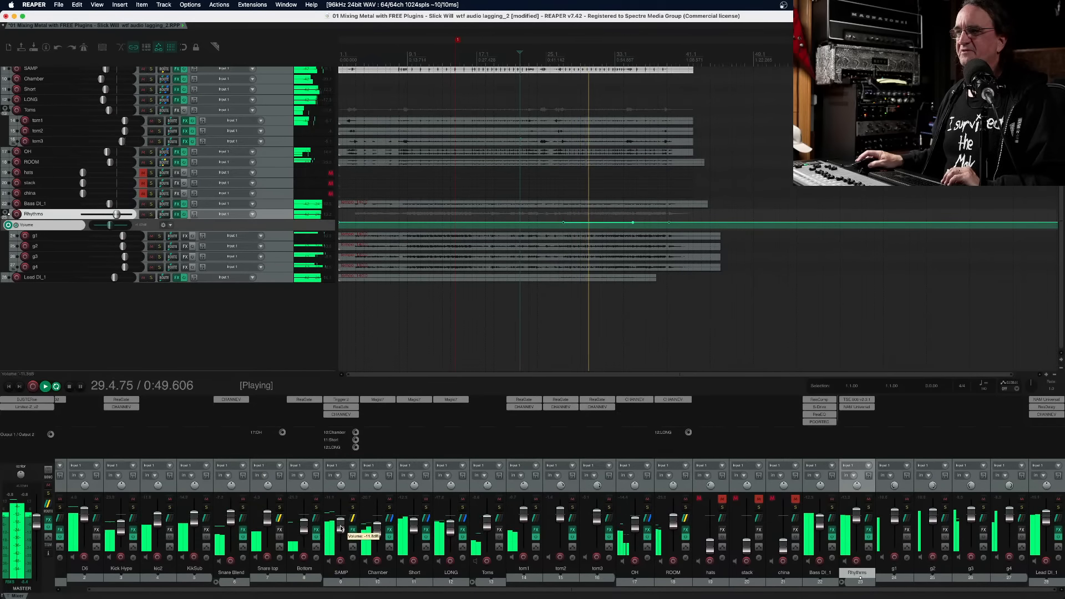
key("space")
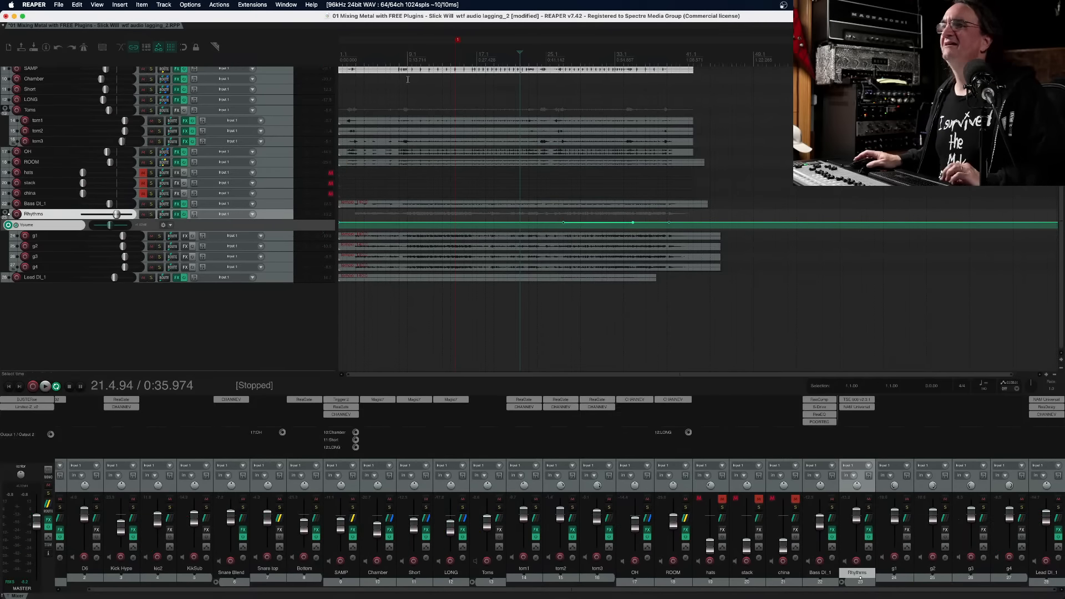
left_click(423, 48)
key("space")
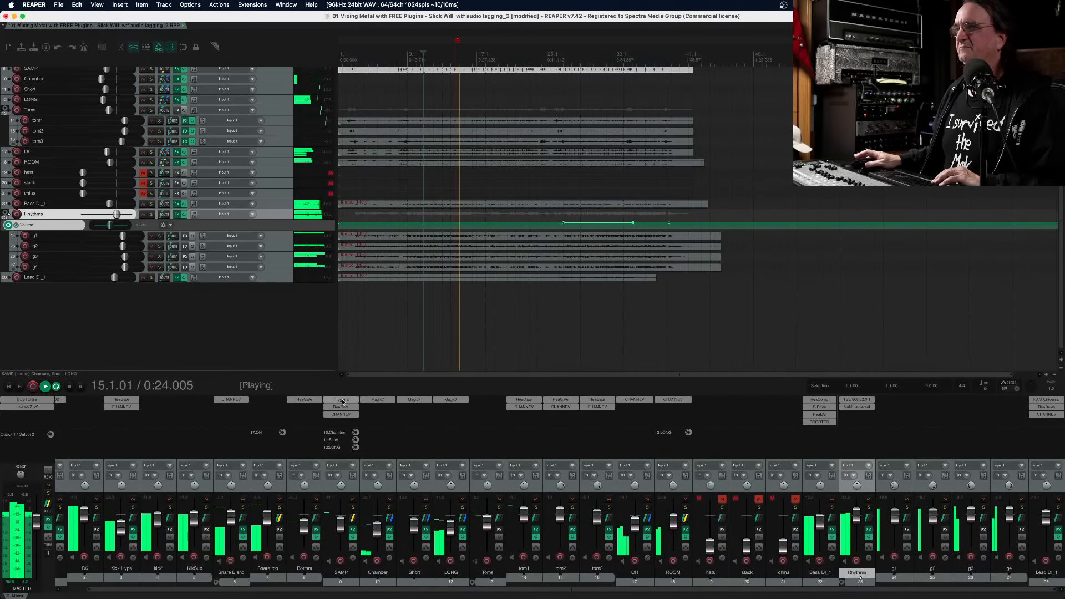
key("space")
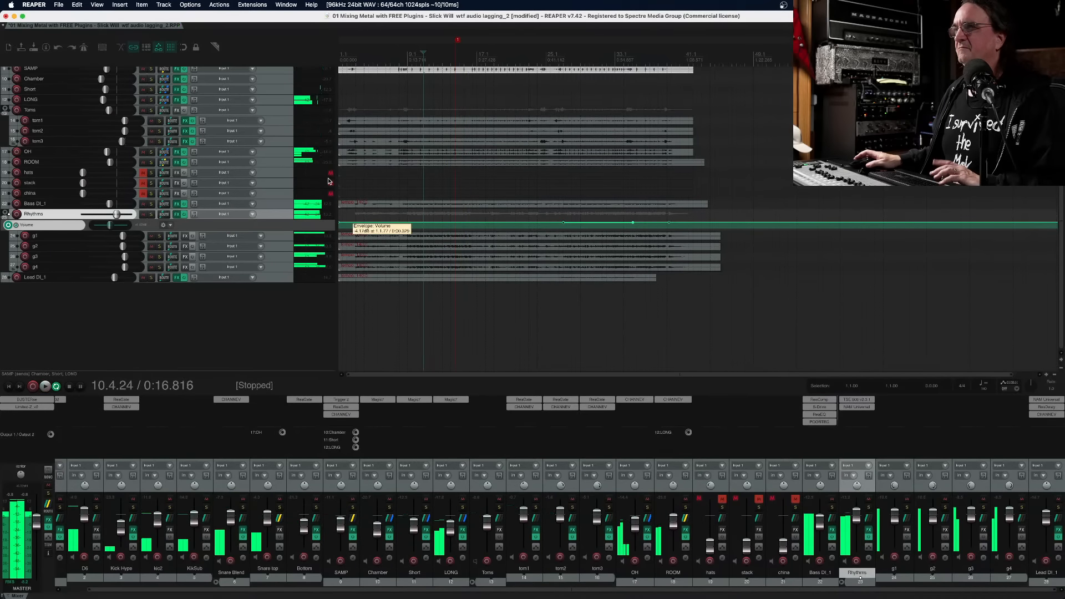
left_click(394, 55)
key("space")
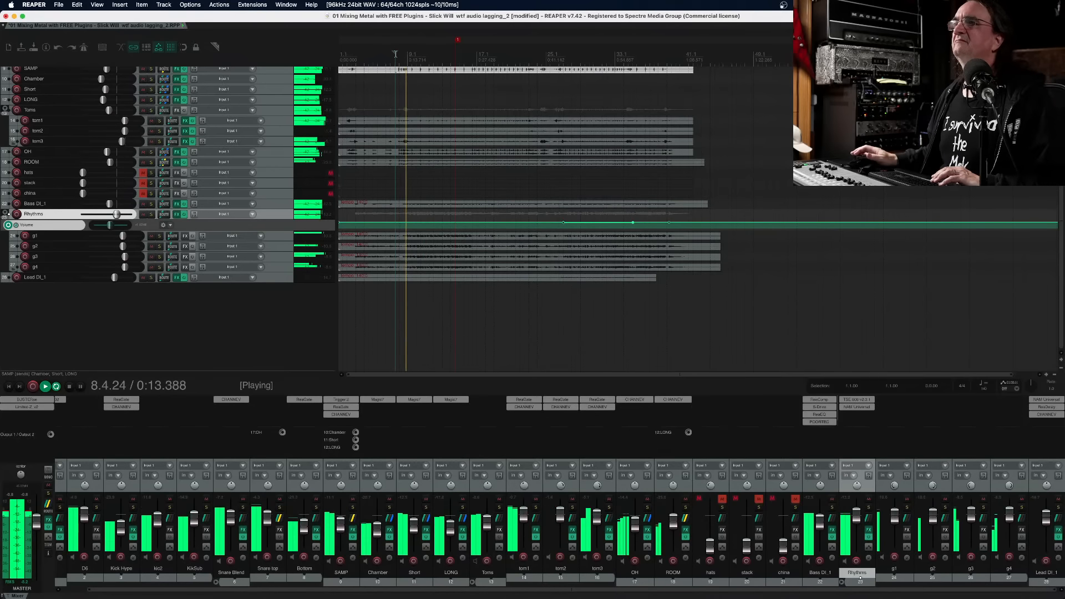
key("space")
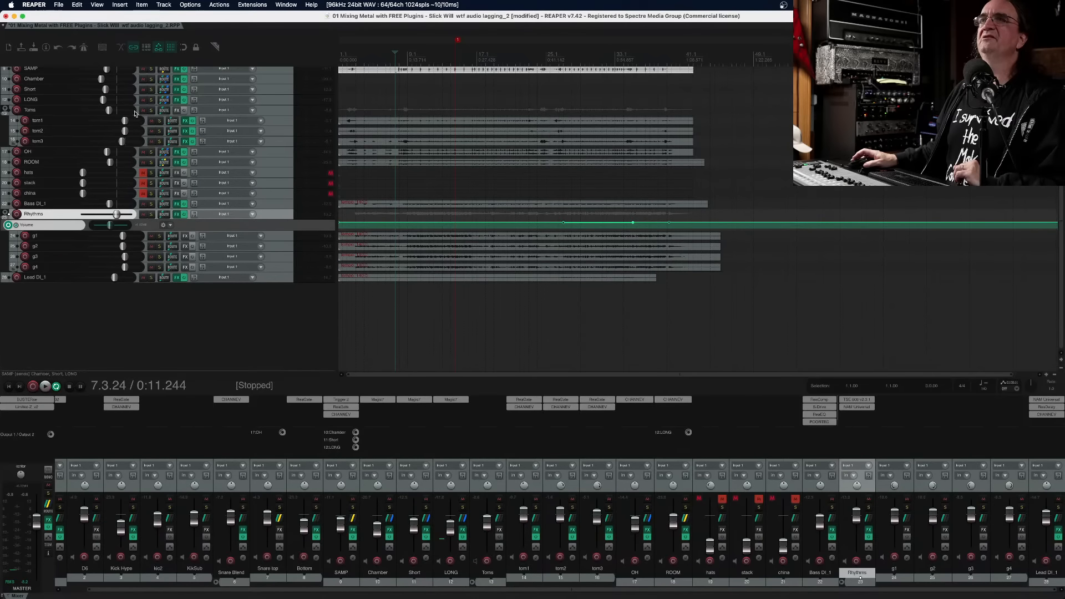
Show the SAMP track's volume envelope and enlarge both the track and its envelope lane
left_click(280, 71)
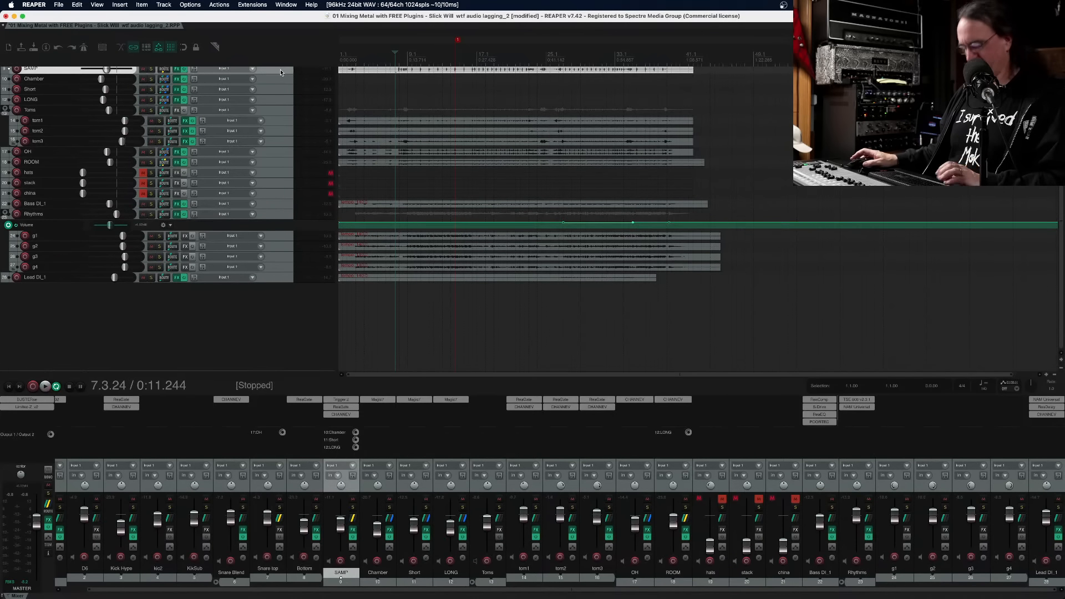
key("v")
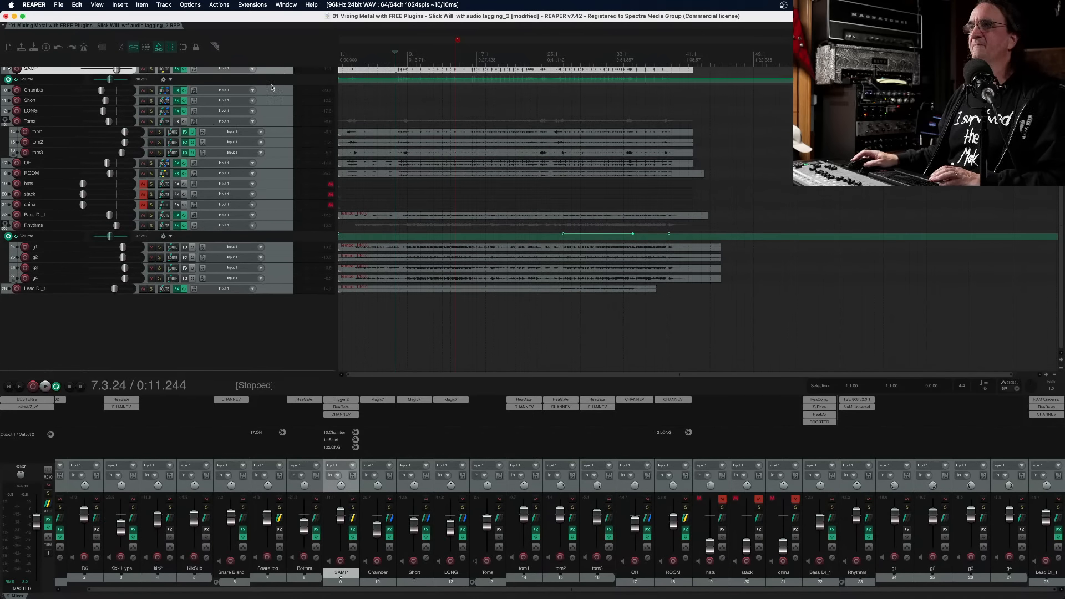
left_click_drag(271, 84, 272, 197)
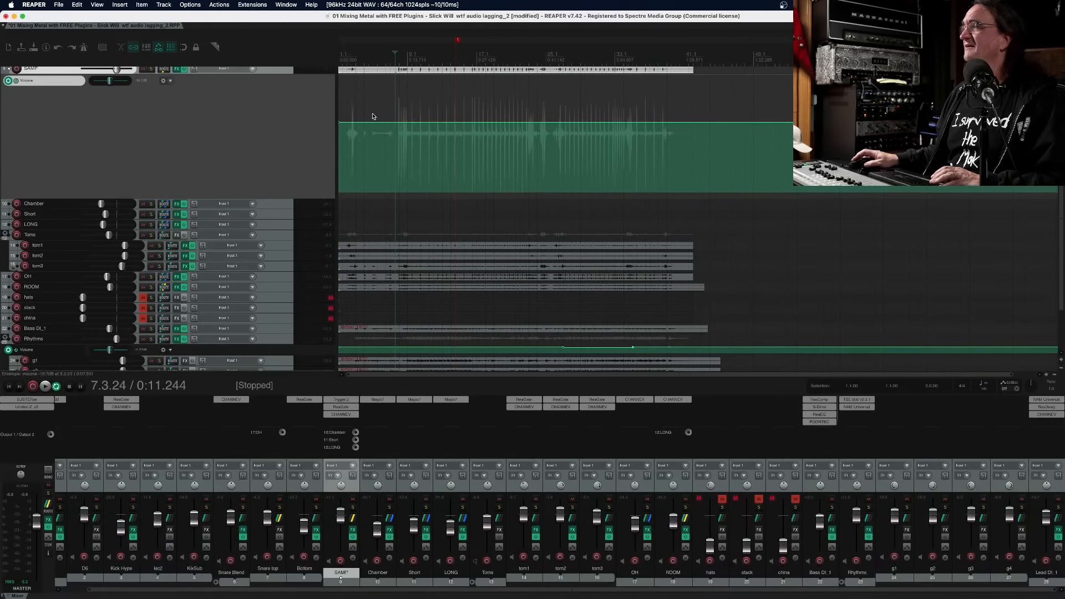
left_click_drag(314, 73, 314, 157)
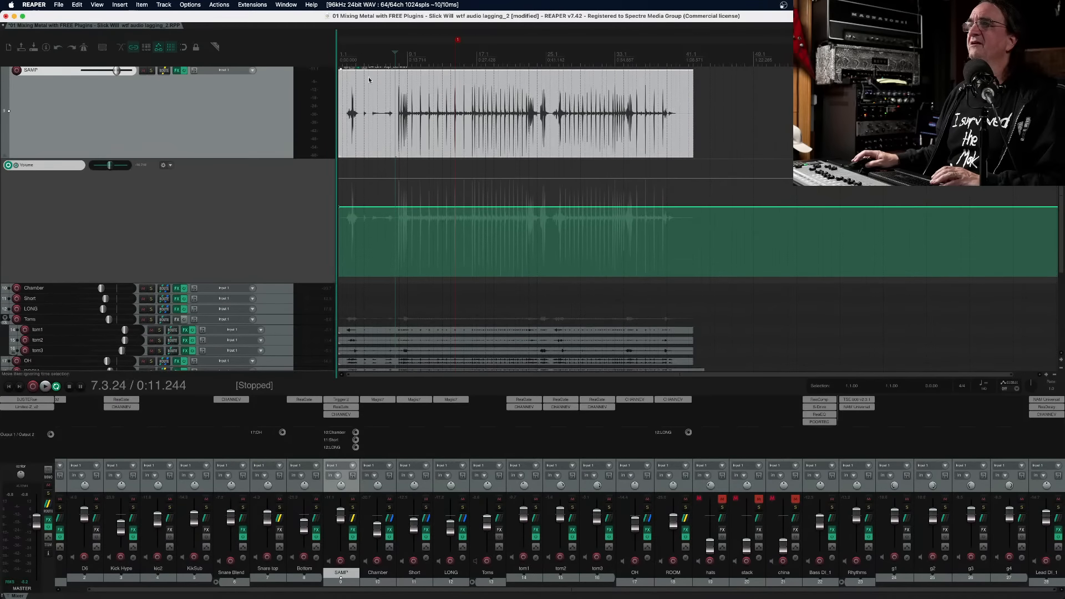
Lower the SAMP volume envelope over the two loud hits late in bar 2, between about 2.3 and 2.4
scroll(374, 60, "up", 15)
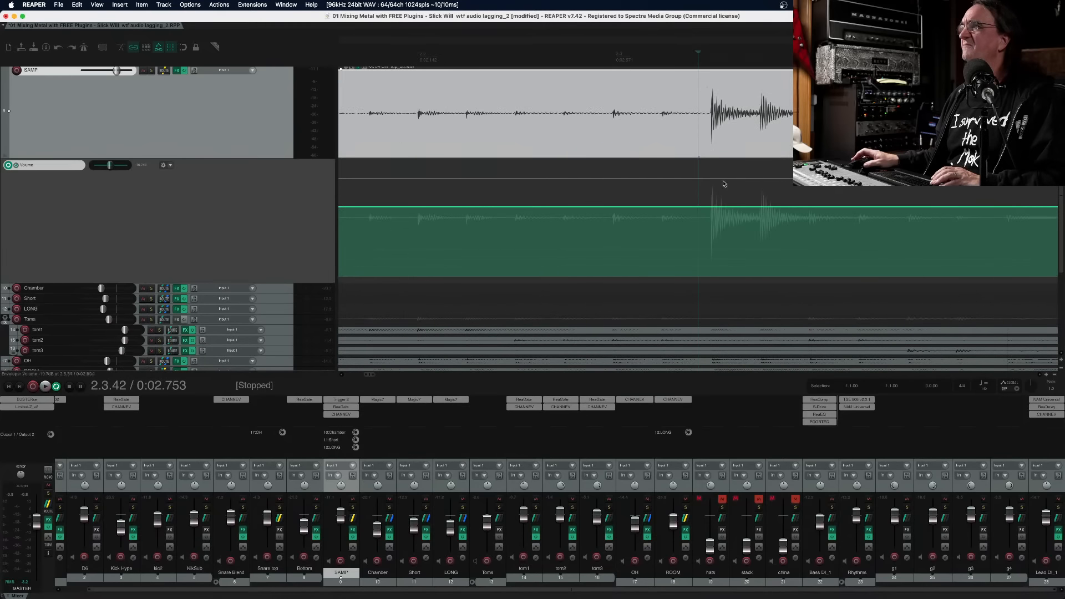
key("space")
key("space")
key("space")
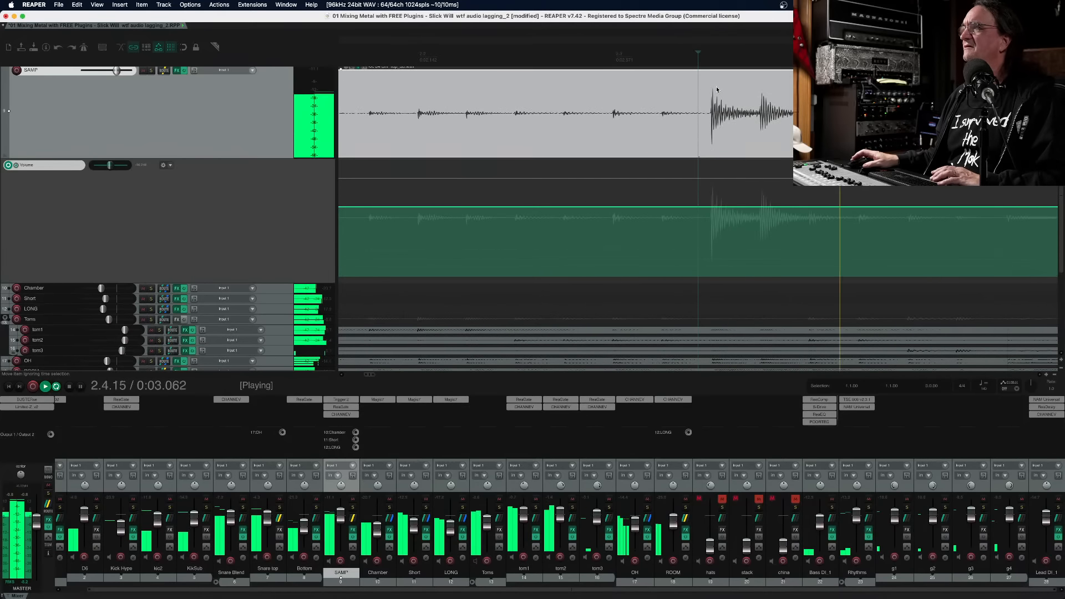
key("space")
left_click_drag(695, 56, 849, 56)
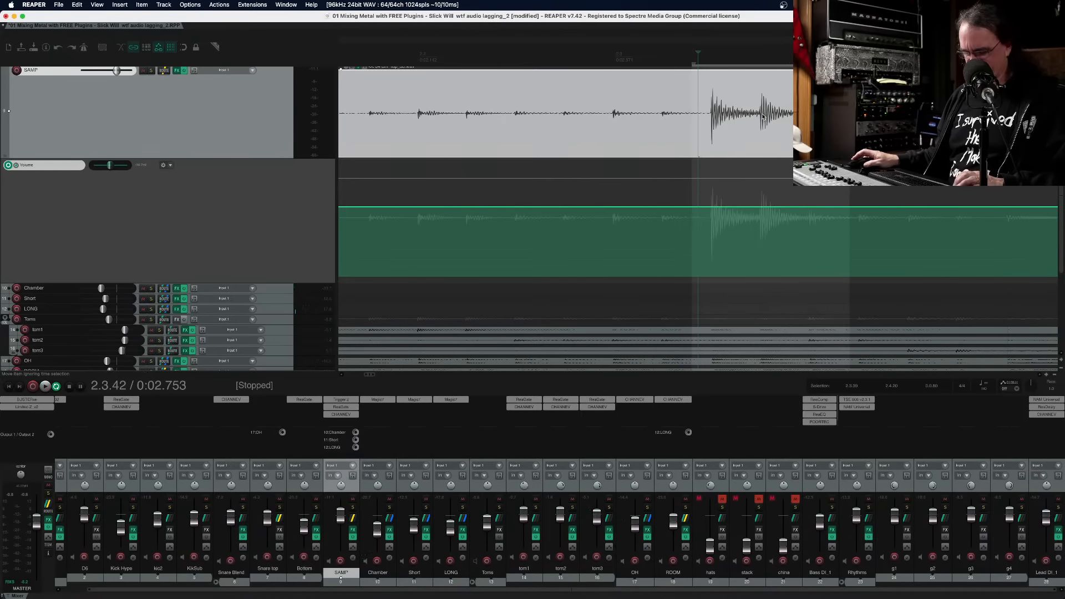
left_click_drag(750, 208, 749, 223)
Replay the opening fill to check the lowered SAMP hits, and clear the time selection
left_click(593, 52)
key("space")
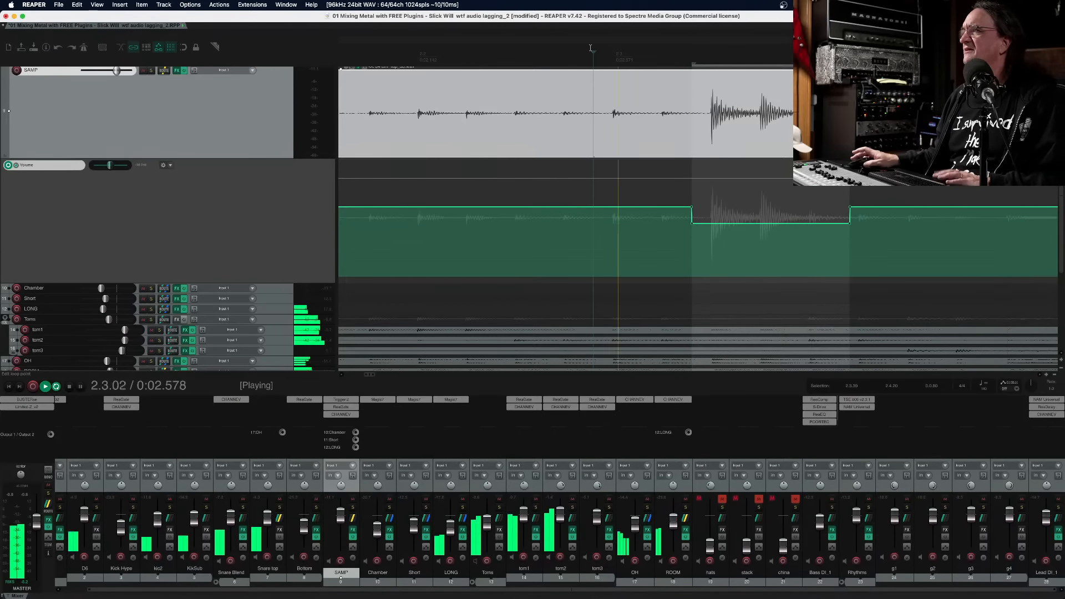
key("space")
key("Escape")
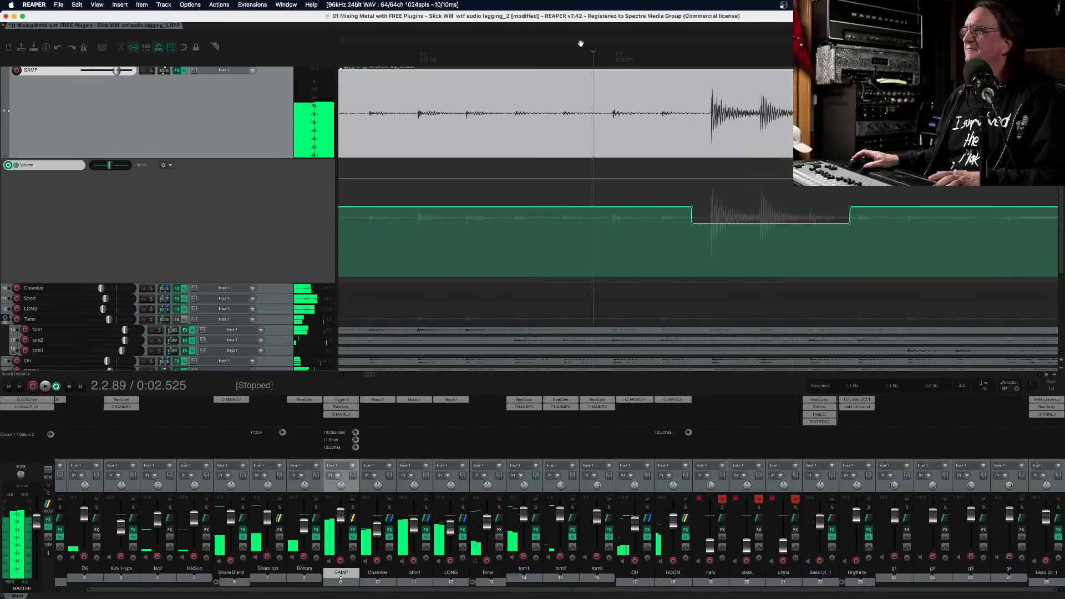
key("space")
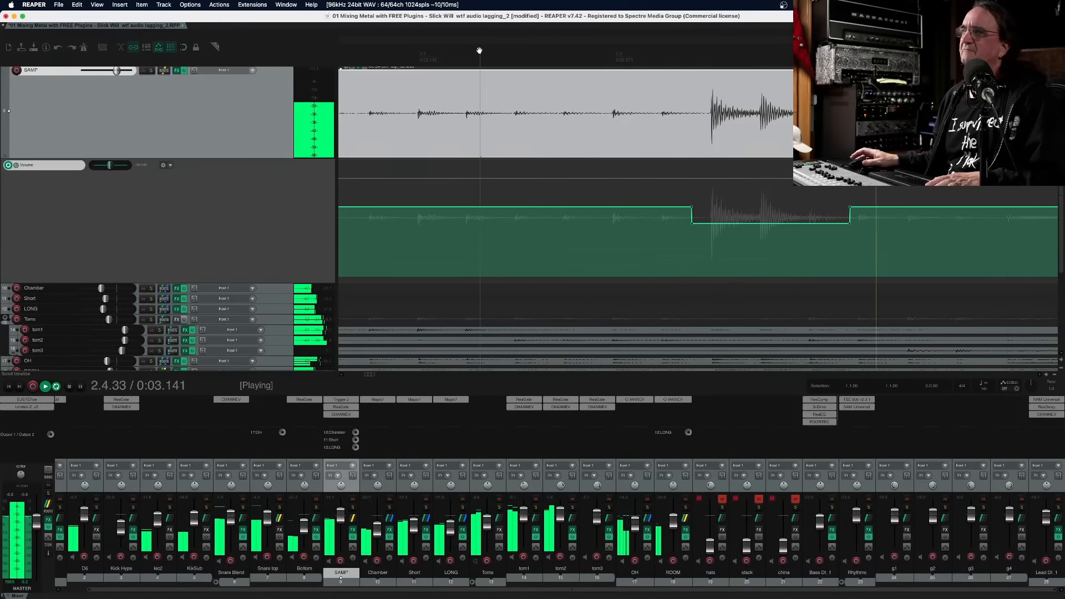
scroll(480, 50, "down", 5)
key("space")
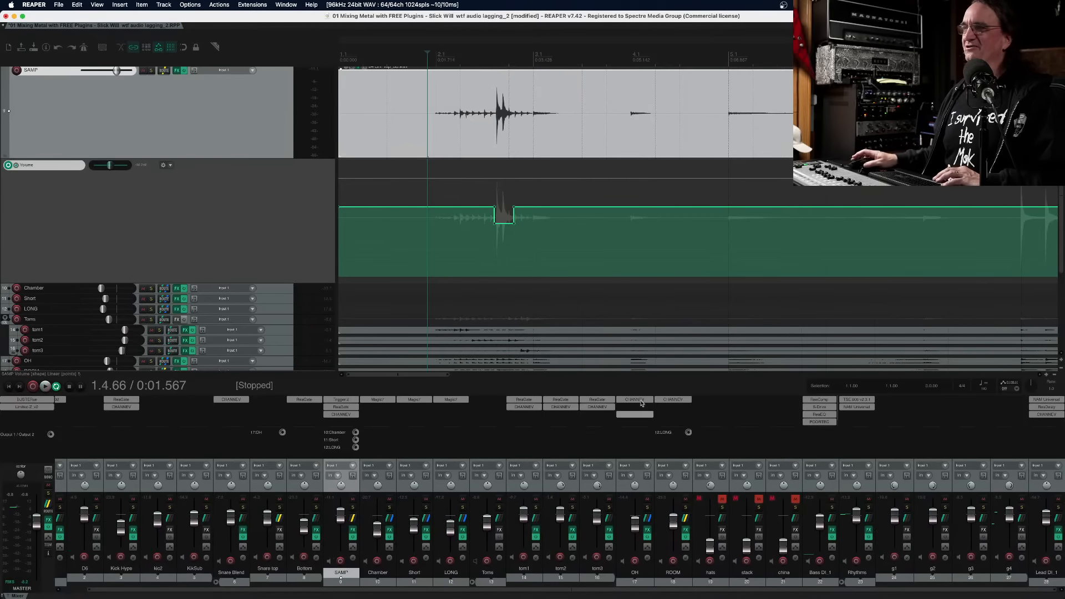
Lower the SAMP volume envelope over the cluster of fill hits around bar 8, and clear the time selection
left_click_drag(427, 375, 481, 379)
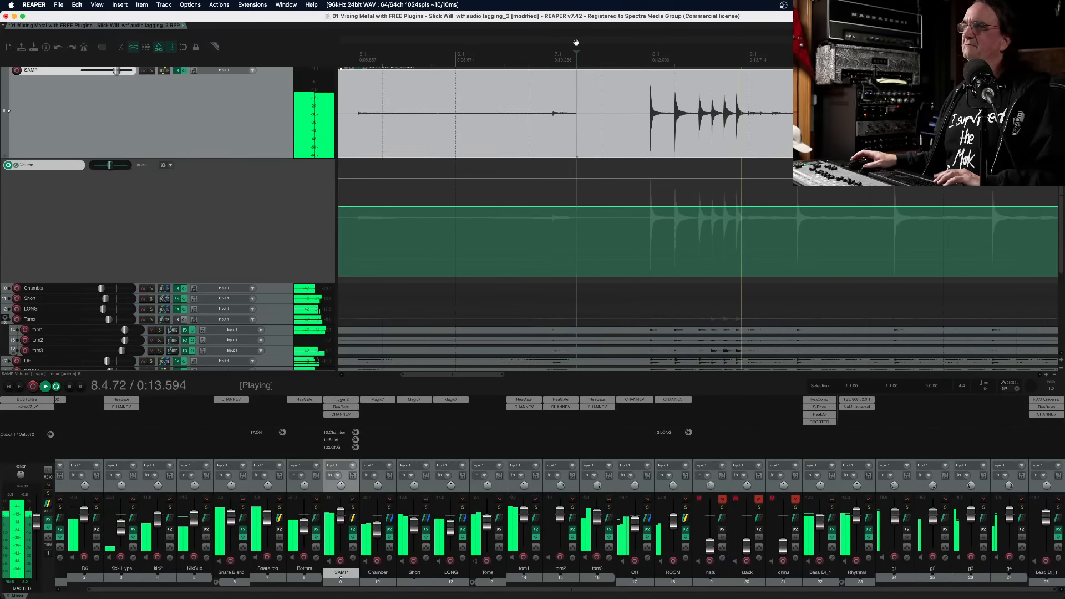
key("space")
left_click_drag(624, 74, 773, 74)
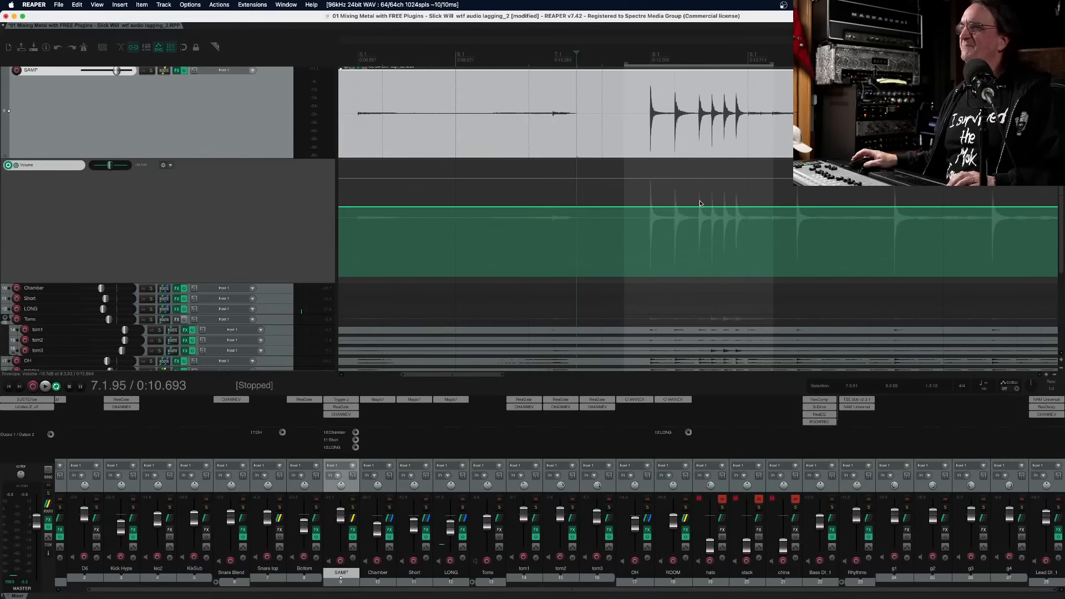
left_click_drag(695, 207, 698, 217)
scroll(698, 216, "down", 3)
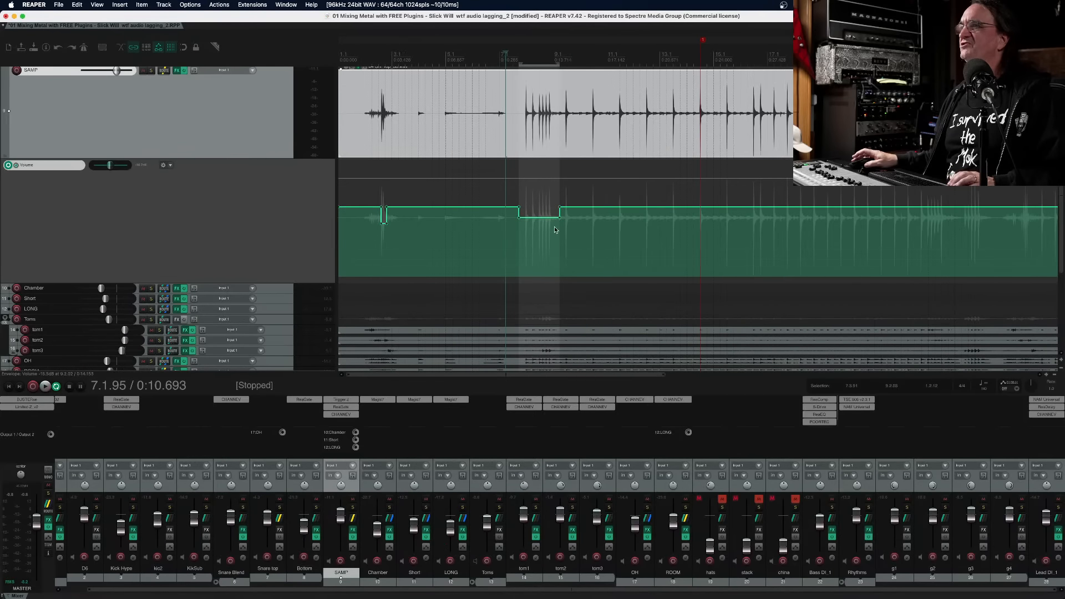
left_click_drag(539, 219, 539, 225)
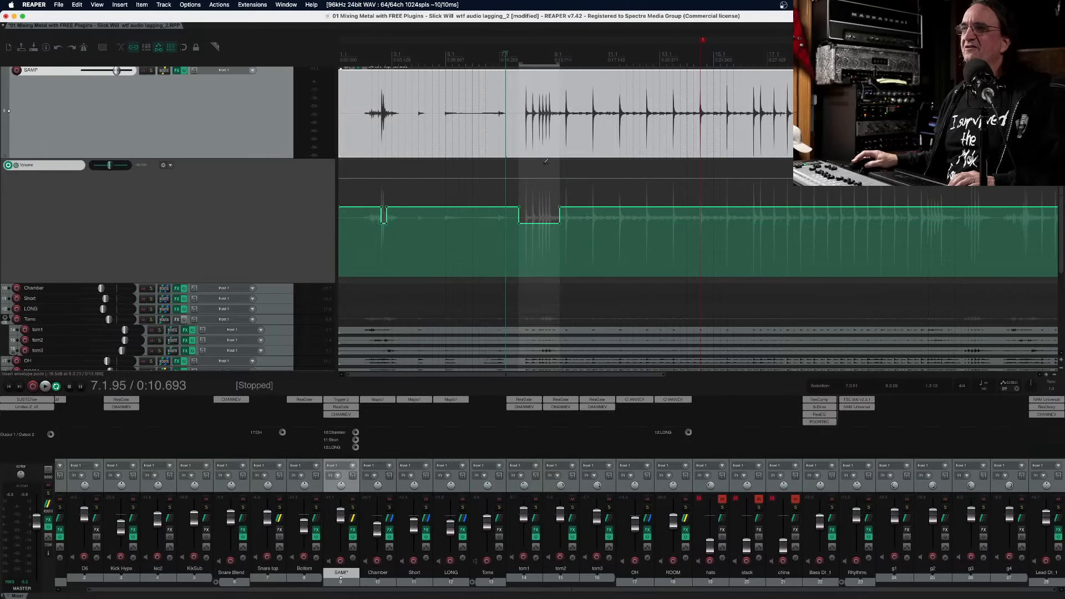
key("Escape")
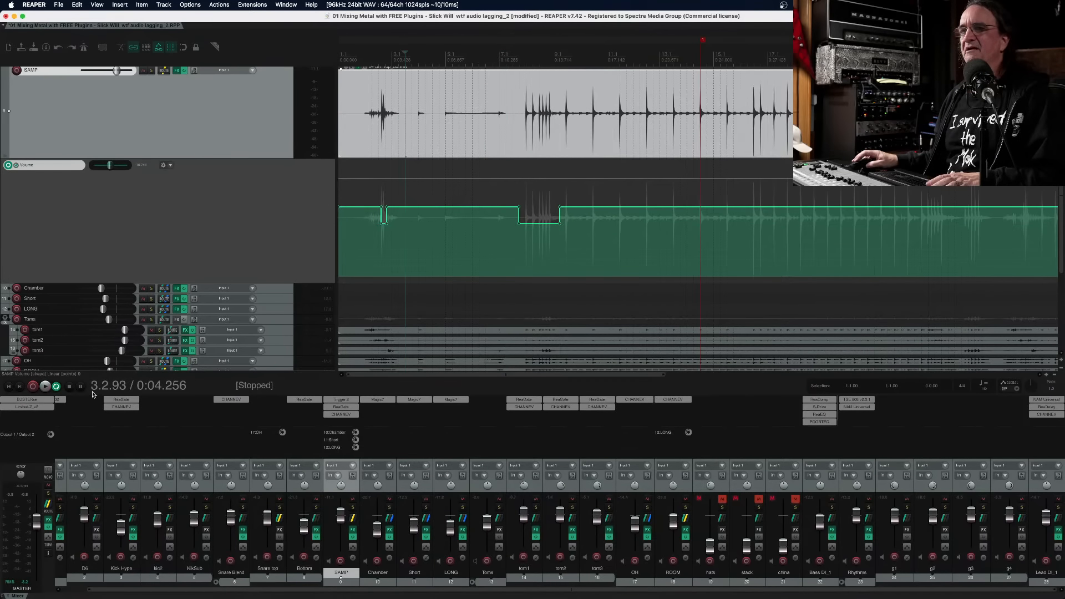
Replay the bar 8 fill and raise the lowered section of the SAMP volume envelope slightly
key("space")
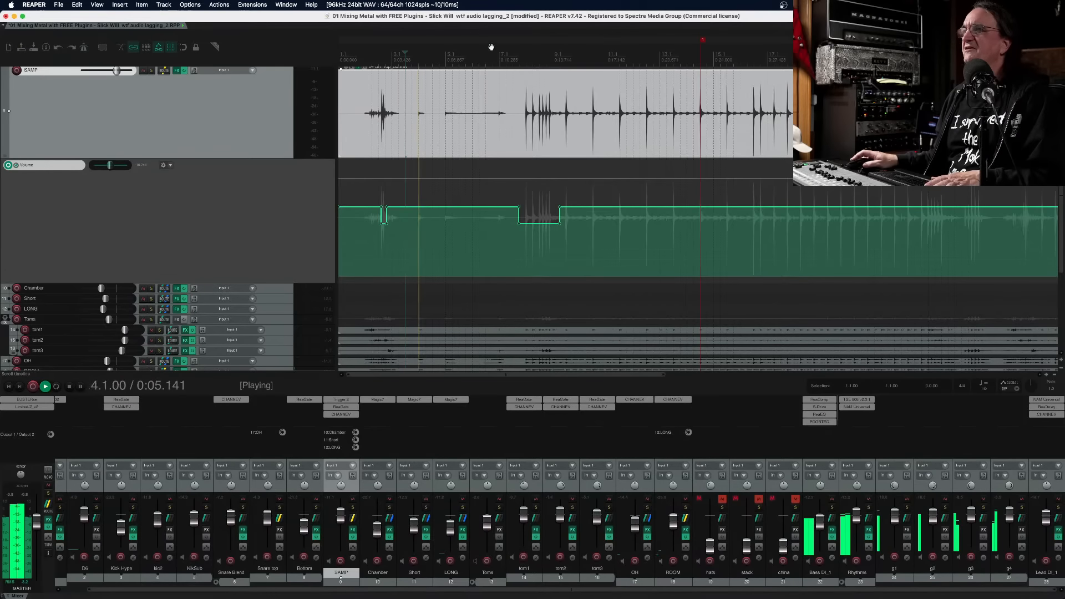
left_click(491, 49)
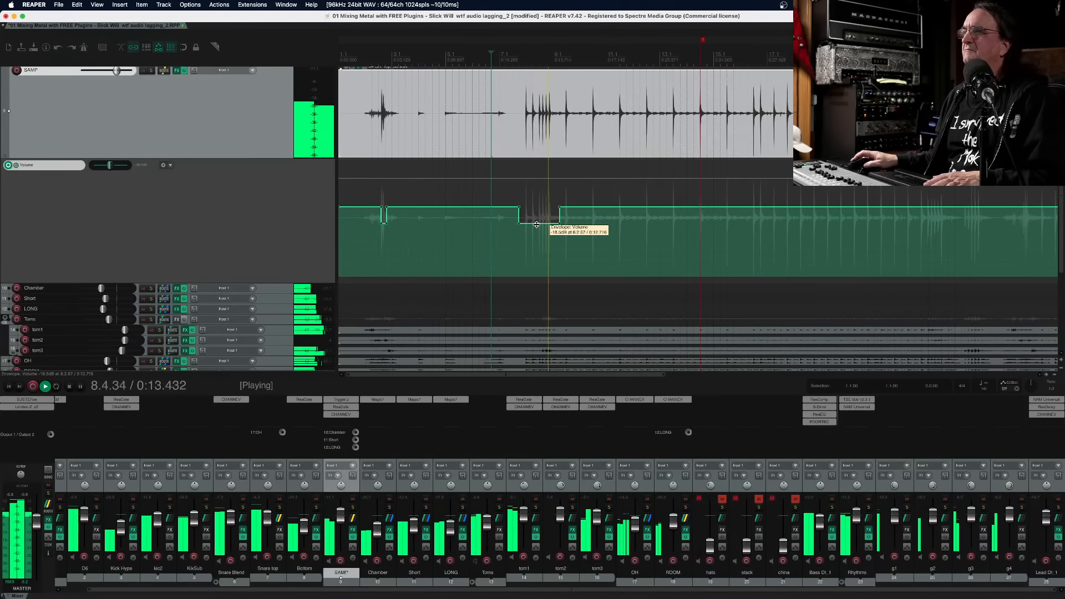
key("space")
left_click_drag(533, 224, 534, 216)
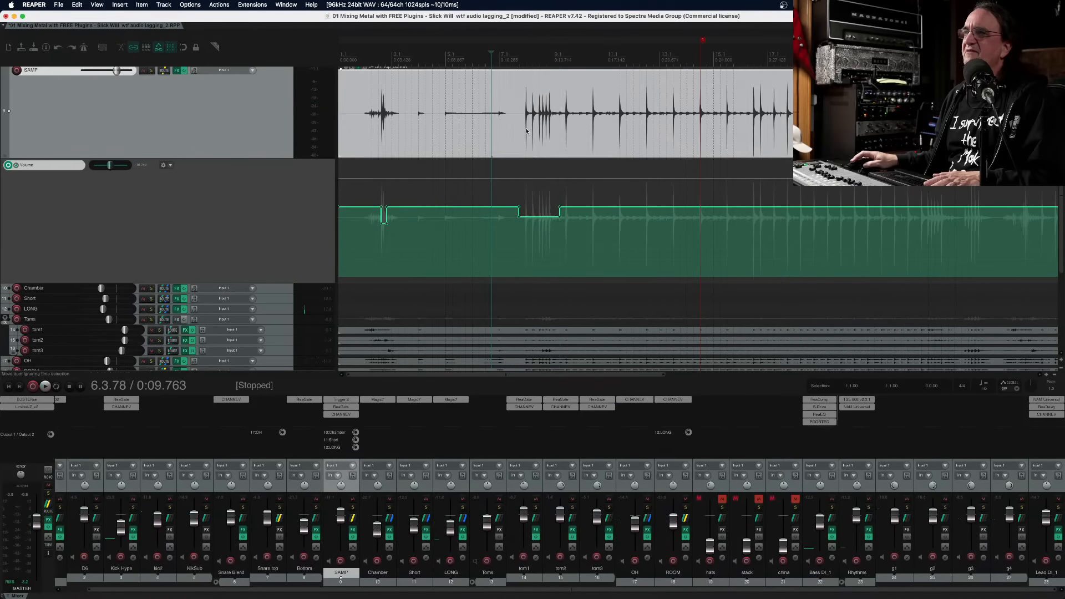
Fine-tune the SAMP volume envelope over the bar 8 fill to about -14 dB while replaying the fill
left_click(518, 61)
key("space")
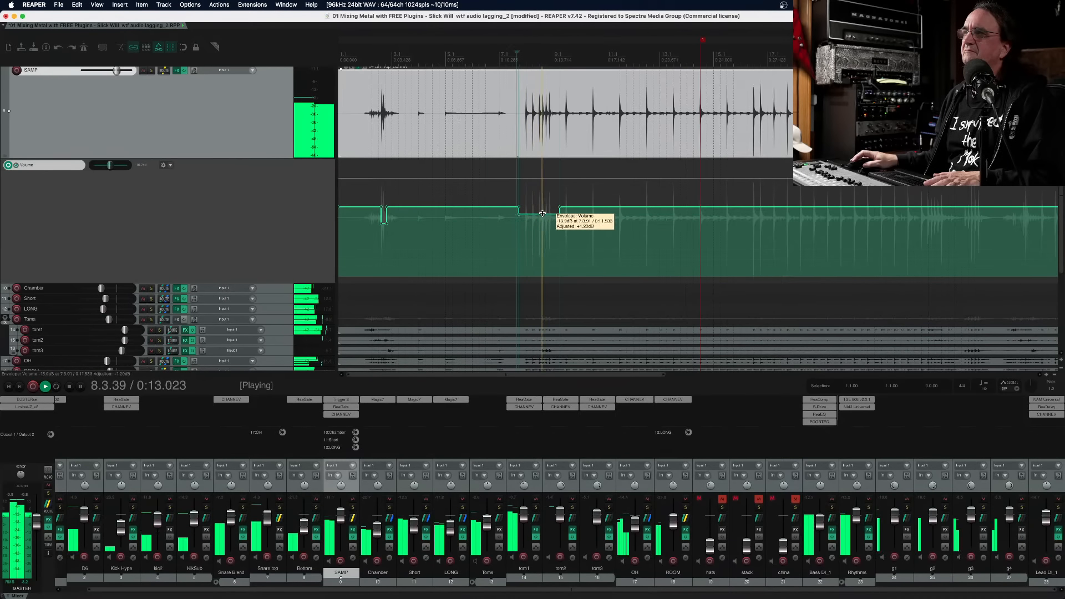
mouse_move(543, 214)
left_mouse_down()
mouse_move(541, 188)
mouse_move(537, 222)
mouse_move(536, 178)
mouse_move(537, 215)
left_mouse_up()
key("space")
key("space")
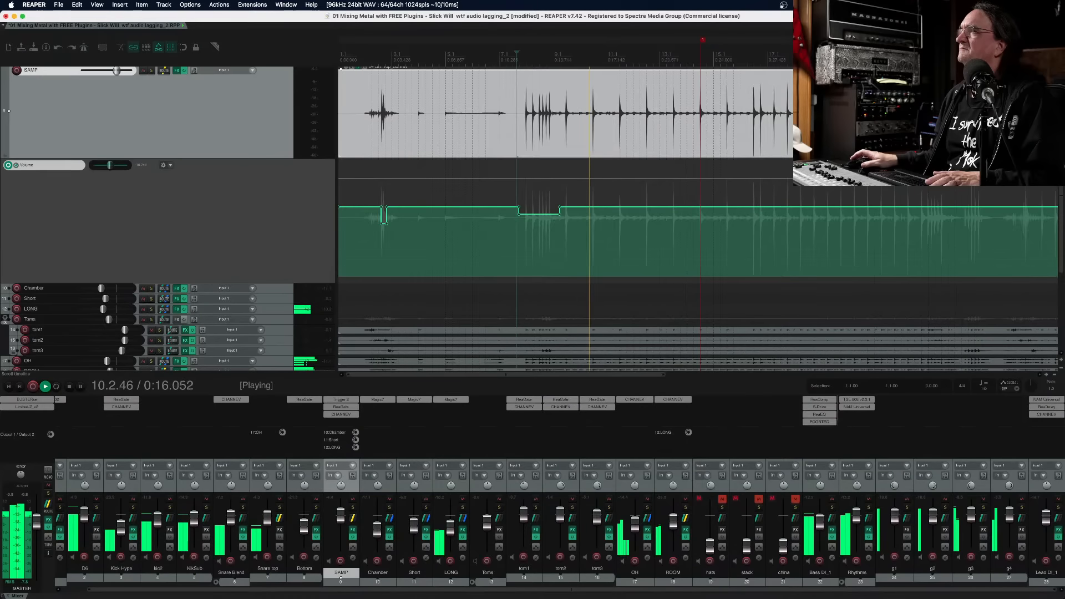
key("space")
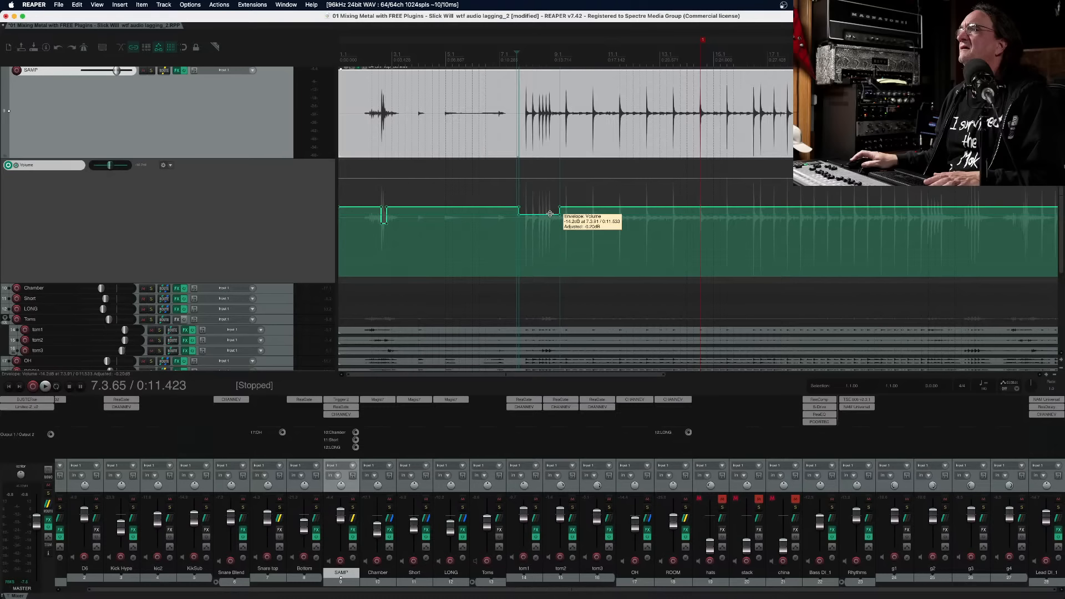
key("space")
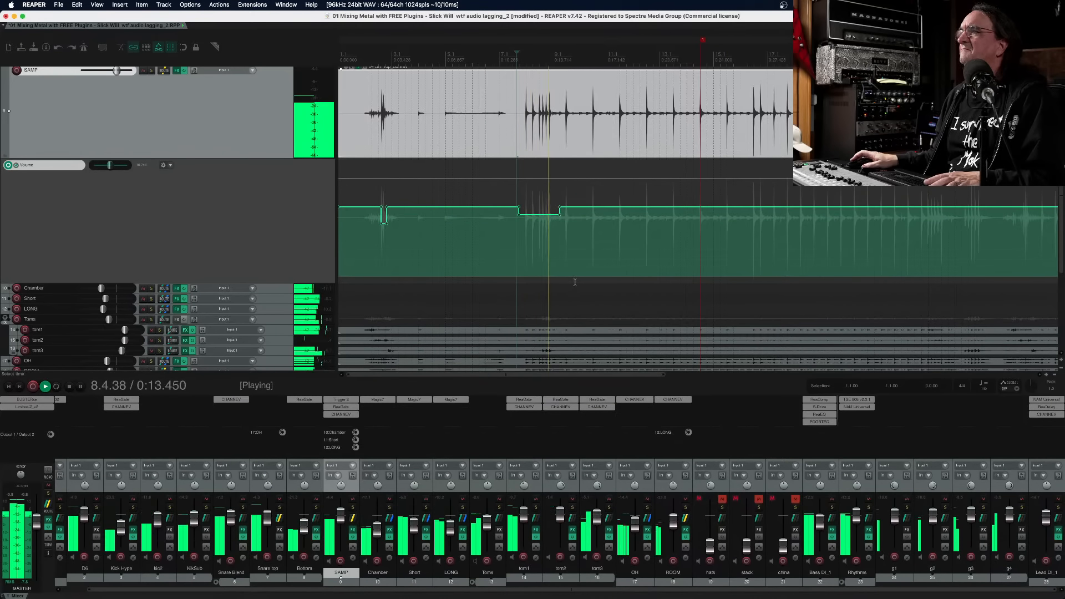
Play on from bar 15 and from just before the bar 22 fills to audition the next snare fills
key("space")
left_click_drag(501, 376, 571, 376)
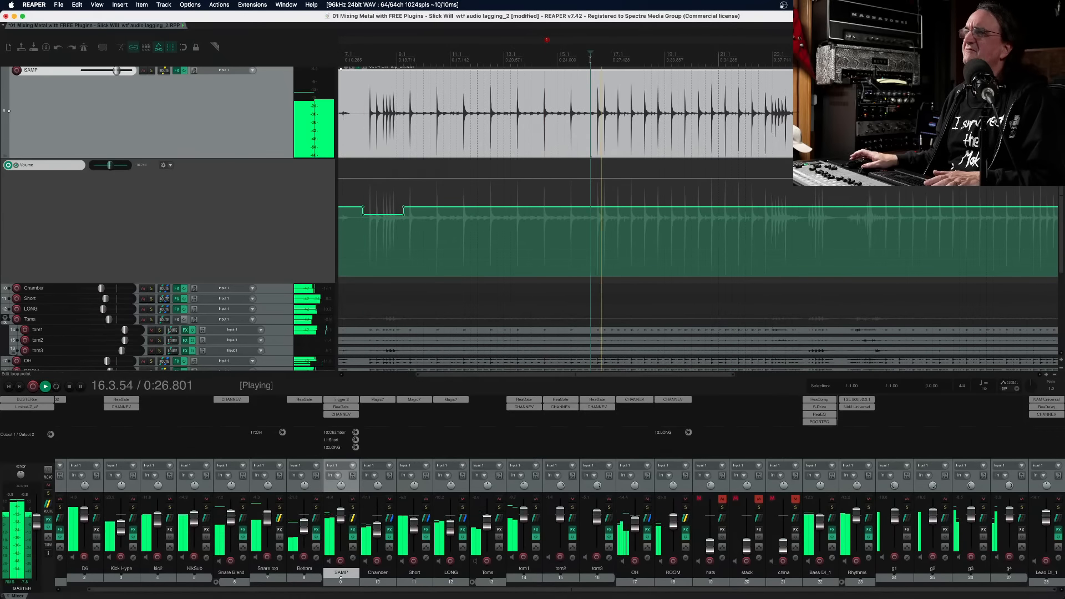
left_click(771, 55)
scroll(771, 56, "up", 4)
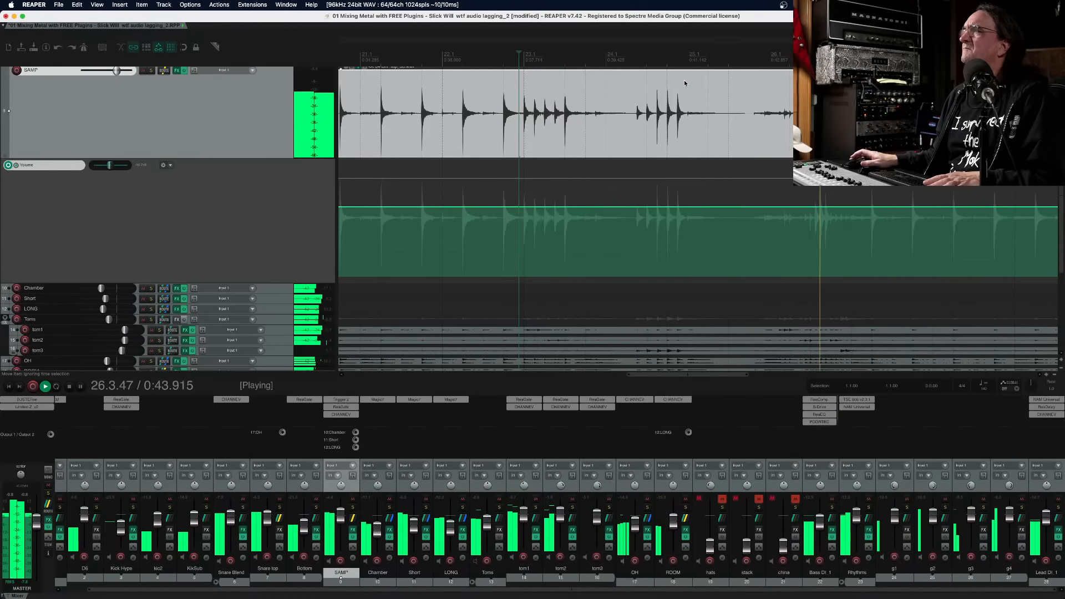
key("space")
Lower the SAMP volume envelope over the fills from about bar 22.4 to bar 27, and replay the section with the time selection cleared
left_click_drag(513, 53, 856, 52)
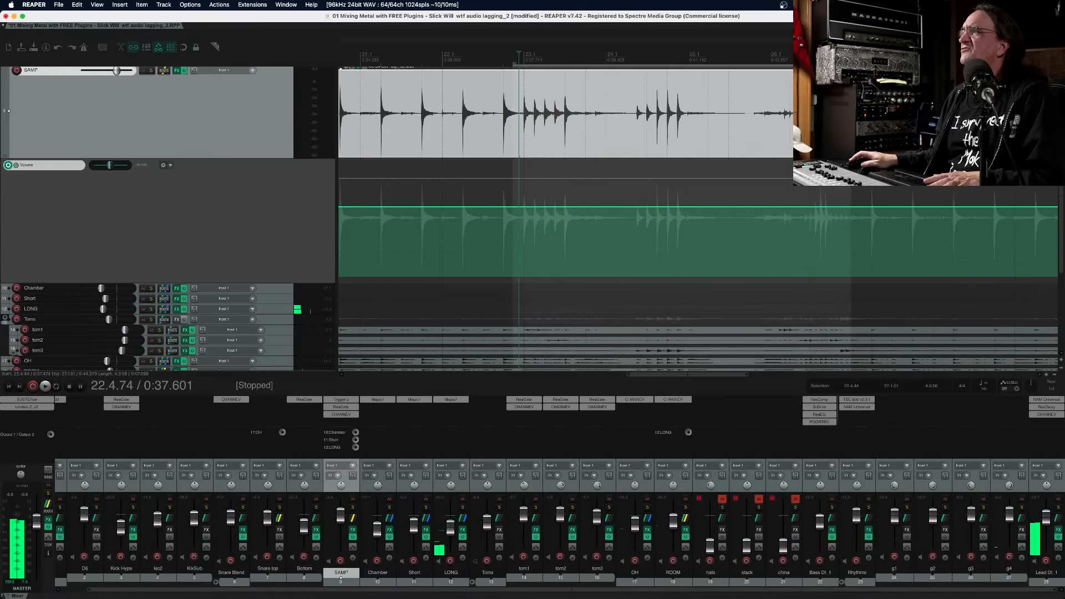
scroll(666, 189, "down", 3)
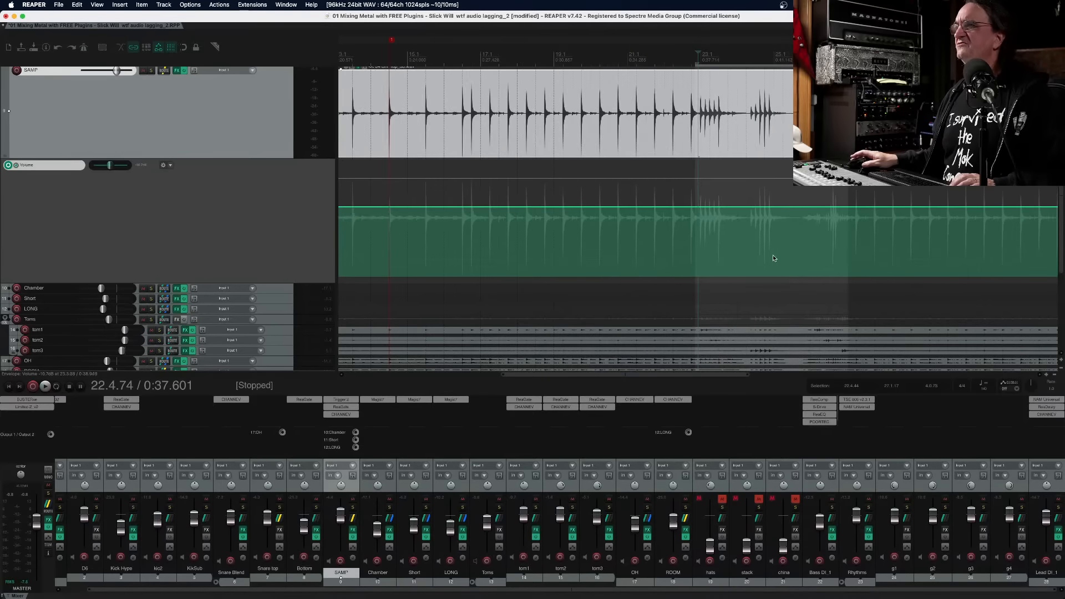
scroll(773, 254, "down", 3)
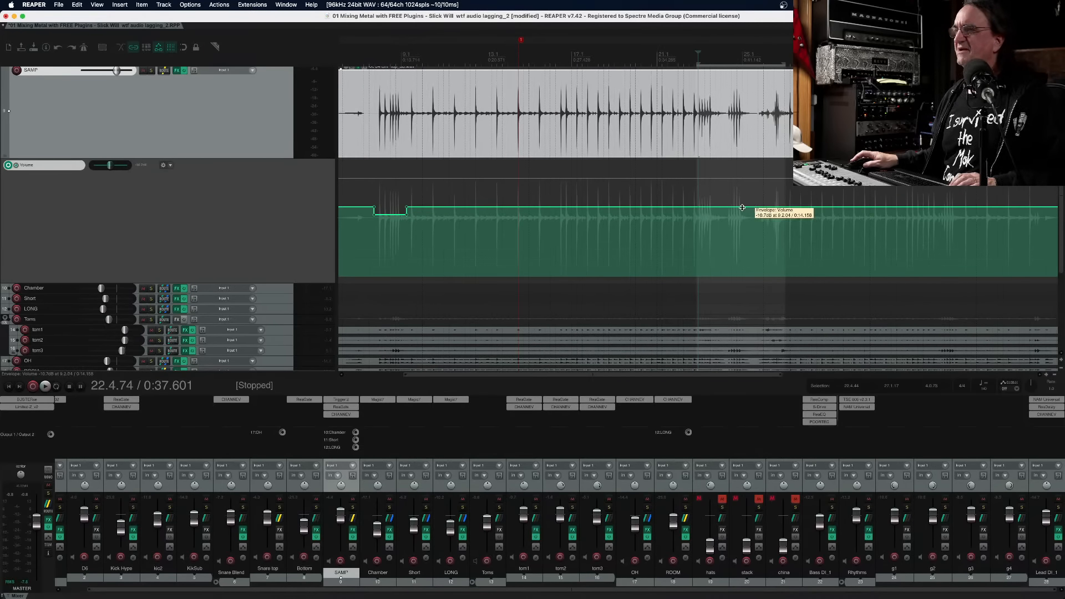
left_click_drag(743, 208, 745, 214)
scroll(758, 98, "down", 3)
key("Escape")
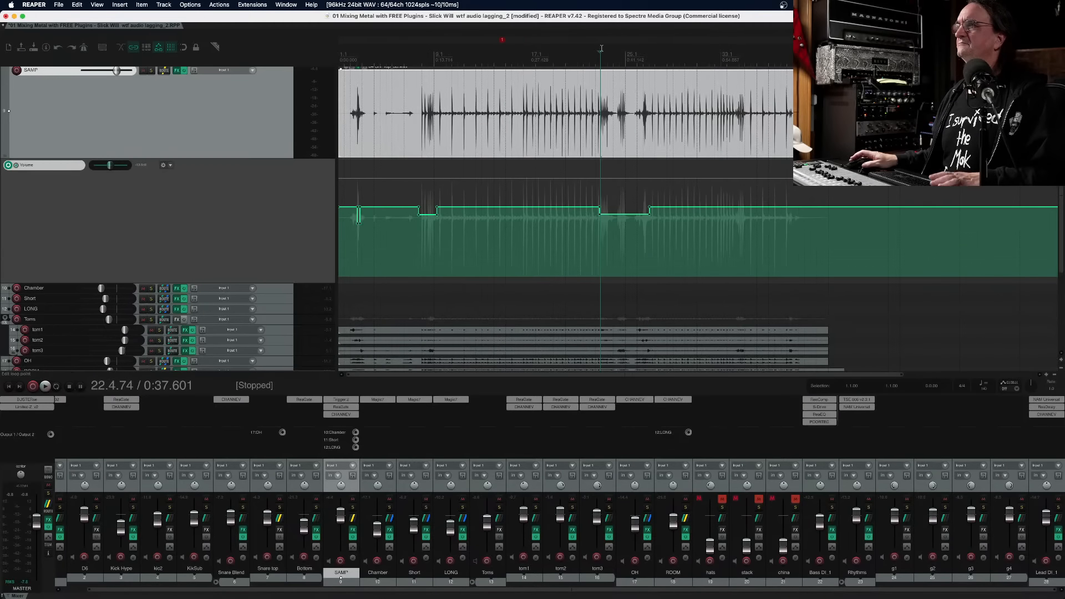
key("space")
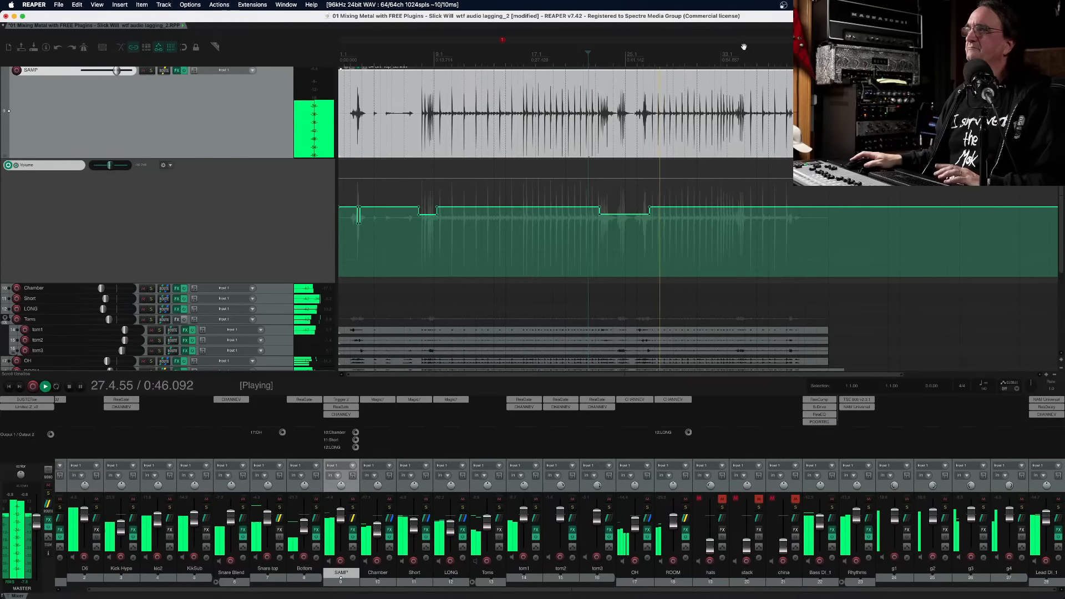
key("space")
Lower the SAMP volume envelope over the fill from bar 34.1 to about bar 35.2, and replay it from bar 33
key("equal")
key("minus")
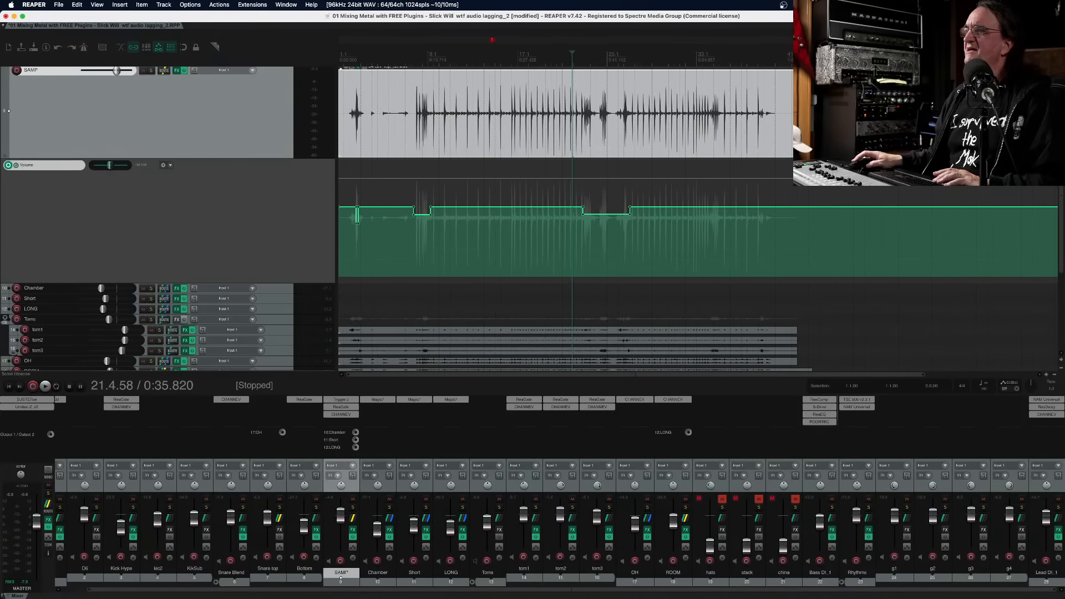
key("equal")
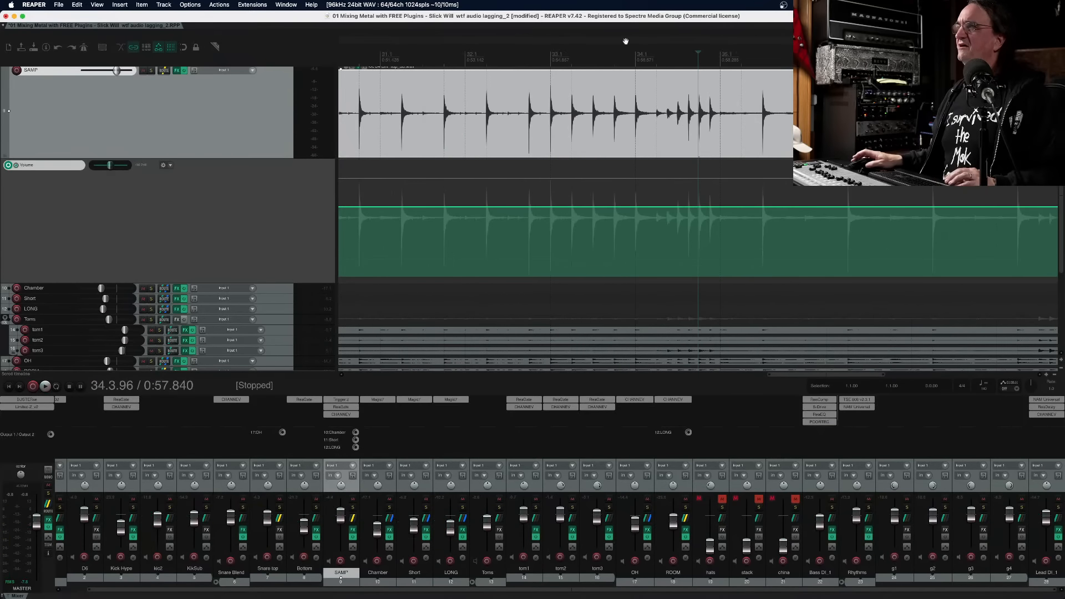
left_click_drag(645, 57, 768, 59)
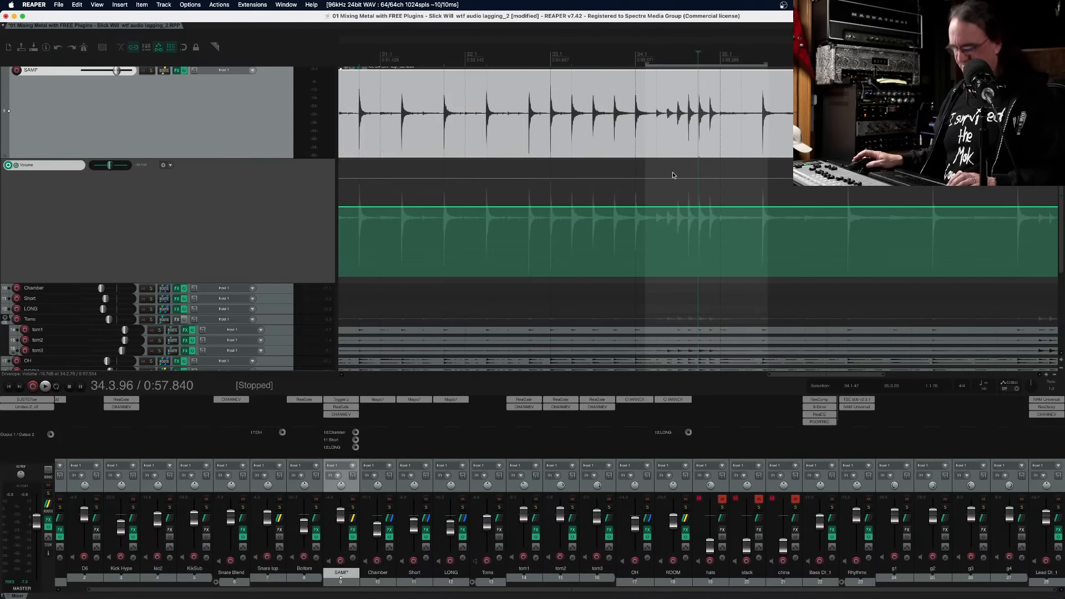
left_click_drag(681, 207, 681, 217)
key("minus")
left_click(665, 51)
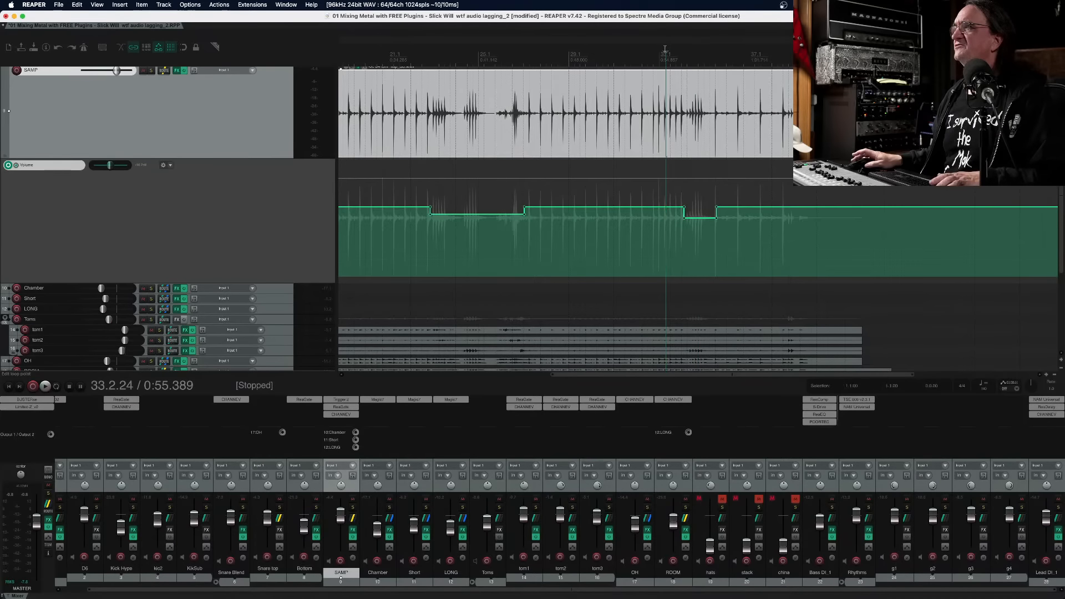
key("space")
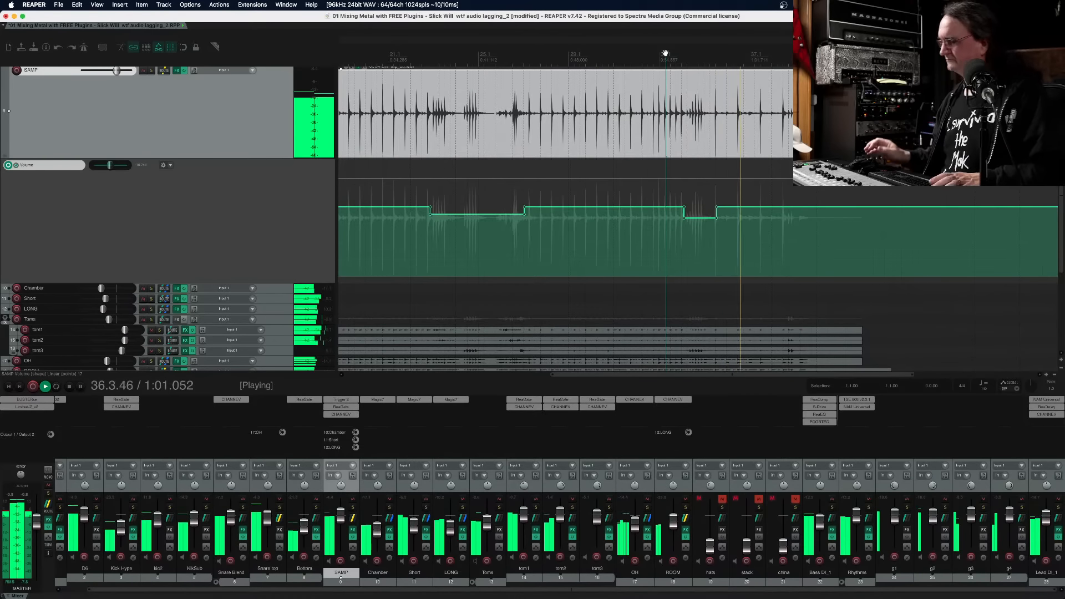
key("space")
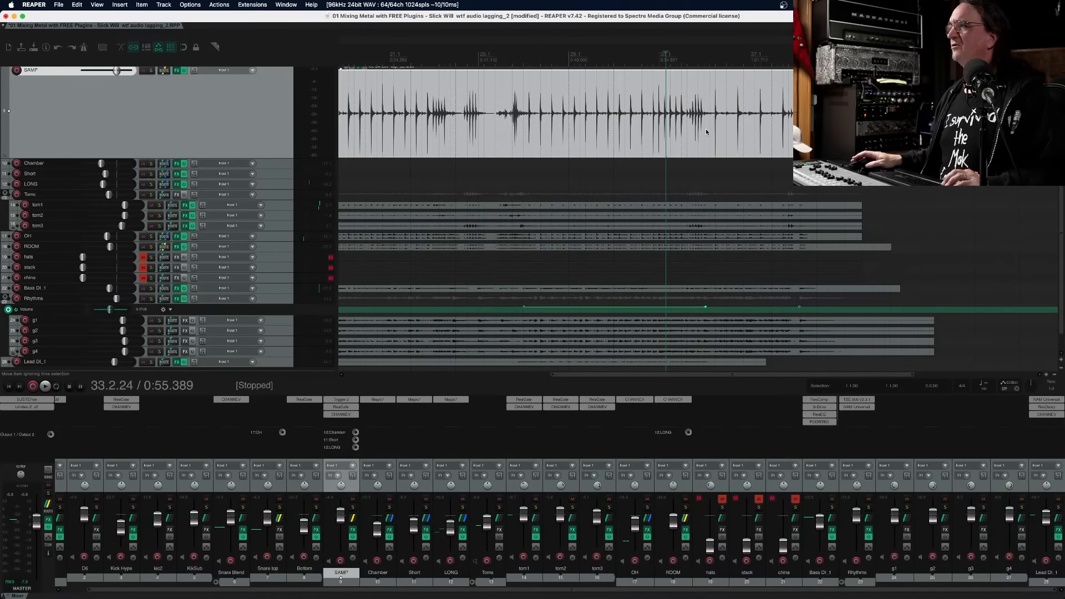
Reshape the end of the bar 34 dip with SAMP volume envelope points at bar 35, ramping up before the next snare hit, and replay it
key("v")
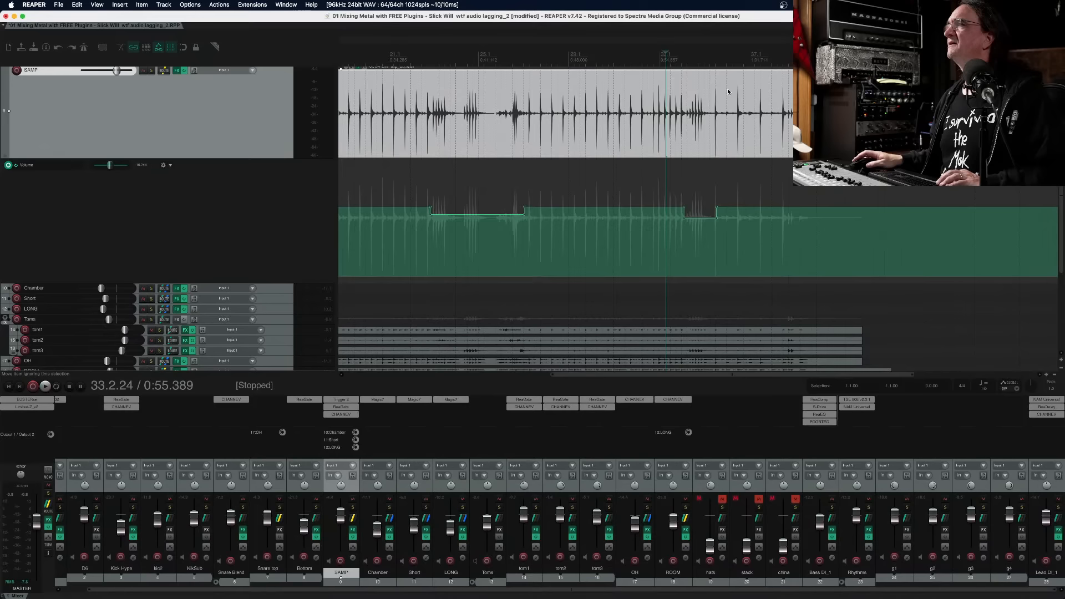
scroll(697, 120, "up", 5)
left_click(635, 84)
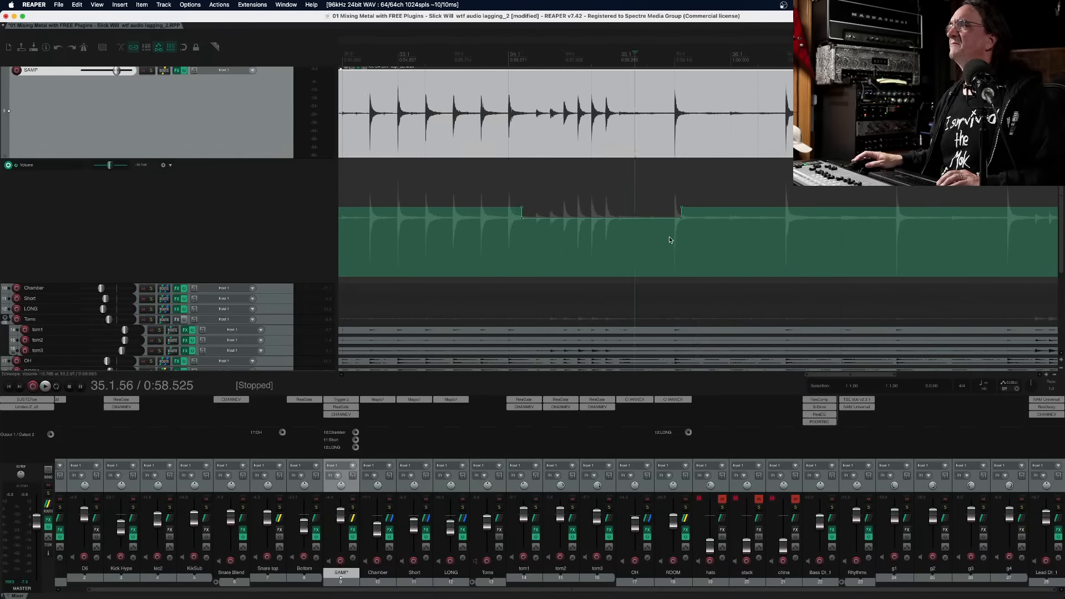
left_click(633, 218, "shift")
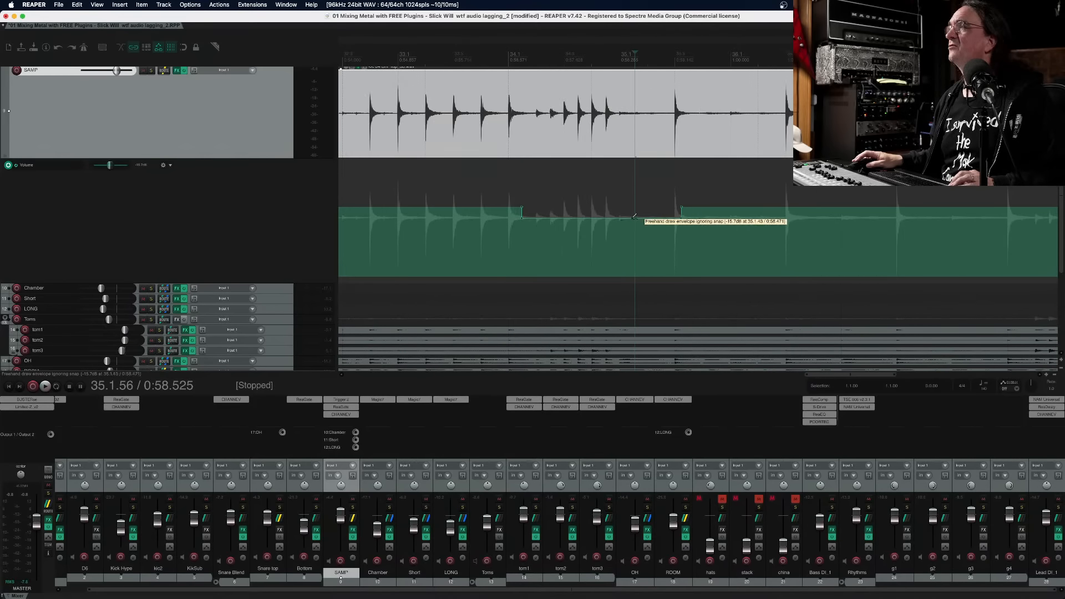
left_click(648, 218, "shift")
left_click_drag(667, 223, 668, 212)
key("space")
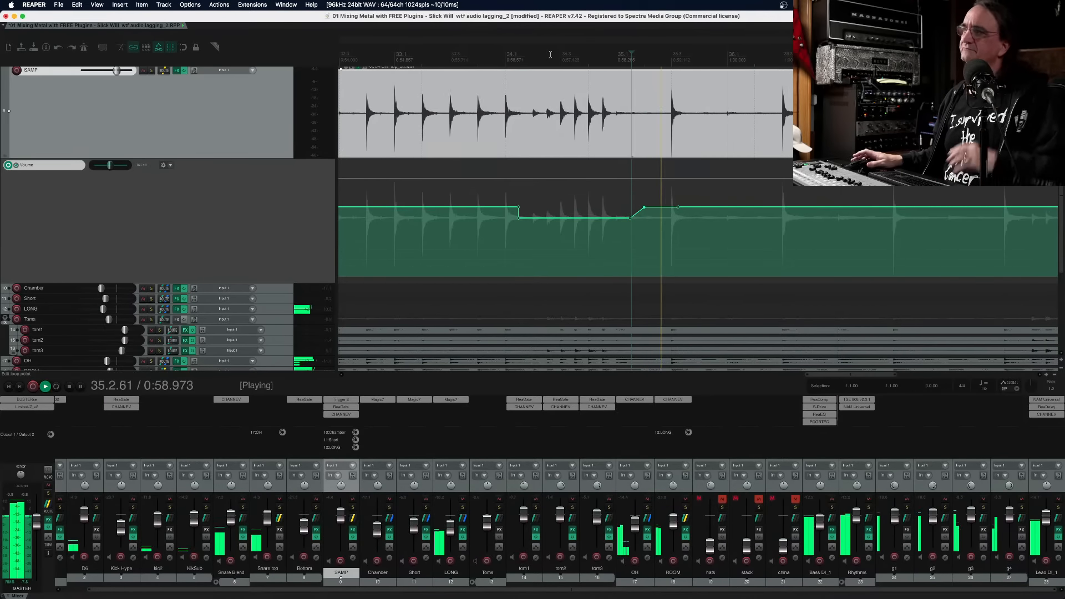
scroll(592, 127, "down", 5)
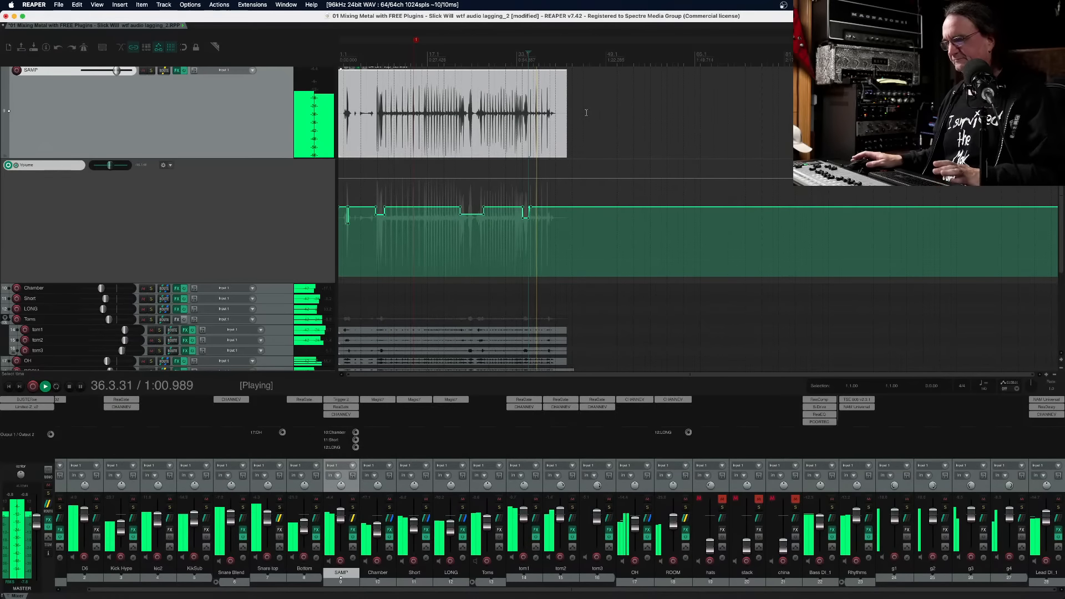
key("space")
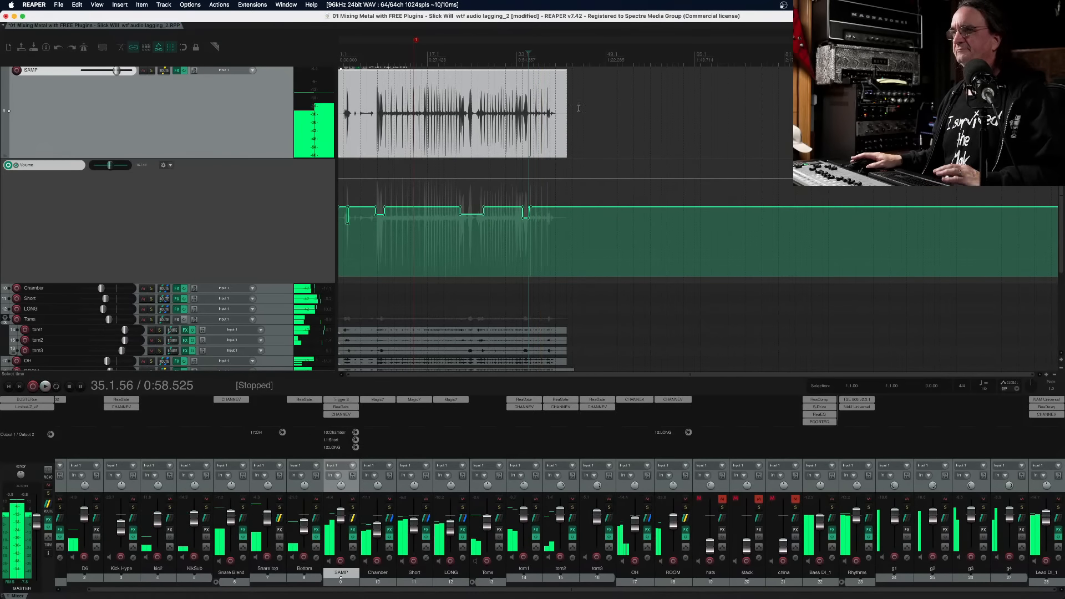
Enlarge the tom1 track and play the opening fill from just before its first tom hits
scroll(495, 175, "up", 4)
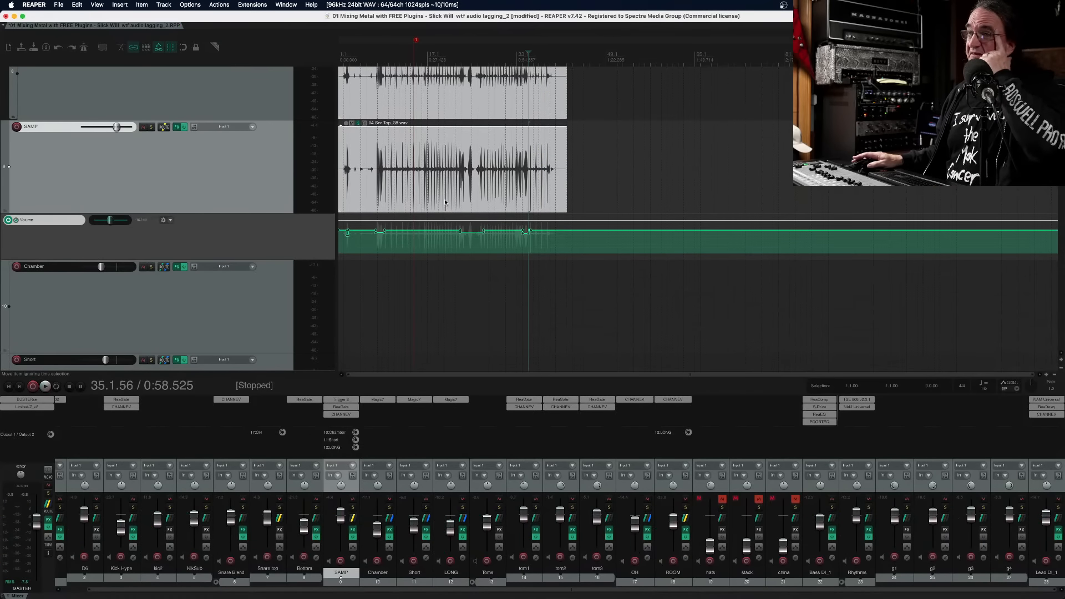
scroll(444, 205, "down", 5)
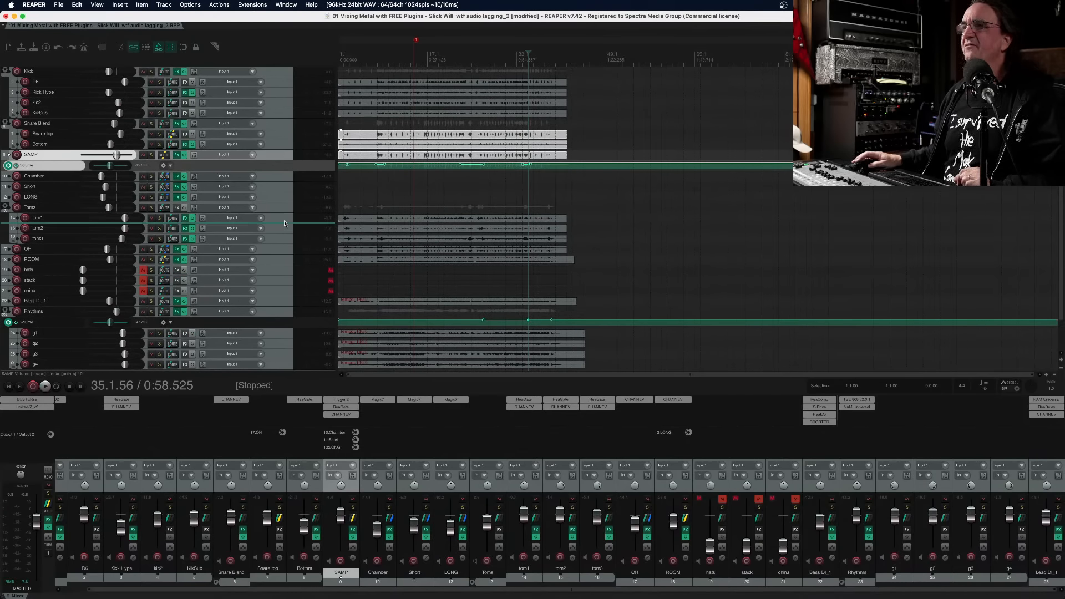
left_click_drag(282, 223, 272, 294)
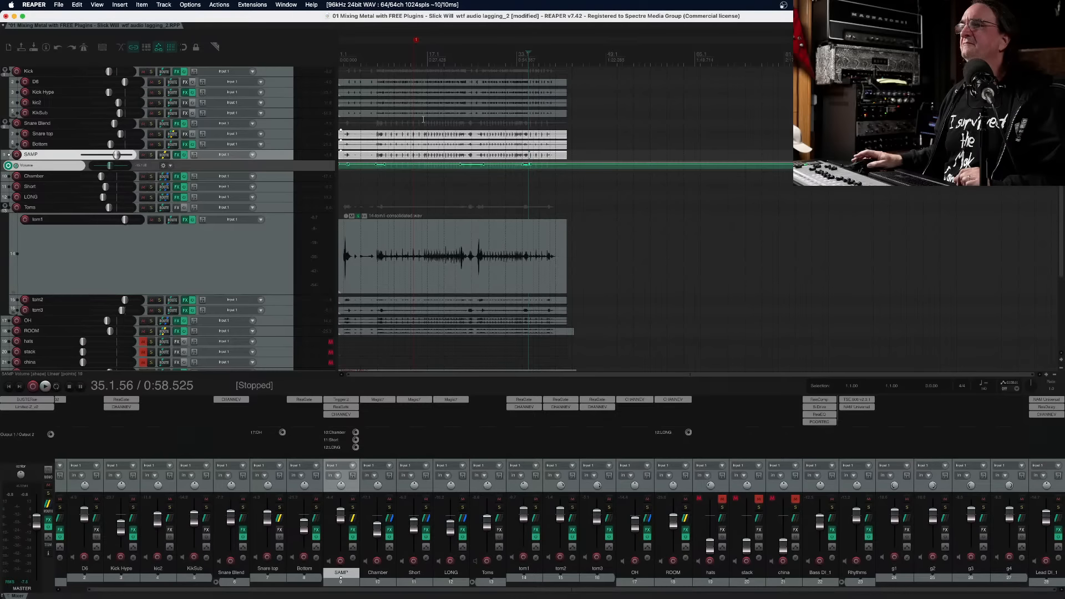
scroll(406, 56, "up", 5)
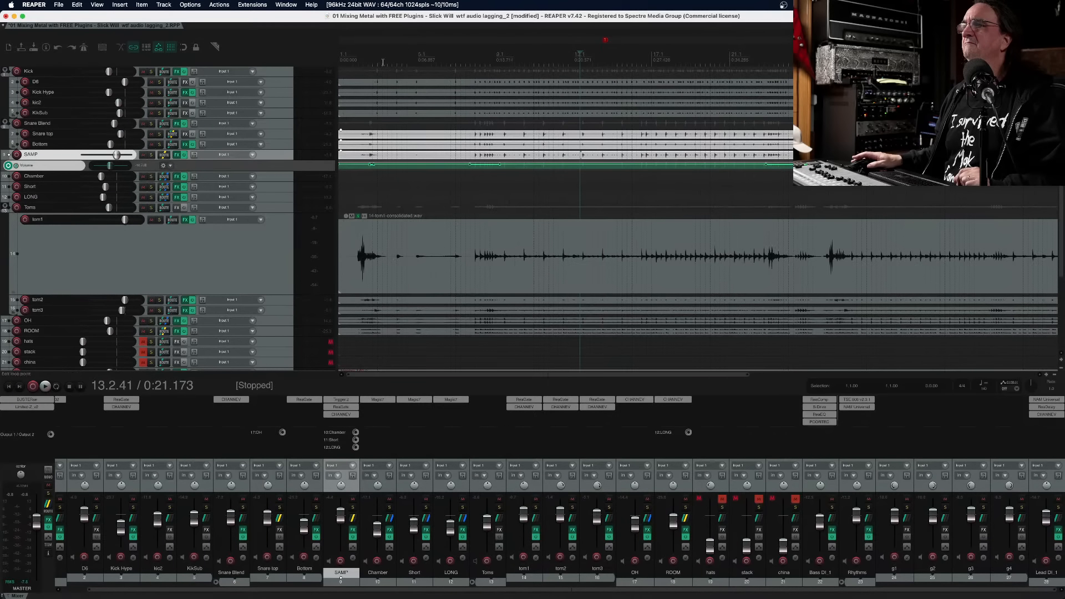
left_click(356, 60)
key("space")
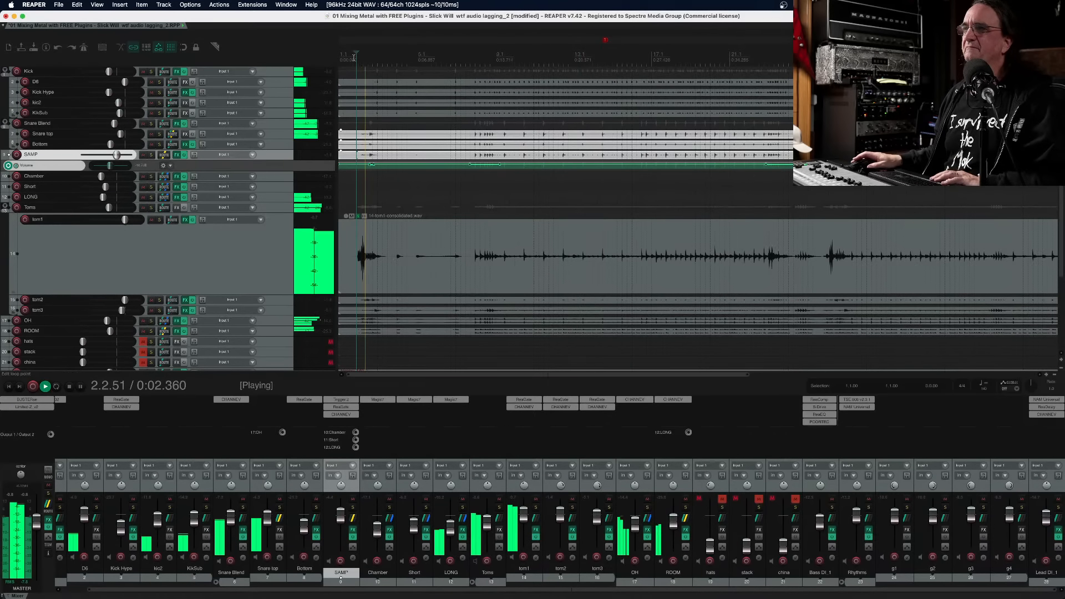
key("space")
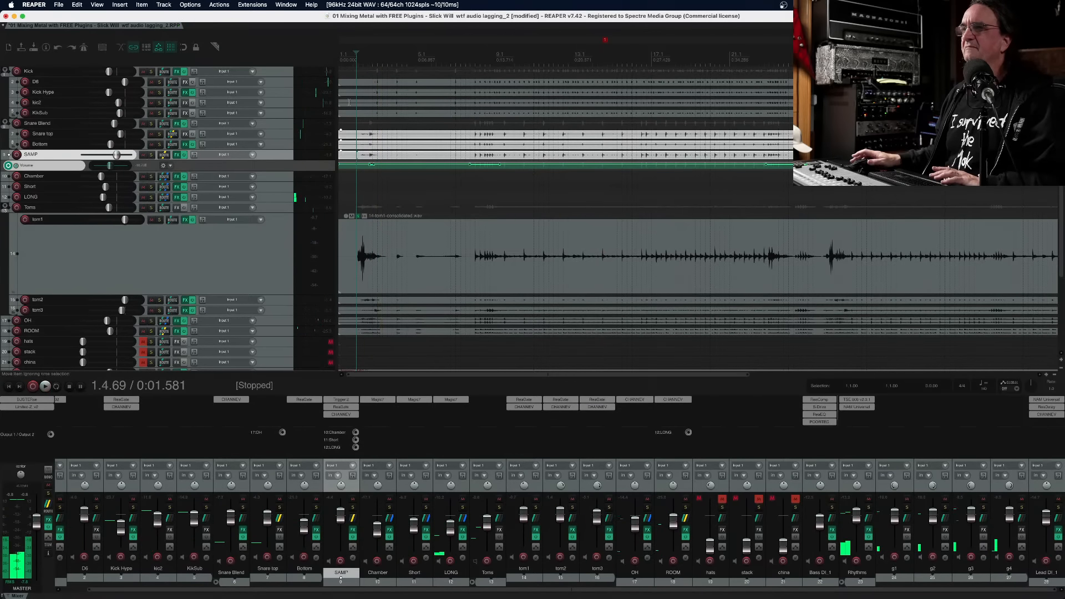
Activate the ReaGate Threshold envelope on tom1, enlarge its lane and reduce the height of the tom1 track
left_click(201, 260)
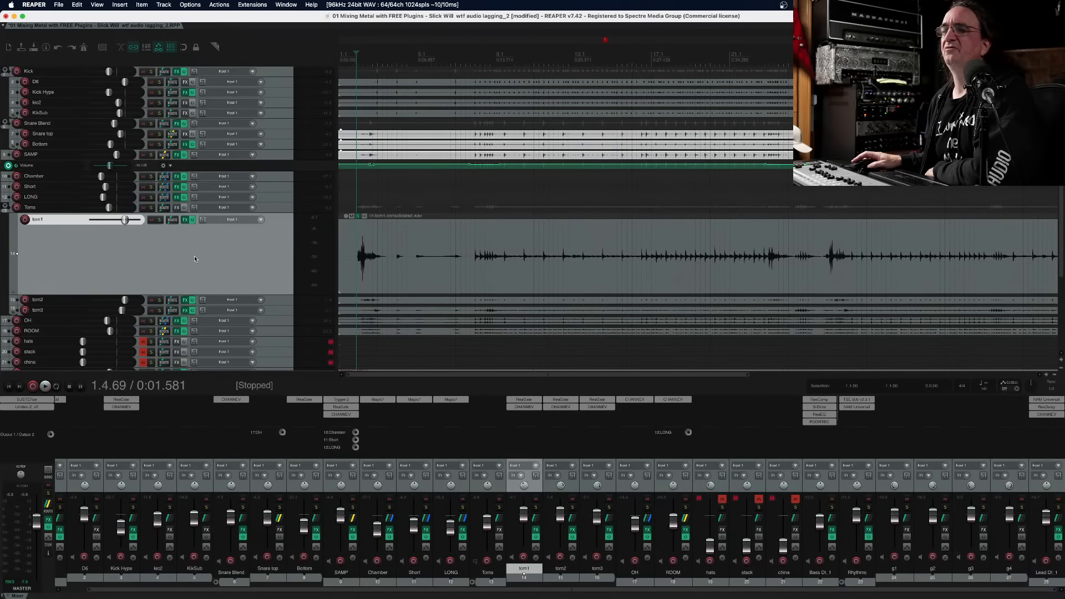
left_click(536, 548)
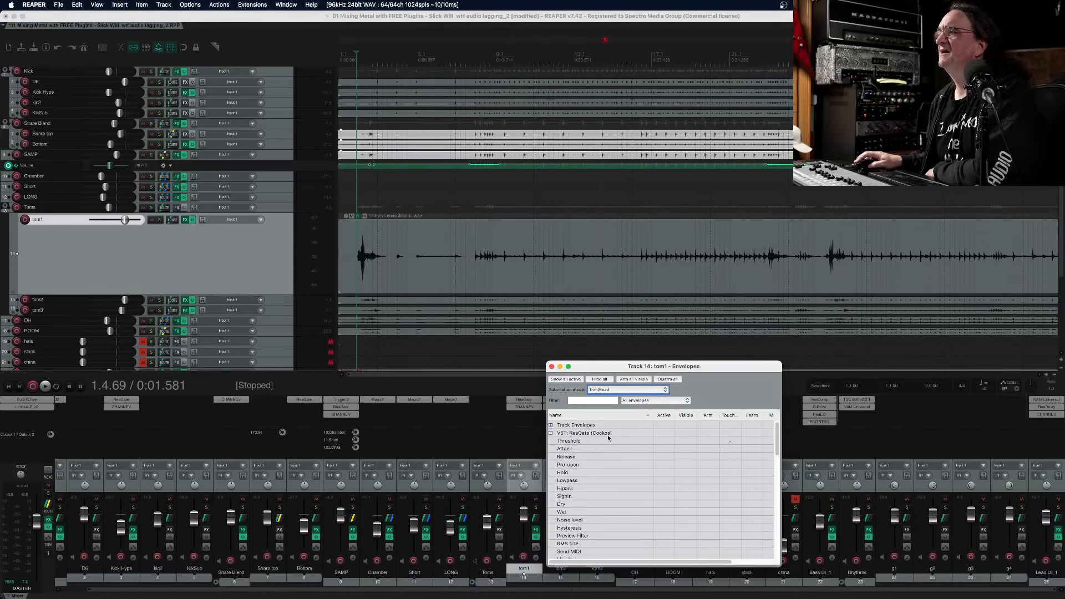
left_click(587, 444)
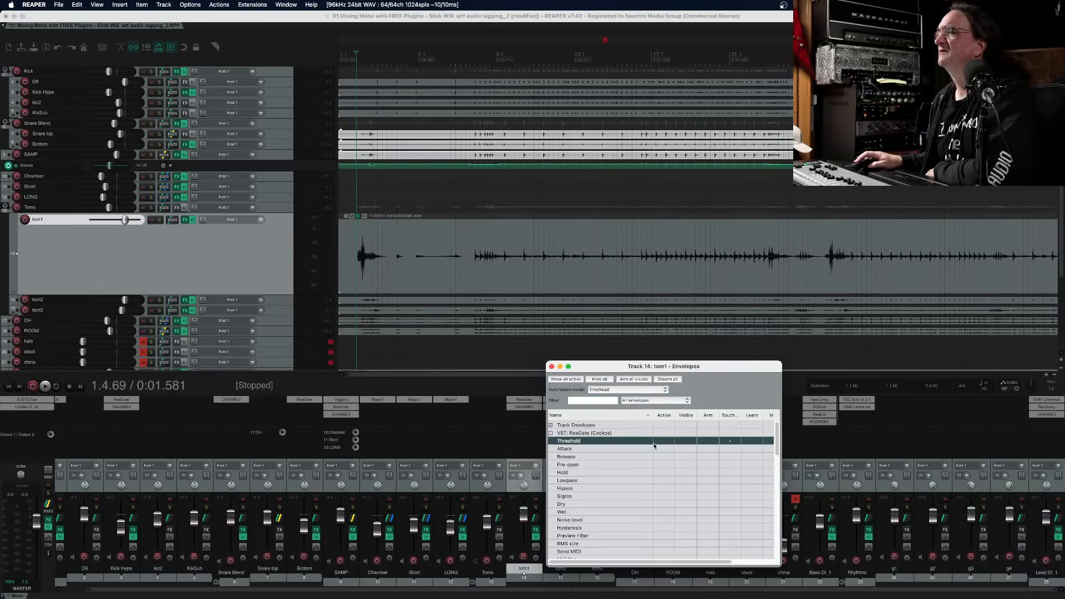
left_click(664, 442)
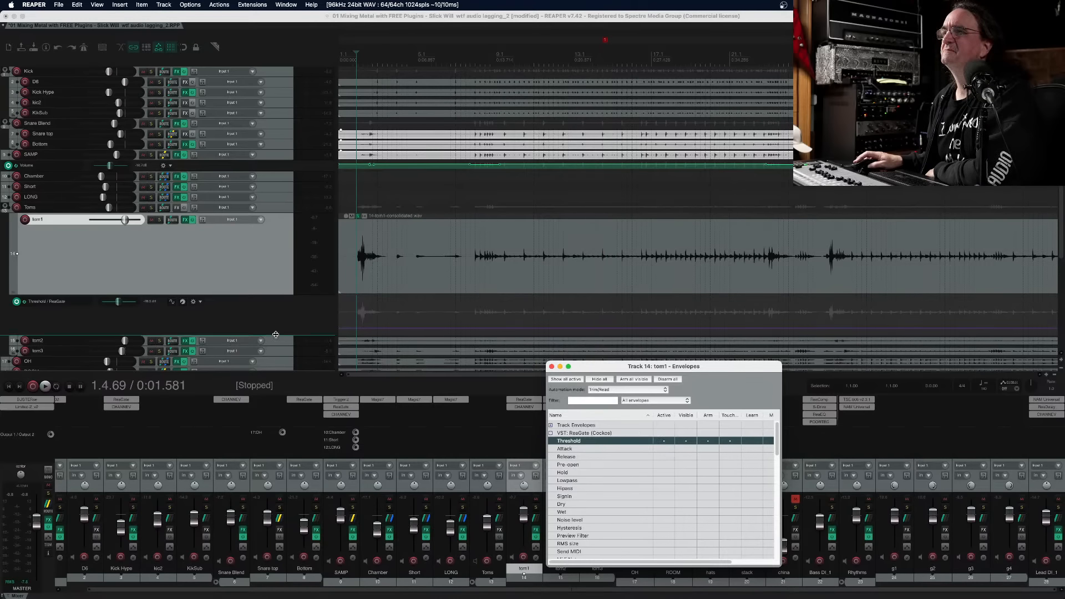
left_click_drag(276, 335, 272, 357)
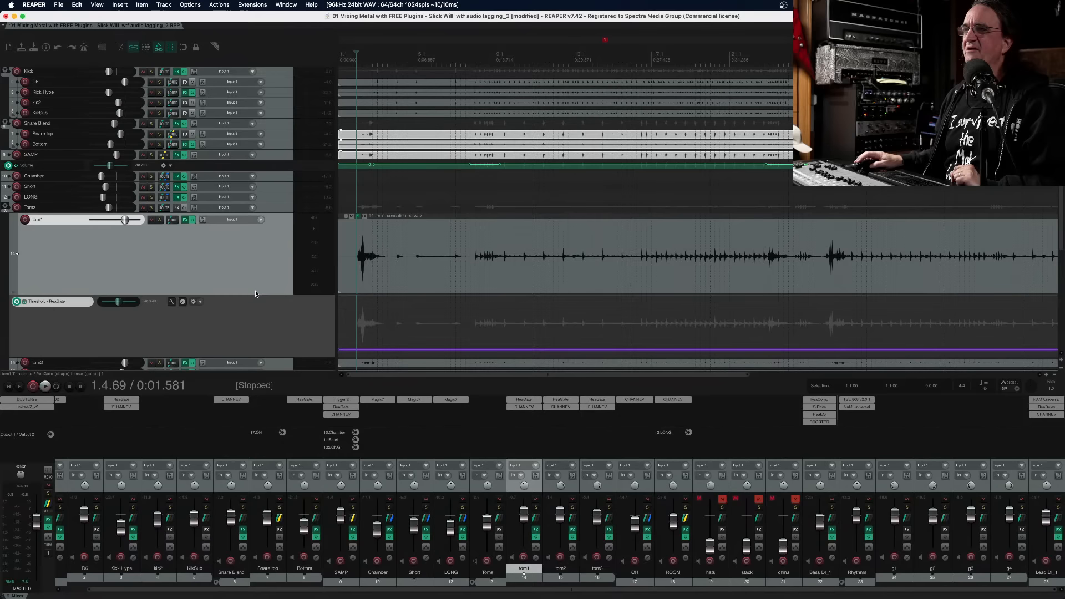
left_click_drag(256, 294, 255, 263)
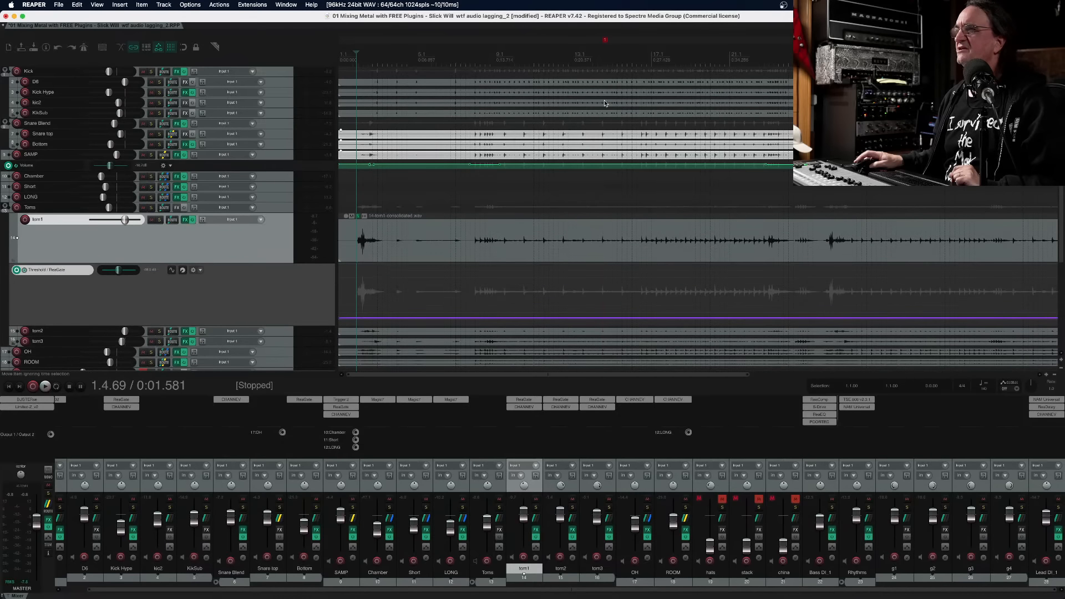
Solo tom1 and play from about bar 20 into the bar 23 fill to check its gating
left_click(718, 61)
key("space")
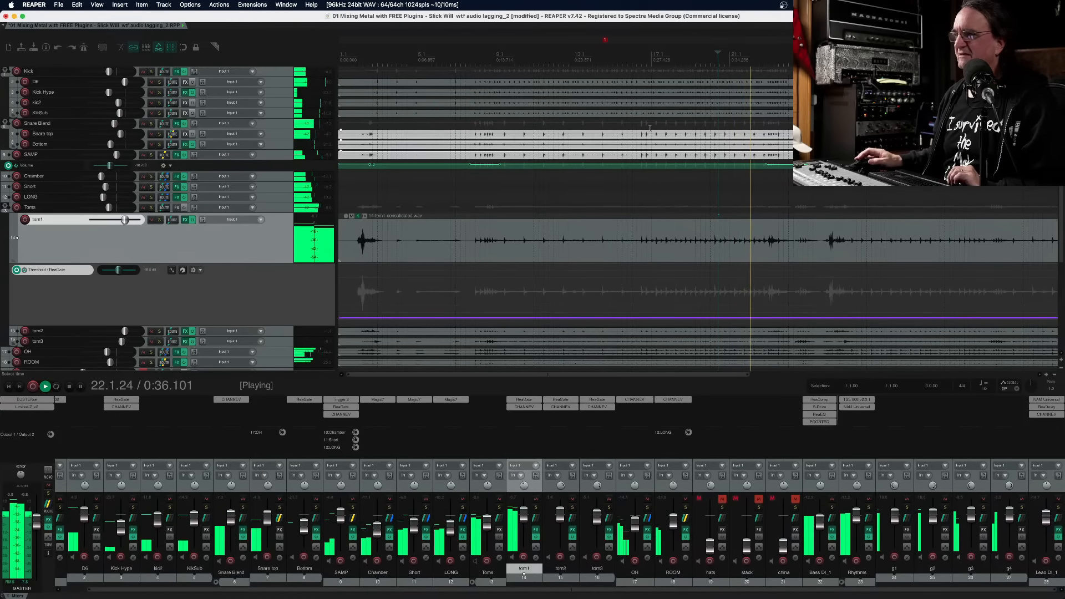
key("space")
key("space")
left_click(536, 507)
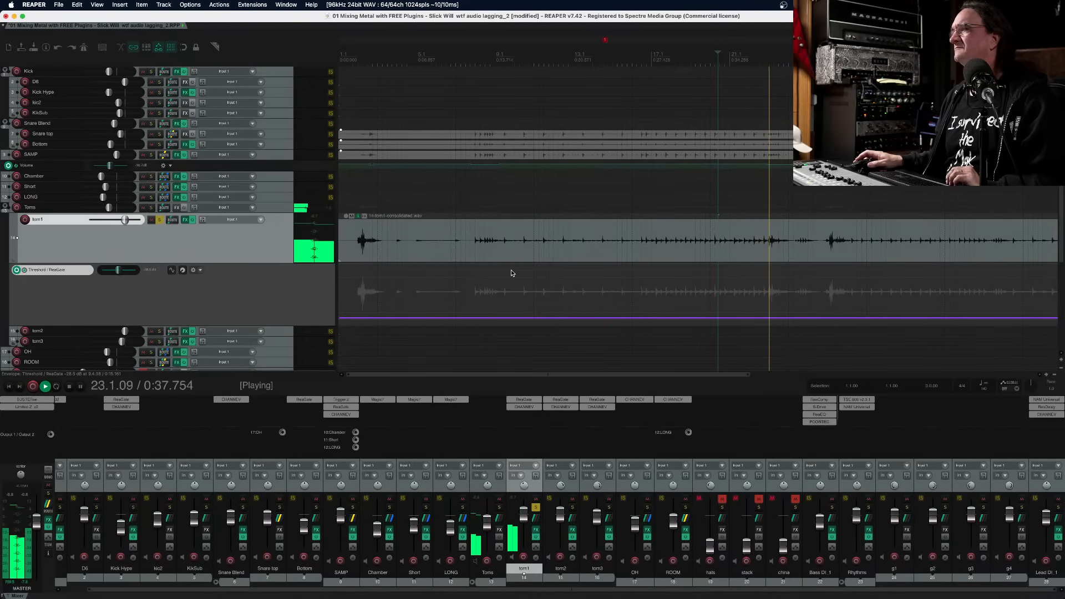
key("space")
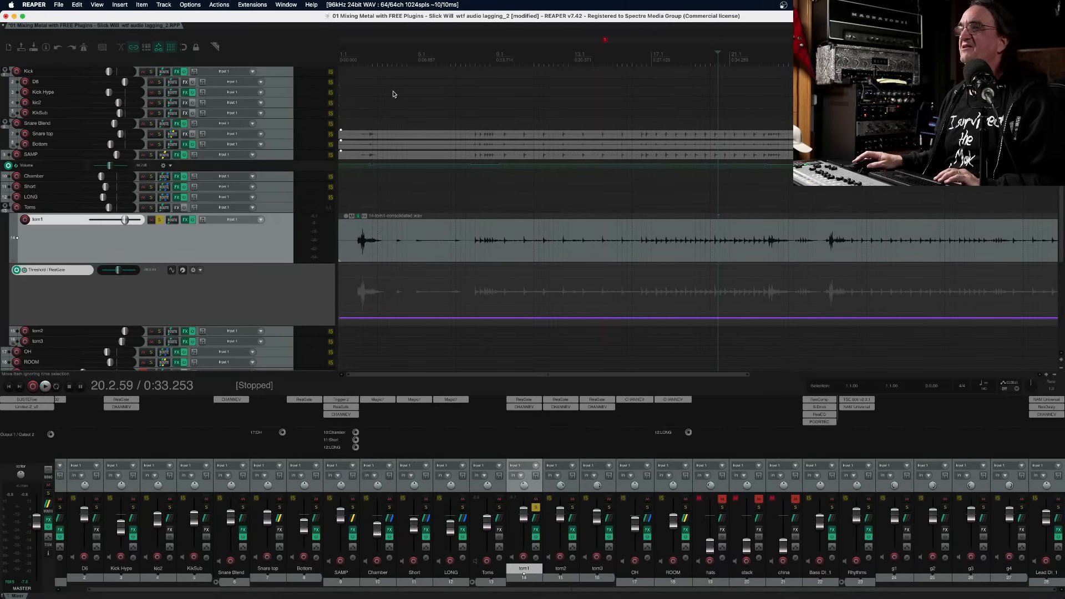
Raise tom1's ReaGate Threshold envelope from about bar 3 to just before the bar 23 fill, adjusting it during playback into the fill
left_click(385, 58)
left_click_drag(387, 76, 762, 64)
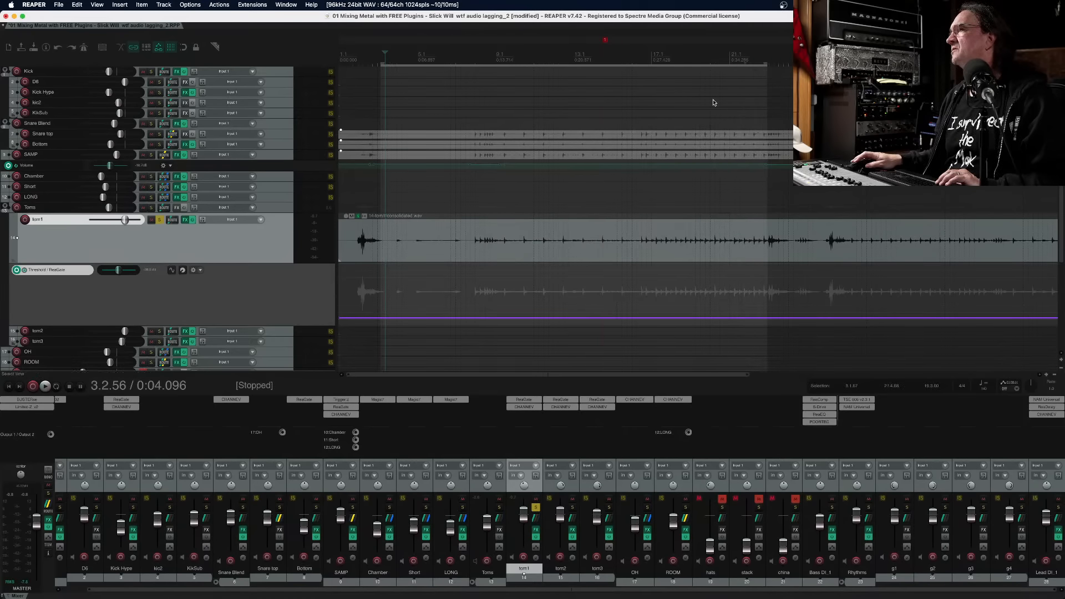
left_click_drag(459, 317, 459, 313)
left_click(630, 54)
key("space")
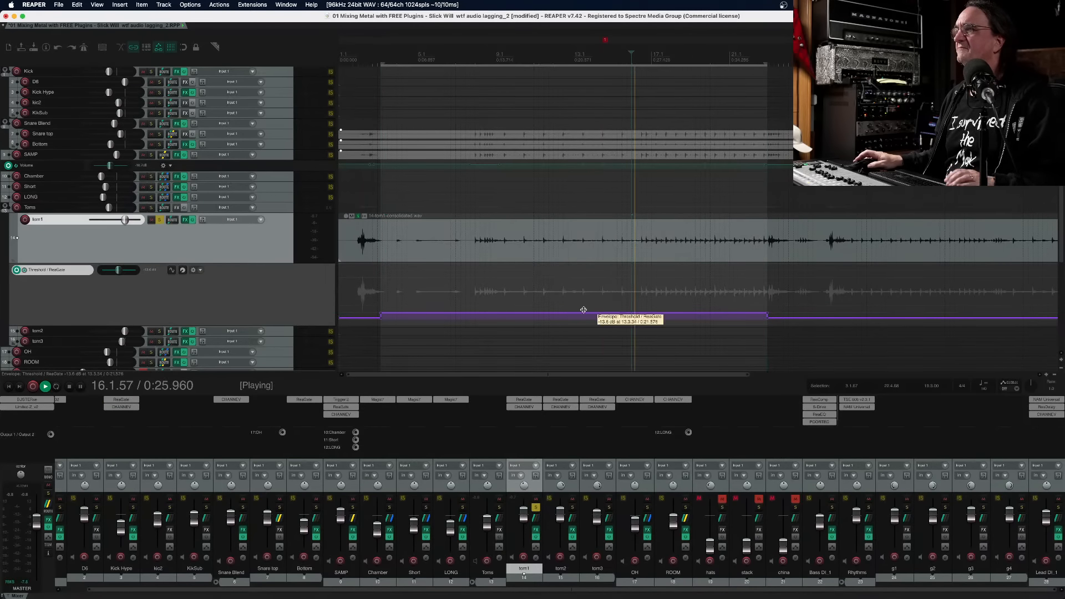
left_click_drag(610, 313, 611, 308)
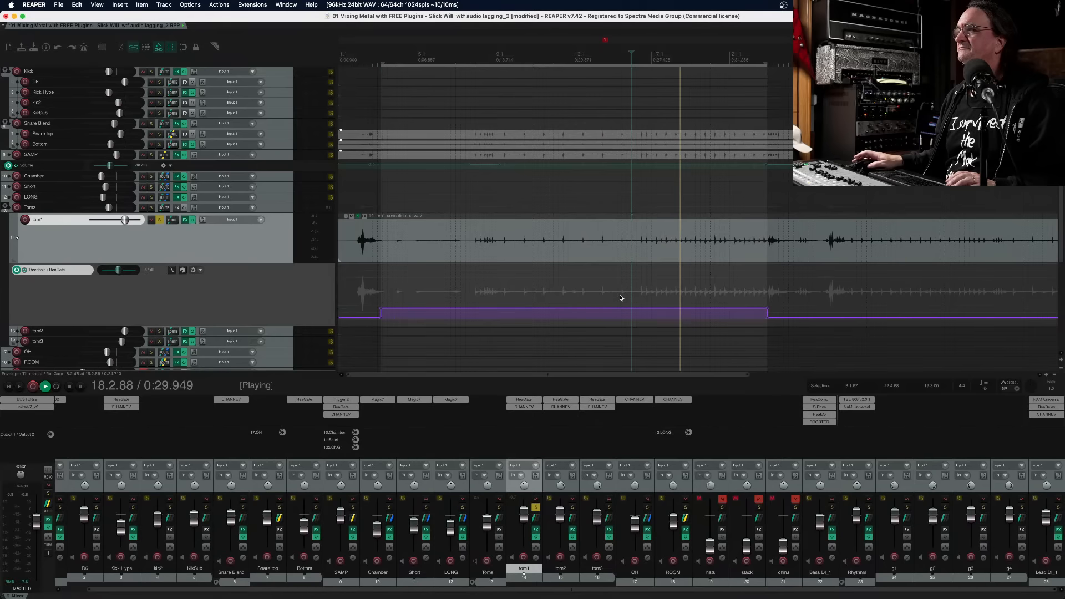
key("Escape")
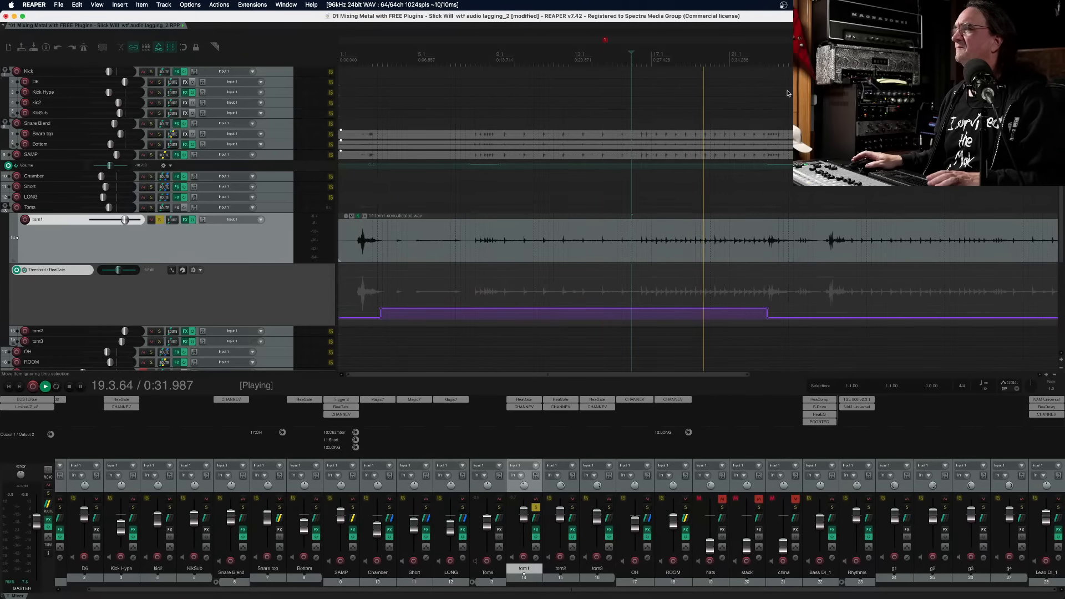
left_click(753, 52)
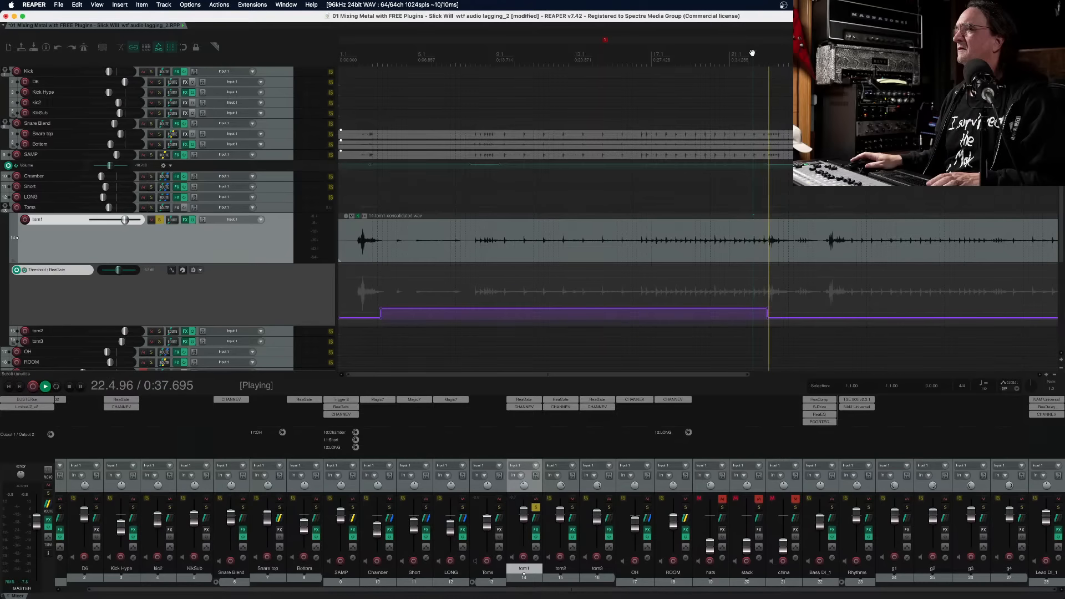
key("space")
Raise tom1's ReaGate Threshold envelope between the end of the bar 23 fill and the start of the bar 26 fill
left_click(776, 60)
scroll(746, 137, "up", 5)
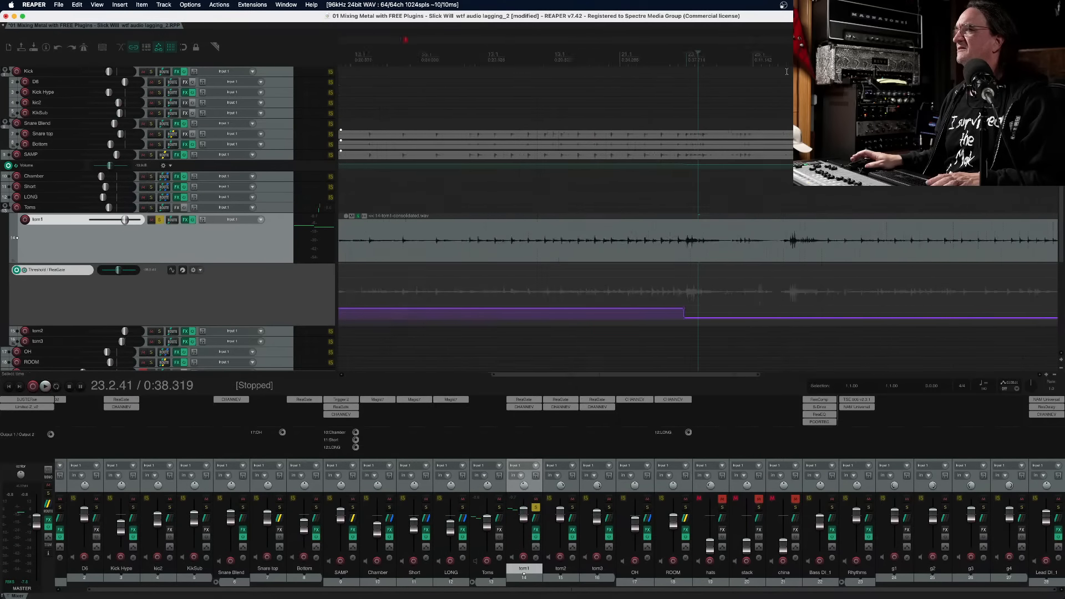
left_click_drag(690, 69, 958, 74)
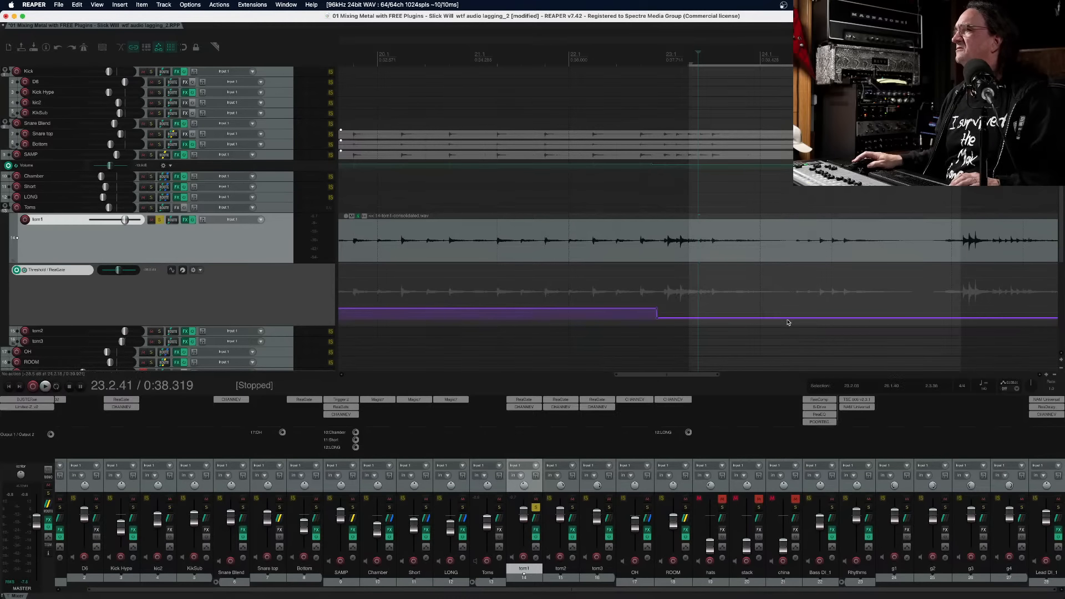
left_click_drag(790, 318, 790, 301)
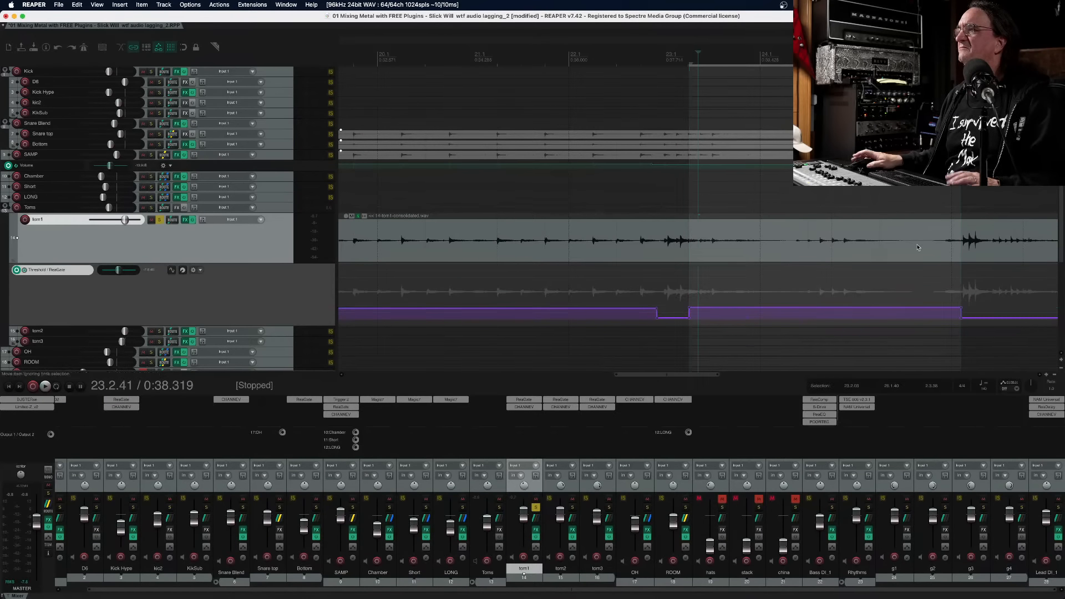
Increase the track heights around tom1 and make its Threshold envelope lane taller for finer editing
scroll(854, 268, "up", 5)
scroll(854, 268, "down", 2)
scroll(710, 266, "up", 2)
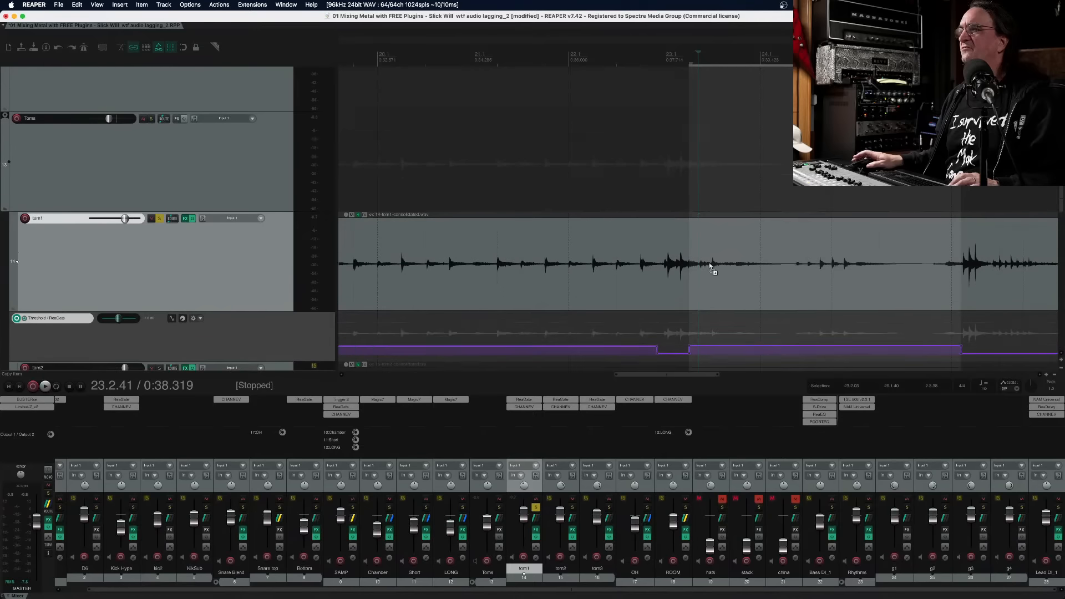
scroll(881, 261, "up", 2)
left_click_drag(1059, 210, 1059, 215)
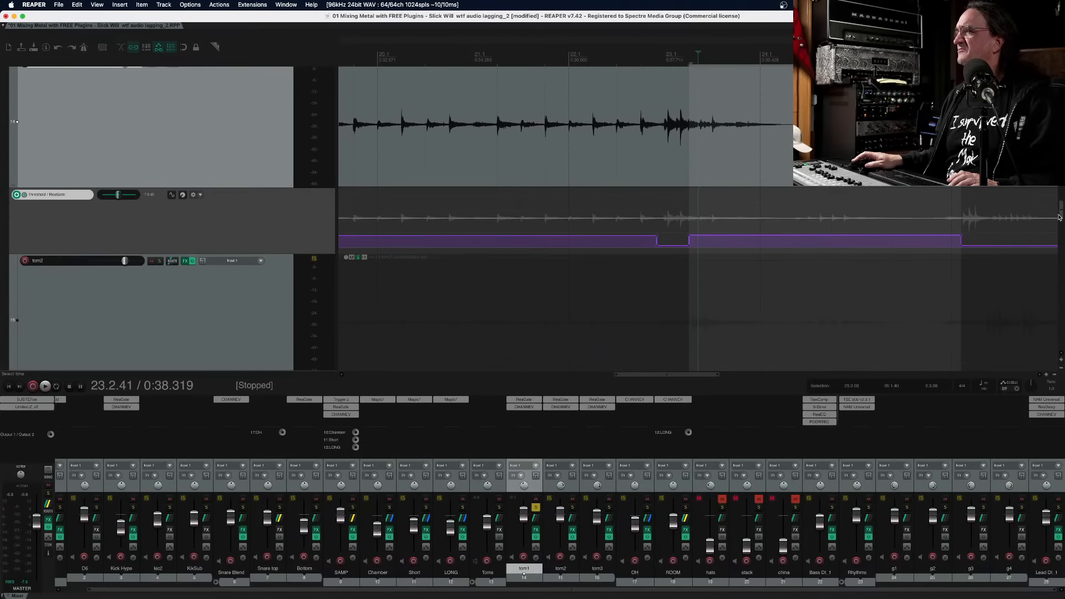
left_click_drag(272, 253, 272, 306)
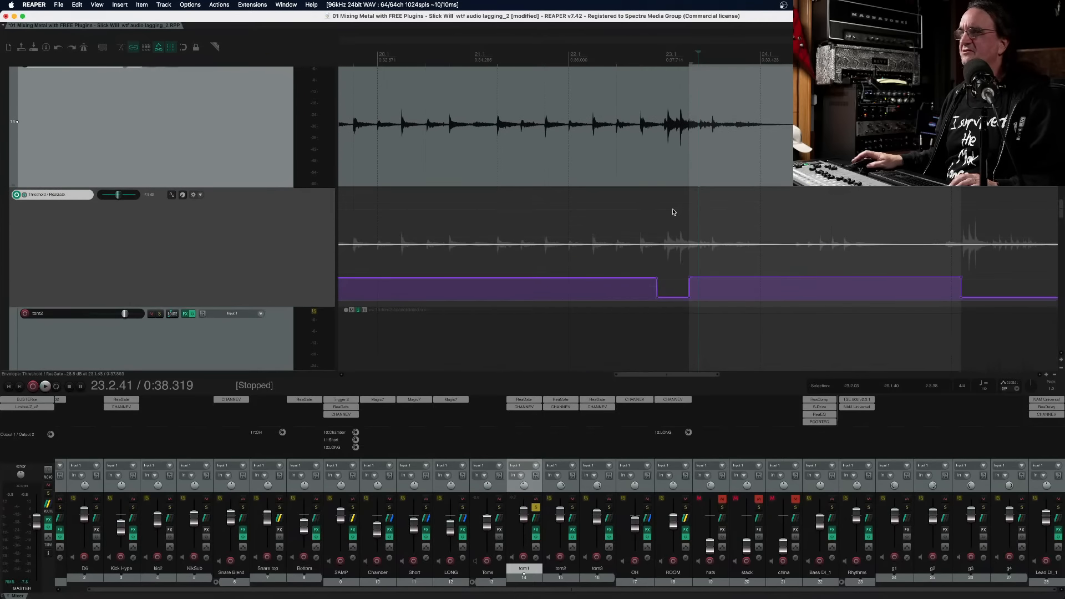
Play the soloed tom1 bar 26 fill, replaying it from just before its first hits to check the gating
scroll(769, 185, "right", 6)
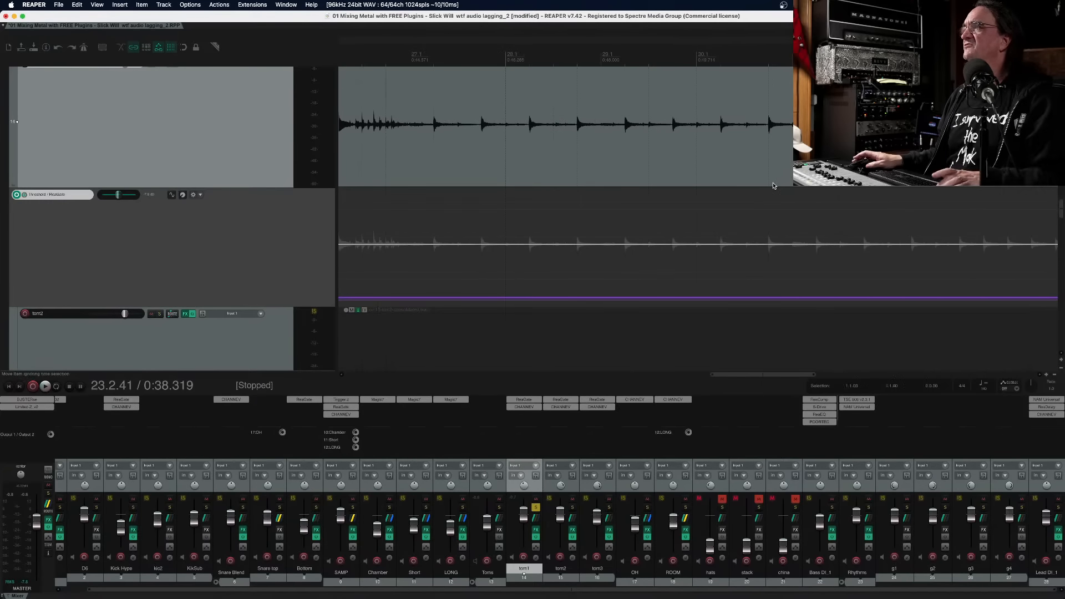
scroll(774, 186, "down", 3)
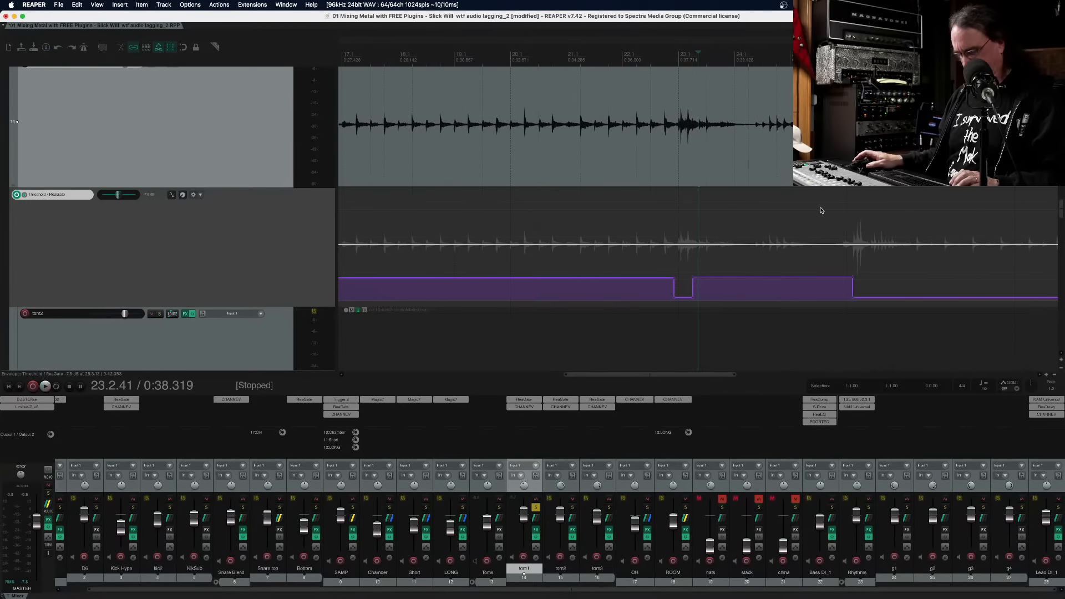
scroll(822, 211, "right", 6)
scroll(605, 118, "left", 2)
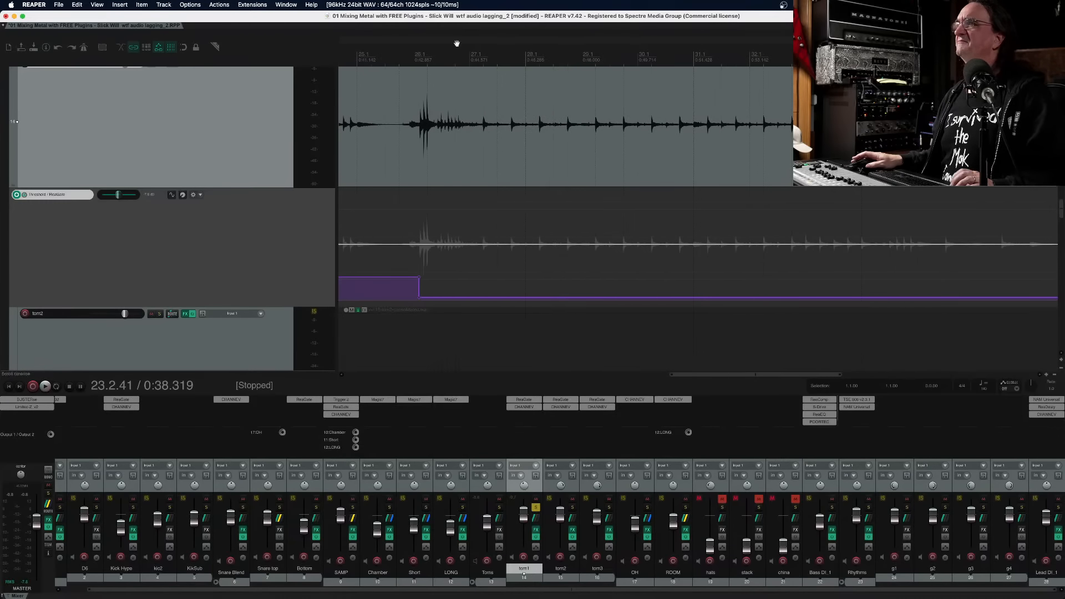
key("space")
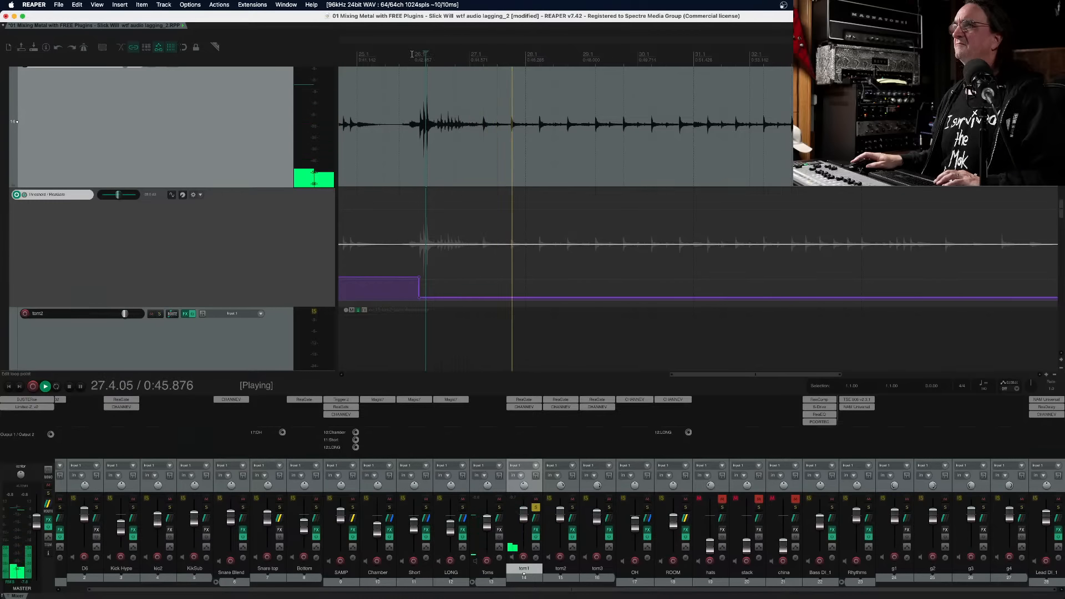
left_click(413, 54)
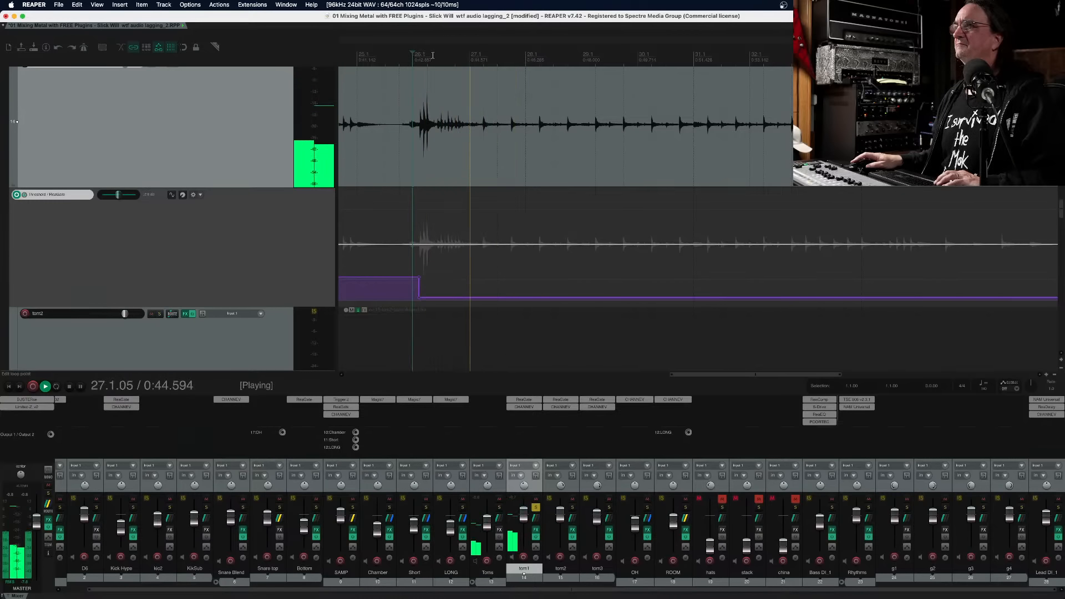
key("space")
Raise tom1's ReaGate Threshold envelope from after the bar 26 fill to about bar 44, auditioning tom1 around bar 38
left_click_drag(434, 61, 1016, 62)
left_click(676, 200)
key("space")
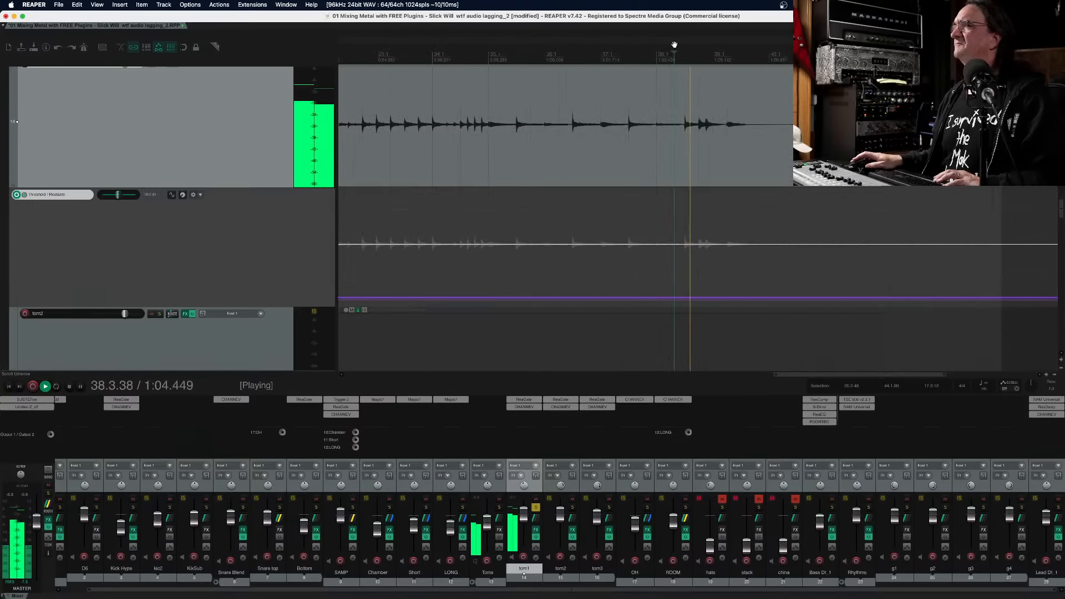
key("space")
scroll(608, 275, "down", 3)
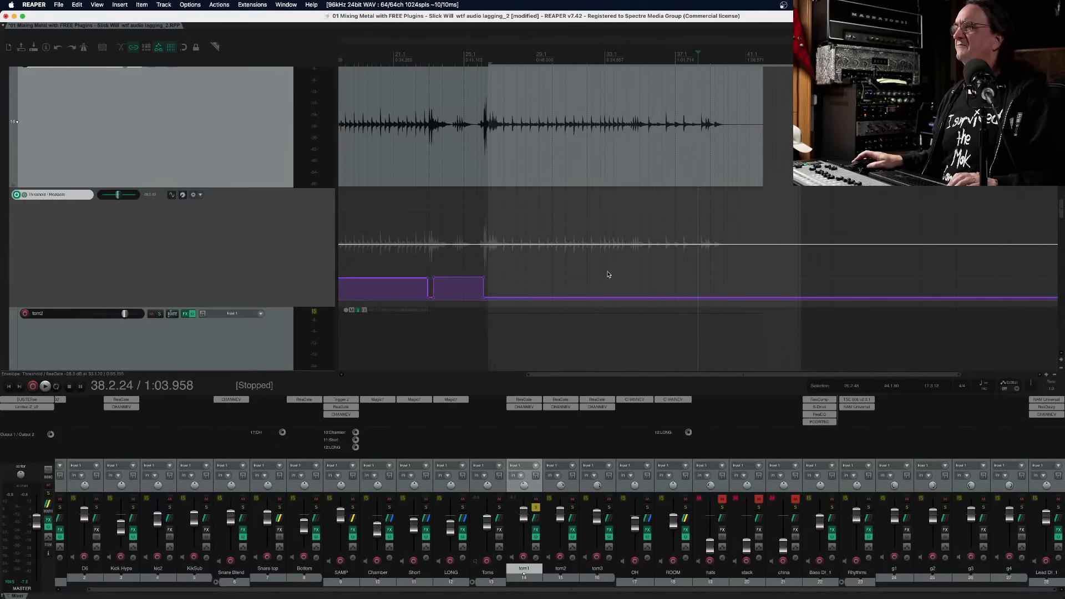
left_click_drag(598, 294, 616, 280)
left_click(463, 77)
Return the playhead to just before the opening fill and shrink the track heights to fit more of the session
scroll(471, 48, "down", 2)
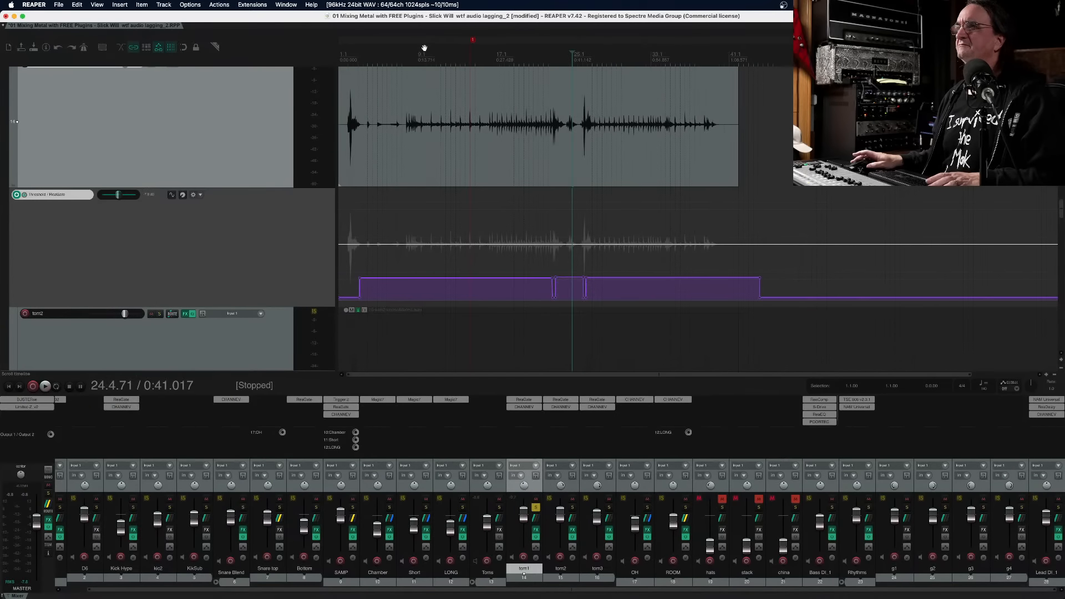
left_click(345, 54)
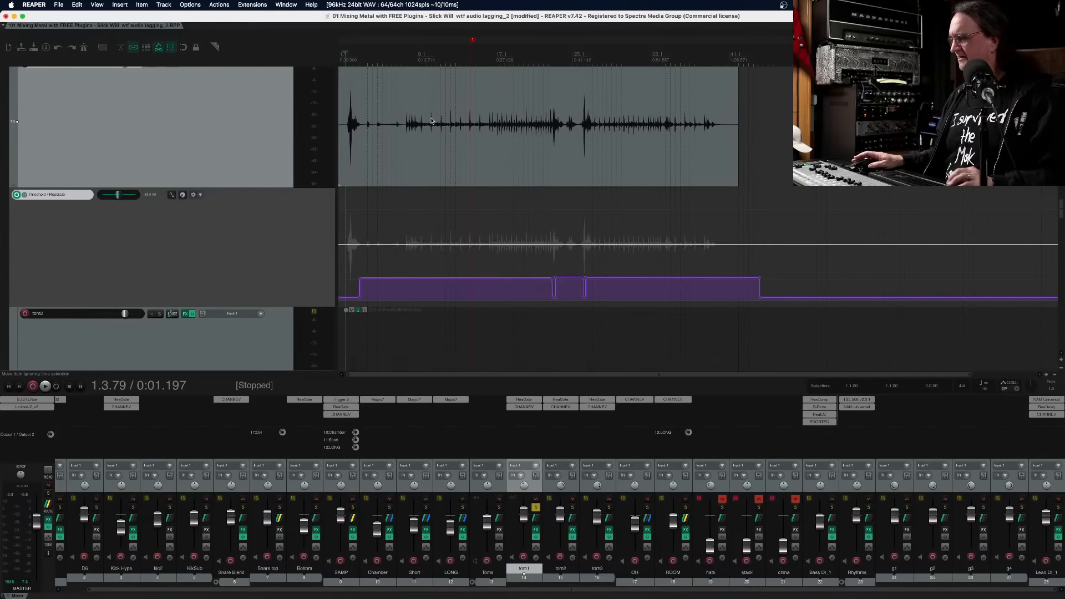
key("Down")
key("Down")
key("Down")
key("Down")
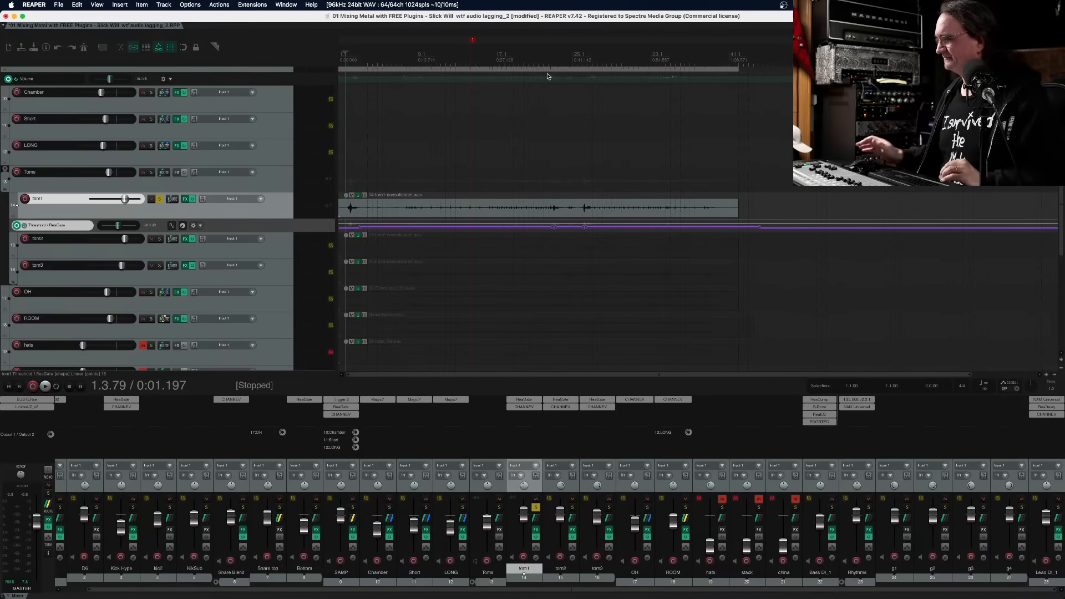
scroll(418, 85, "down", 1)
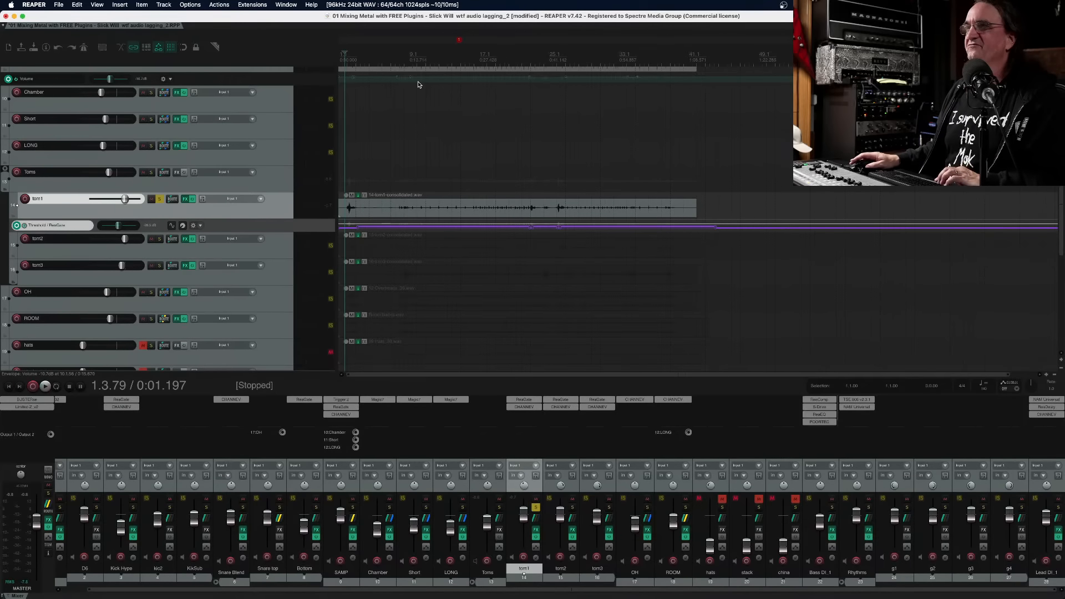
scroll(399, 65, "down", 3)
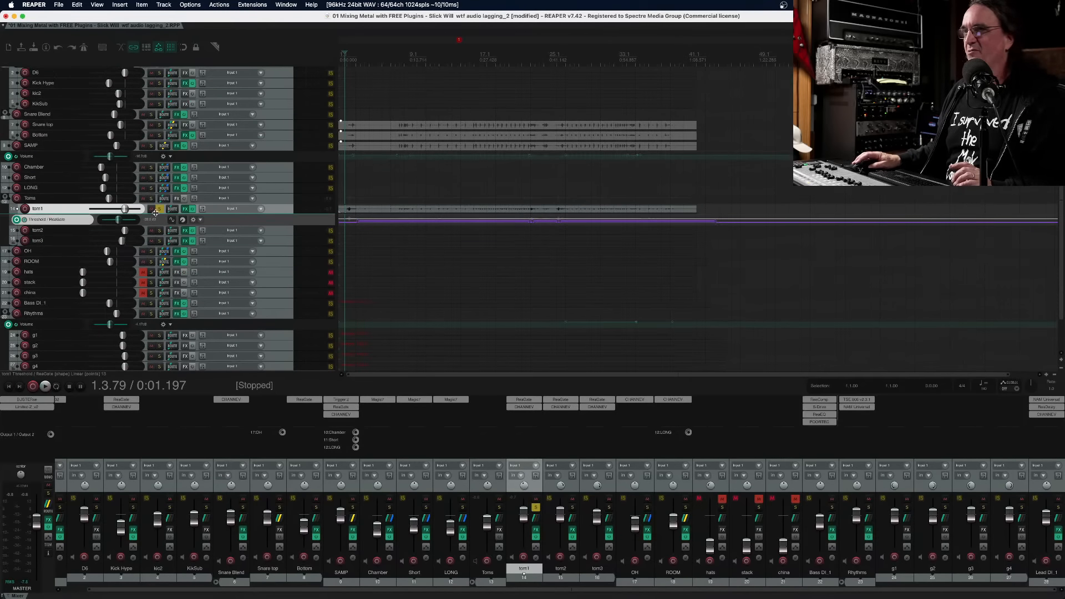
Unsolo tom1 and play the full mix from the start, replaying it from about bar 15 to the end
left_click(157, 211)
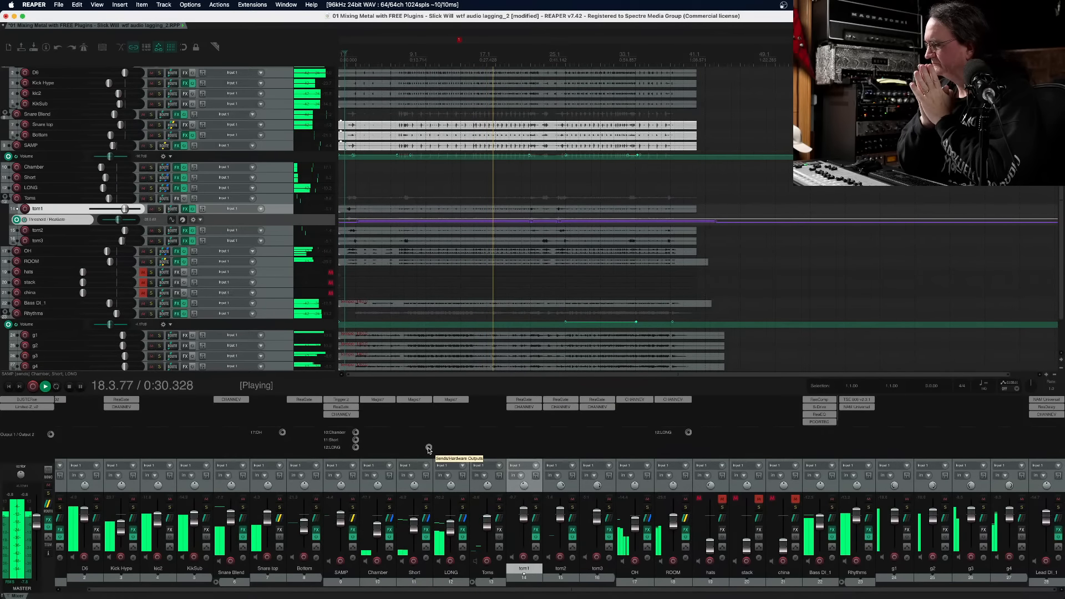
key("space")
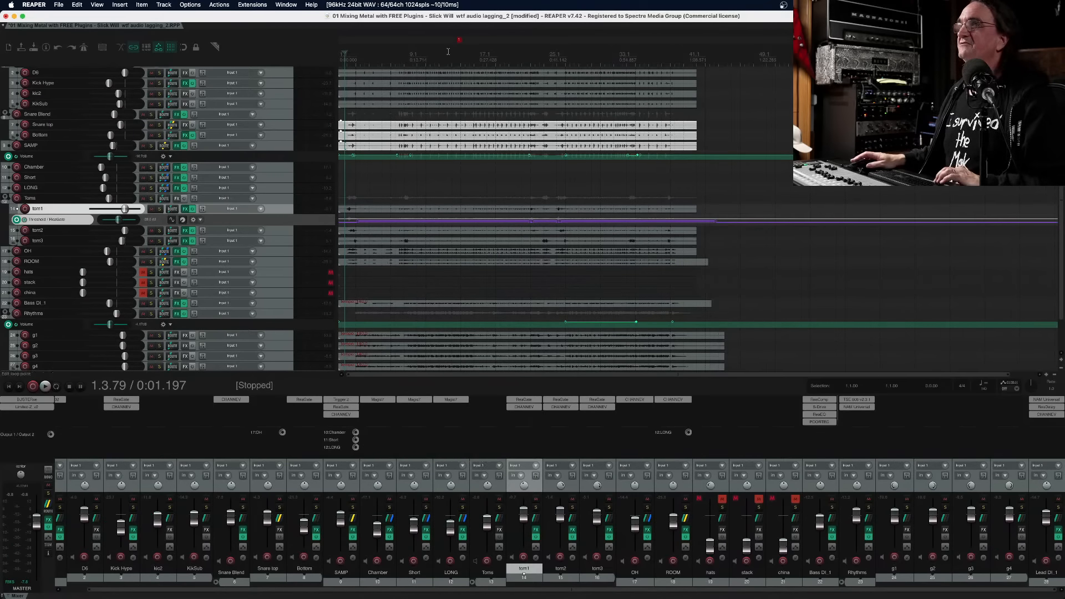
left_click(466, 54)
key("space")
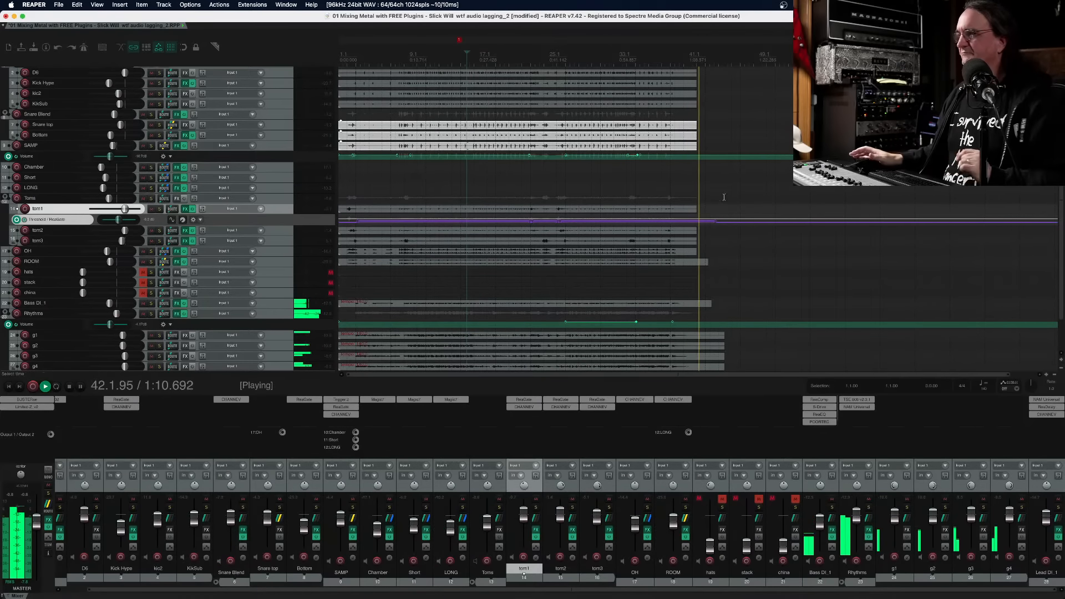
key("space")
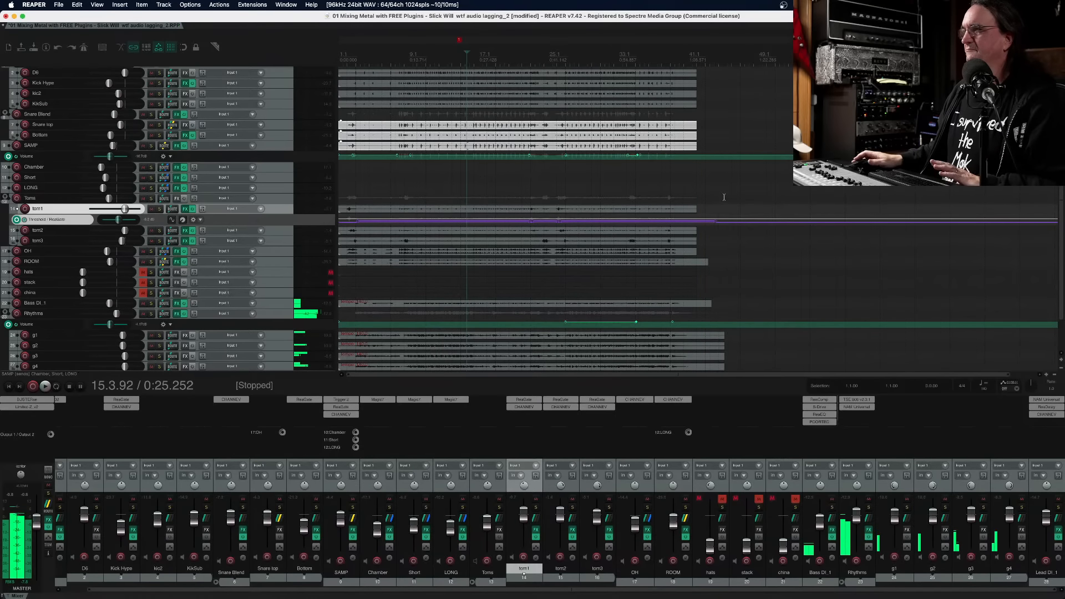
Save a new version of the project
left_click(56, 5)
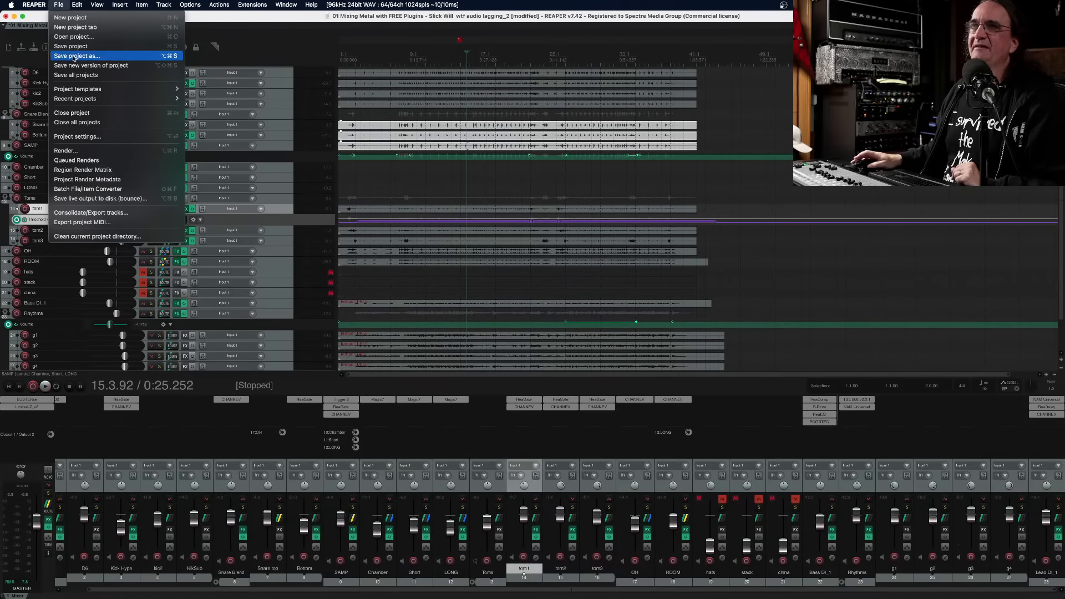
left_click(72, 64)
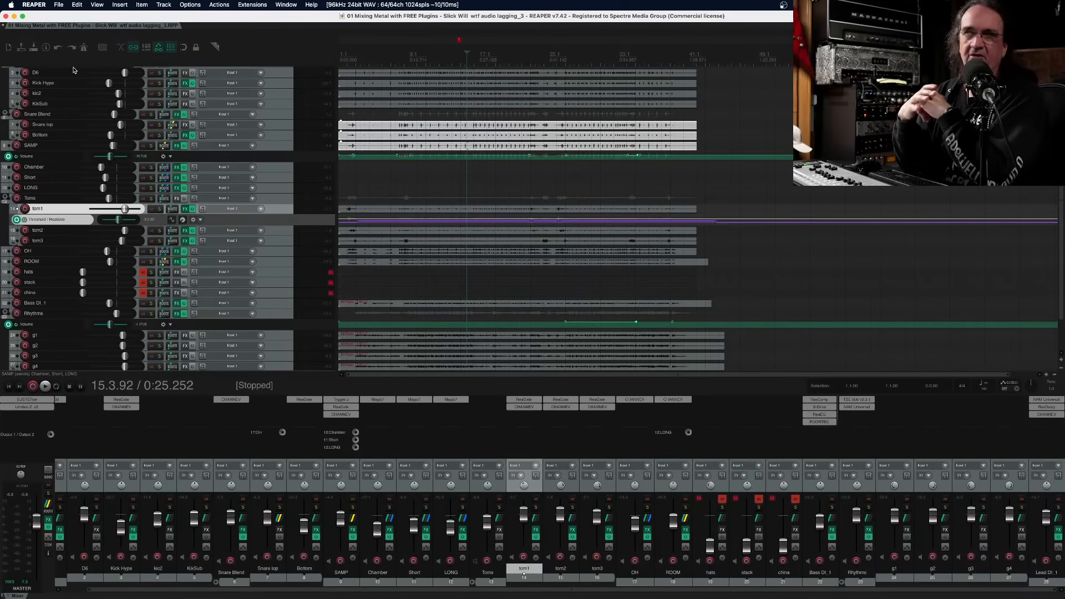
Open the recent project "01 Mixing Metal with FREE Plugins - Slick Will_2.RPP" in a new project tab, acknowledging the load warning
left_click(58, 4)
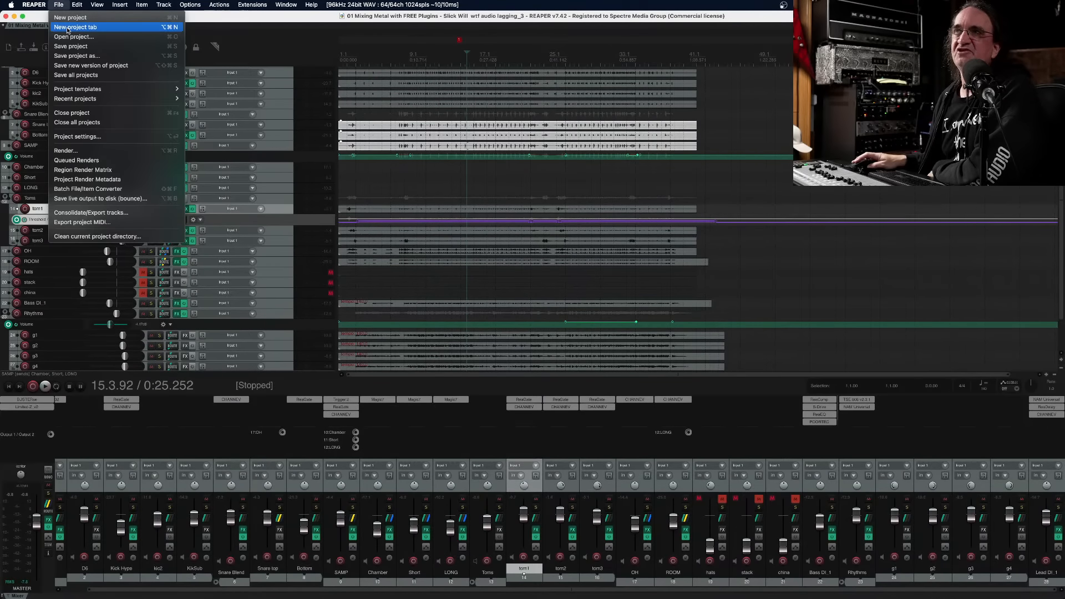
left_click(70, 27)
left_click(58, 4)
mouse_move(111, 98)
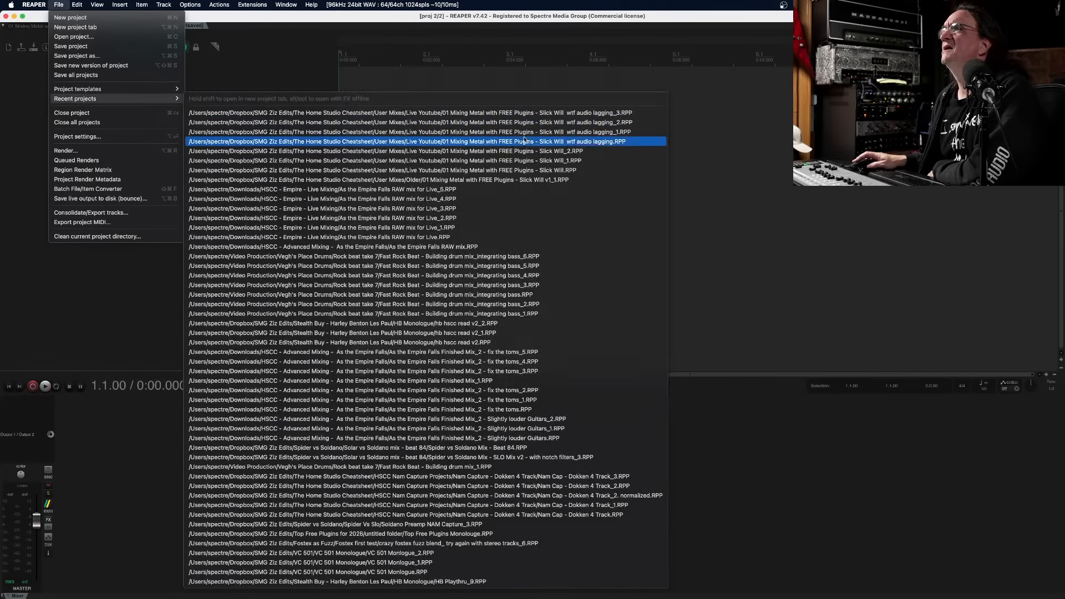
left_click(509, 151)
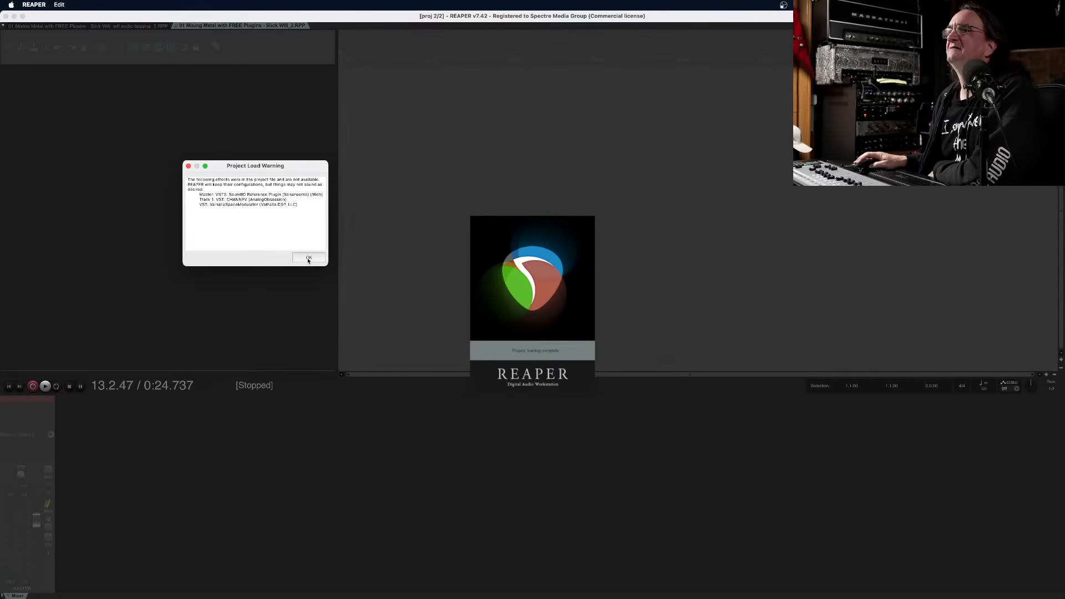
left_click(309, 259)
Play the earlier Slick Will_2 mix from about bar 10 as a comparison reference
left_click(437, 49)
key("space")
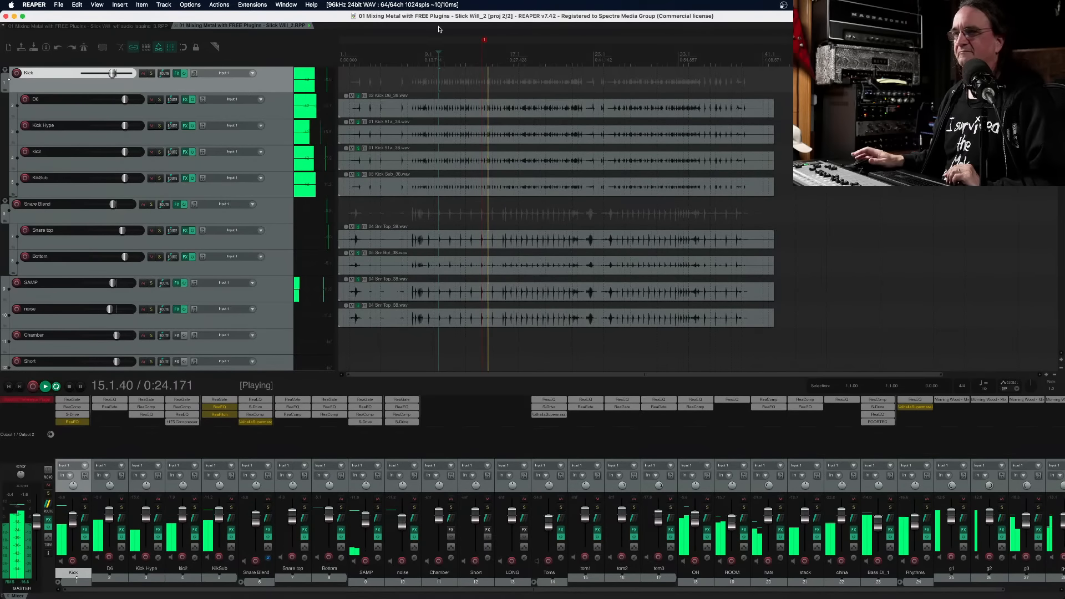
key("space")
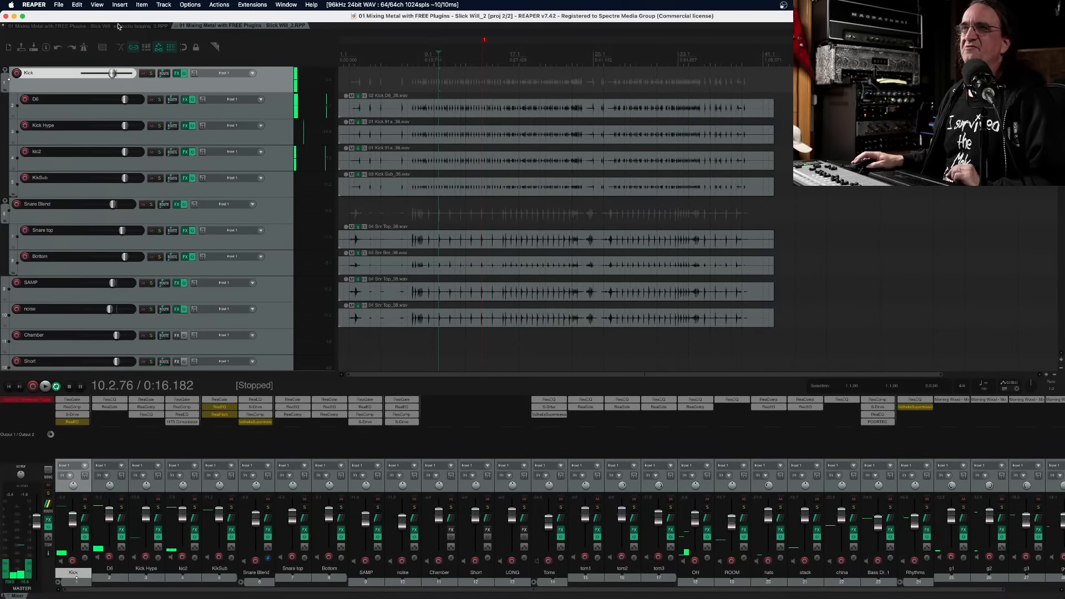
Switch back to the "wtf audio lagging_3" project and play its mix from about bar 12 to compare
key("ctrl+Tab")
key("space")
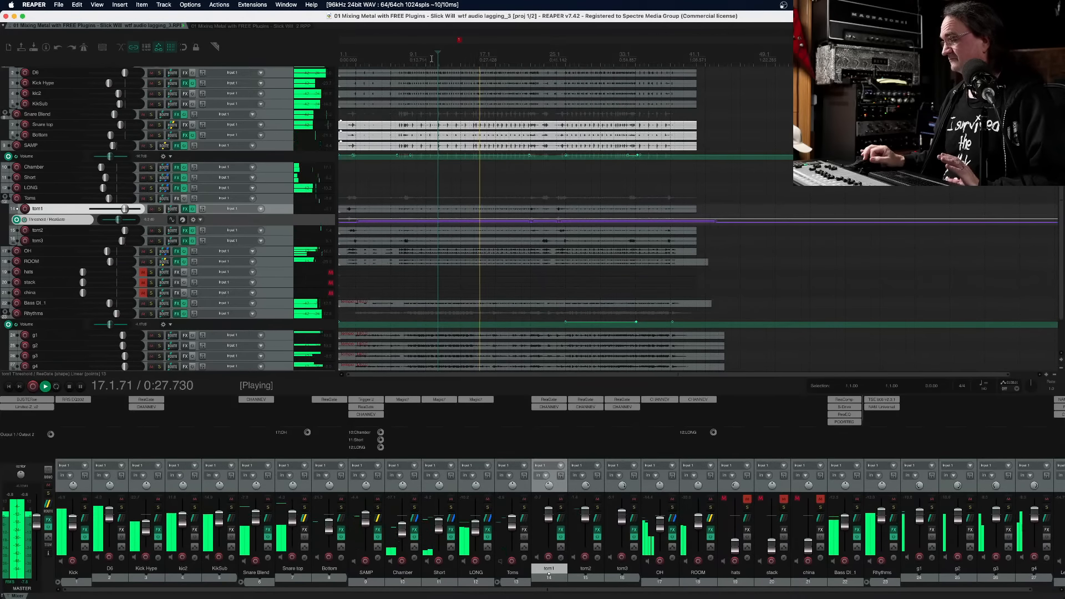
key("space")
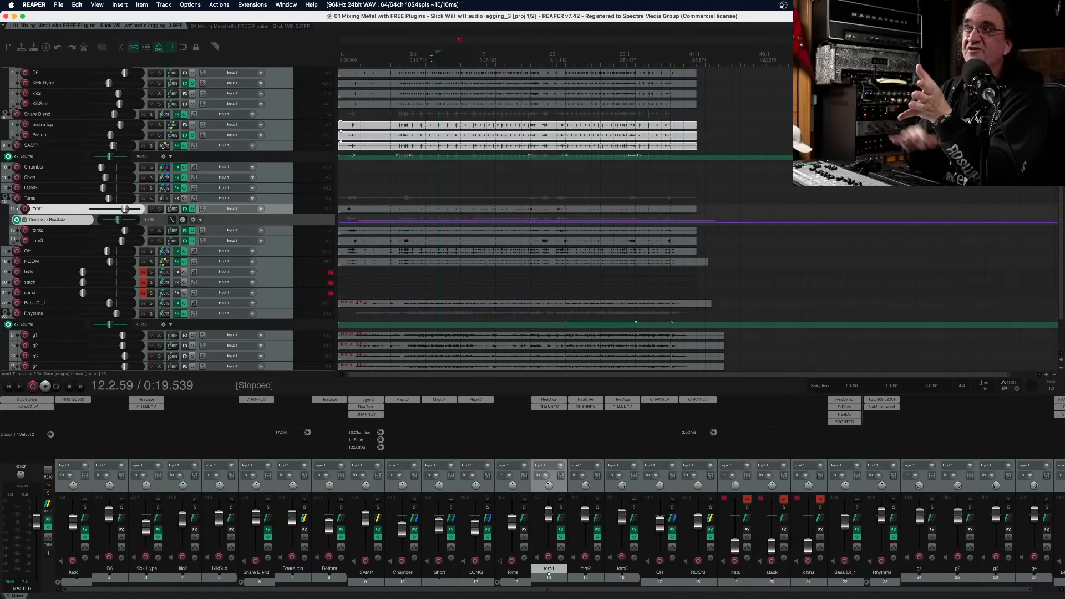
key("space")
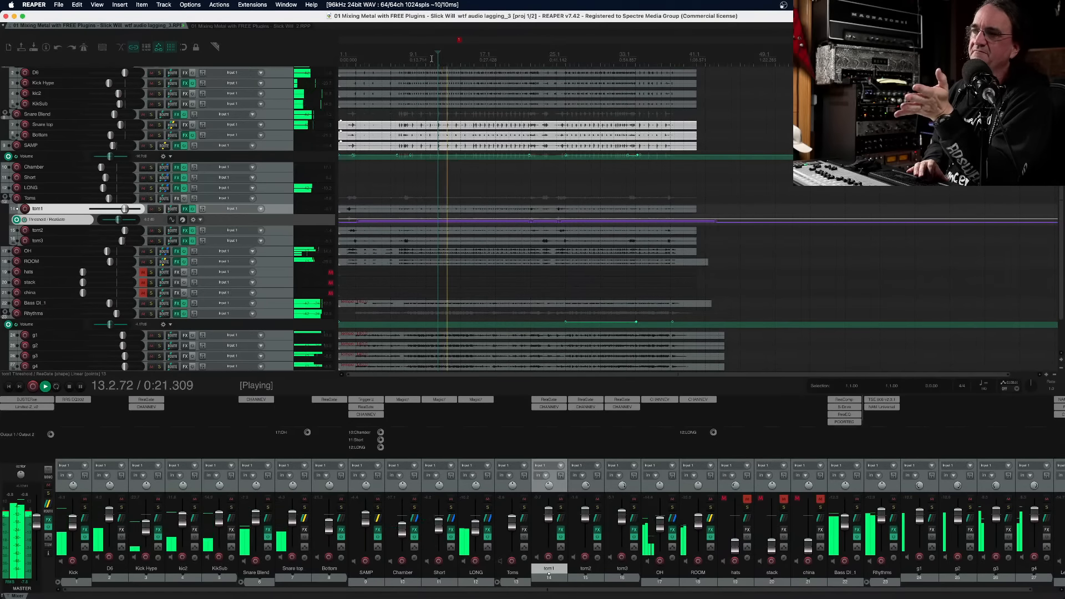
key("space")
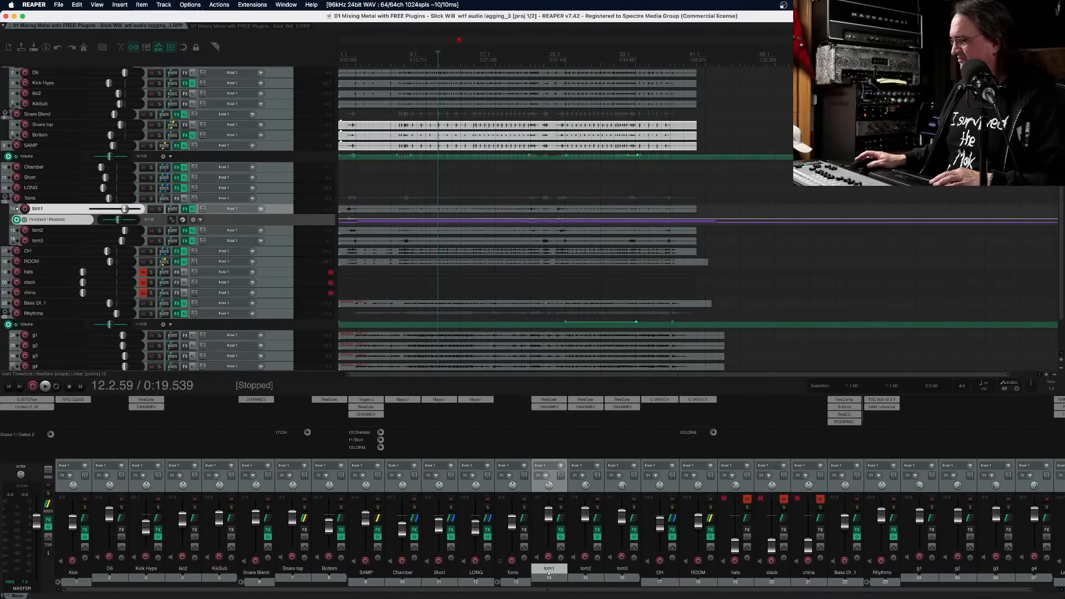
key("super+Tab")
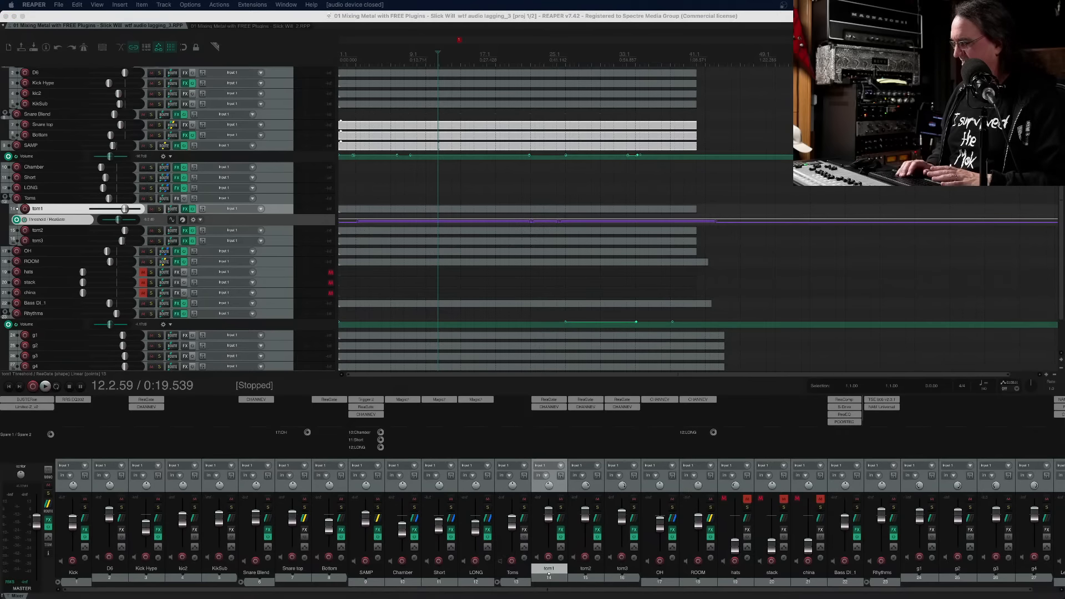